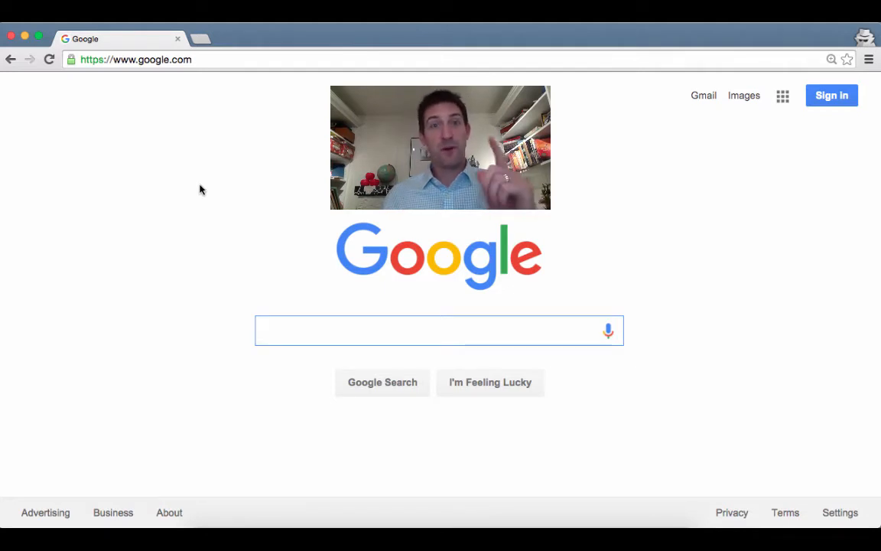
Sign in to the Google account with its e-mail address and password
click(834, 103)
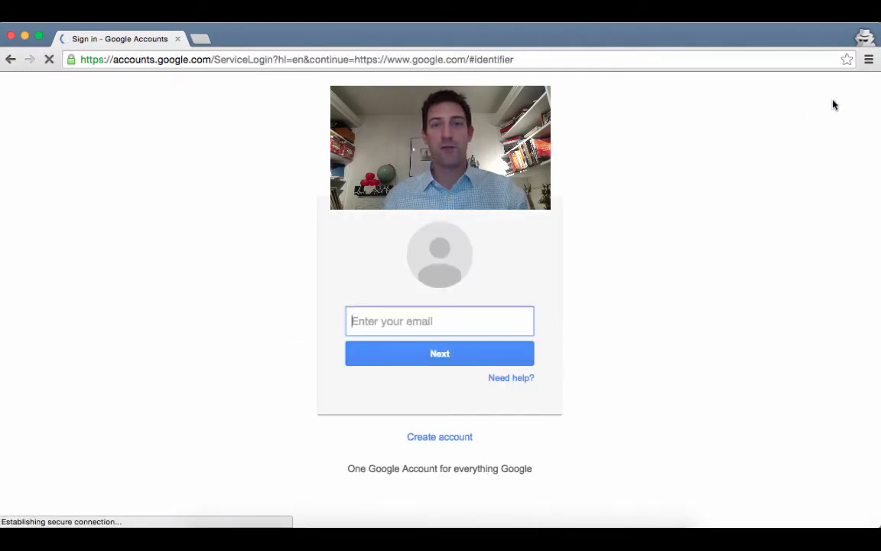
click(397, 334)
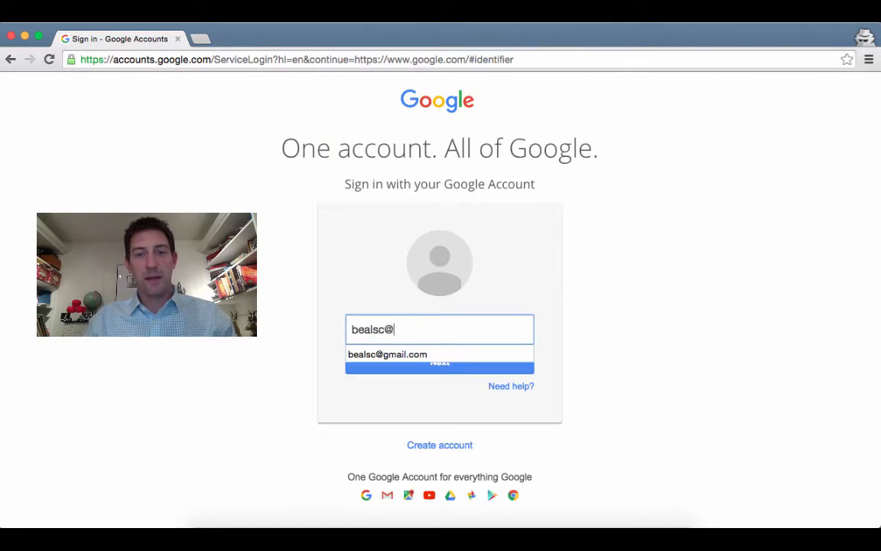
key(Return)
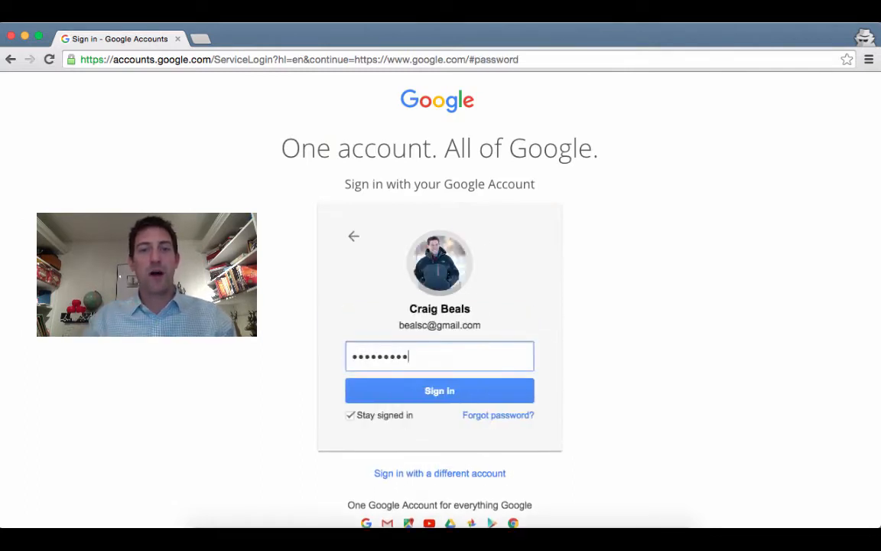
key(Return)
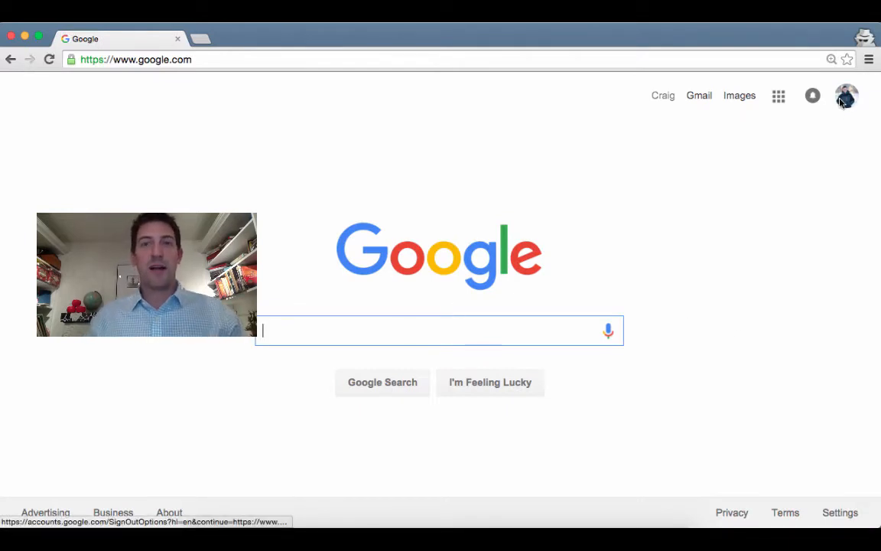
Go from the apps grid to Google's full Products page and scroll to Home & Office
click(779, 97)
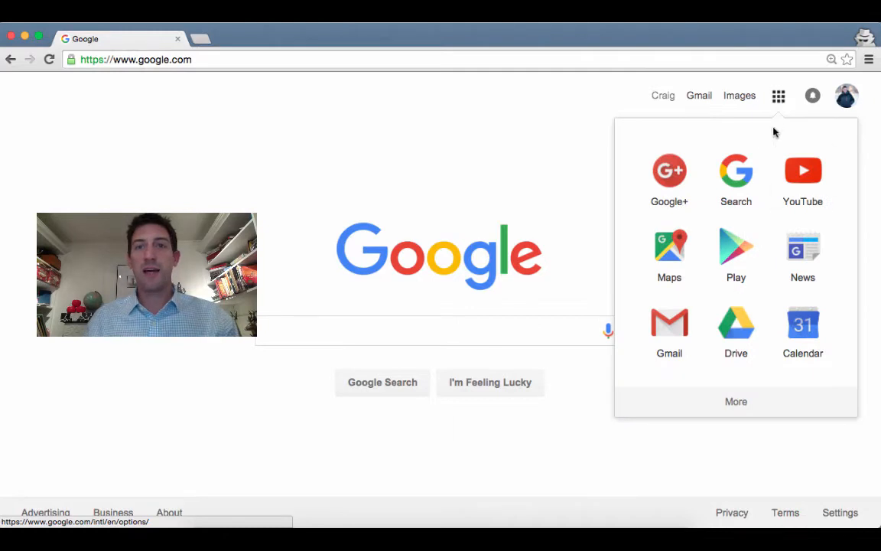
click(739, 403)
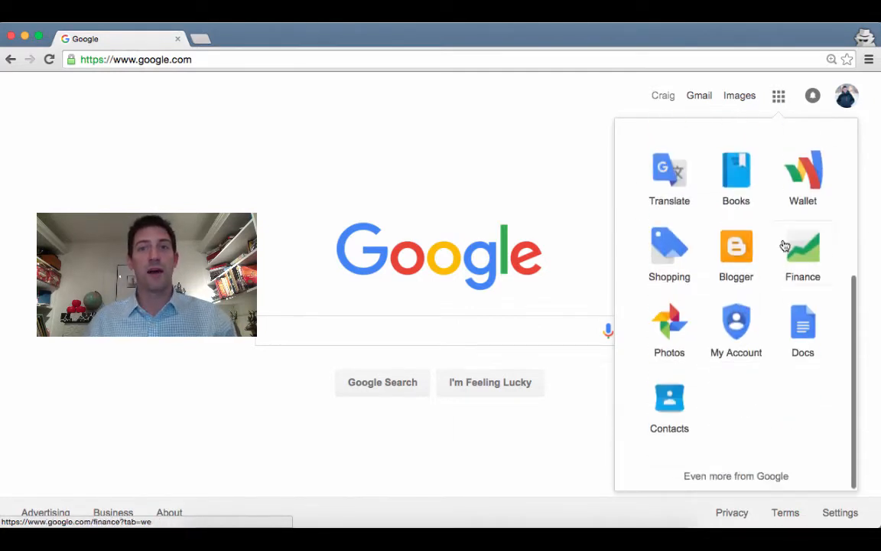
click(735, 476)
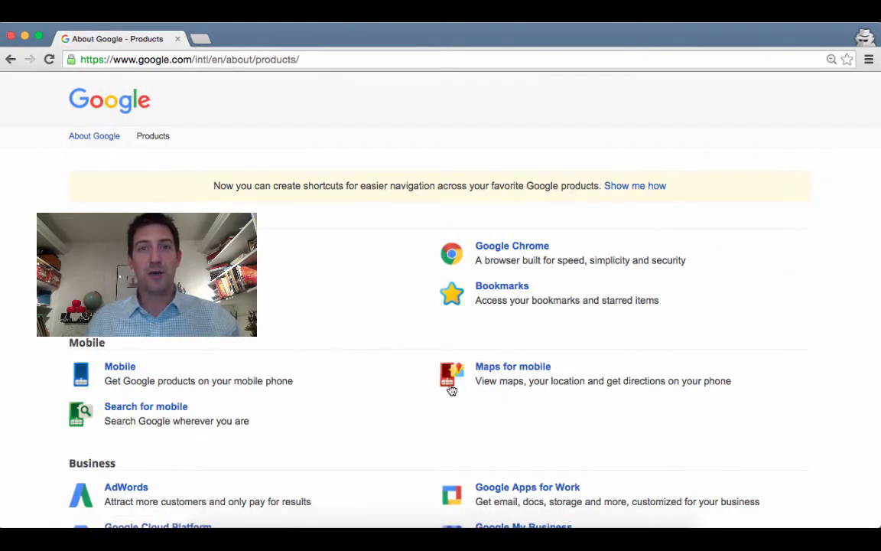
scroll(423, 426, down, 5)
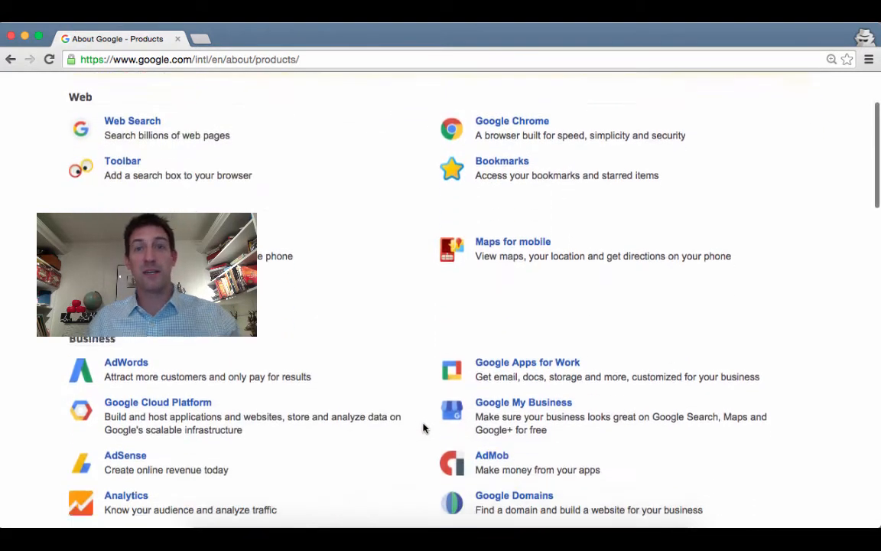
scroll(423, 427, down, 7)
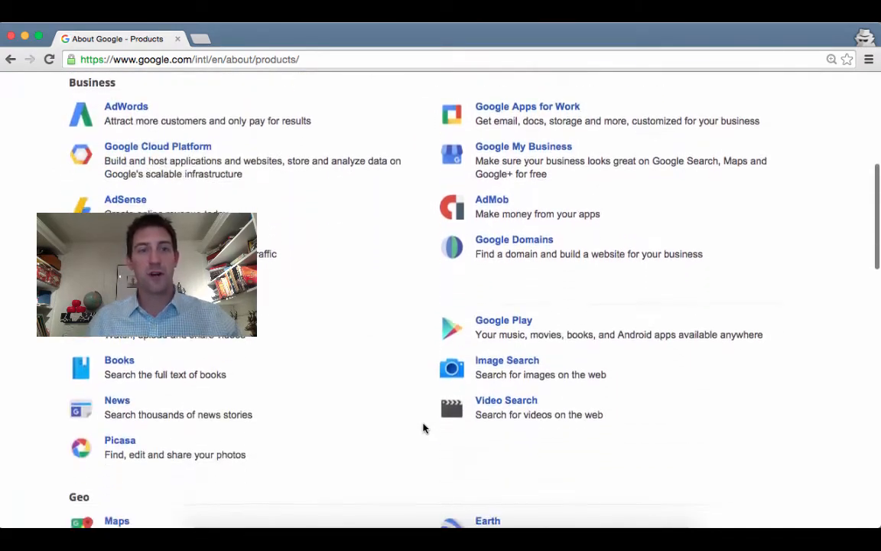
scroll(423, 427, down, 11)
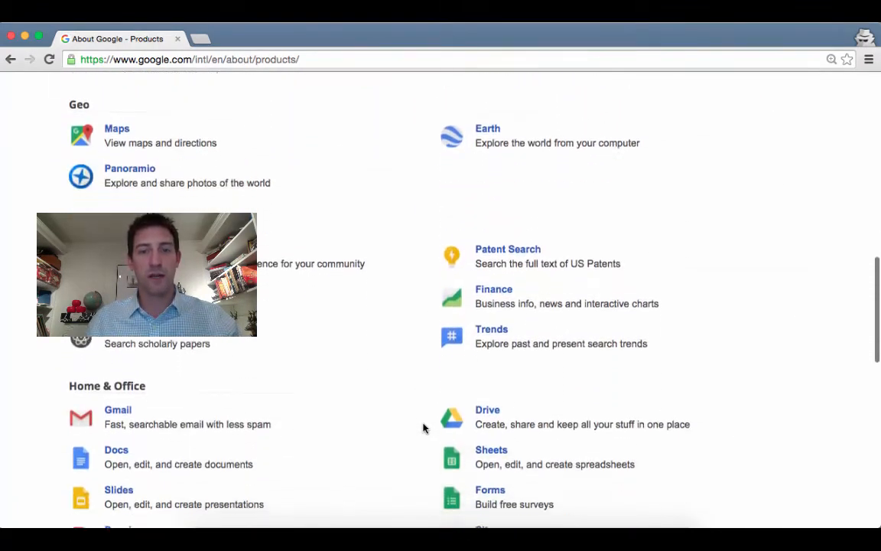
scroll(423, 427, down, 2)
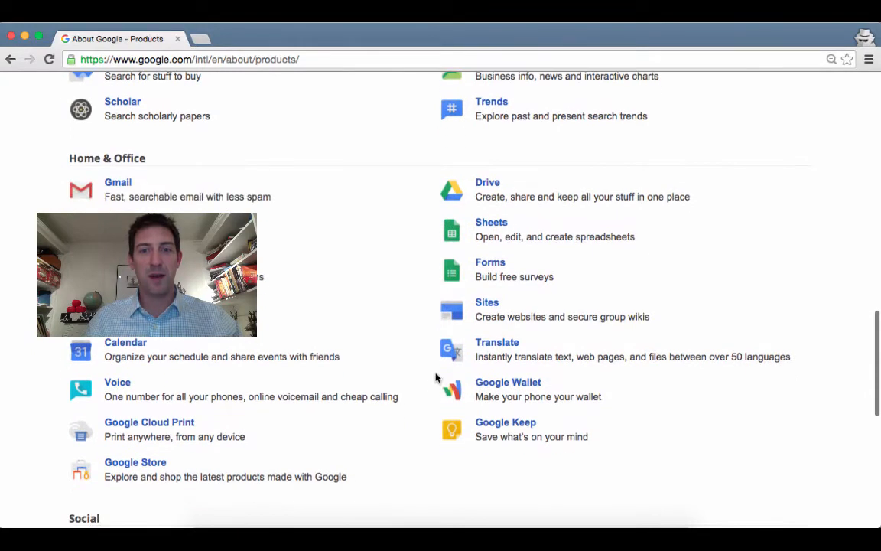
Open Google Sites and start creating a new site from My Sites
click(482, 306)
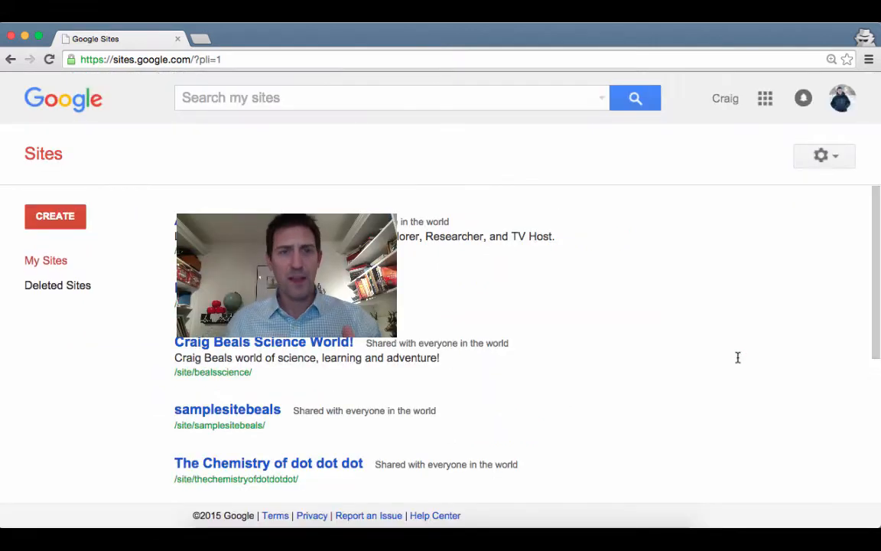
click(68, 216)
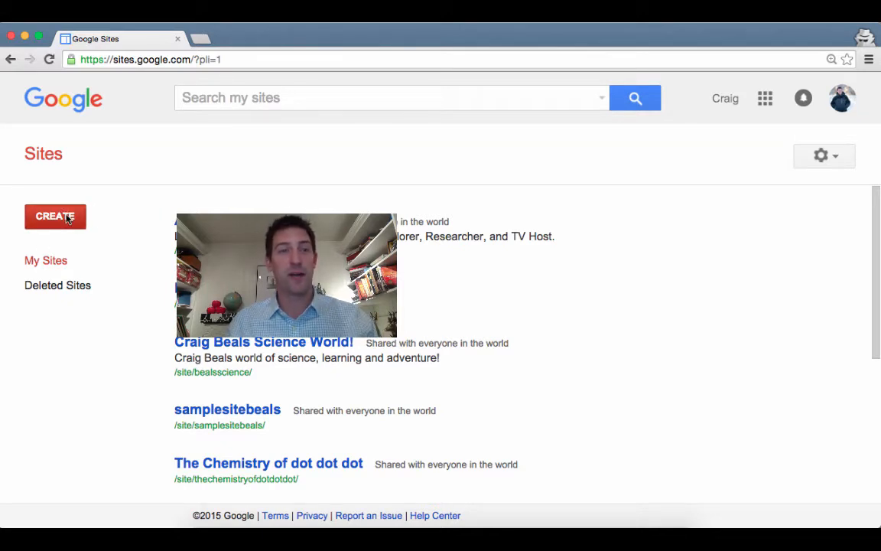
click(70, 217)
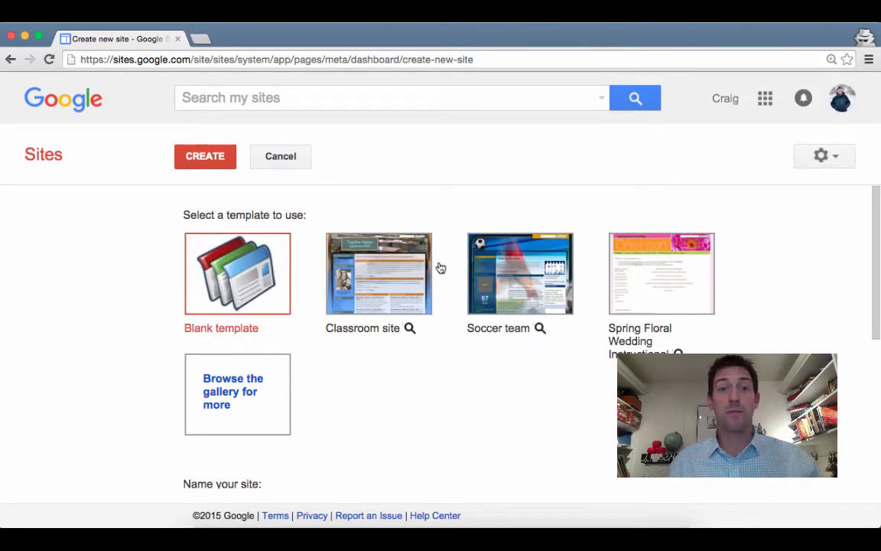
Enter HowToSites as the new site's name
scroll(138, 392, down, 3)
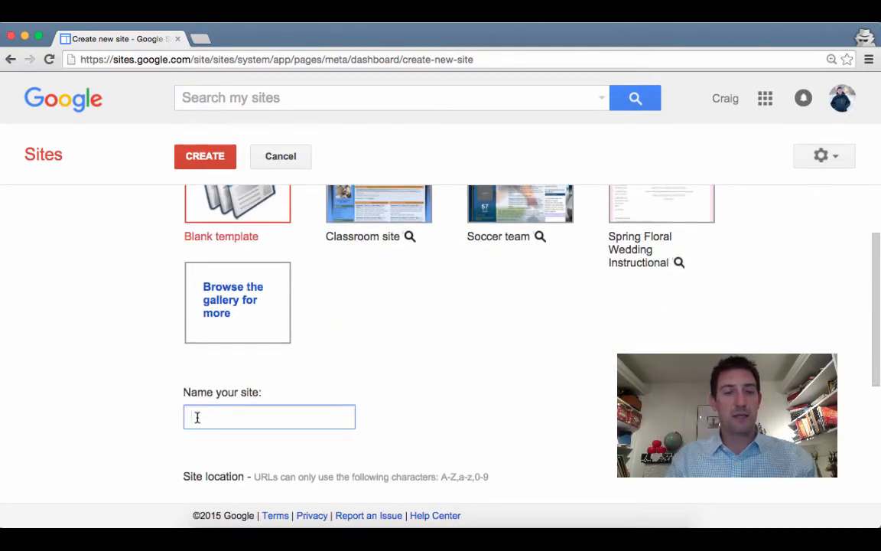
text(HowToSites)
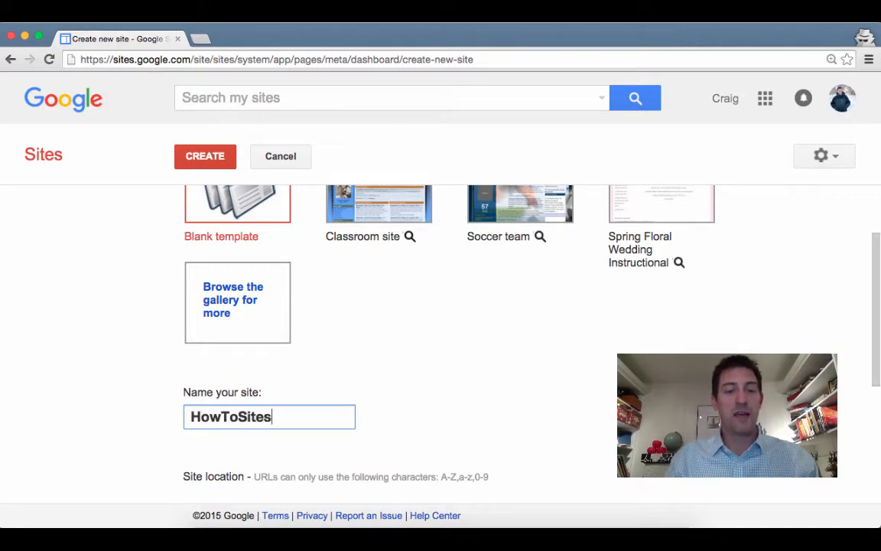
scroll(164, 429, down, 3)
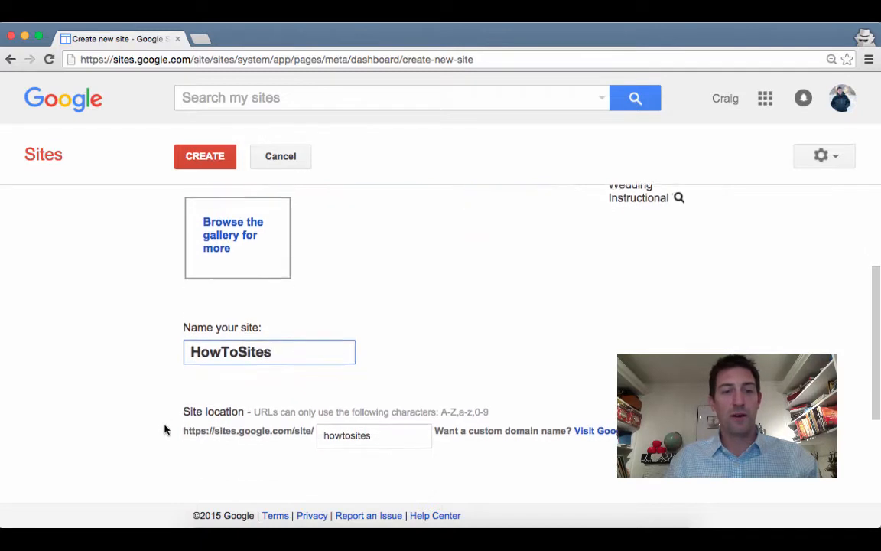
scroll(164, 428, down, 4)
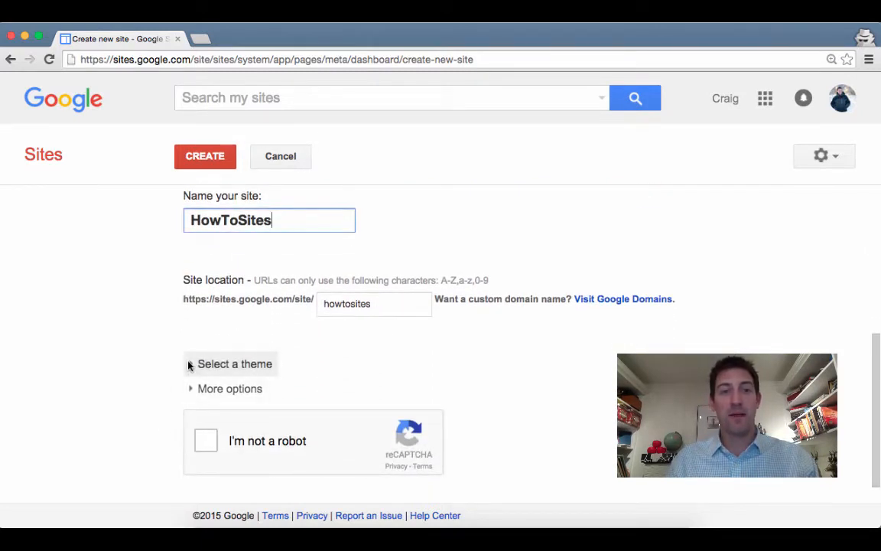
Browse the gallery of available site themes
click(190, 365)
scroll(173, 382, down, 3)
scroll(172, 382, down, 10)
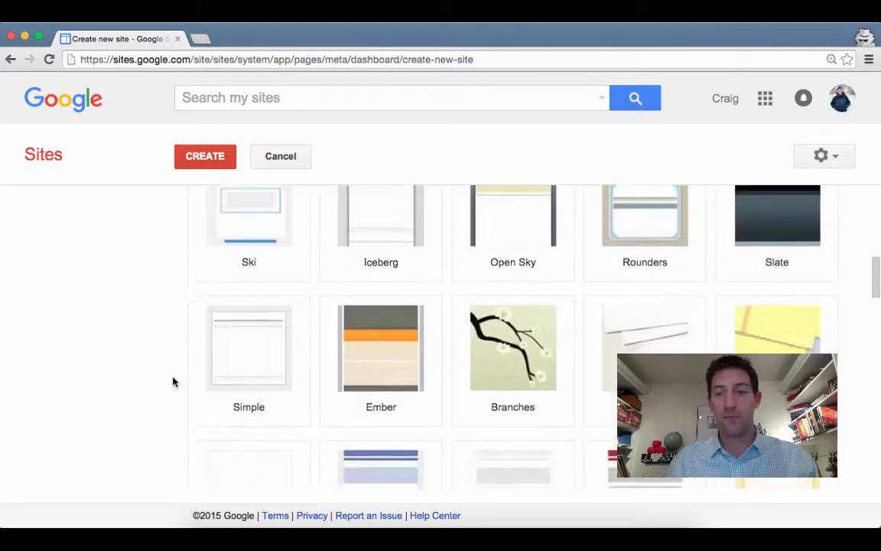
scroll(172, 381, down, 8)
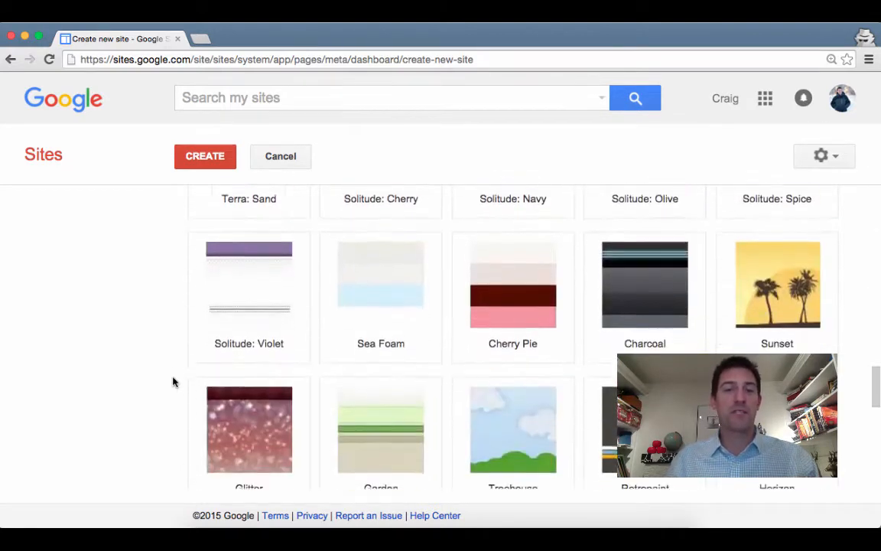
scroll(173, 382, down, 5)
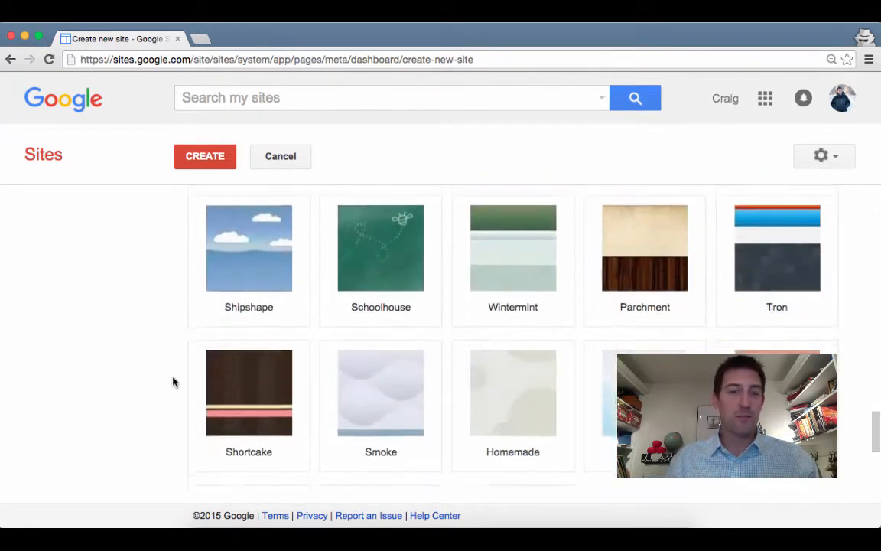
scroll(173, 382, up, 5)
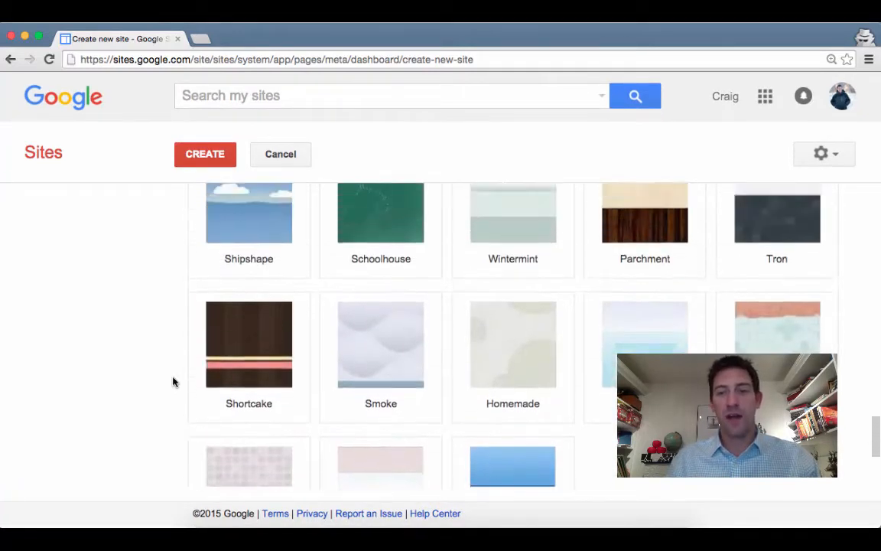
scroll(172, 382, down, 4)
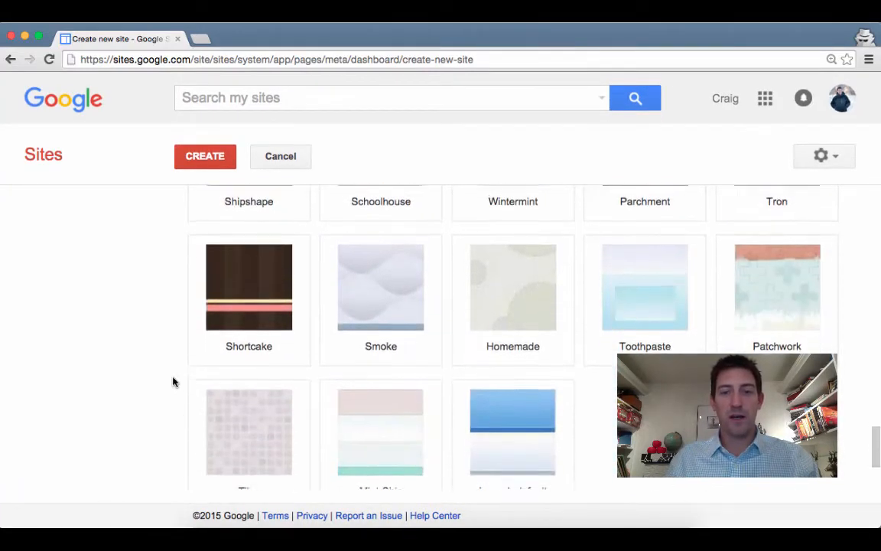
scroll(173, 381, up, 3)
scroll(173, 382, up, 3)
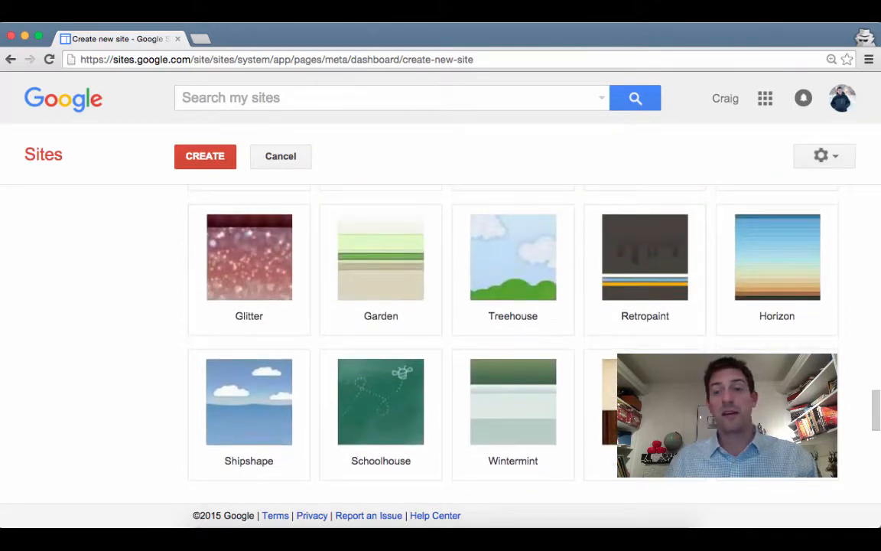
Pick the Tron theme, set the description 'How to build a Google Site', and pass the robot check
click(777, 414)
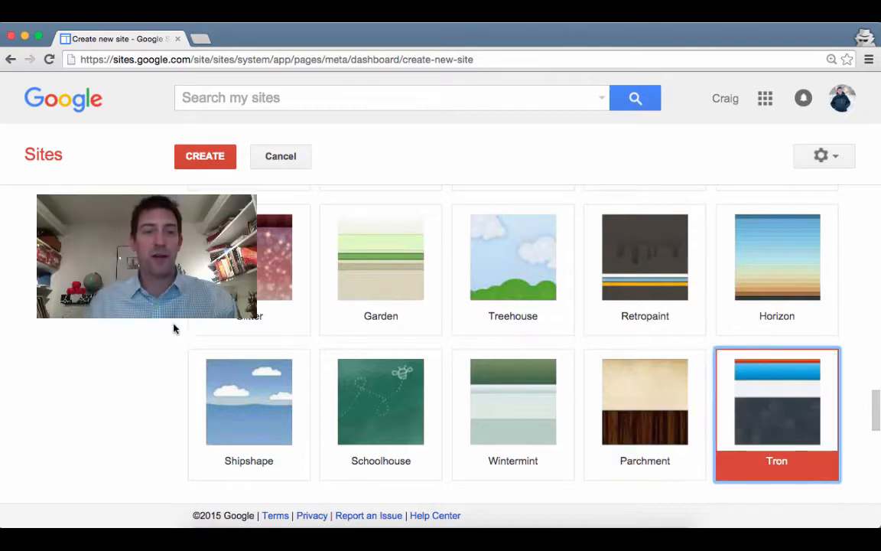
scroll(174, 384, down, 5)
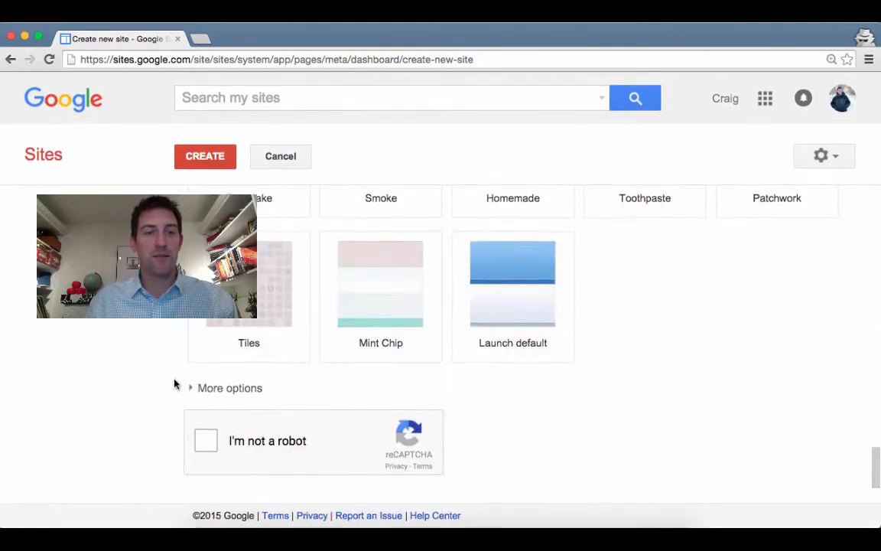
click(206, 387)
scroll(148, 415, down, 3)
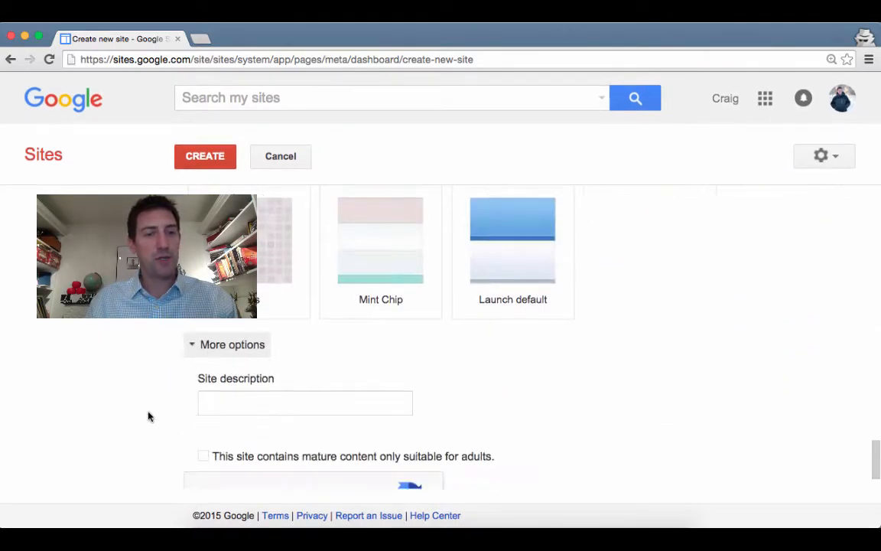
click(228, 361)
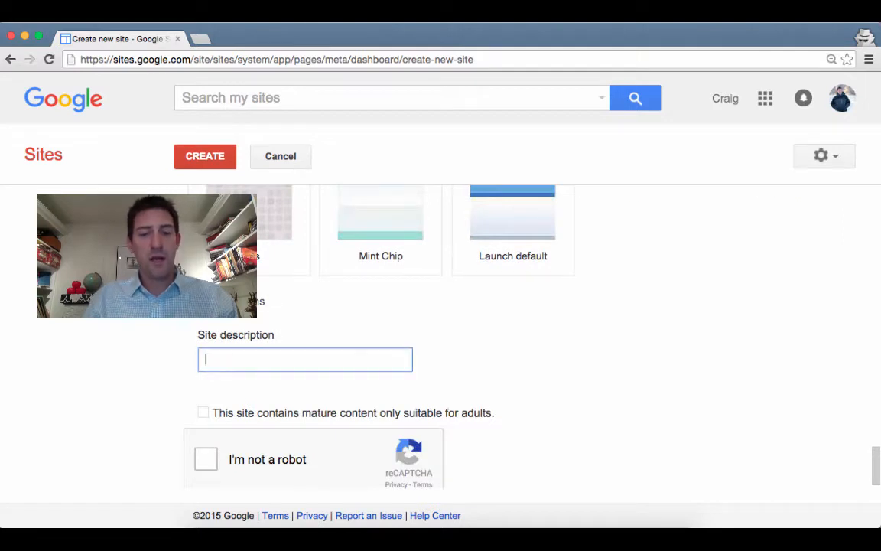
text(How to )
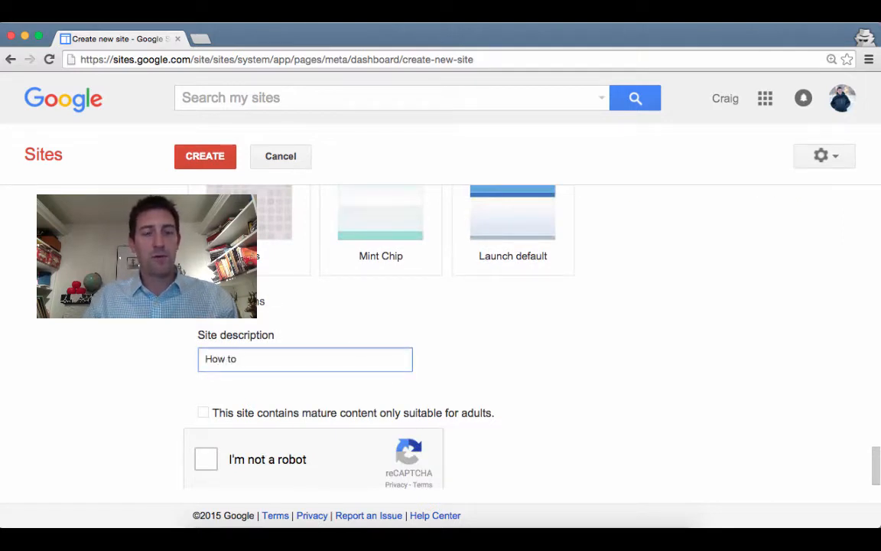
text(build a )
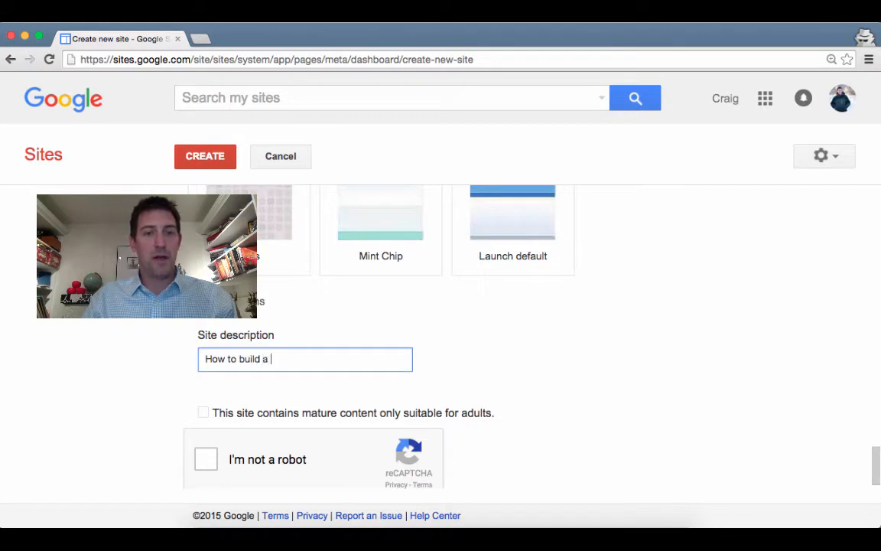
text(Google S)
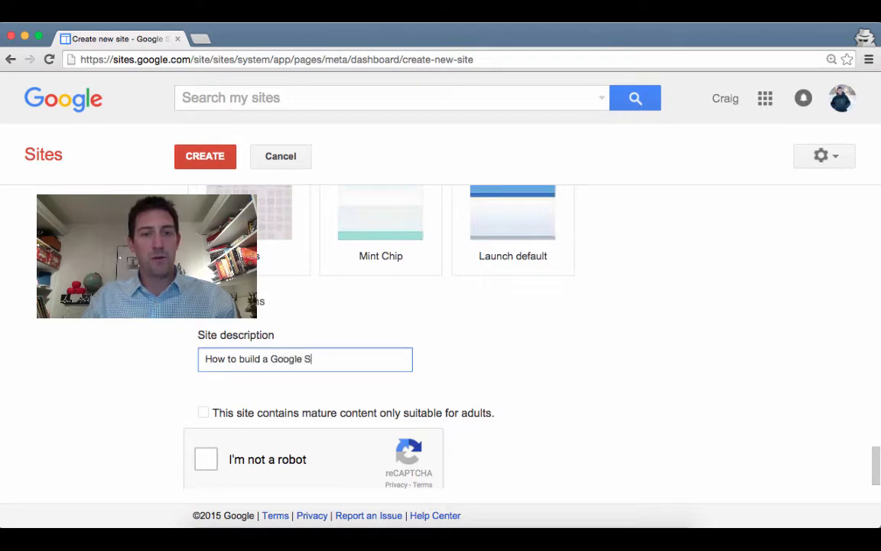
text(ite.)
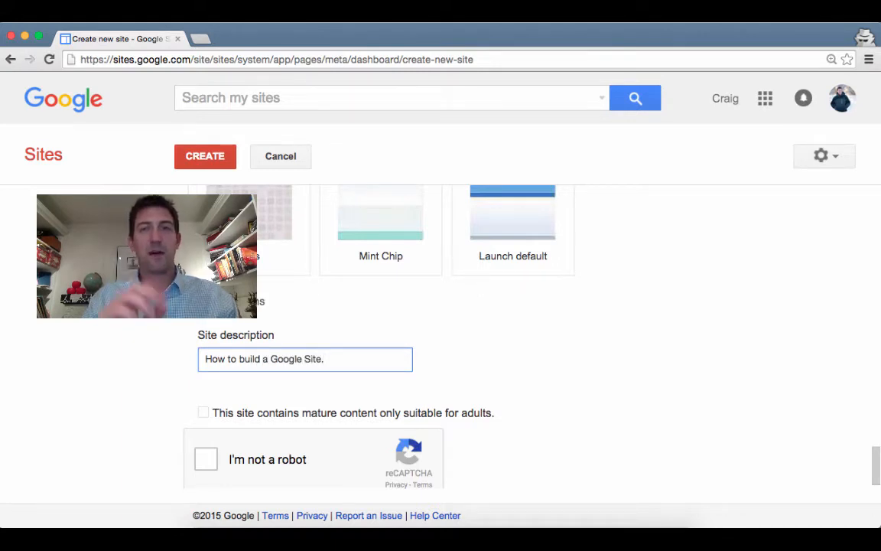
click(205, 460)
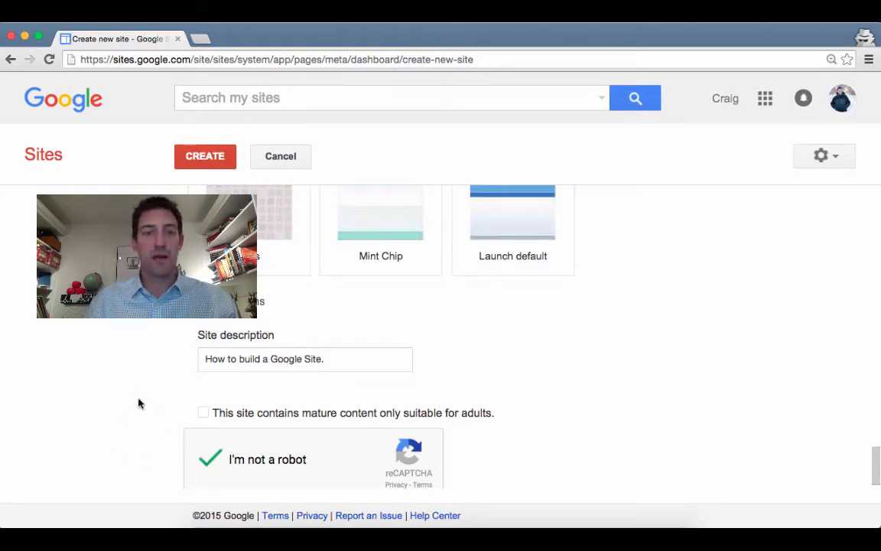
Create the HowToSites1 site and open its Home page in the editor
click(205, 157)
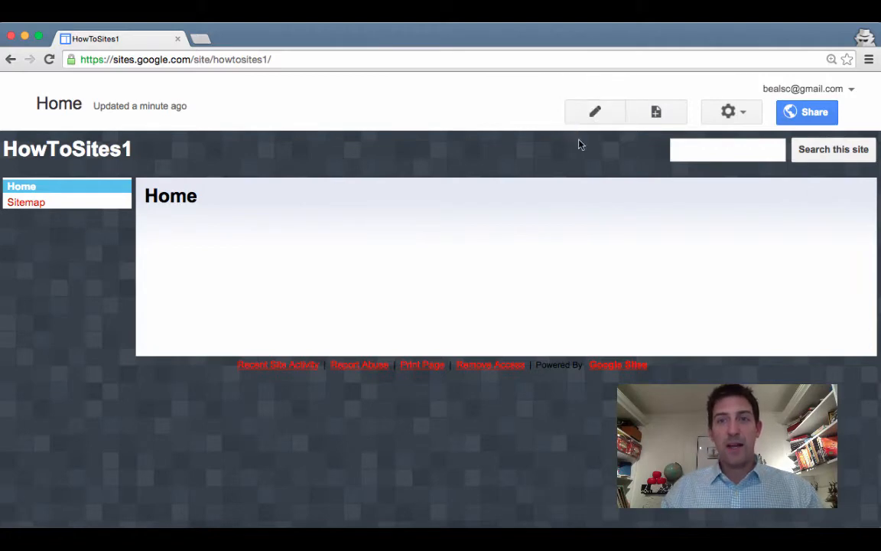
click(599, 112)
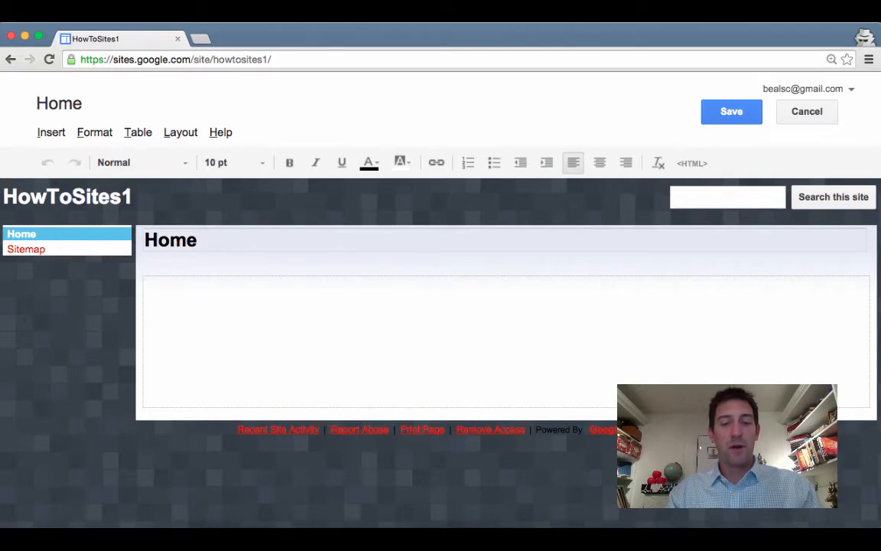
Add the bold, centred line 'Within this site are instruction for how to build a Google site.' and save
text(Within this site)
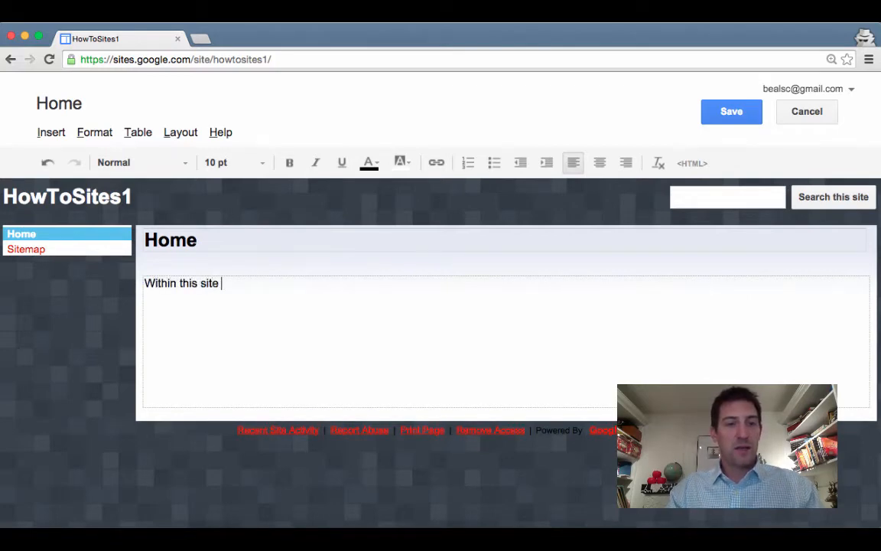
text(are instru)
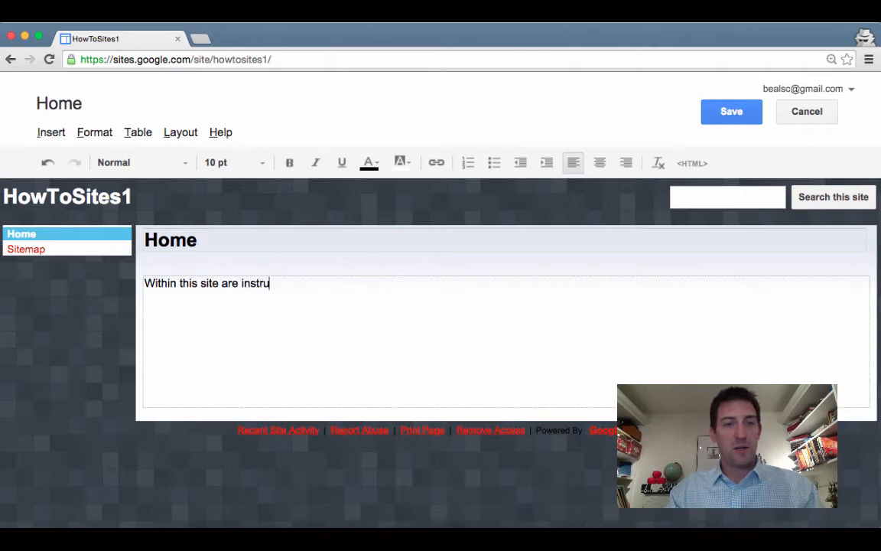
text(ction for how to build a Goog)
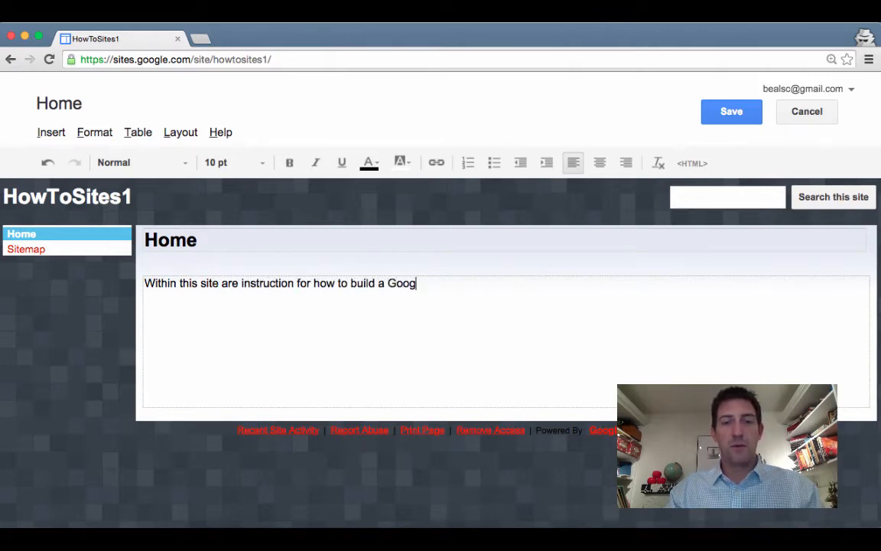
text(le site.)
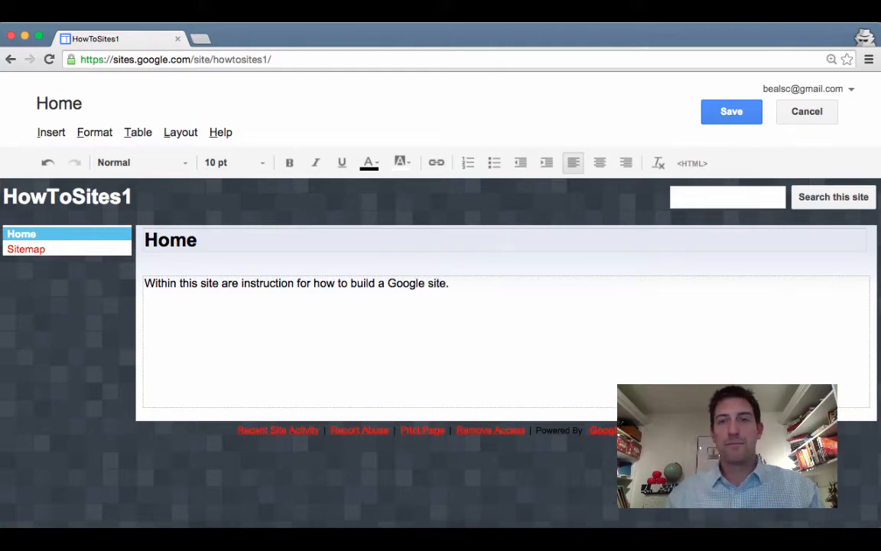
click(600, 164)
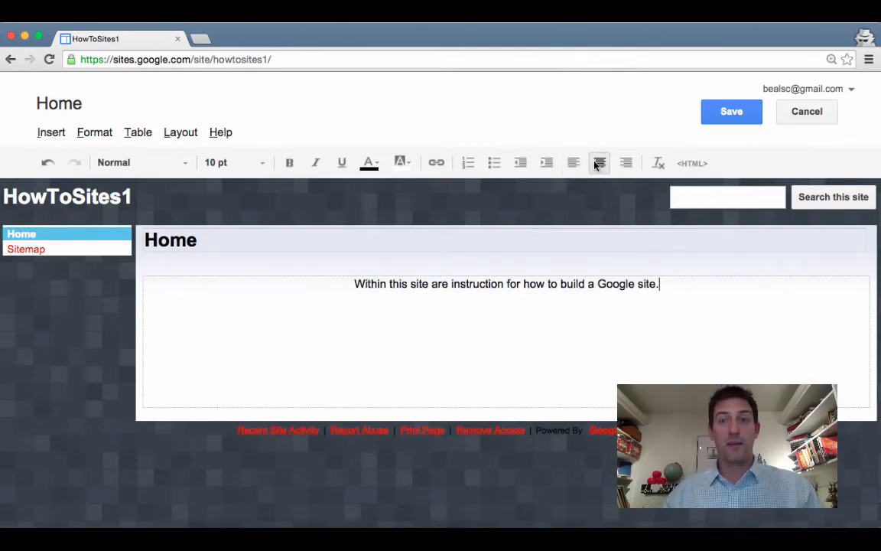
drag(354, 284, 665, 283)
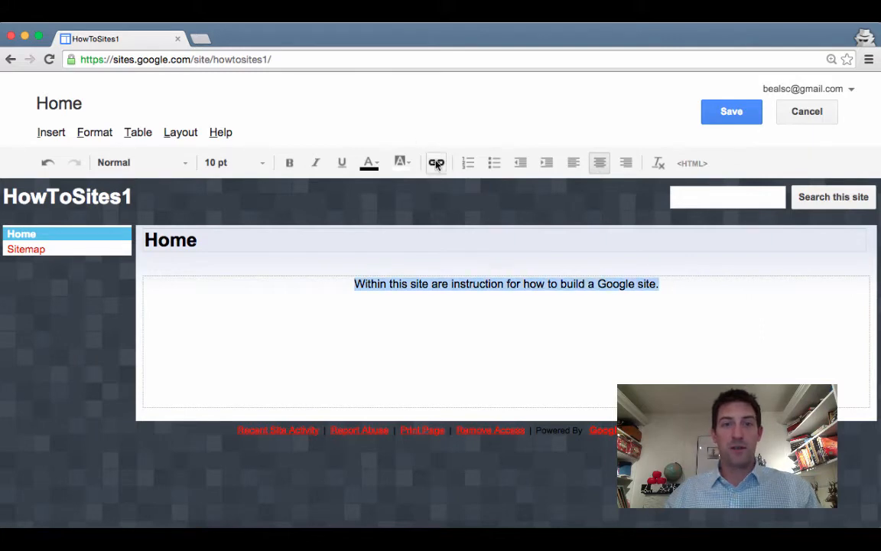
click(284, 165)
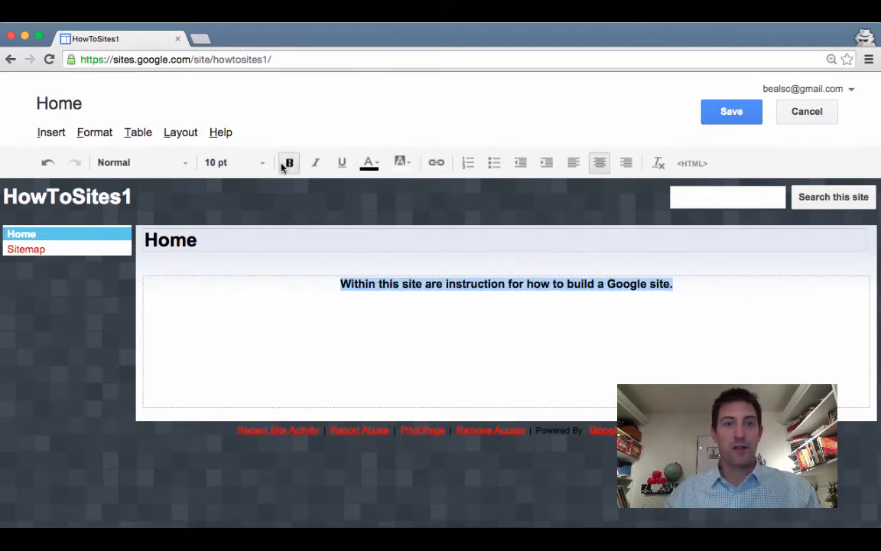
click(380, 345)
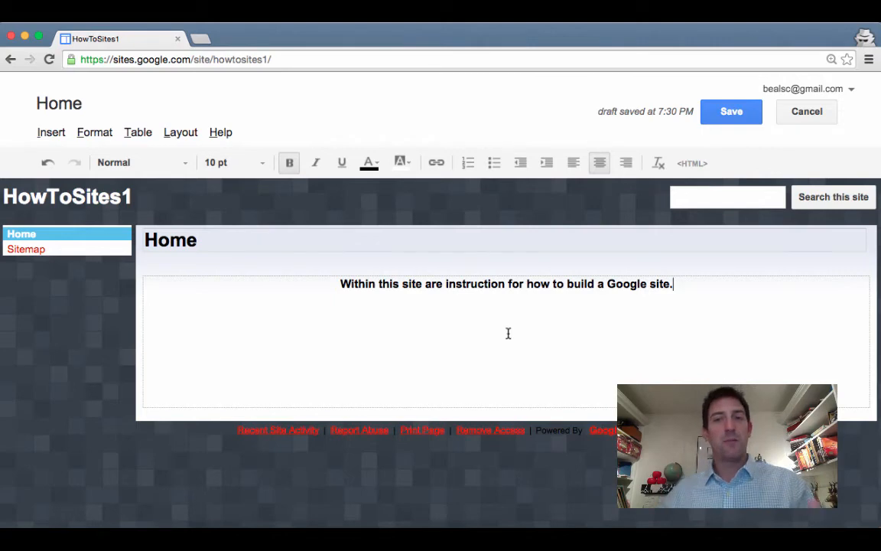
click(731, 113)
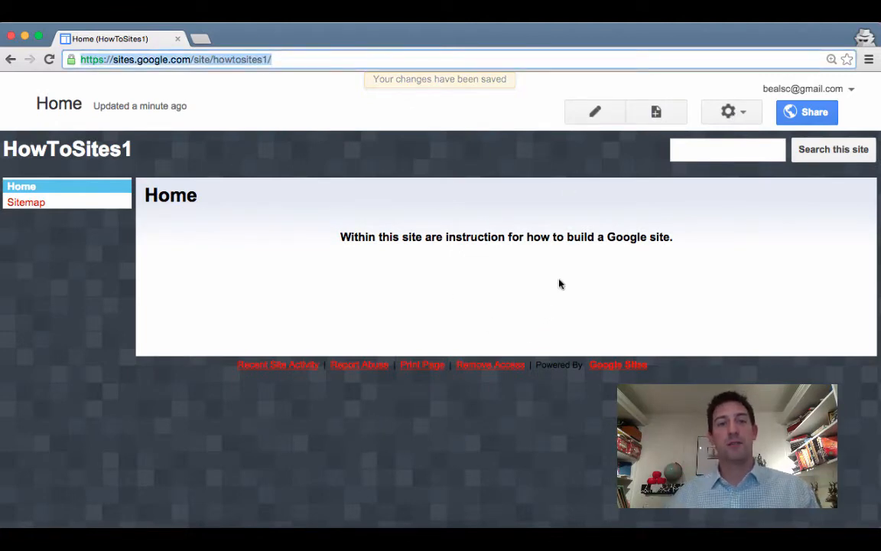
click(604, 114)
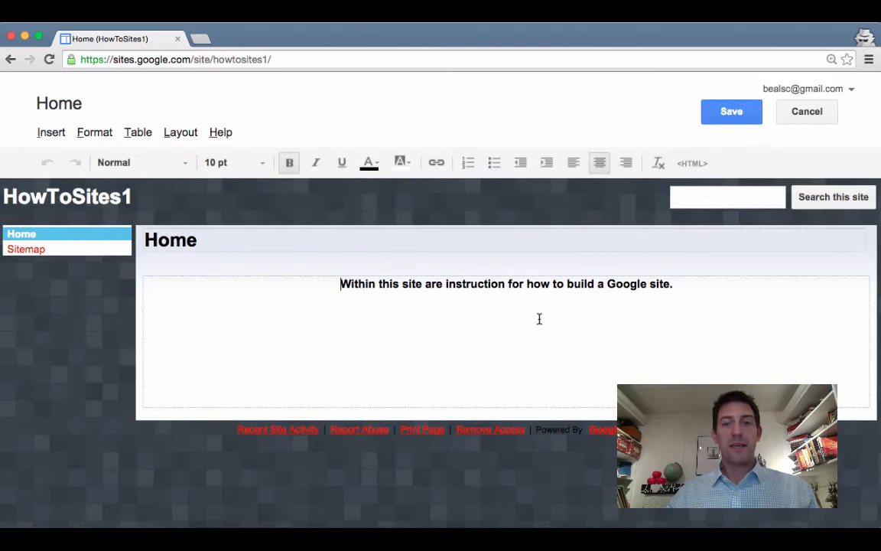
Start a new line below the sentence and look through the Insert, Format, Table and Layout menus
click(539, 318)
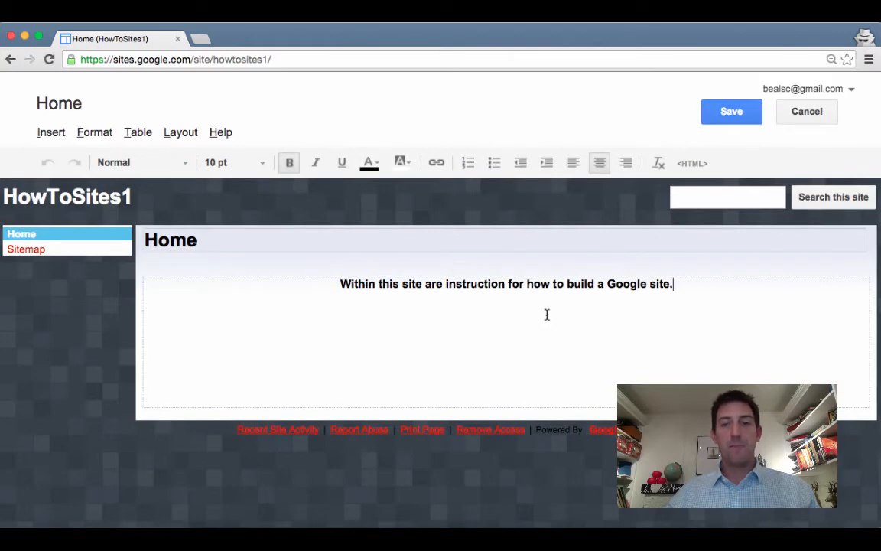
key(Return)
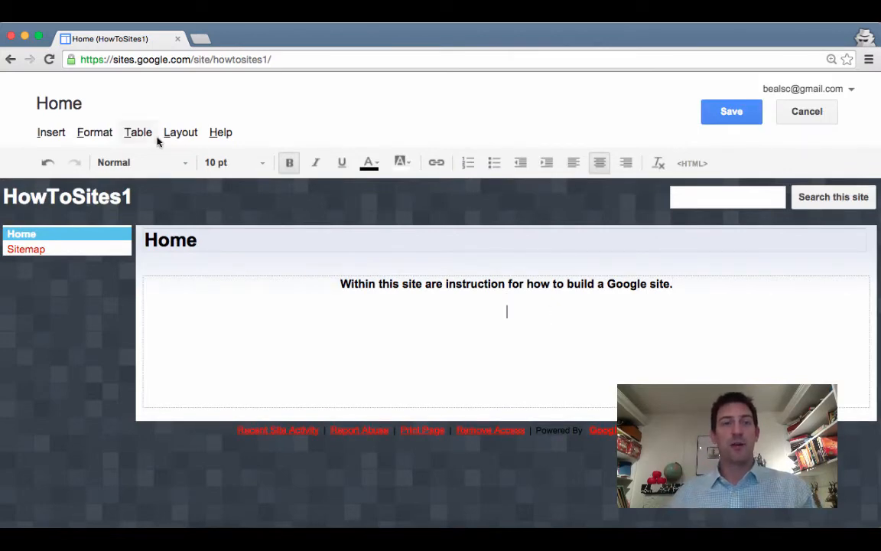
click(57, 136)
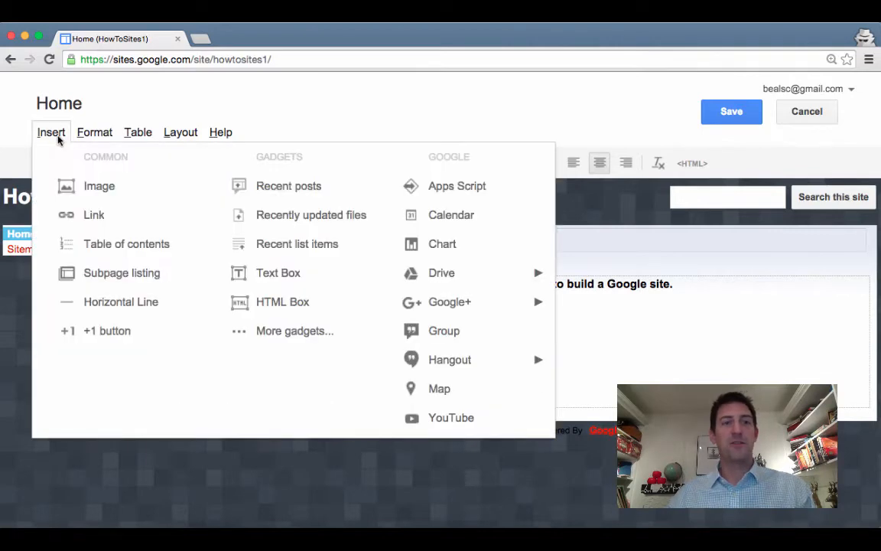
click(92, 136)
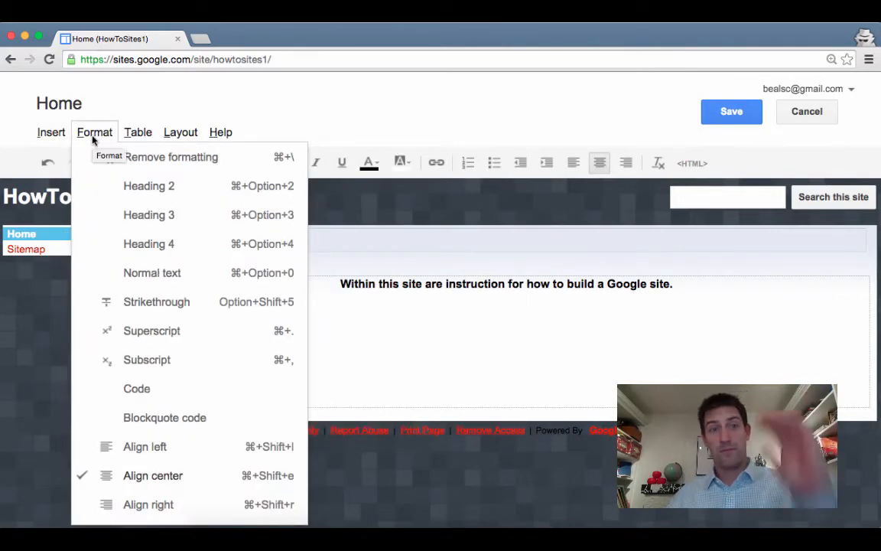
click(132, 134)
click(89, 133)
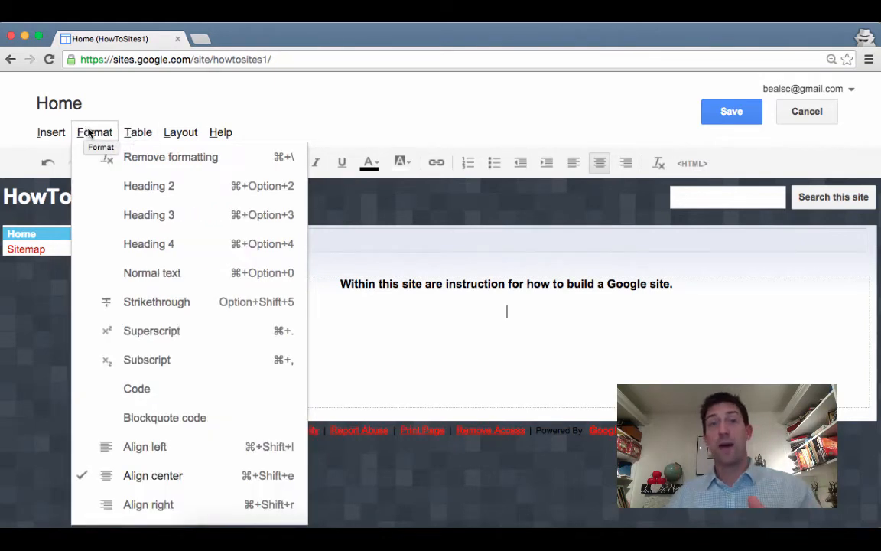
click(134, 131)
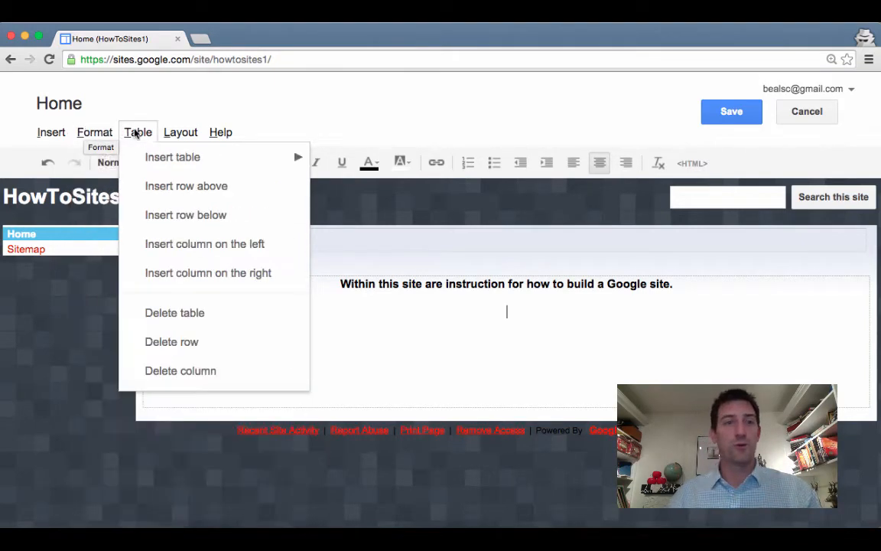
click(175, 133)
click(45, 137)
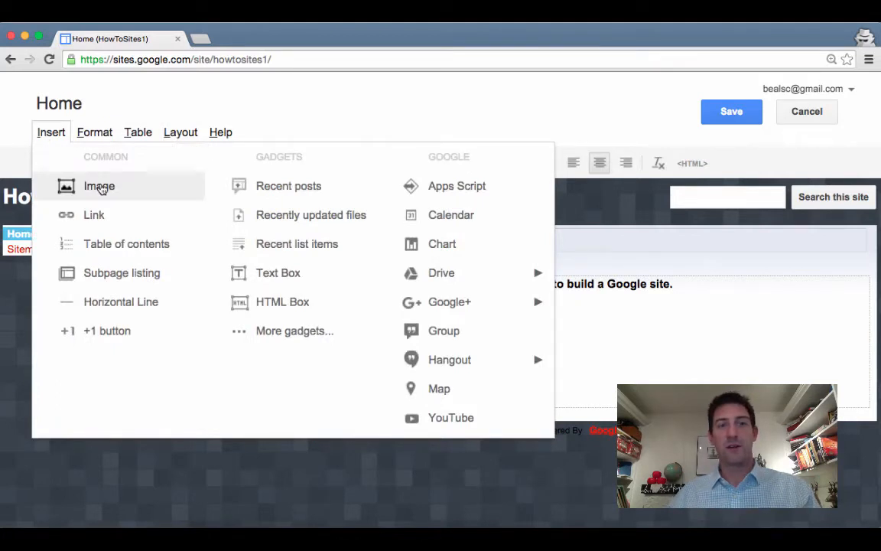
Upload the BealsScience logo image and insert it below the sentence
click(101, 188)
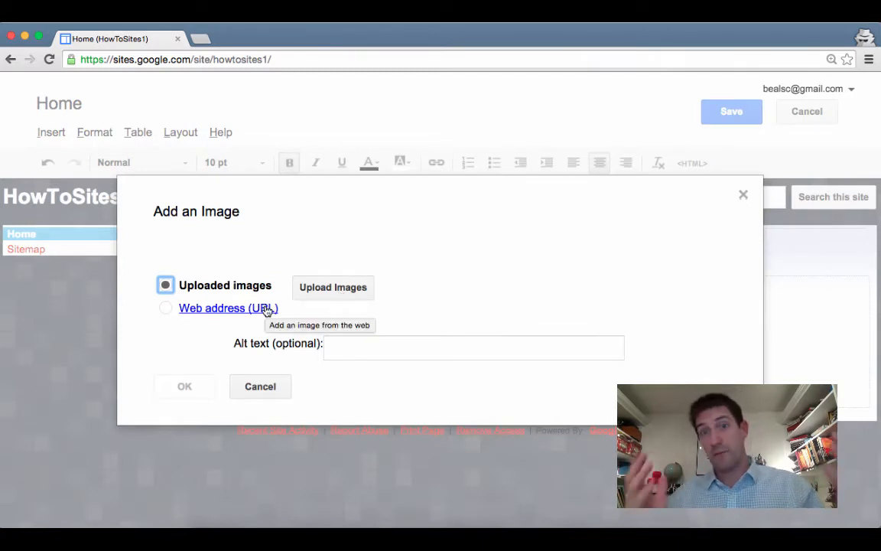
click(315, 293)
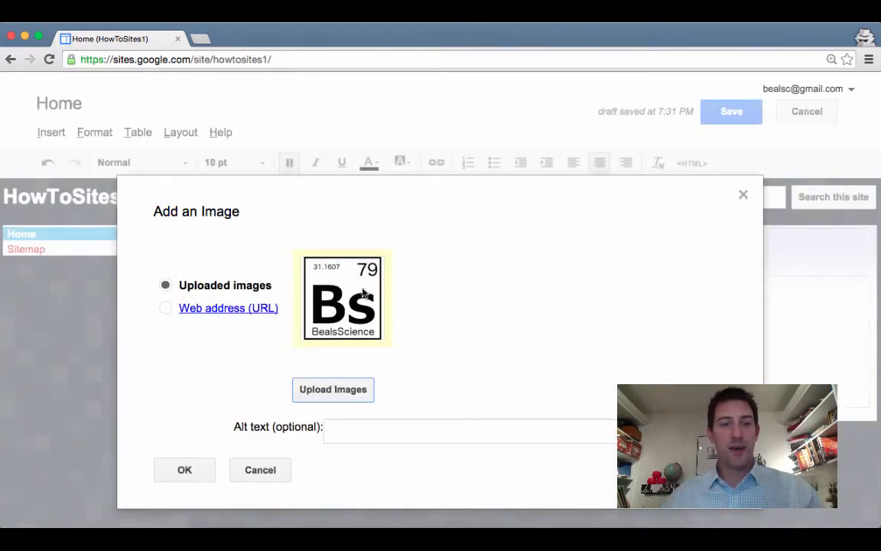
click(192, 469)
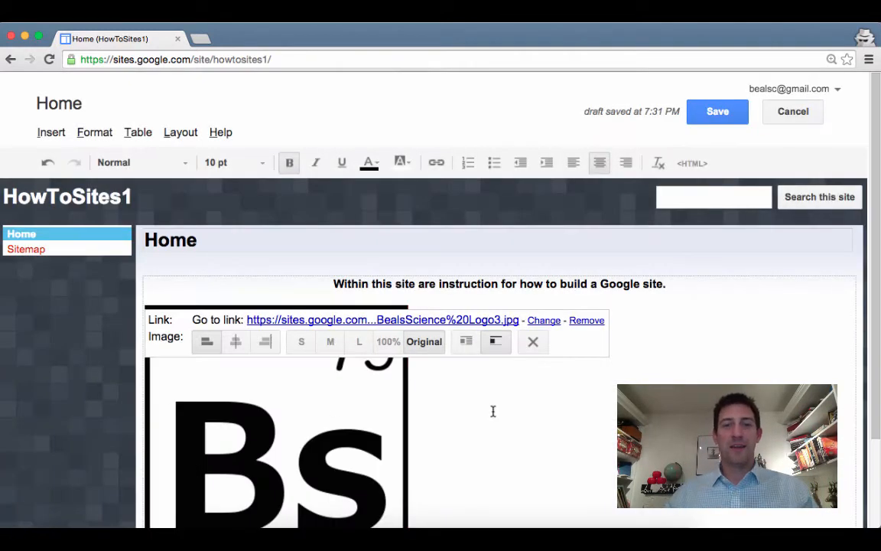
Resize the logo to Large, centre it, and save the Home page
scroll(493, 412, down, 3)
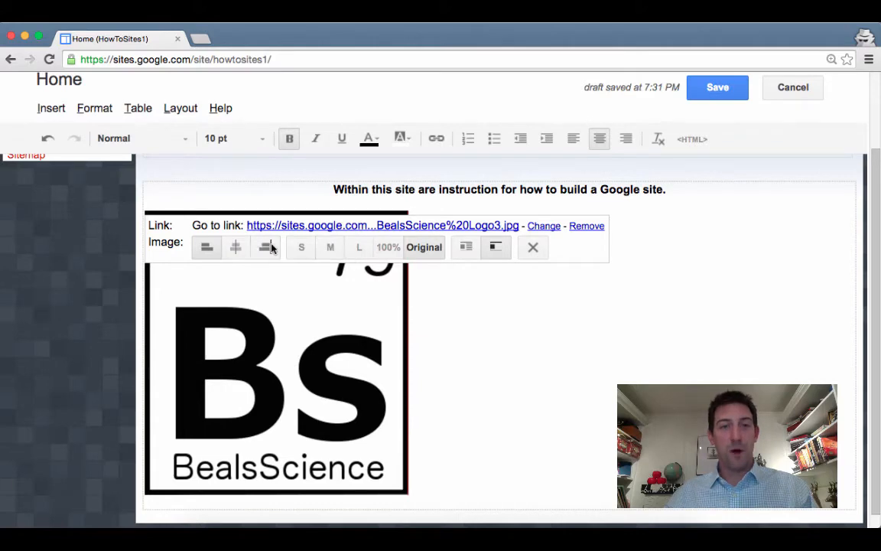
click(359, 247)
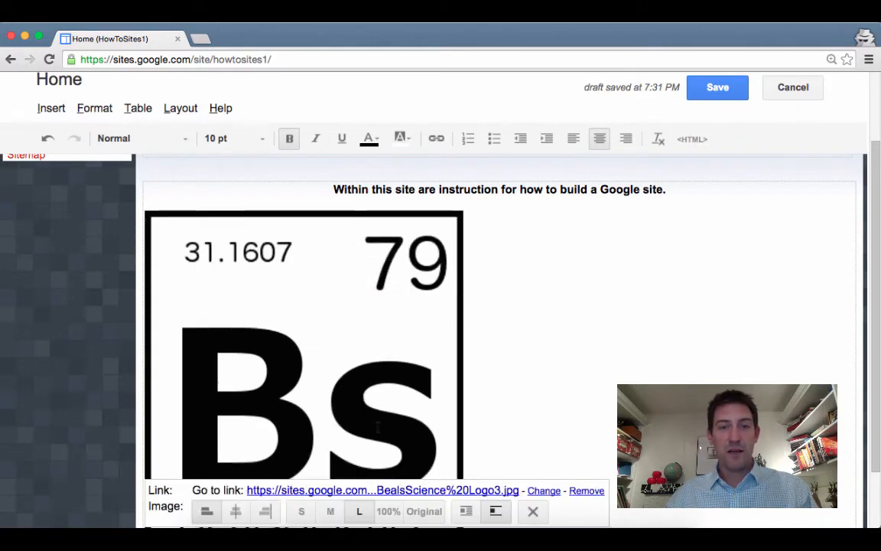
scroll(448, 368, down, 2)
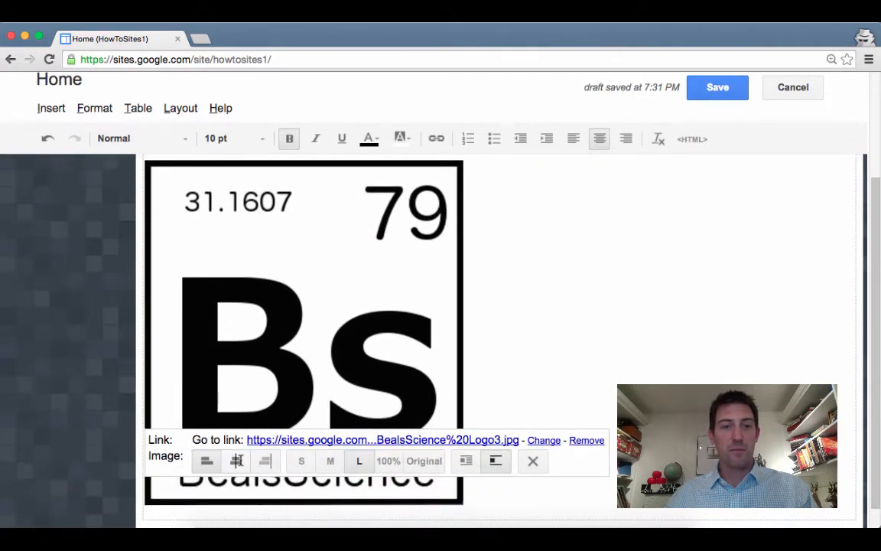
click(236, 459)
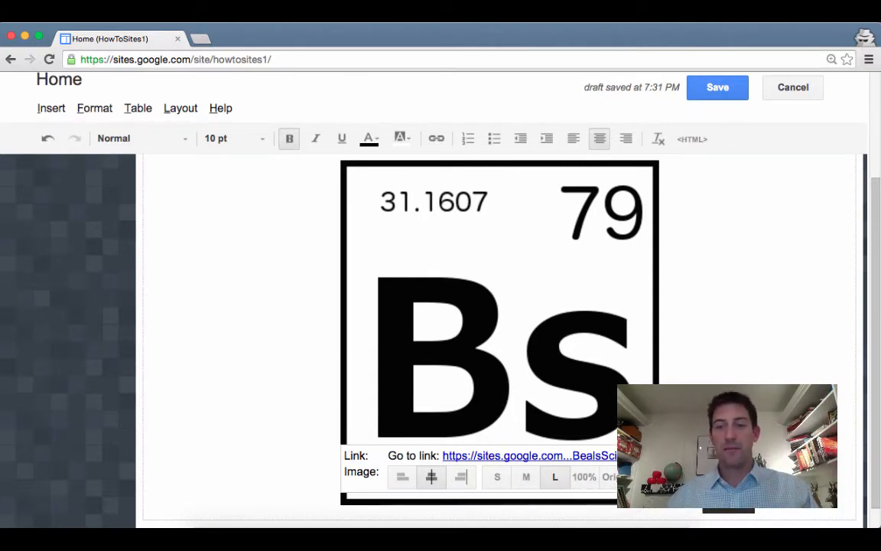
click(722, 86)
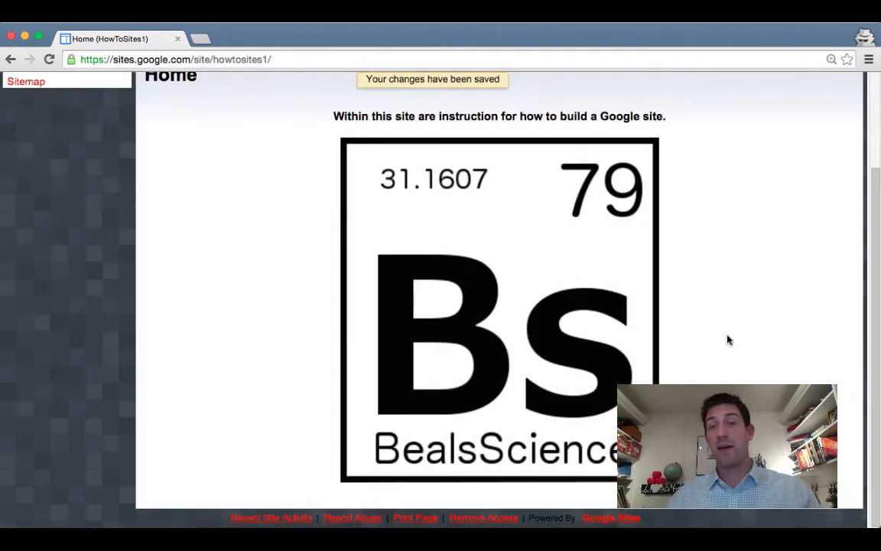
Reload the HowToSites1 Home page to show the intro sentence above the BealsScience logo
click(501, 287)
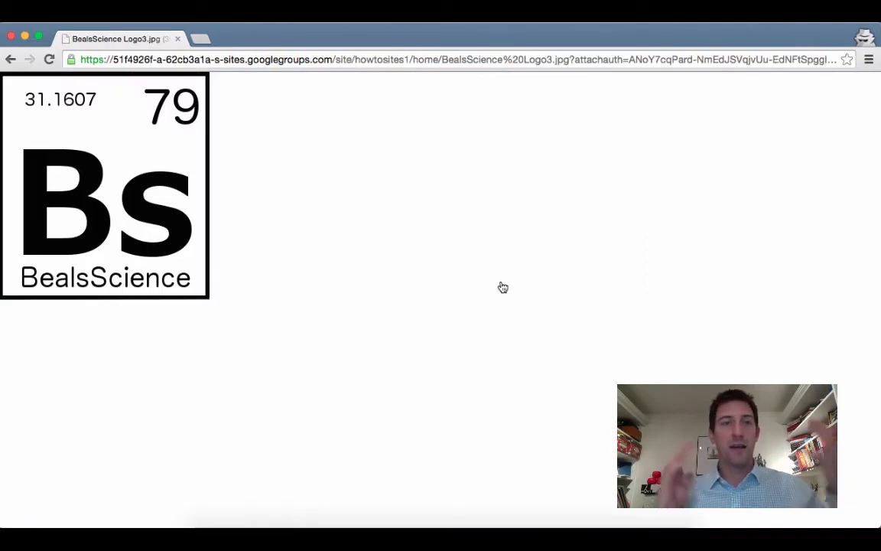
click(10, 59)
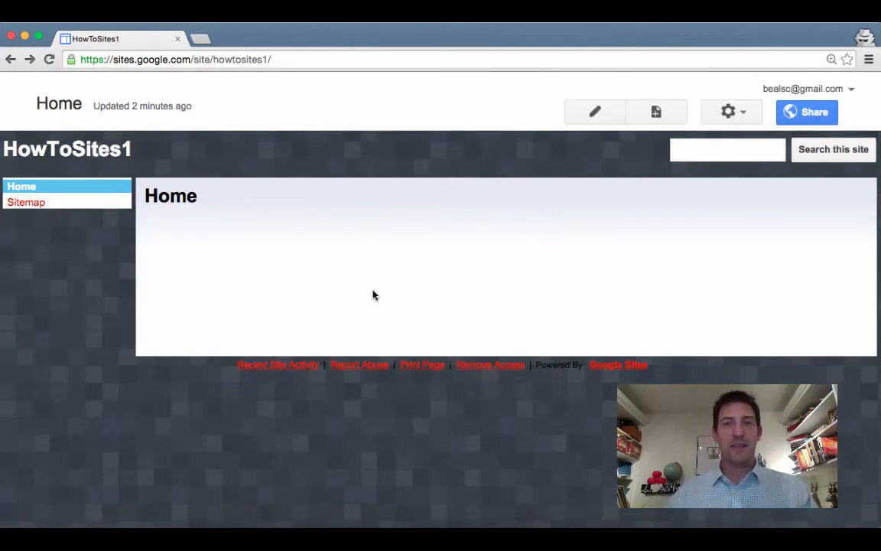
click(48, 59)
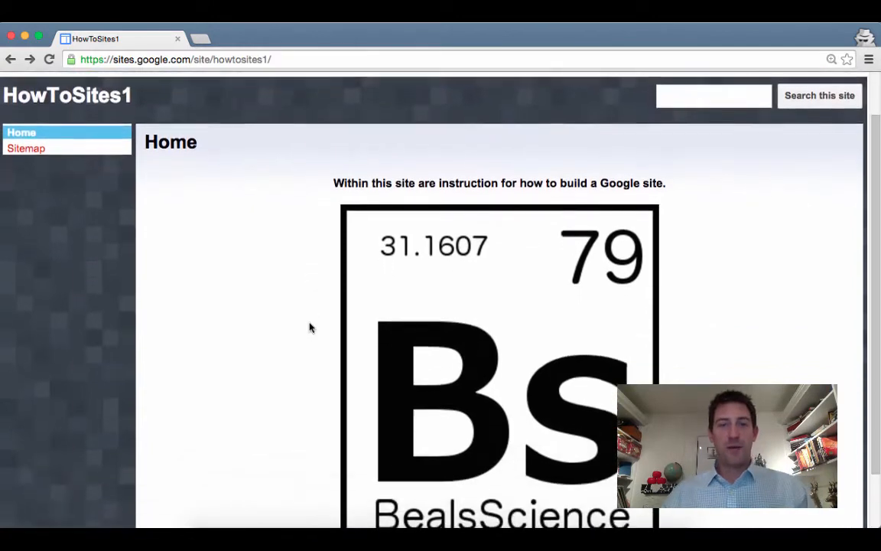
scroll(310, 327, down, 1)
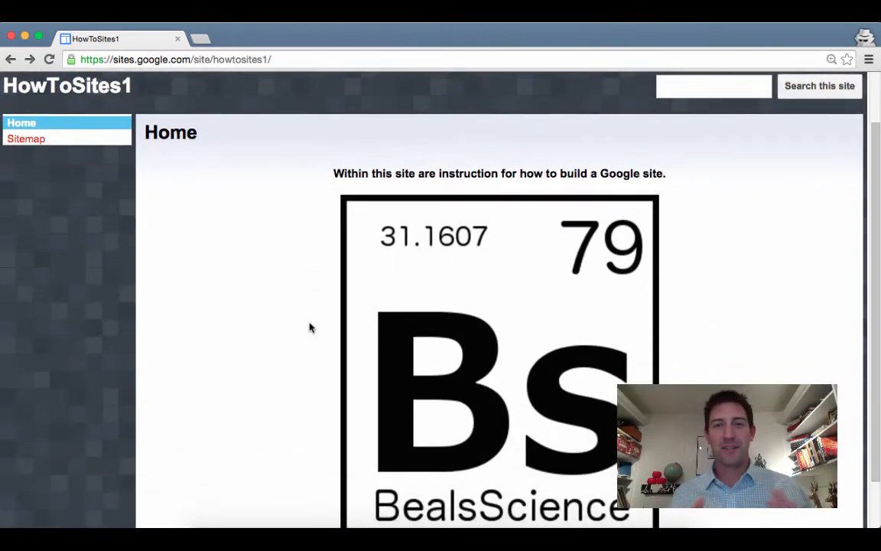
scroll(310, 327, up, 3)
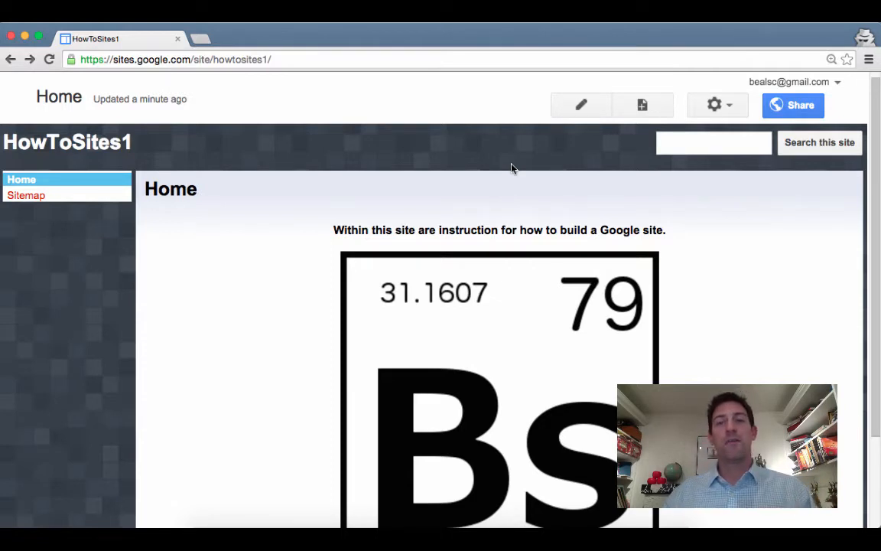
Create a new page named '1: Beginner'
click(643, 105)
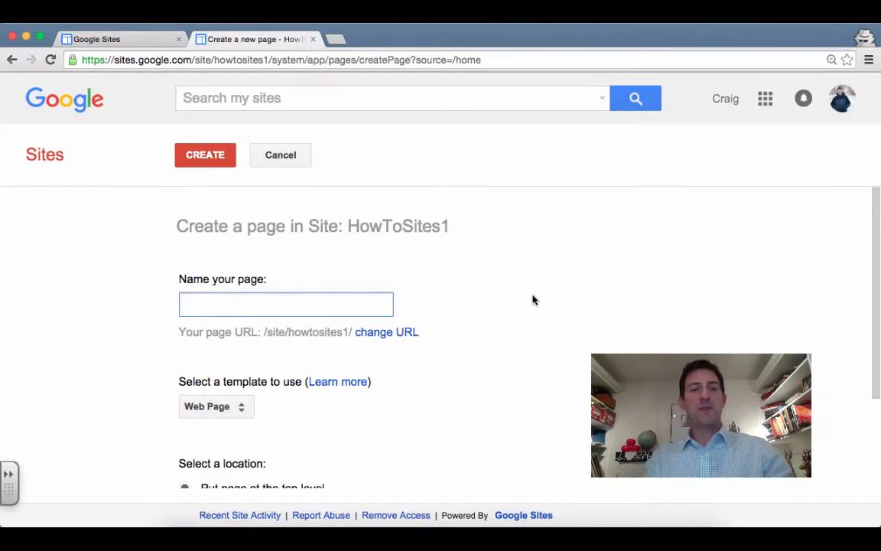
text(1)
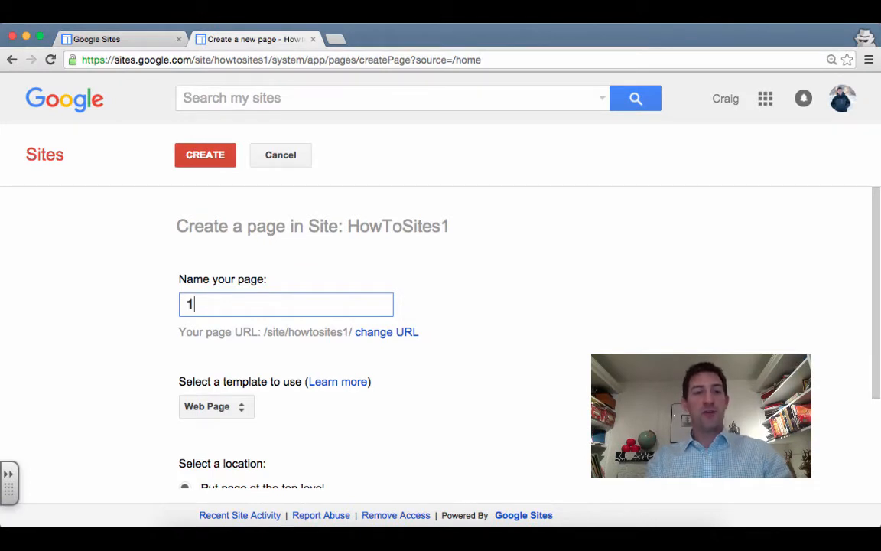
text(: Beginner)
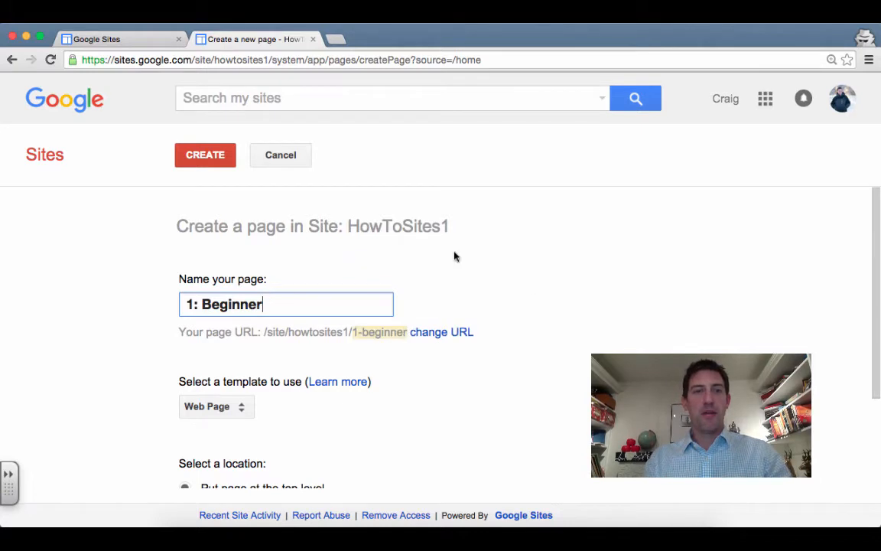
click(215, 164)
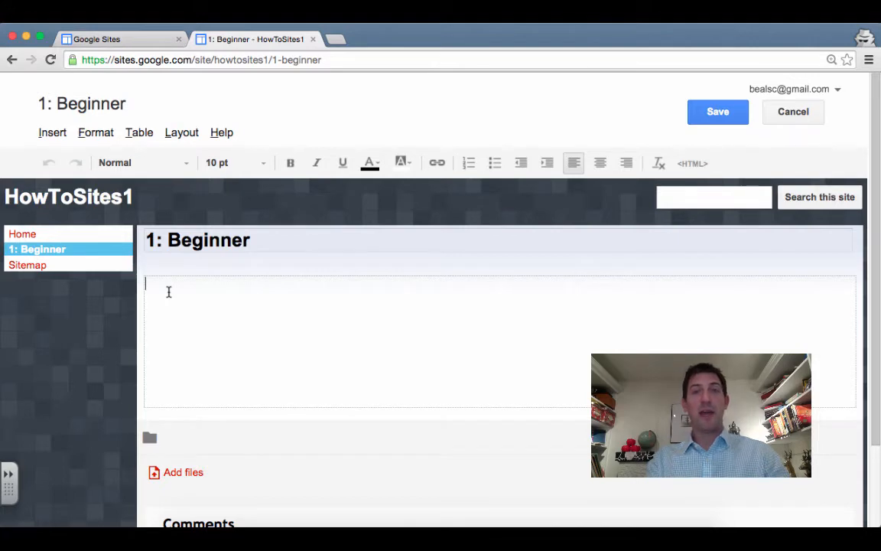
Paste the eight tutorial titles as a numbered list, indented one level, 12 pt and bold
text(Editing a page in Google Sites Creating a new page in Google Sites Adding a YouTube to Google Sites Adding a Google Doc in Google Sites Adding a Google Form in Google Sites Adding files to Google Sites Configuring Navigation in Google Sites Adding a URL in Google Sites)
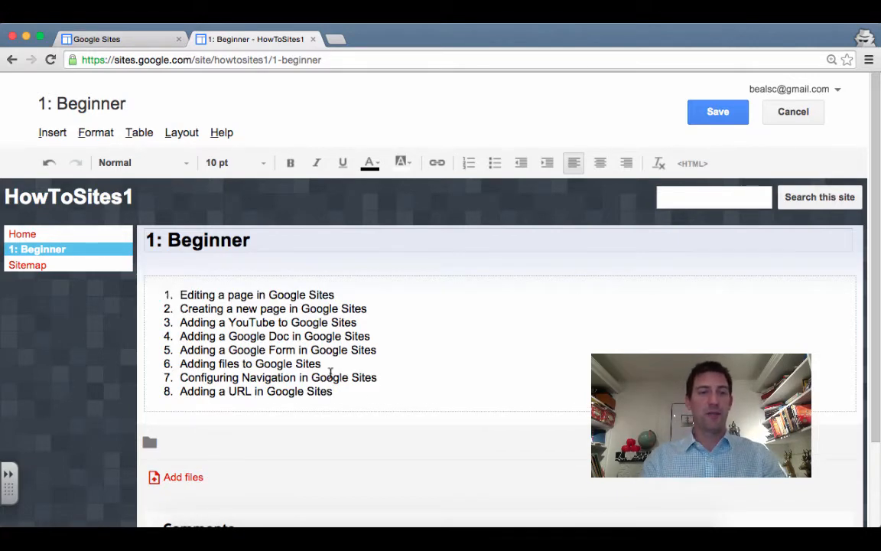
drag(356, 395, 155, 280)
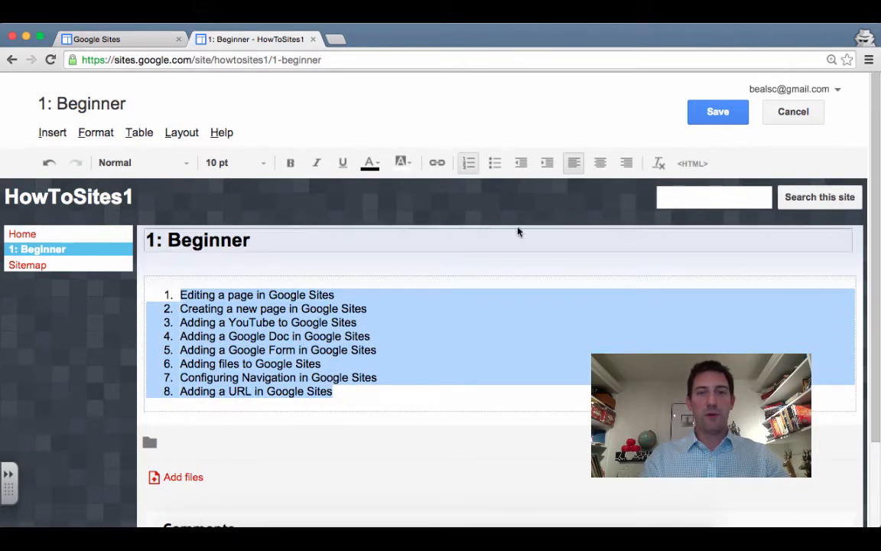
click(547, 163)
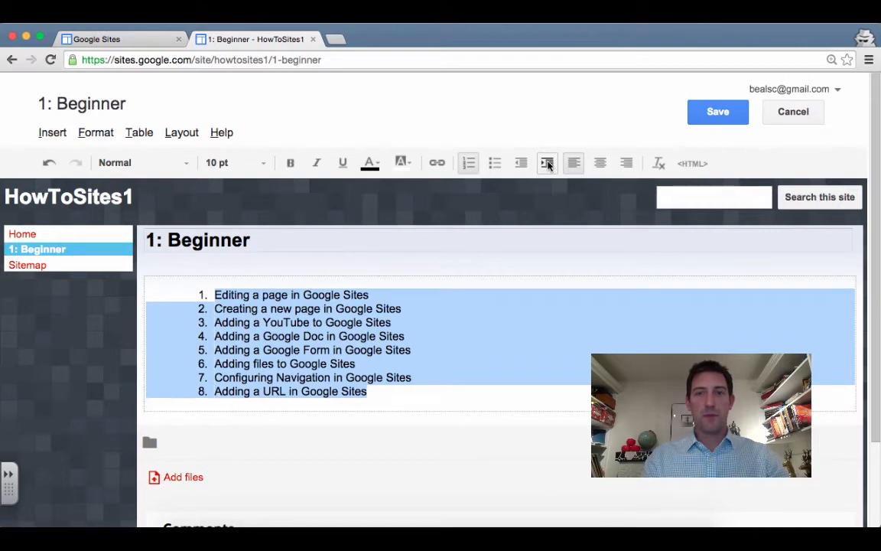
click(264, 164)
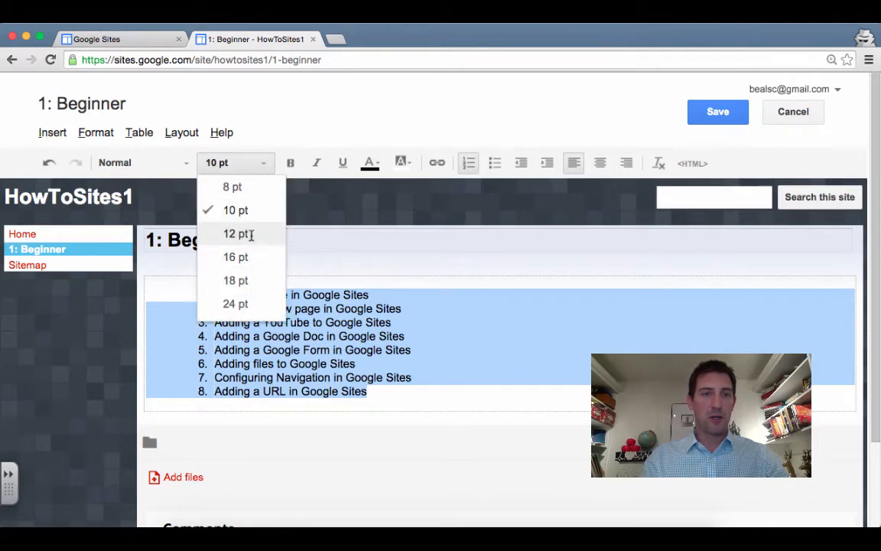
click(243, 233)
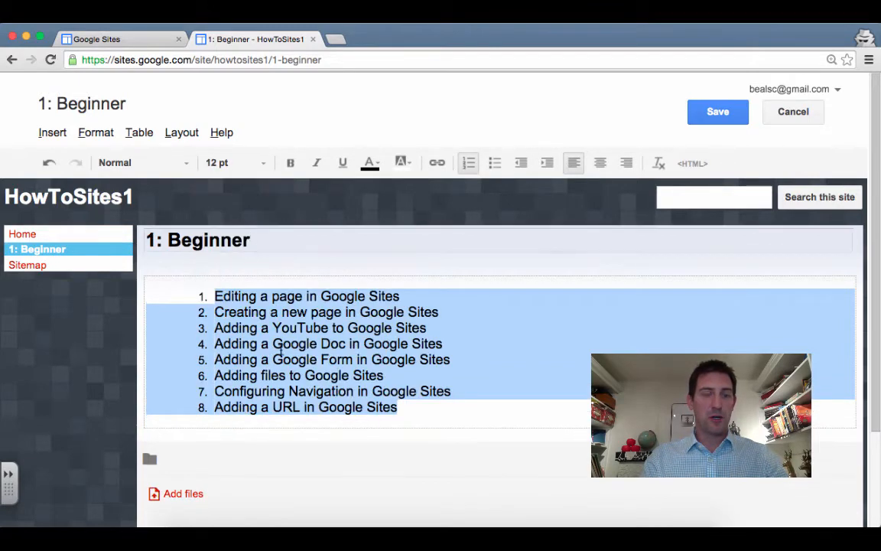
click(290, 162)
click(523, 427)
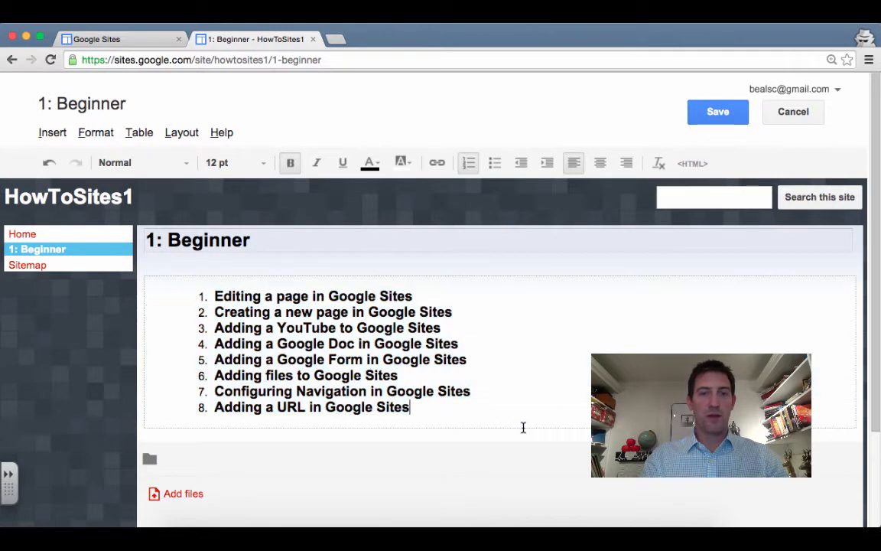
Add an empty plain paragraph above the first list title
drag(215, 296, 380, 313)
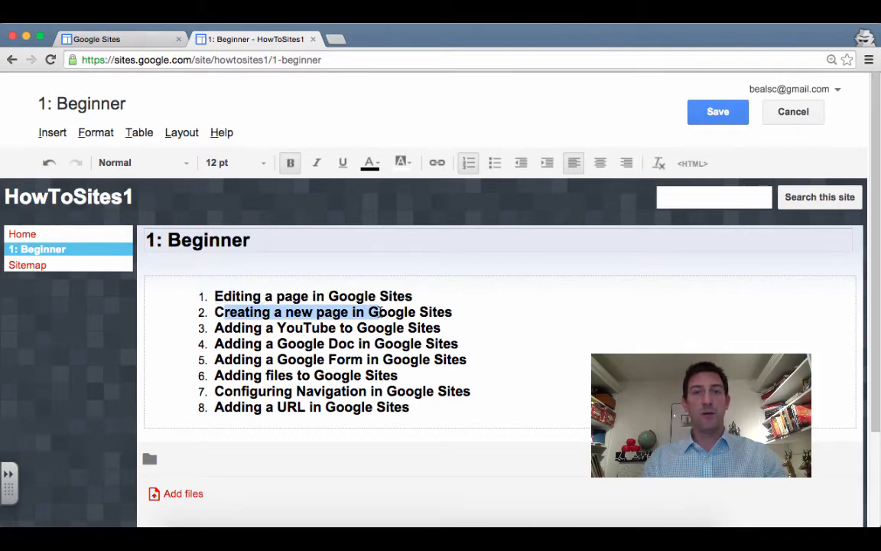
click(319, 327)
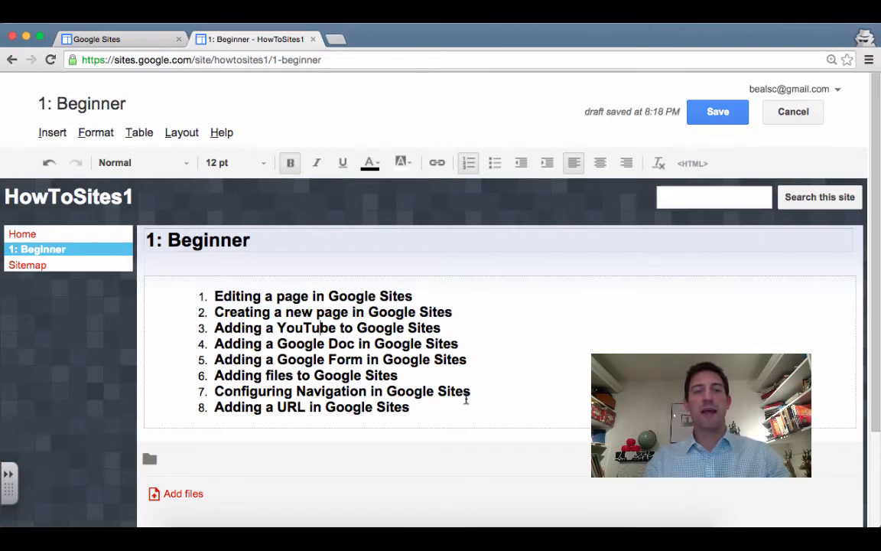
click(473, 345)
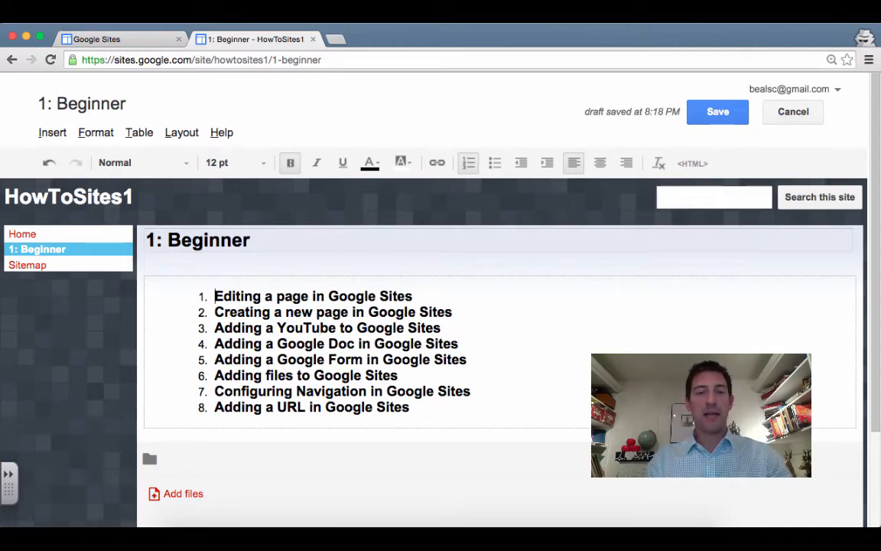
key(Return)
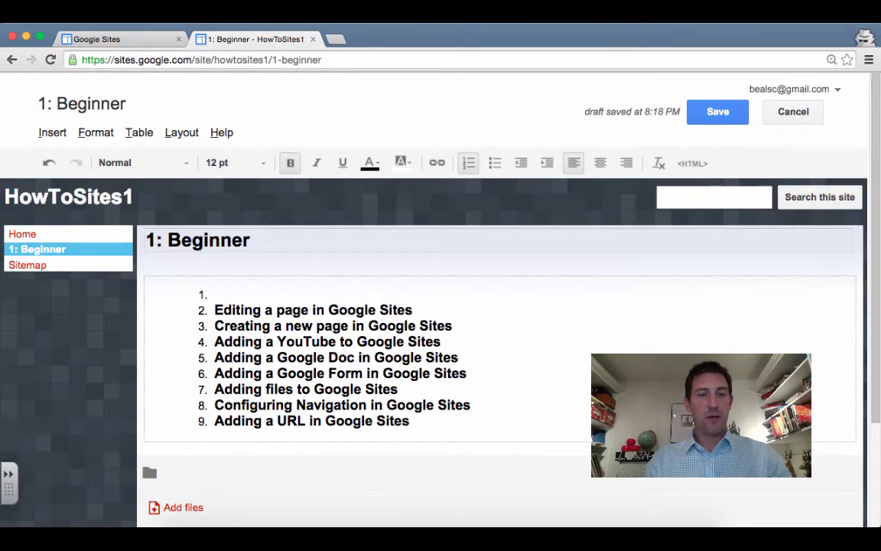
key(super+z)
click(212, 290)
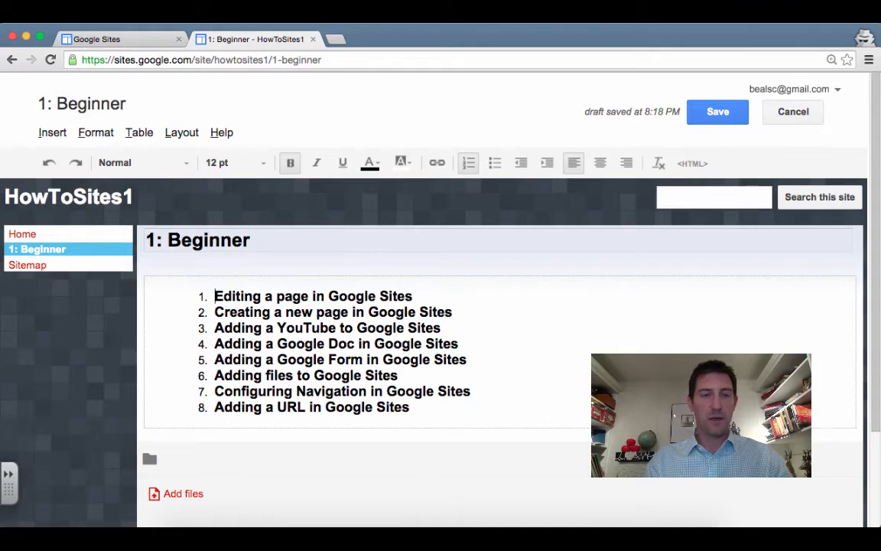
key(Return)
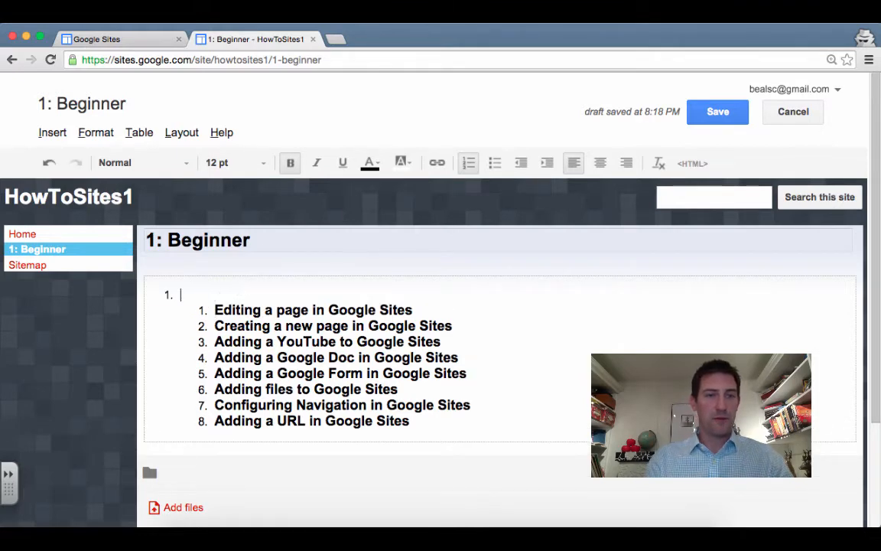
key(BackSpace)
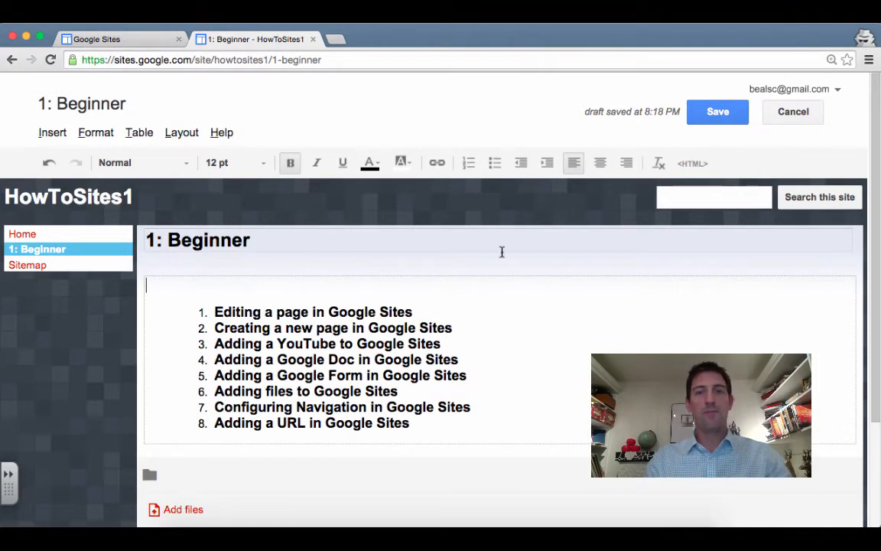
Bring up the Insert YouTube Video form, then open a new browser tab
click(53, 135)
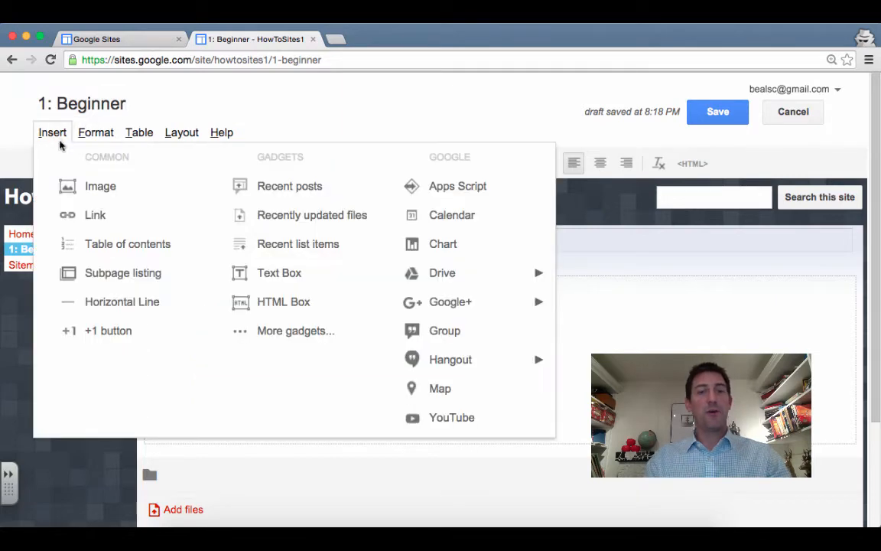
click(470, 424)
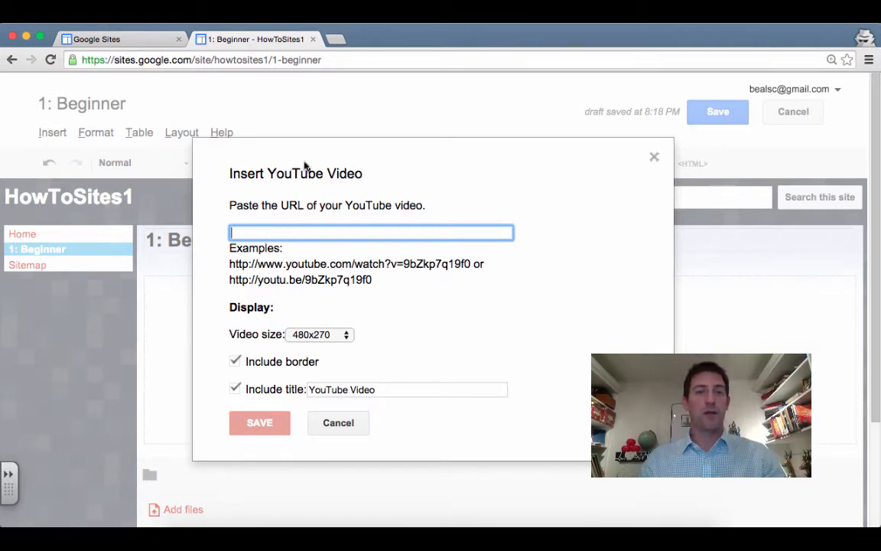
click(337, 39)
Go to youtube.com and open the Adventures and other Madness playlist
text(youtubelc)
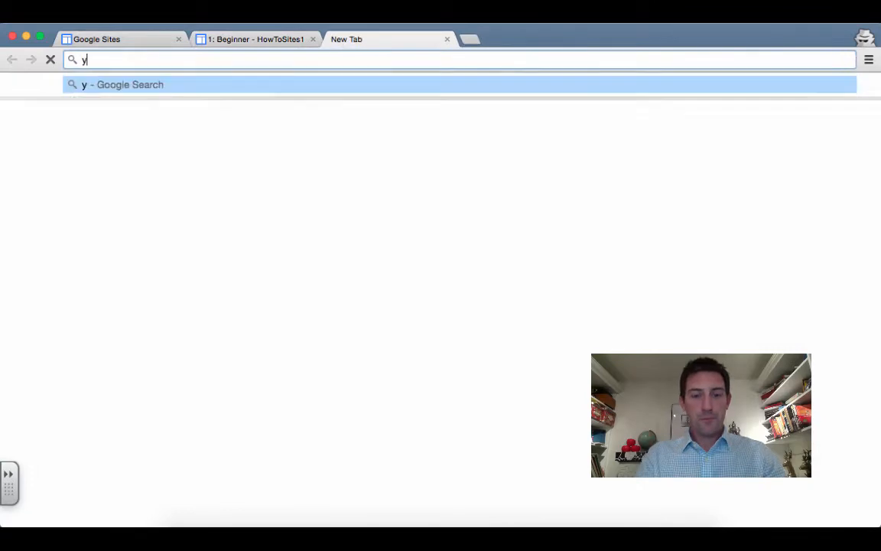
key(BackSpace)
key(BackSpace)
text(.co)
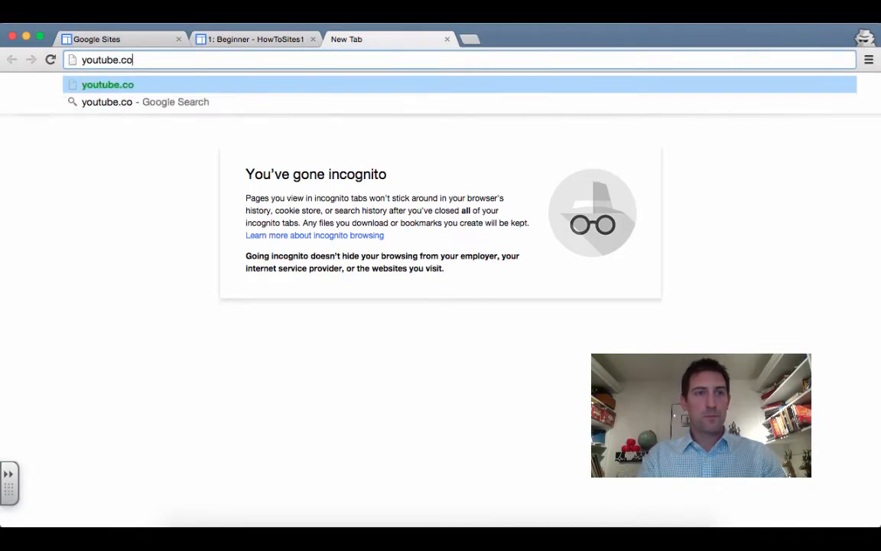
key(Return)
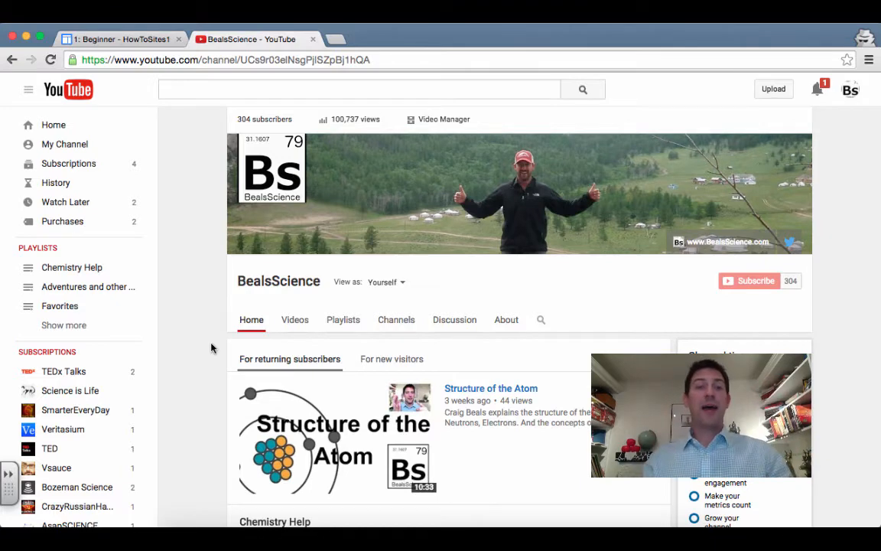
scroll(211, 348, down, 6)
scroll(212, 348, down, 2)
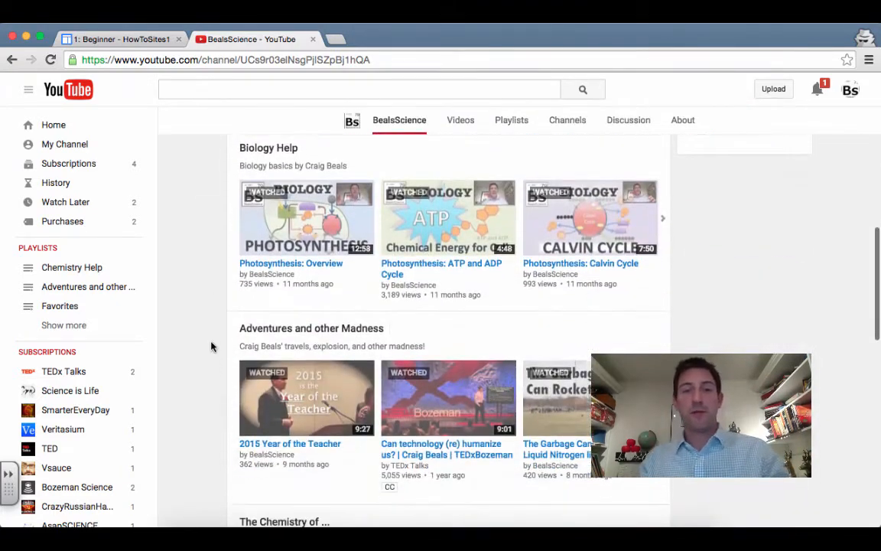
click(345, 333)
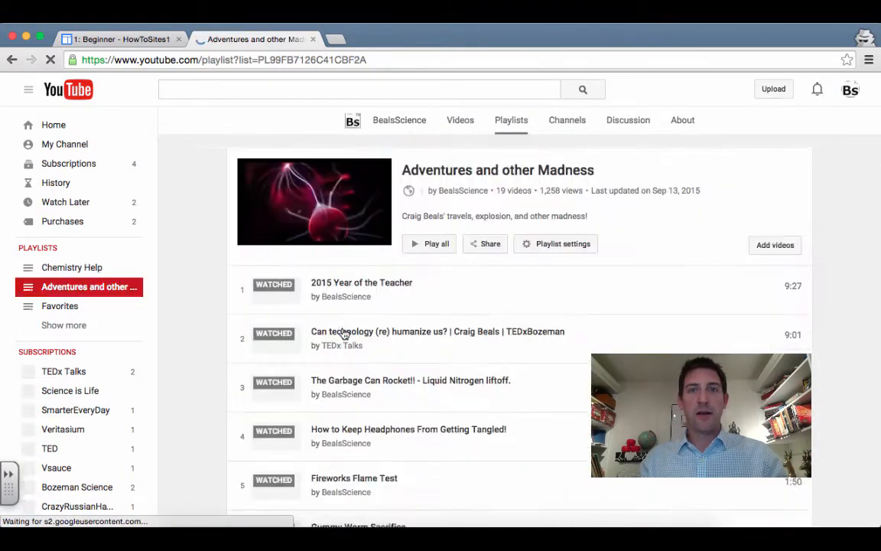
Open 'How to Keep Headphones From Getting Tangled!' and reveal its short youtu.be share link
scroll(495, 417, down, 2)
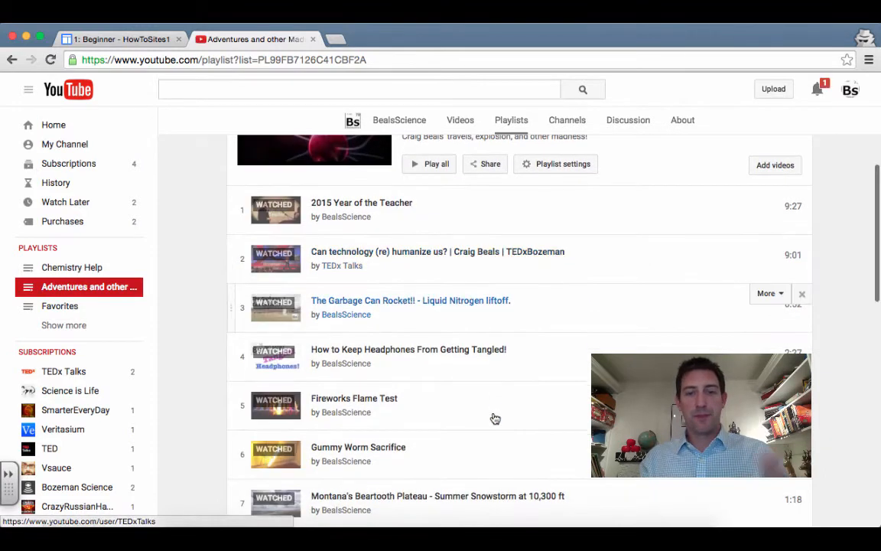
scroll(495, 417, down, 2)
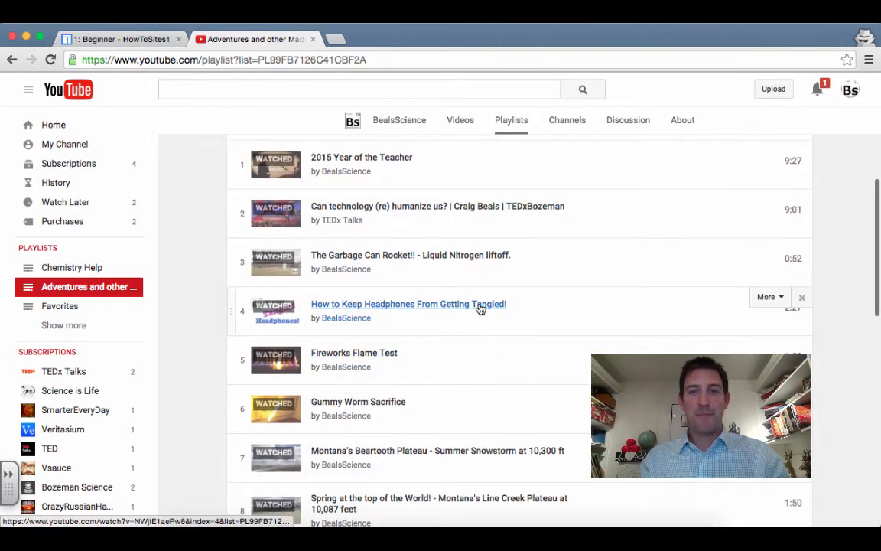
click(480, 306)
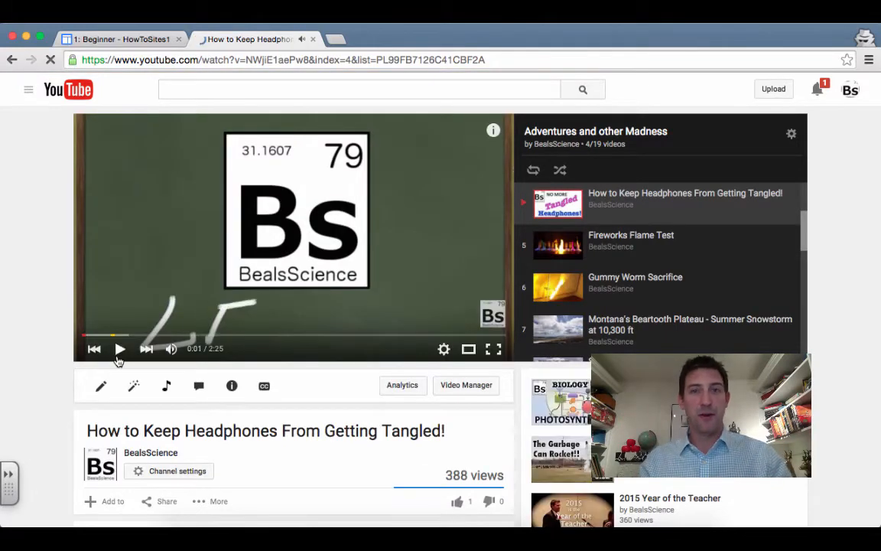
scroll(186, 394, down, 3)
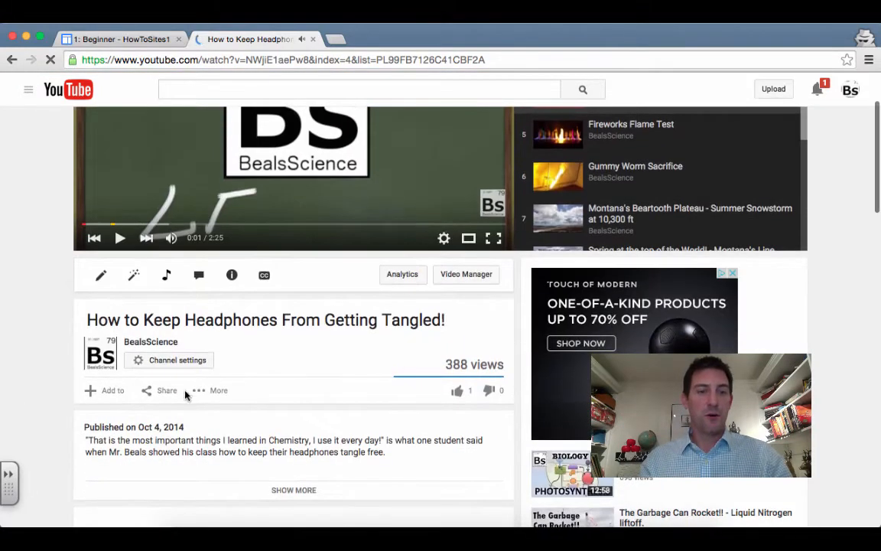
click(168, 391)
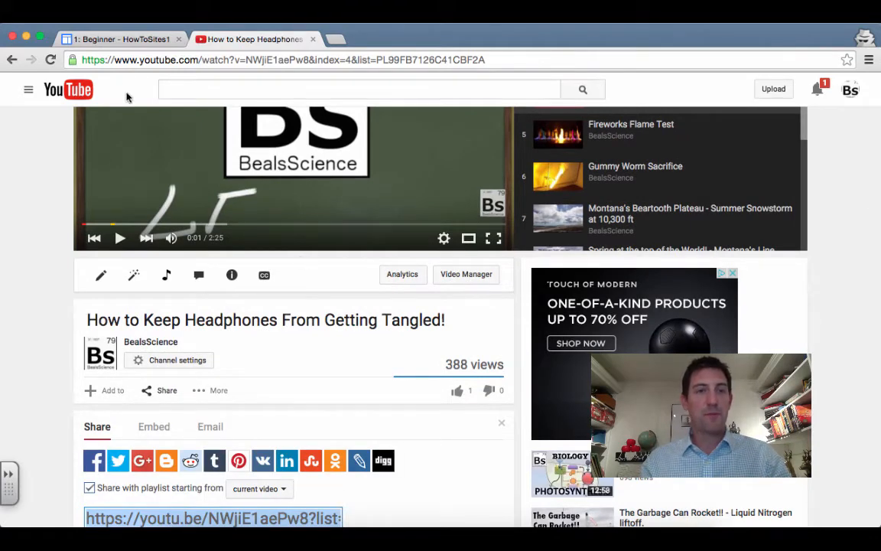
click(114, 37)
Embed the headphones video from its pasted link, centre it, and confirm its 'YouTube Video' title
text(https://youtu.be/NWjE1eePw6l?list=PL89FB7126C41C8F24)
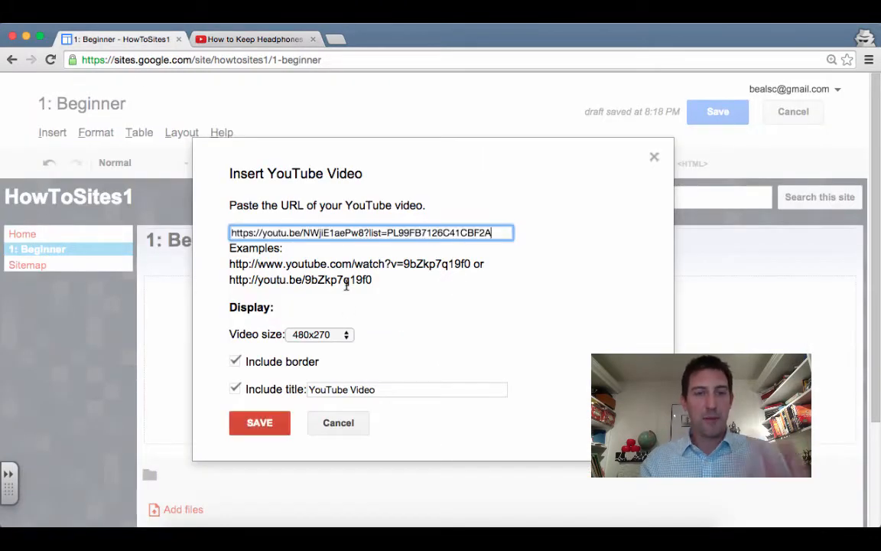
click(256, 421)
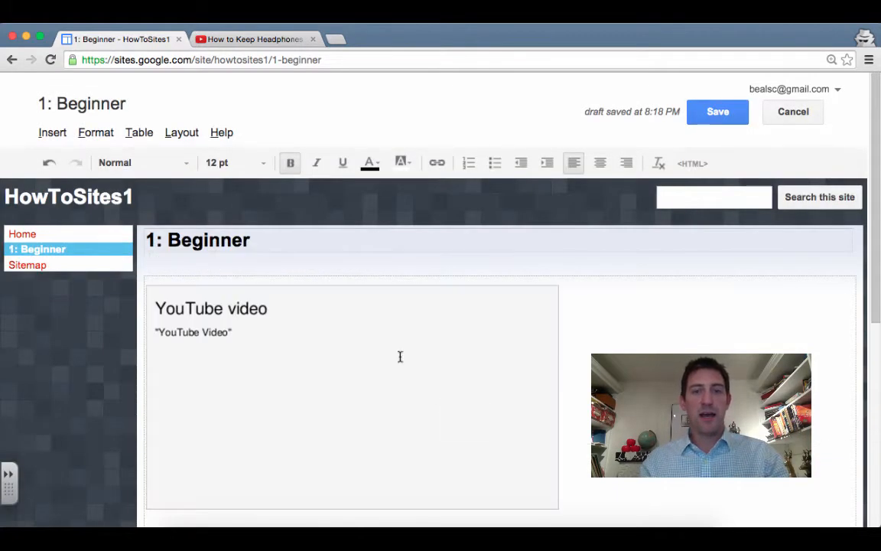
scroll(325, 374, down, 1)
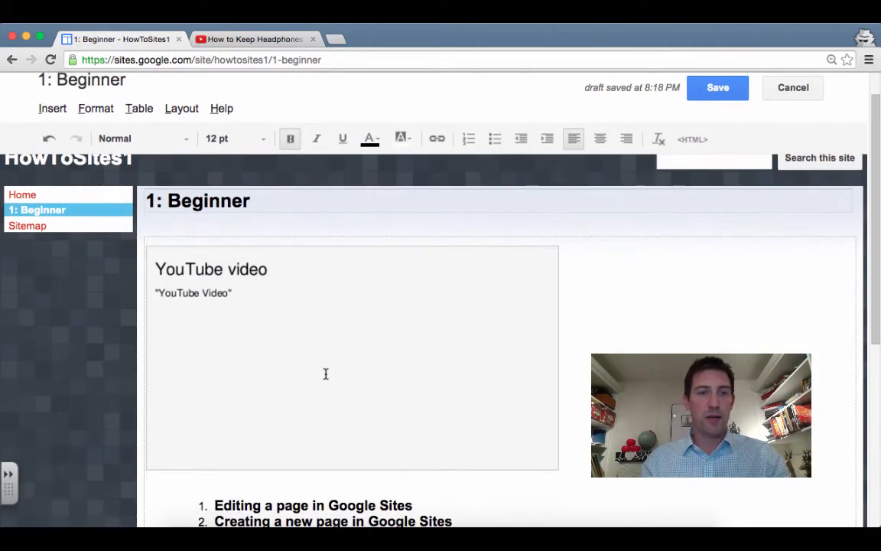
click(326, 374)
click(232, 486)
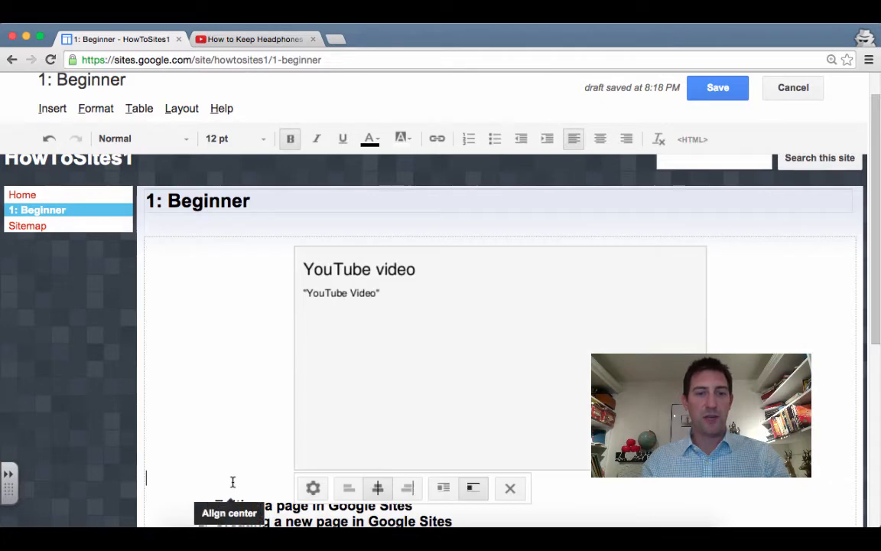
click(312, 487)
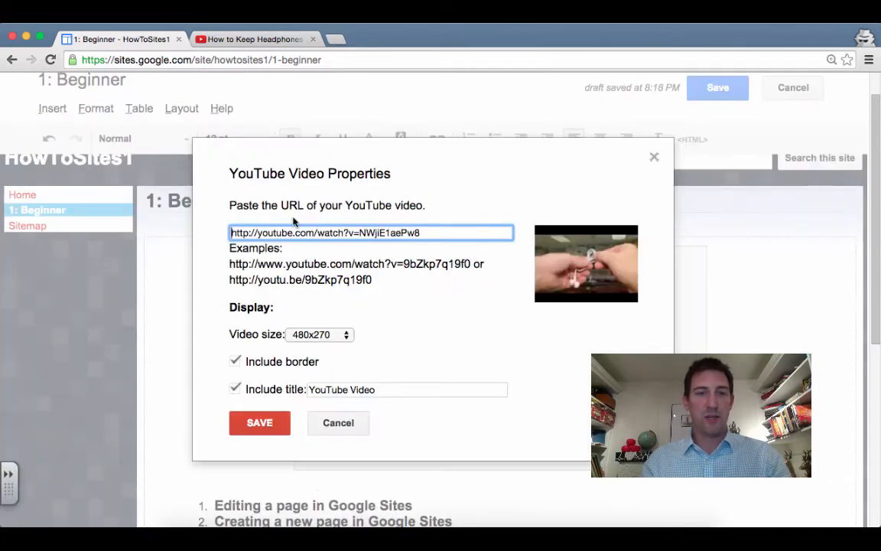
click(403, 390)
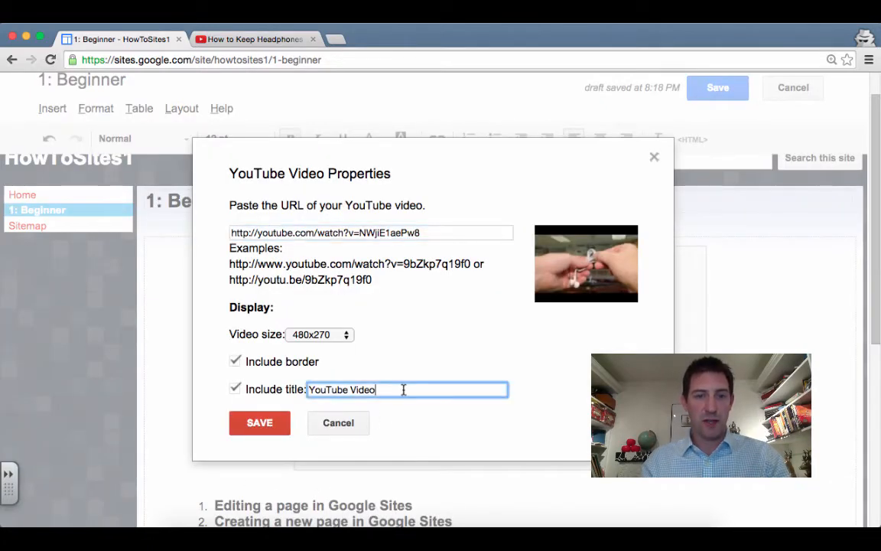
click(259, 422)
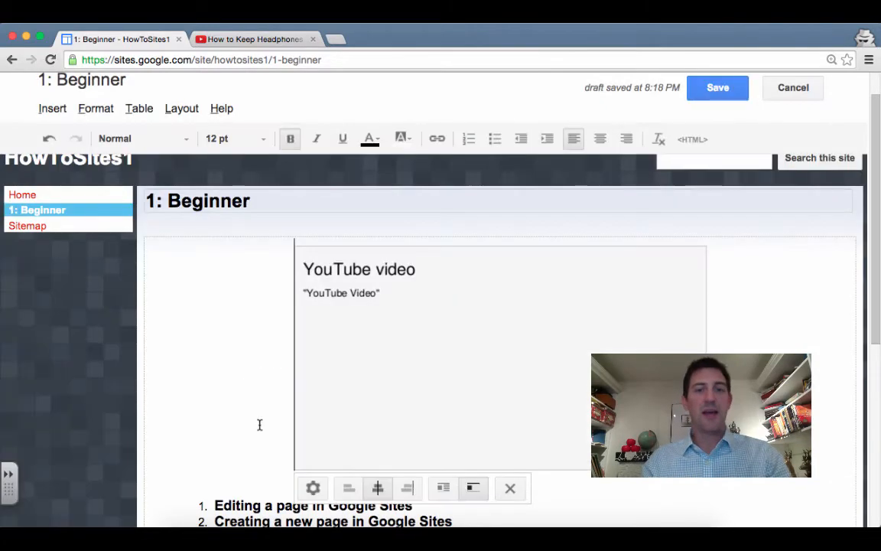
Save the Beginner page and test-play the headphones video above the numbered list
click(719, 95)
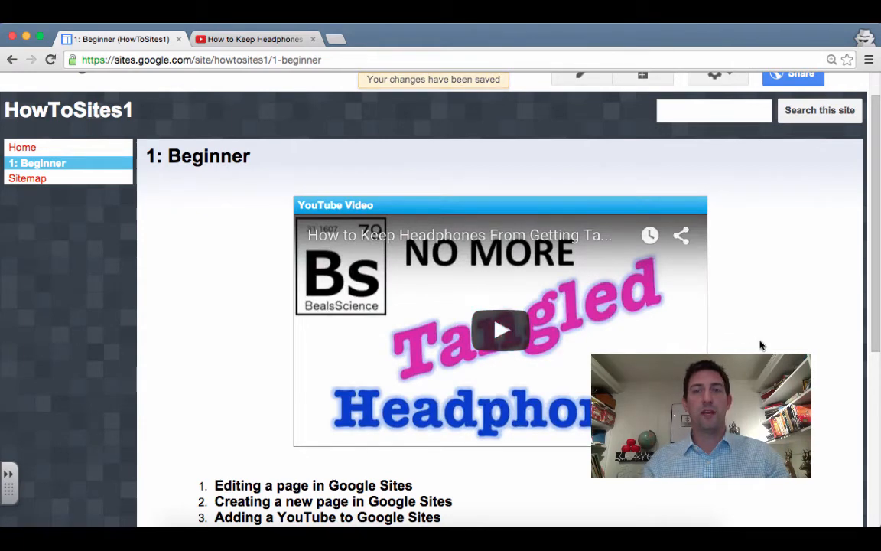
scroll(759, 345, down, 2)
click(501, 267)
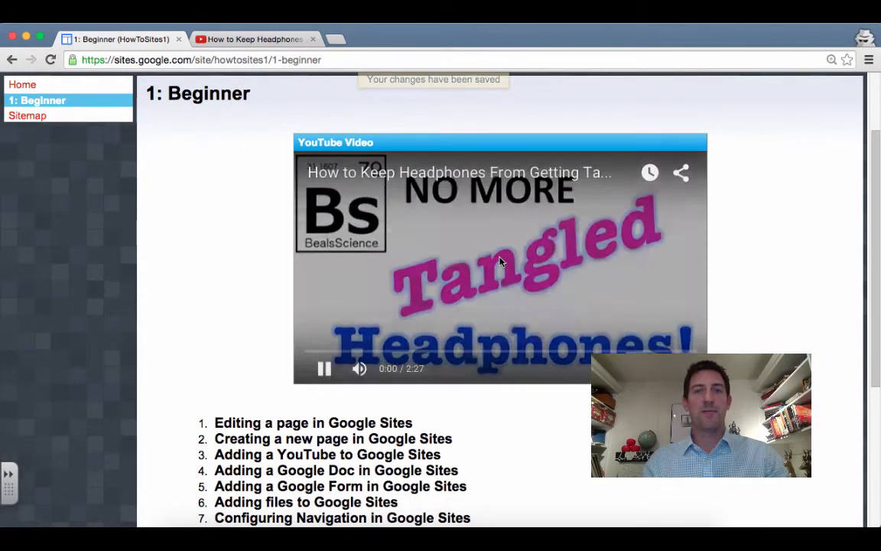
click(324, 368)
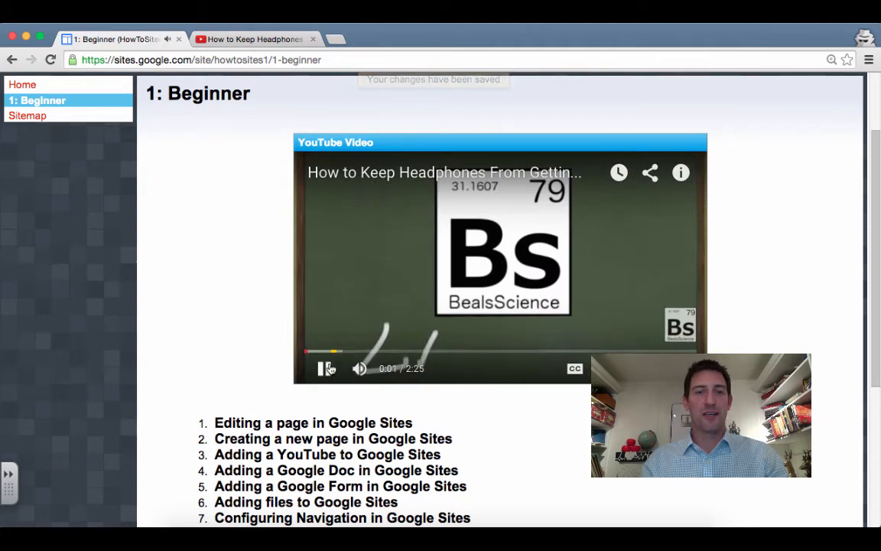
scroll(780, 266, down, 4)
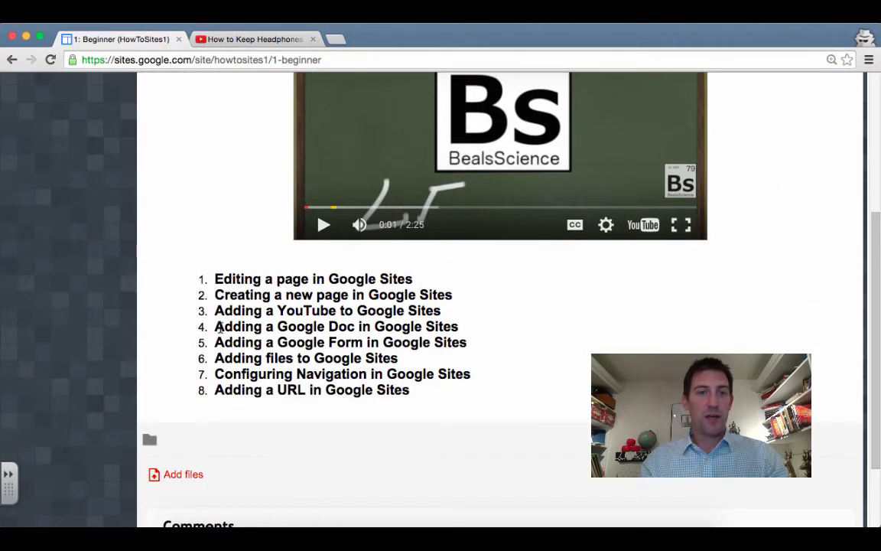
drag(215, 327, 459, 331)
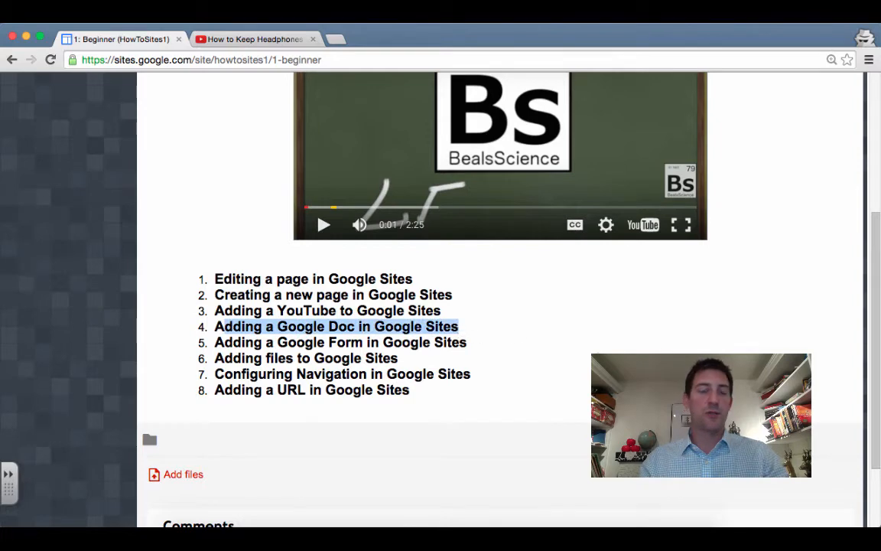
scroll(460, 335, down, 1)
scroll(753, 346, up, 7)
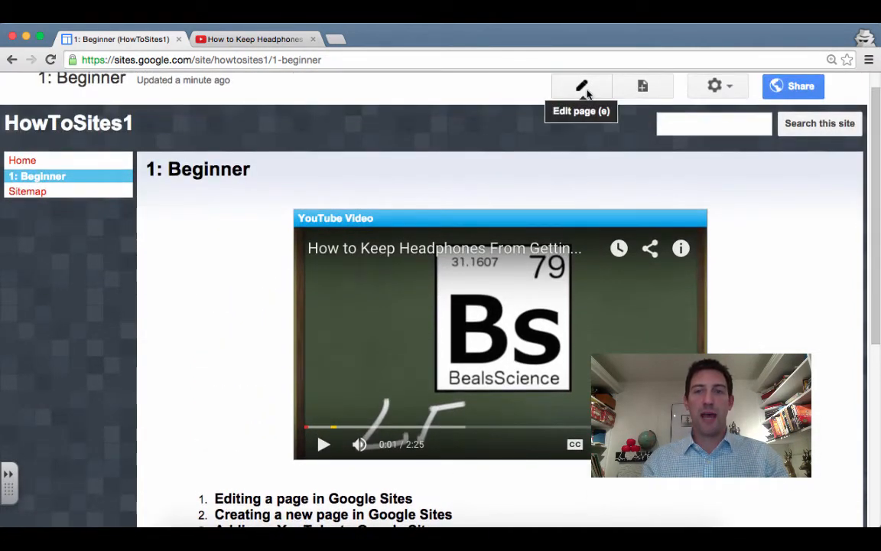
Insert the Drive document 'Your Element' at the page top, centre it, and save
click(583, 88)
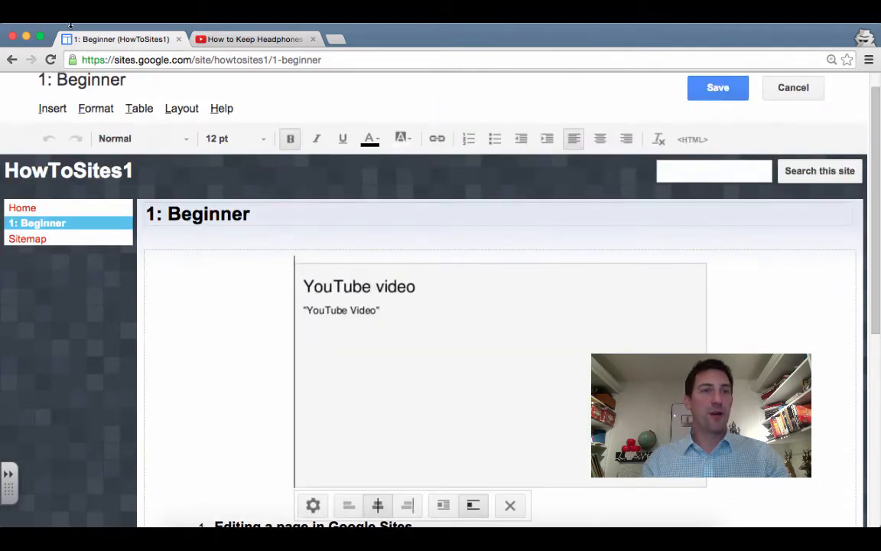
click(55, 109)
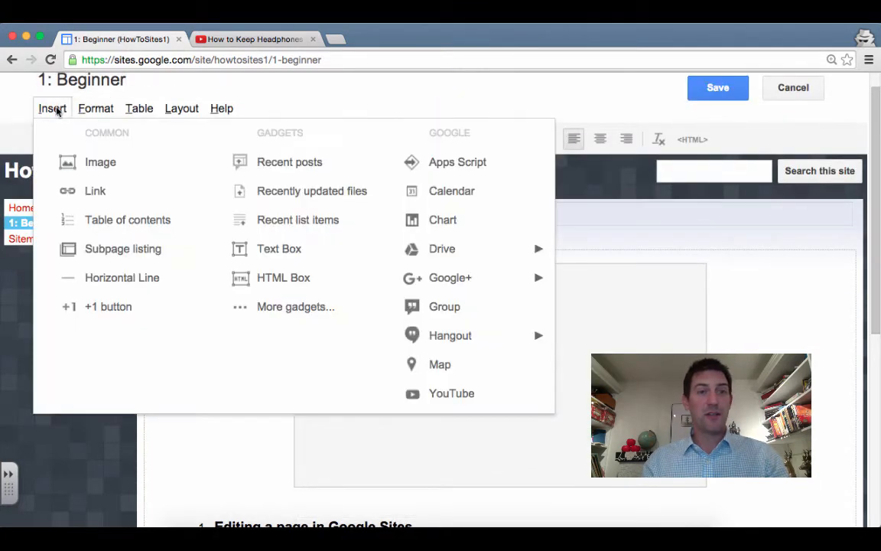
mouse_move(512, 264)
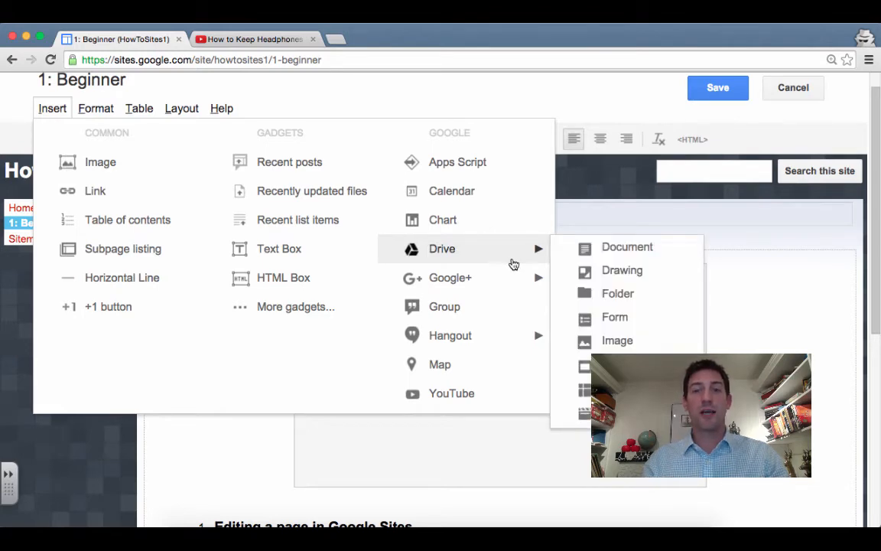
click(635, 247)
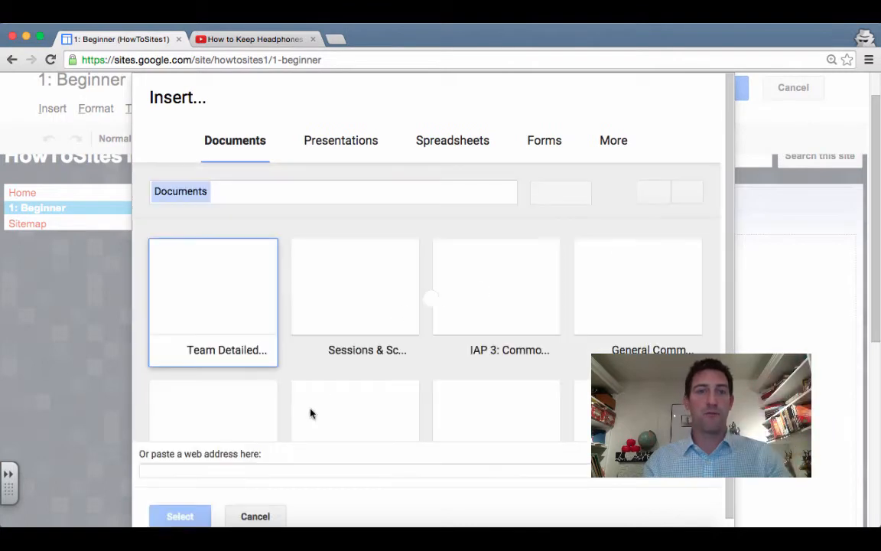
double_click(204, 240)
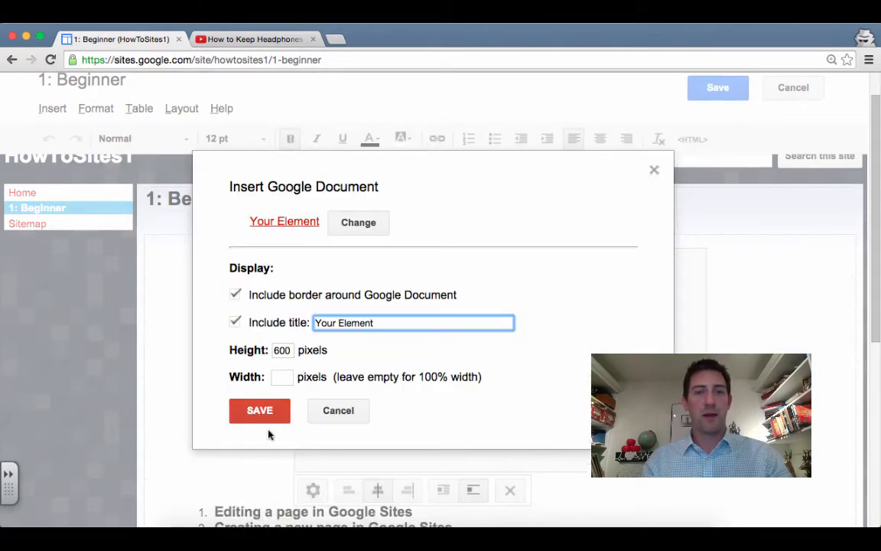
click(280, 413)
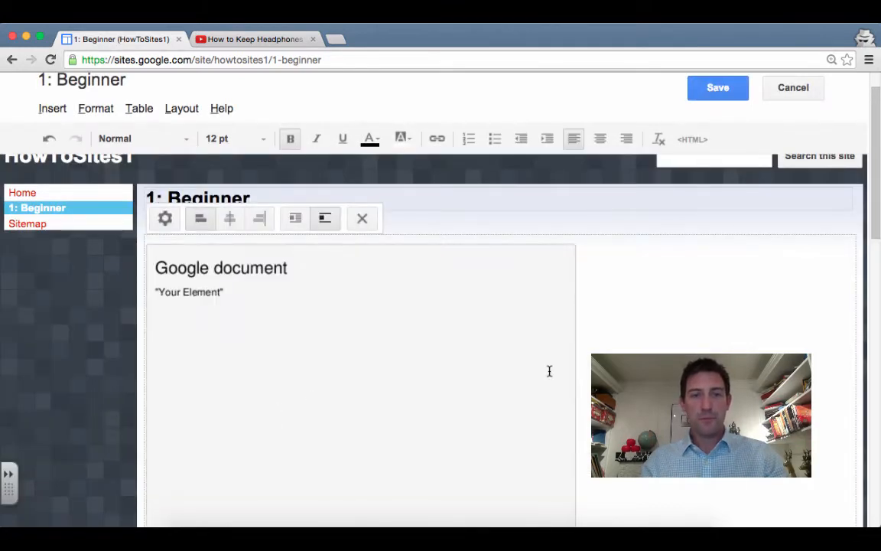
scroll(549, 371, down, 2)
click(228, 164)
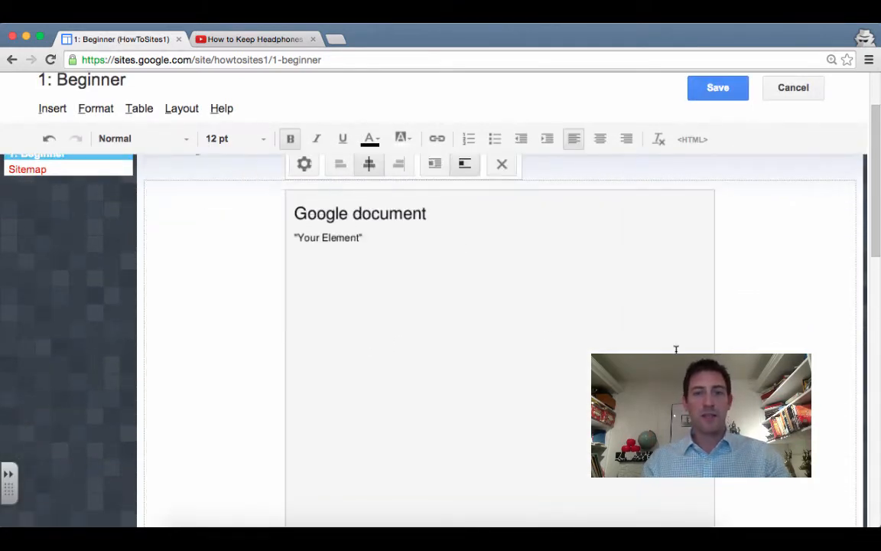
scroll(675, 349, up, 2)
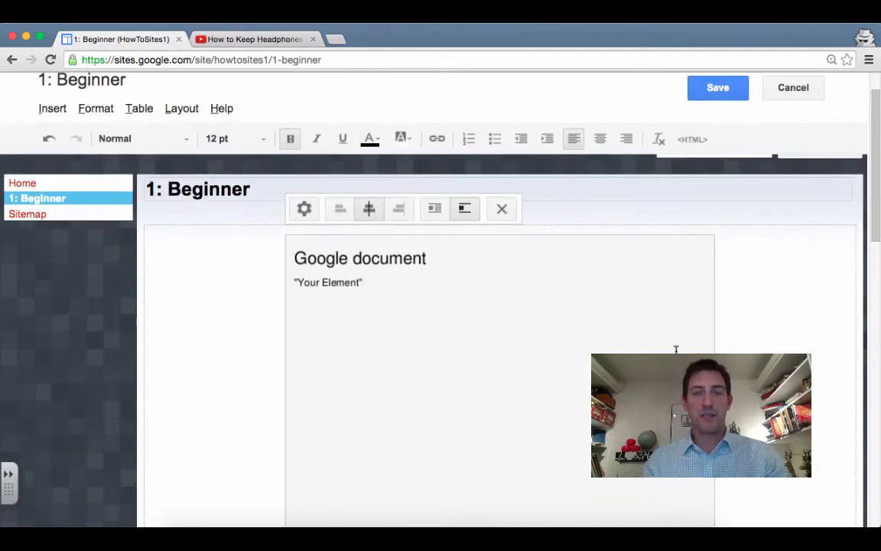
click(723, 87)
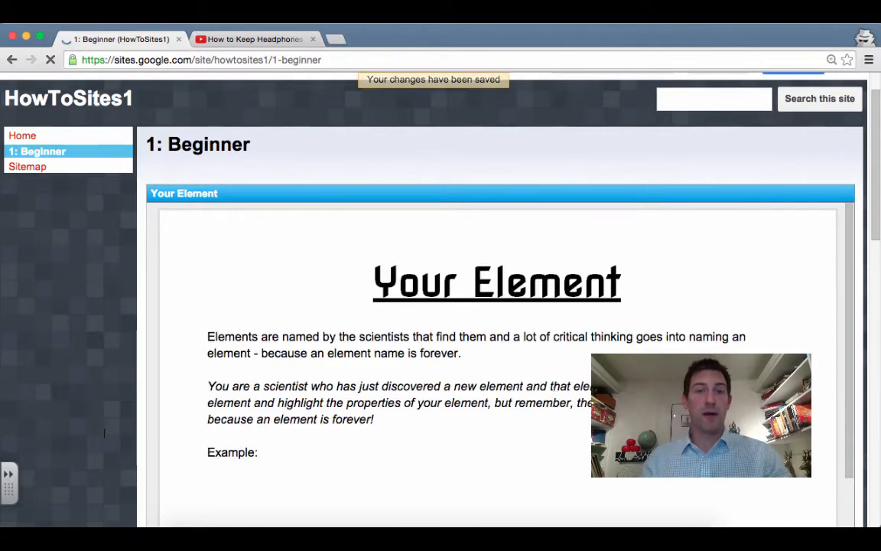
scroll(91, 383, down, 1)
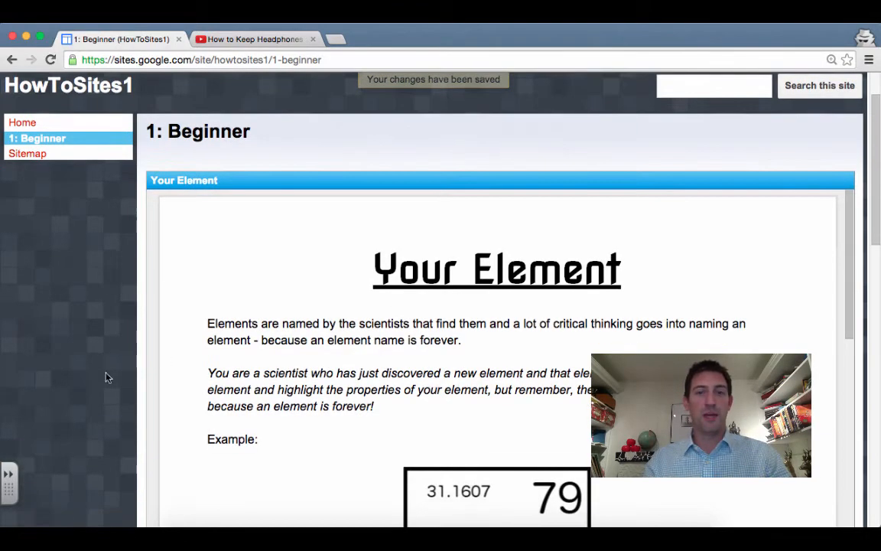
scroll(79, 369, down, 3)
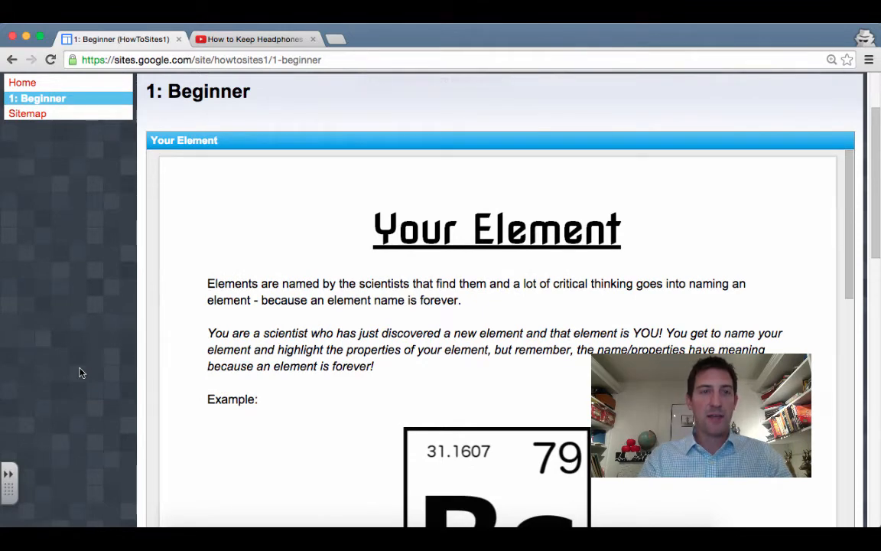
key(super+minus)
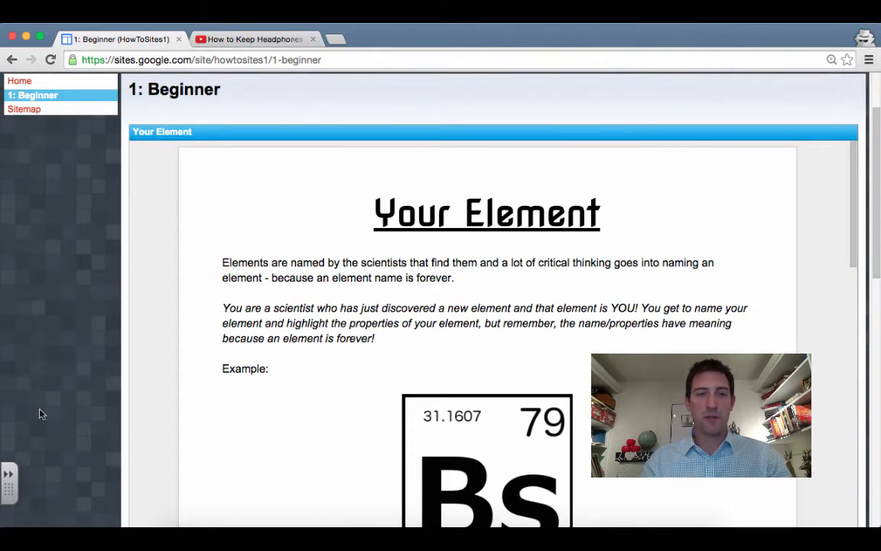
scroll(61, 344, down, 8)
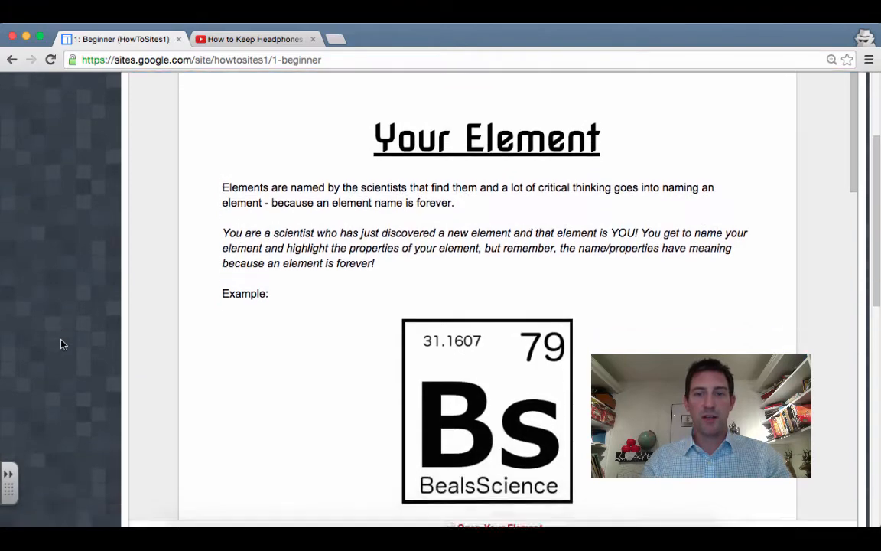
scroll(61, 344, down, 8)
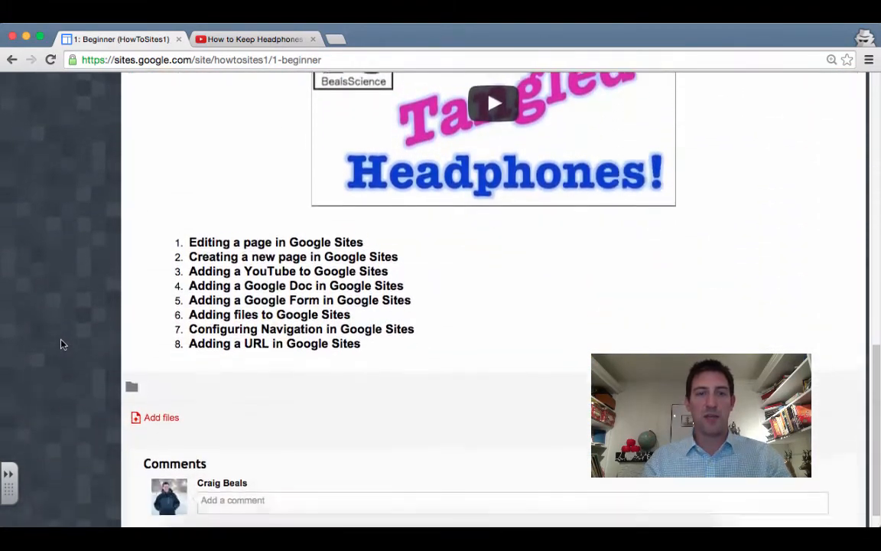
scroll(61, 344, up, 4)
scroll(61, 344, up, 12)
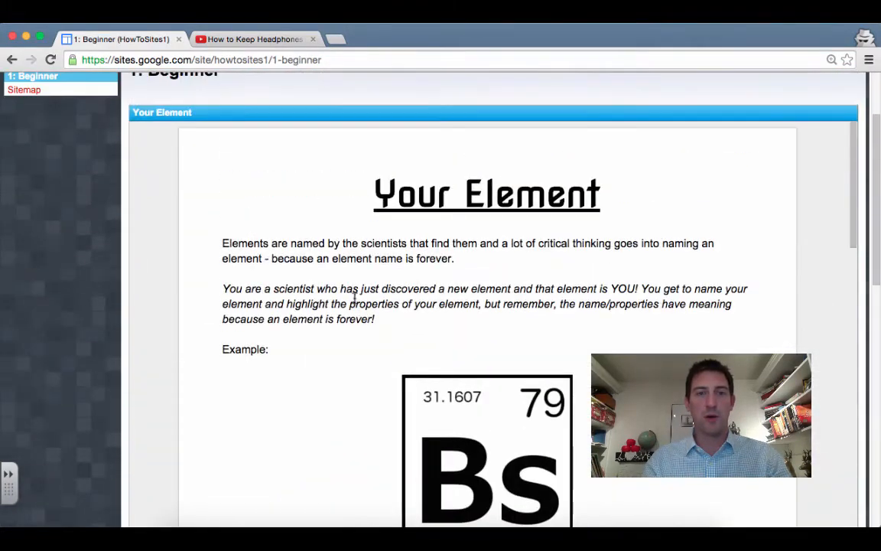
scroll(488, 306, down, 15)
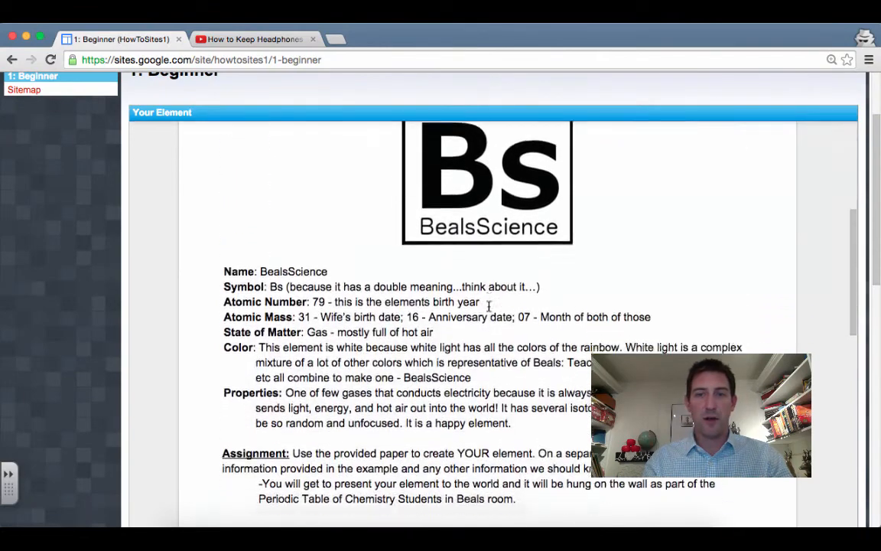
scroll(488, 305, down, 12)
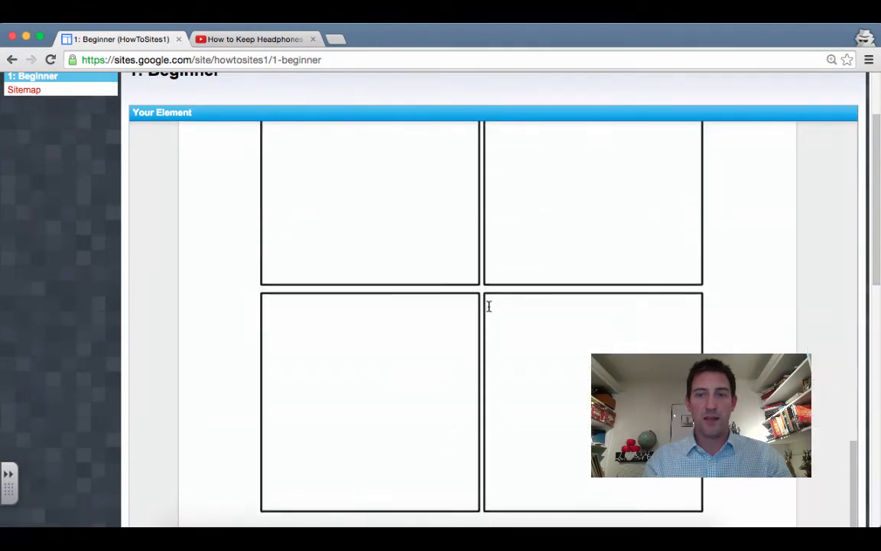
scroll(488, 306, up, 20)
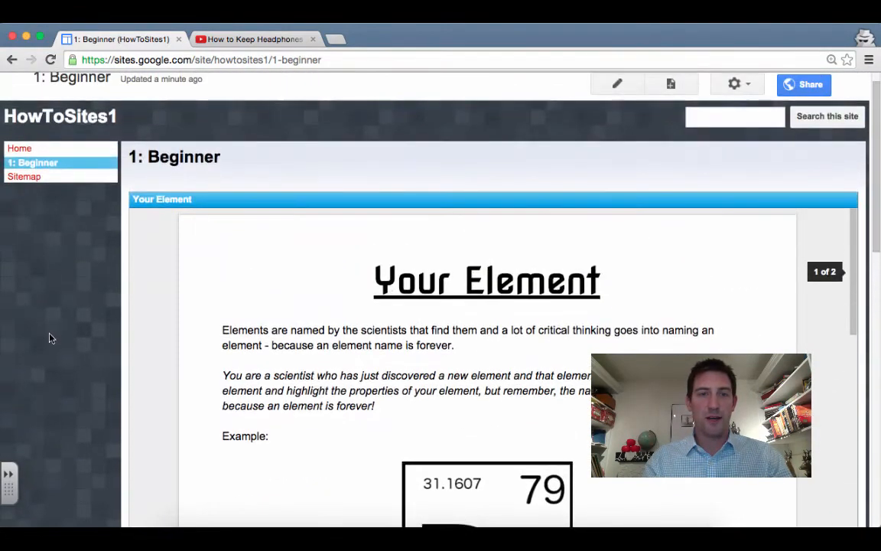
scroll(64, 338, down, 2)
scroll(62, 338, down, 1)
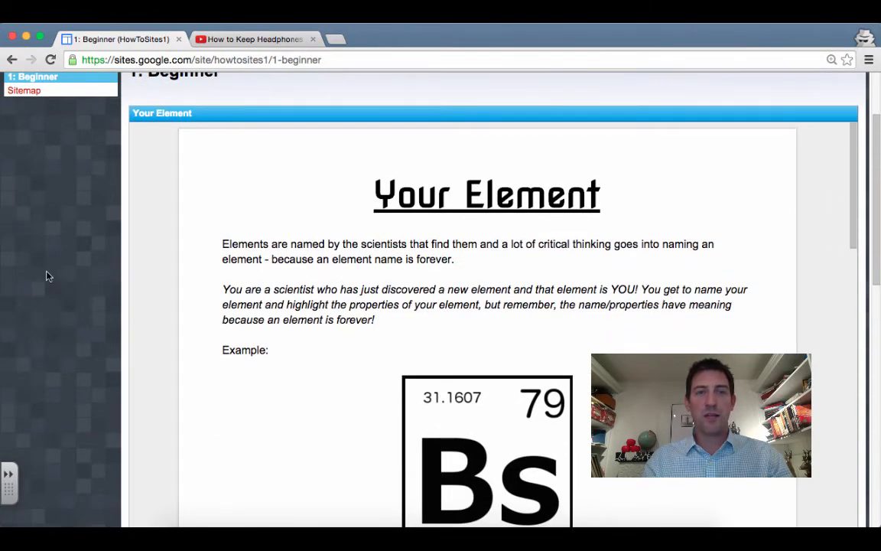
scroll(48, 274, up, 5)
Remove the Your Element embed from the page top and begin re-inserting it below the list
click(617, 112)
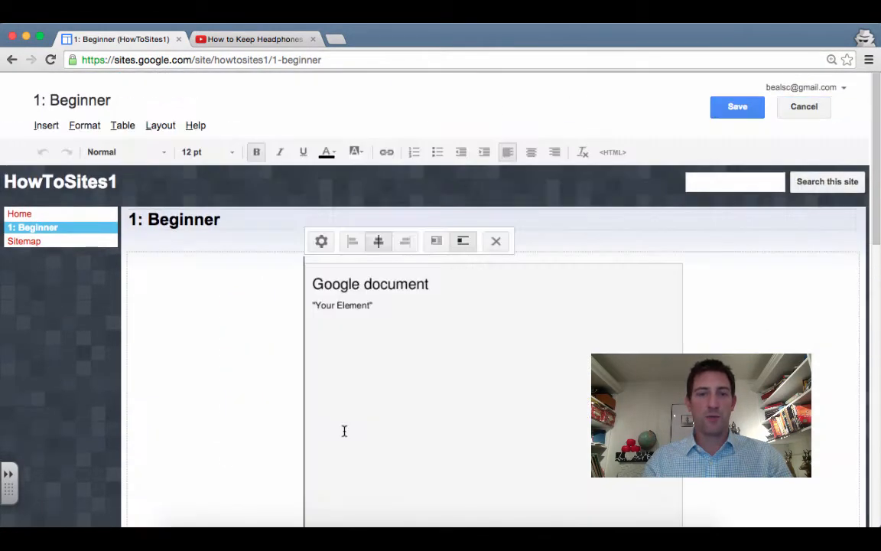
click(319, 242)
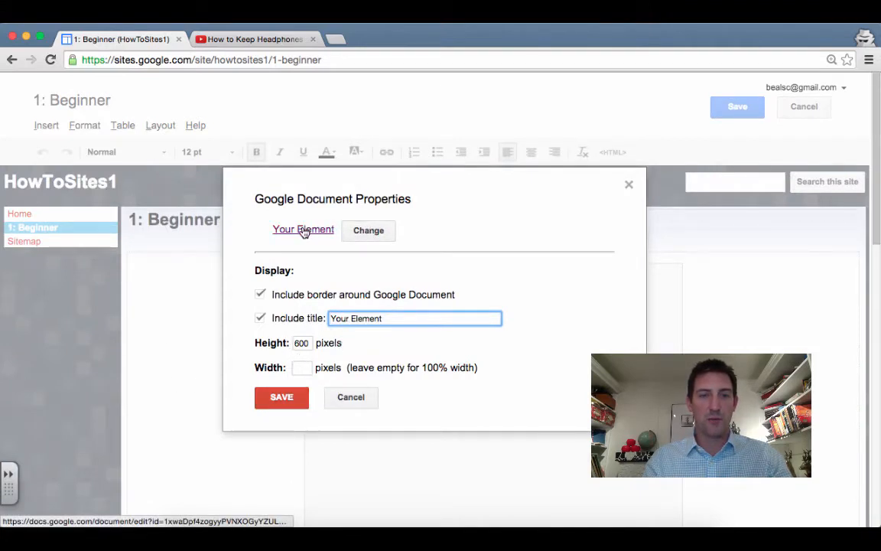
click(282, 398)
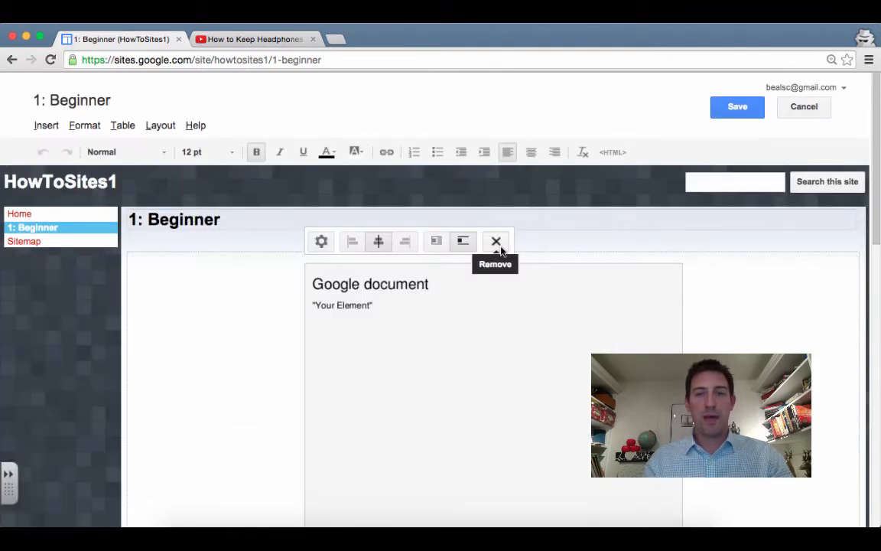
click(497, 244)
scroll(239, 444, down, 5)
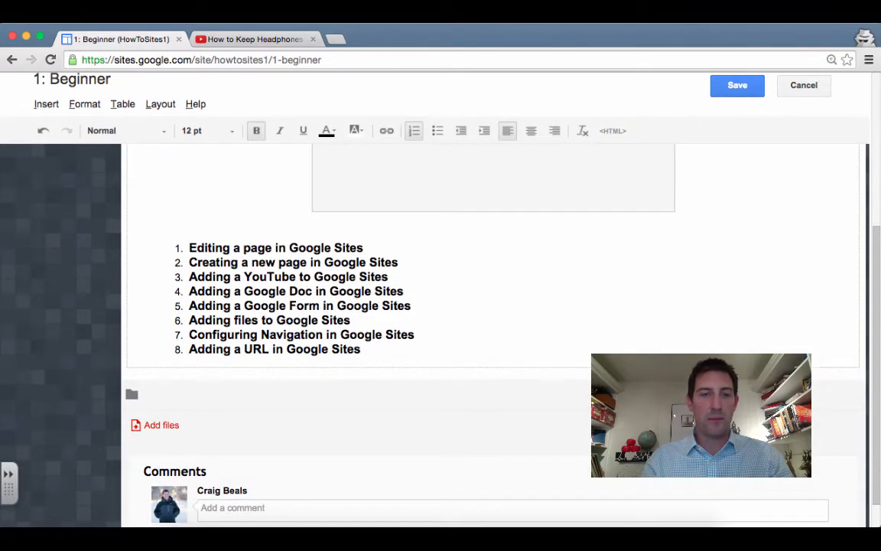
key(Return)
key(Return)
key(Return)
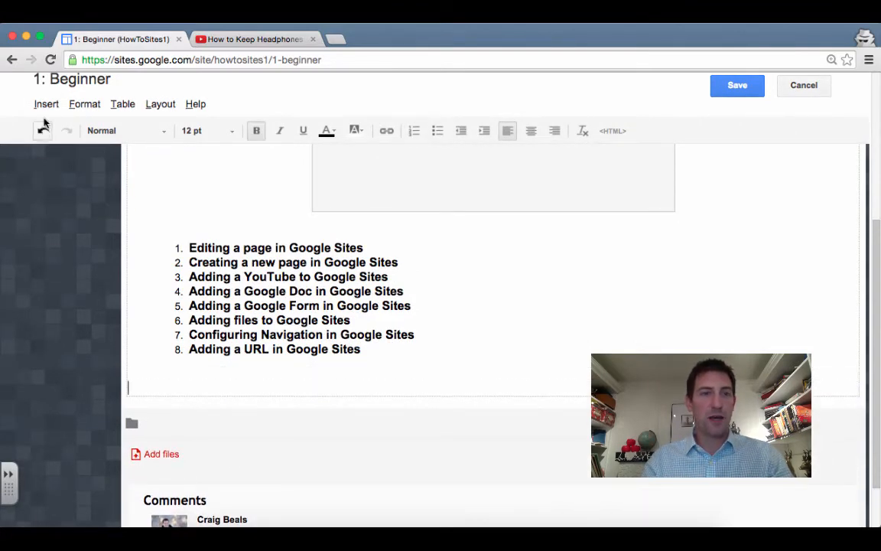
click(46, 104)
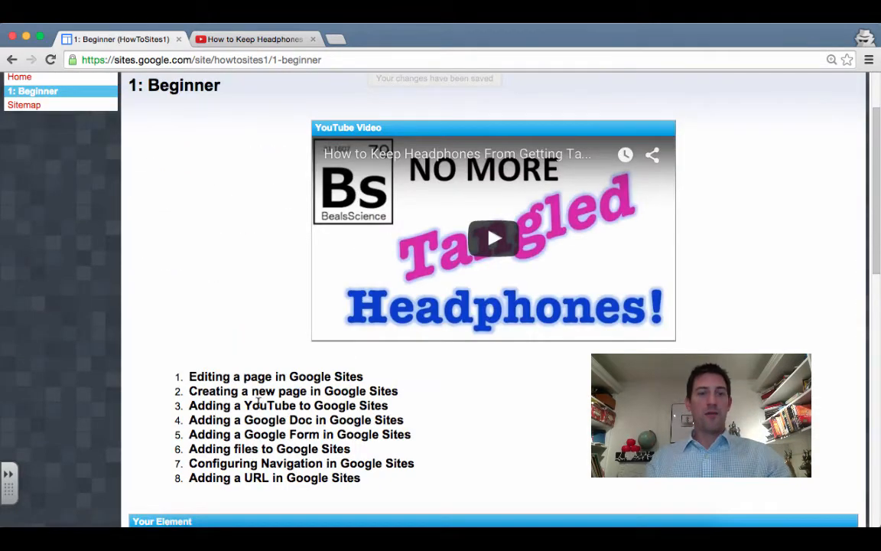
drag(258, 404, 265, 420)
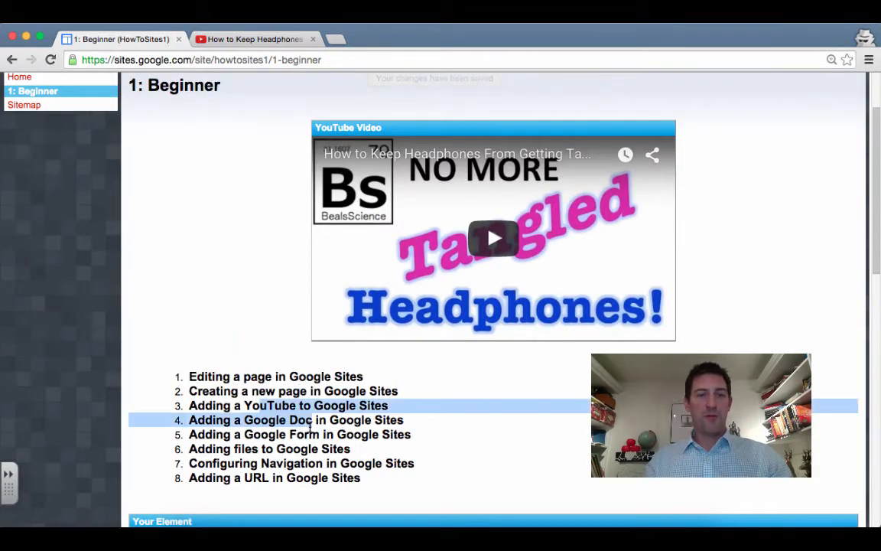
click(207, 426)
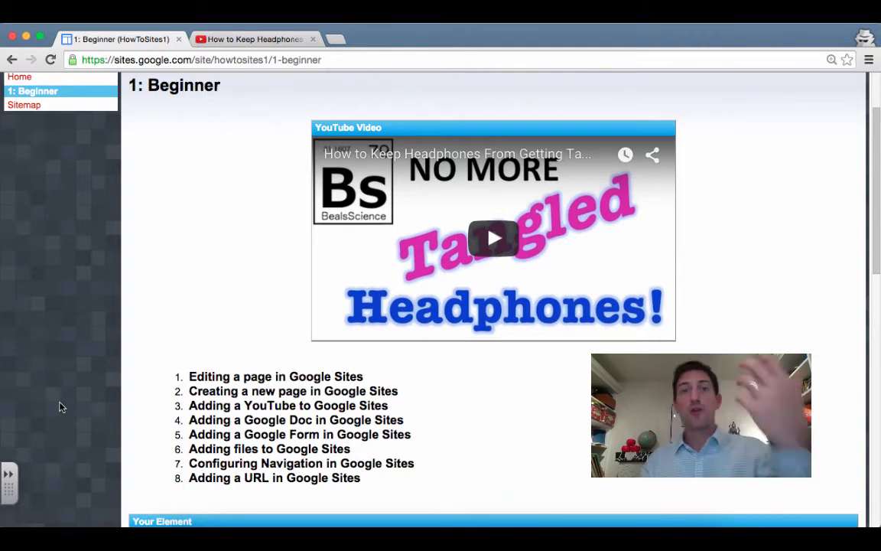
scroll(61, 407, down, 2)
scroll(61, 406, up, 1)
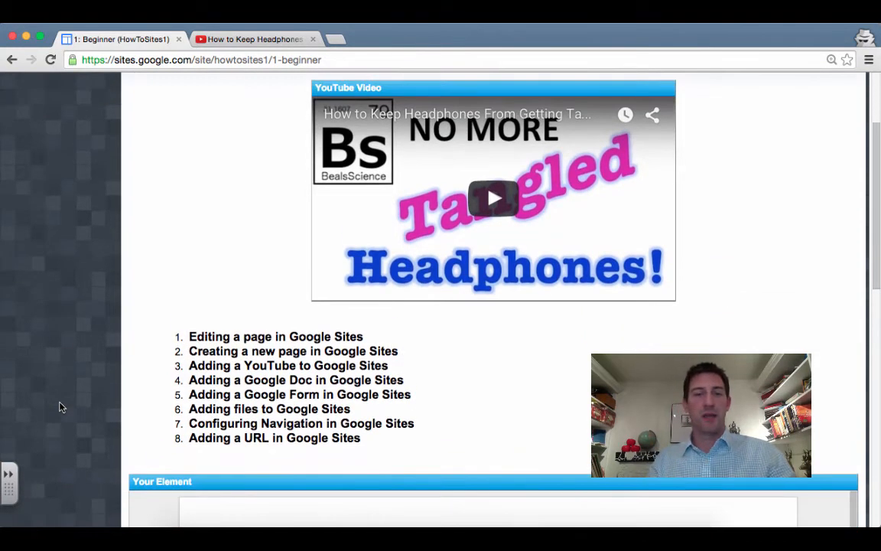
scroll(62, 406, down, 1)
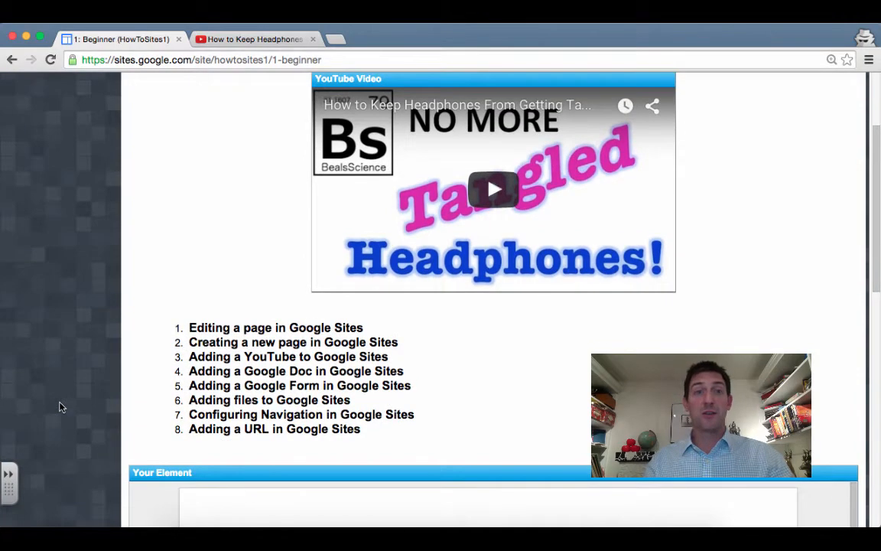
scroll(61, 406, down, 1)
scroll(61, 406, down, 5)
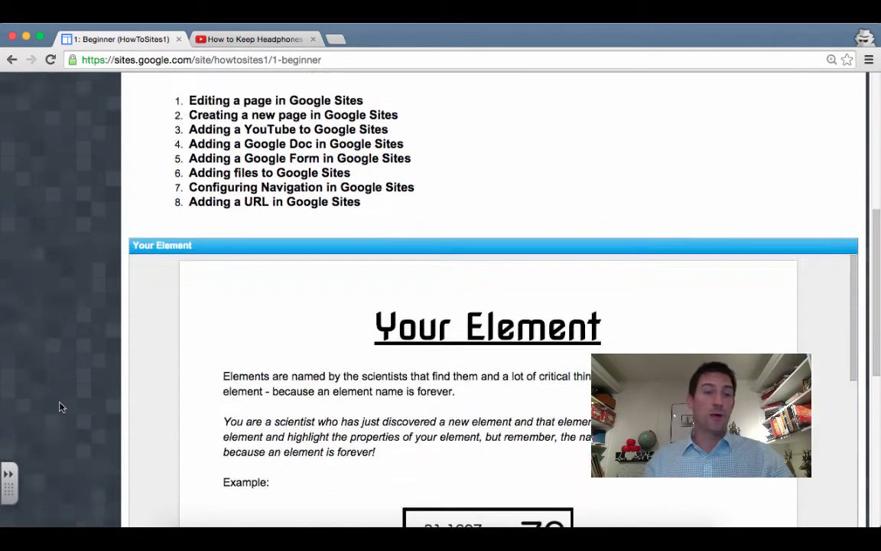
scroll(61, 407, down, 3)
scroll(61, 407, up, 10)
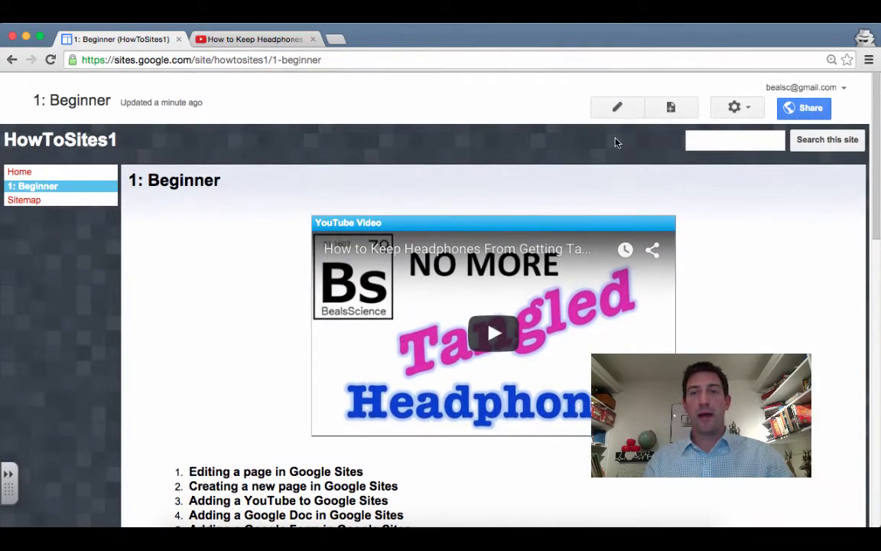
Insert the '2013/2014 Opinion Survey for Students' form below Your Element, centre it, and save
click(629, 112)
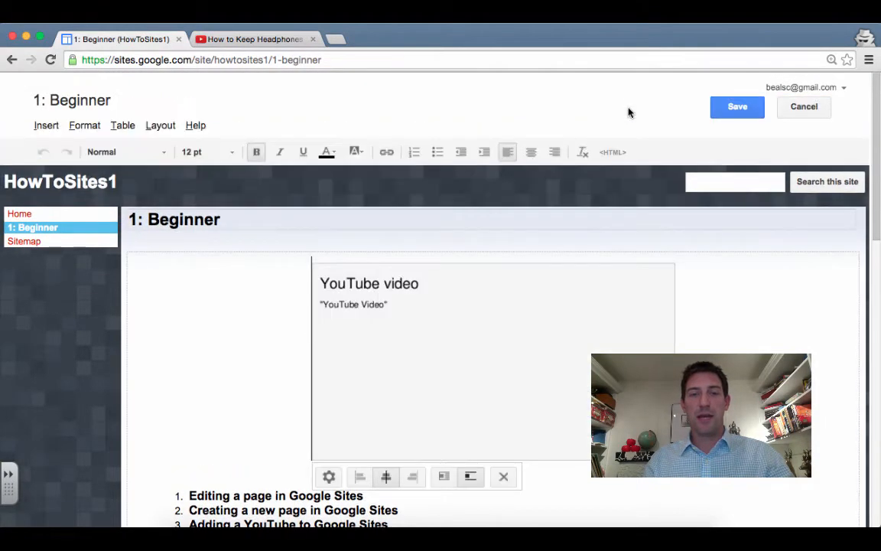
scroll(115, 351, down, 10)
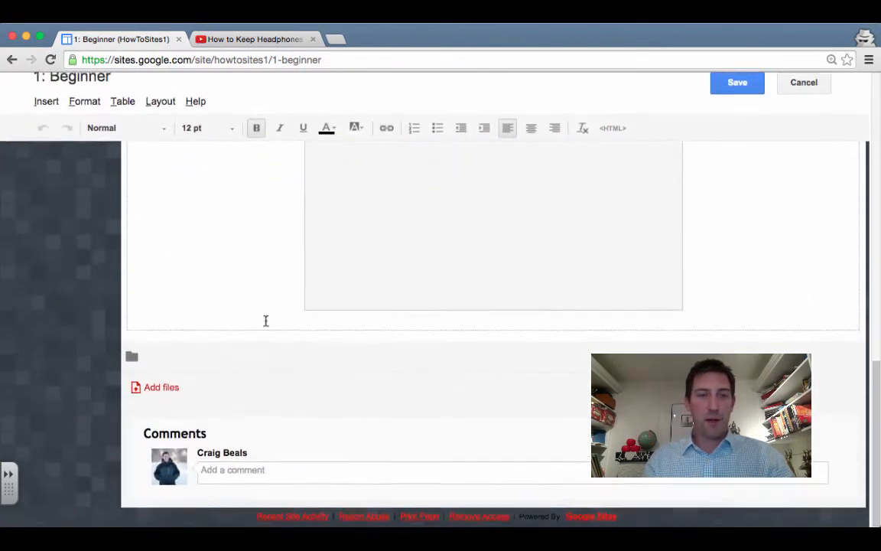
click(711, 317)
key(Return)
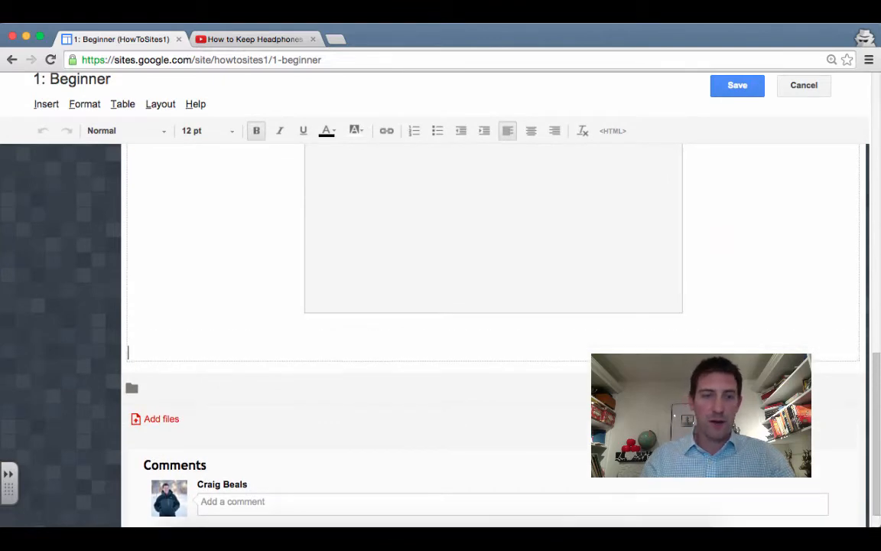
click(45, 104)
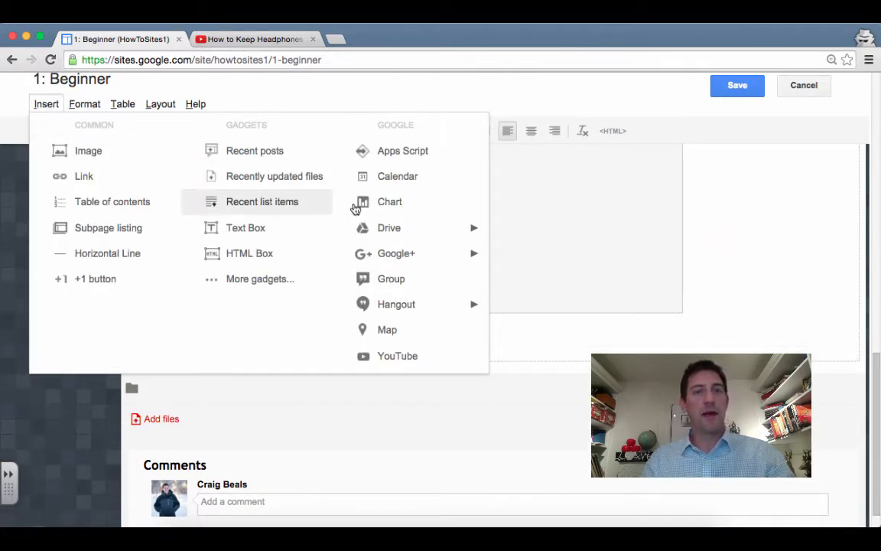
mouse_move(419, 236)
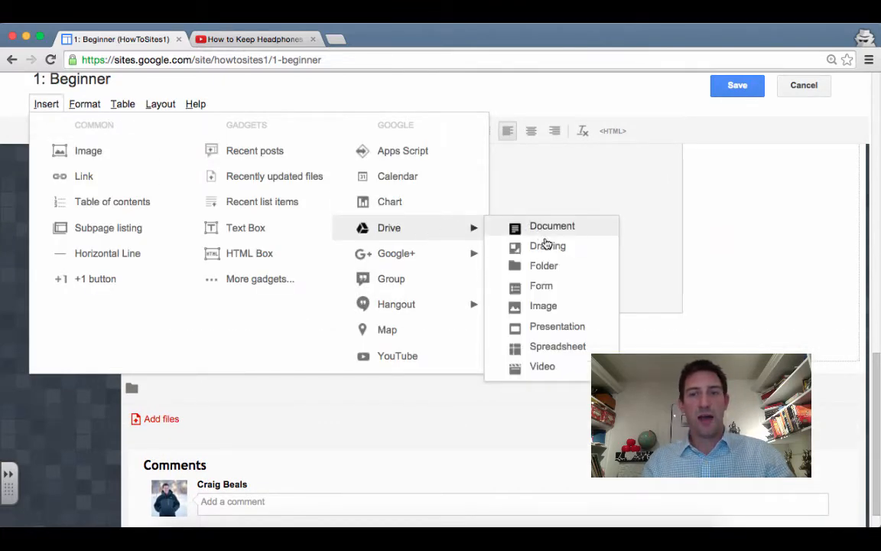
click(545, 286)
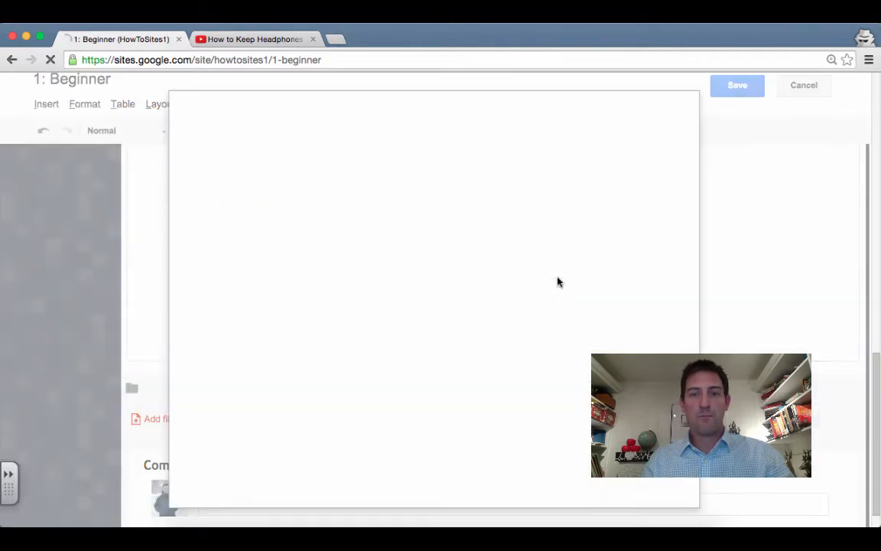
double_click(249, 302)
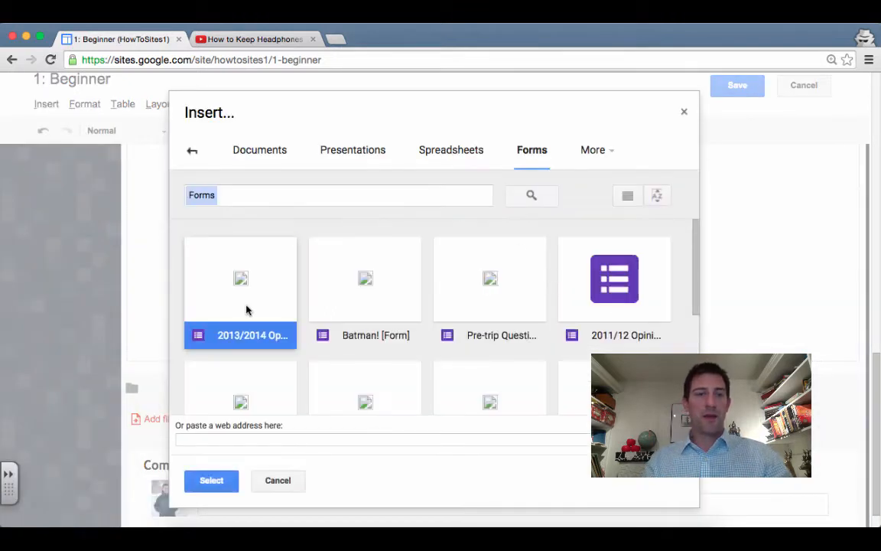
click(283, 397)
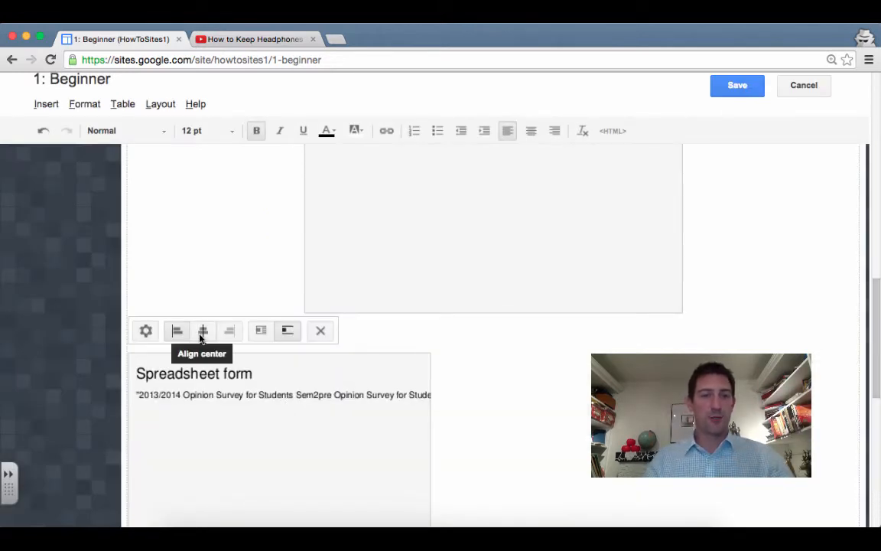
click(202, 333)
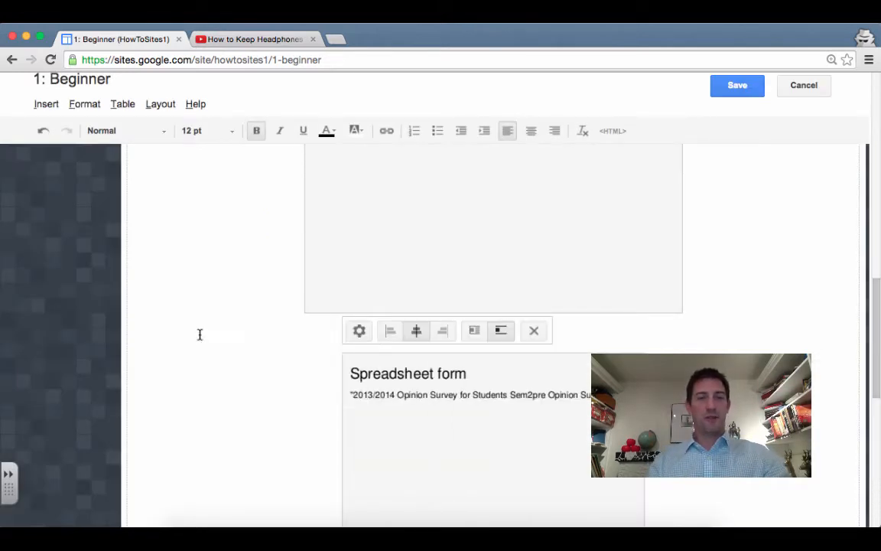
click(736, 86)
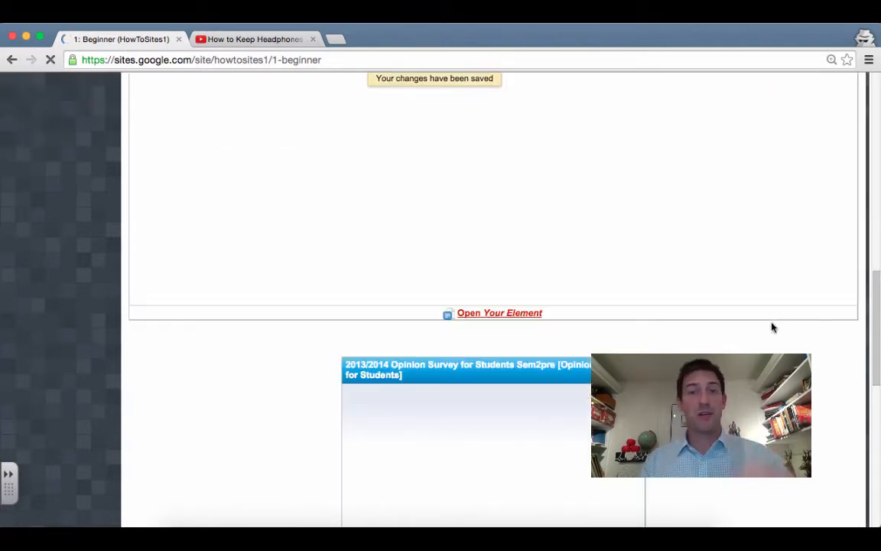
Look over the 1: Beginner page, then put it into edit mode with the pencil button
scroll(494, 299, down, 2)
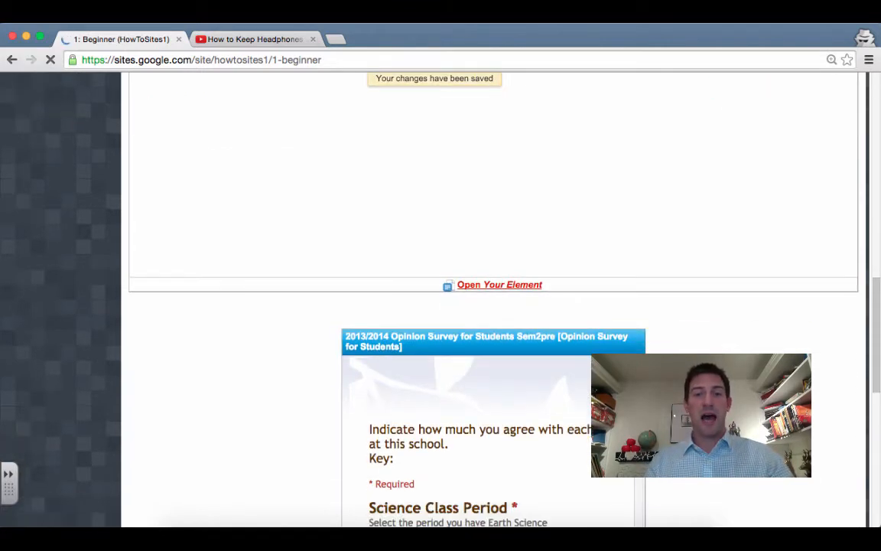
scroll(493, 298, down, 1)
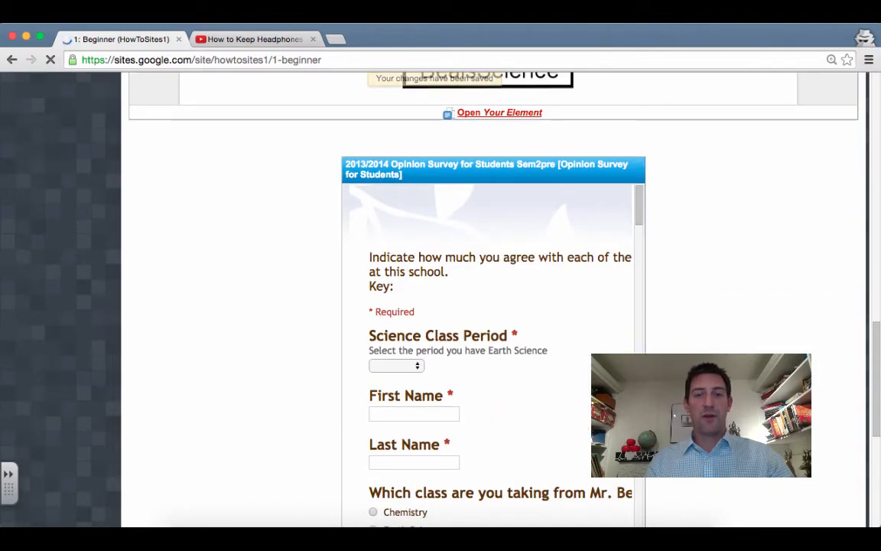
scroll(494, 299, down, 2)
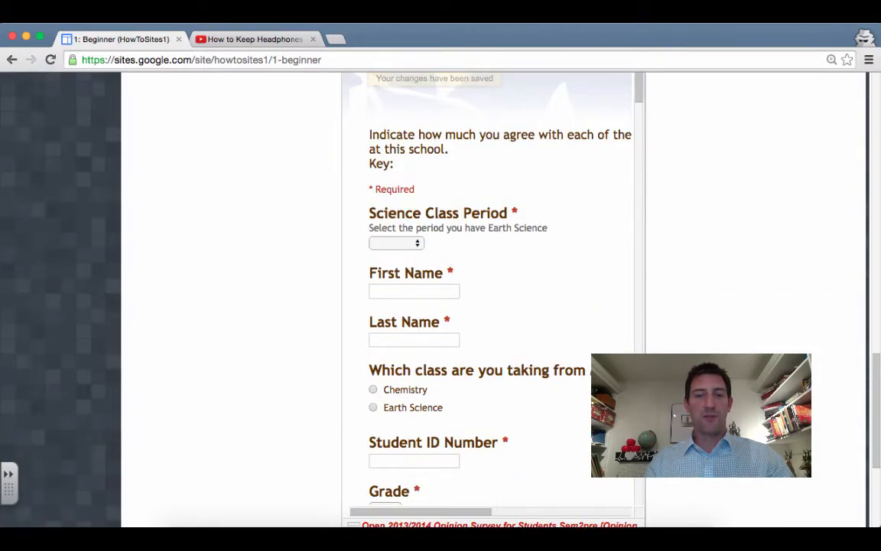
scroll(493, 299, up, 2)
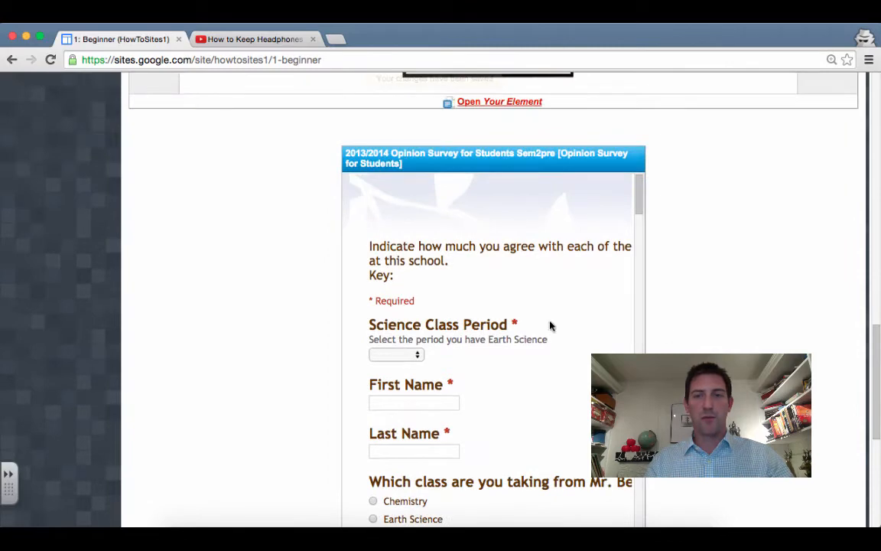
scroll(550, 326, right, 3)
scroll(550, 326, left, 3)
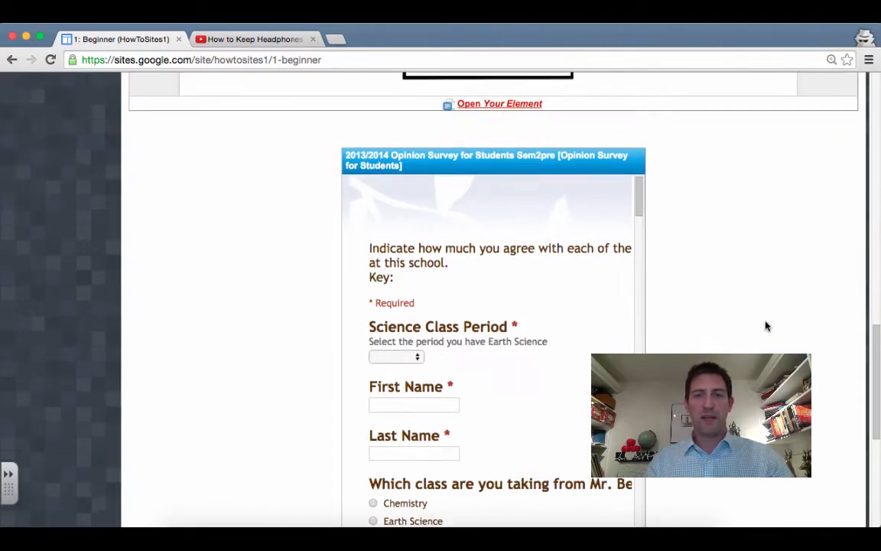
scroll(766, 327, up, 2)
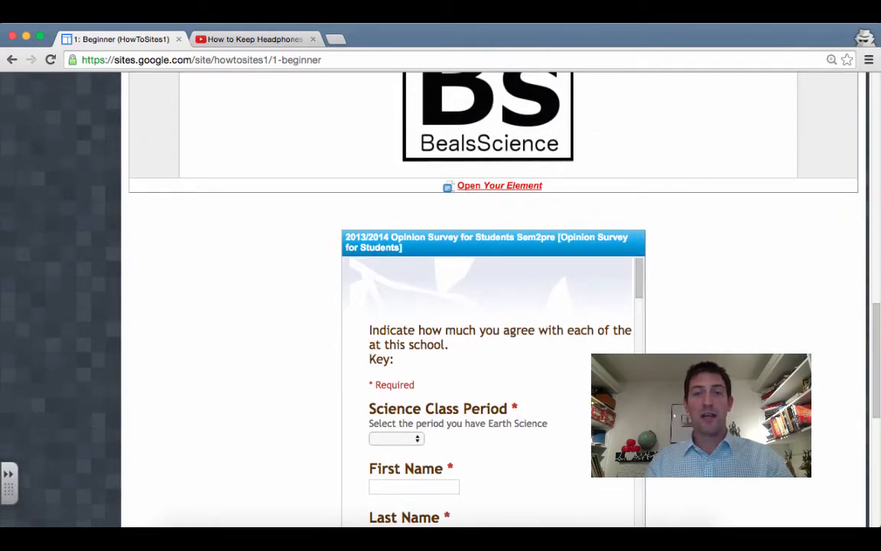
scroll(46, 321, up, 10)
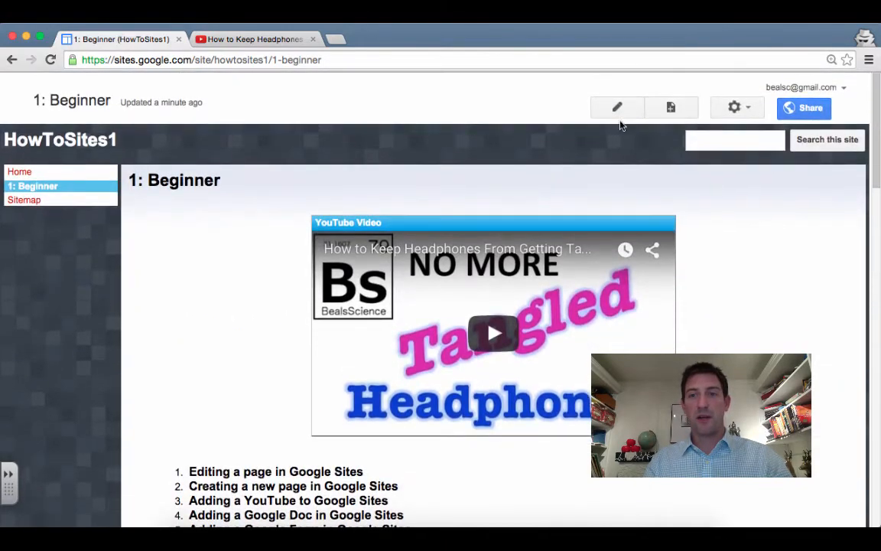
click(618, 108)
Clear the survey form gadget's 400-pixel width so it fills the page, and save the Beginner page
scroll(71, 365, down, 10)
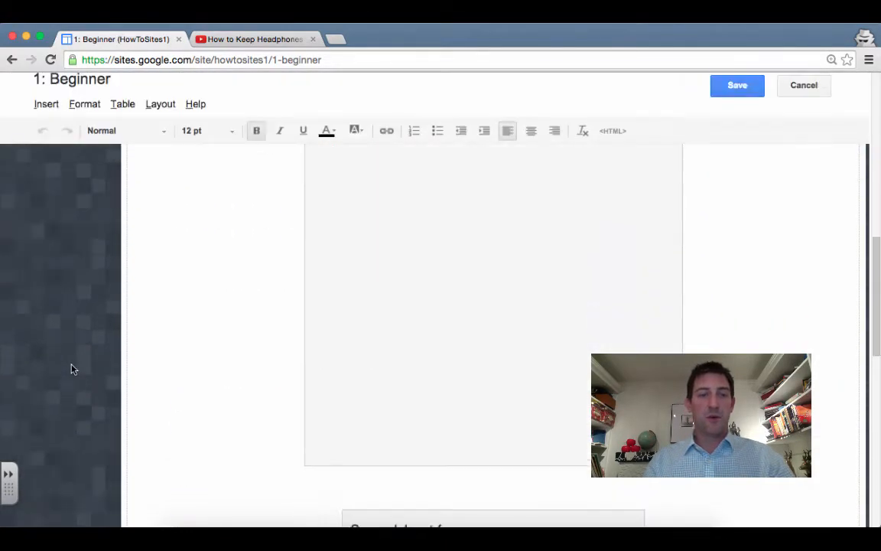
scroll(71, 369, down, 5)
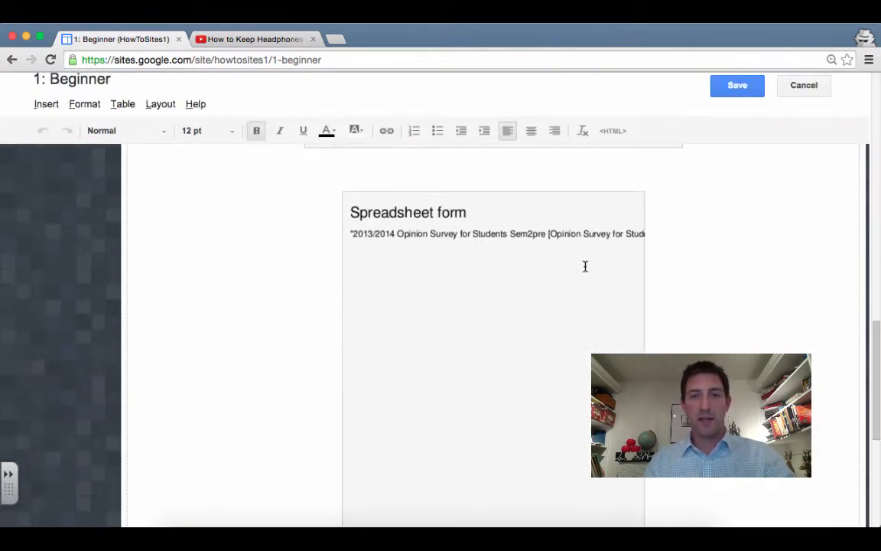
click(585, 266)
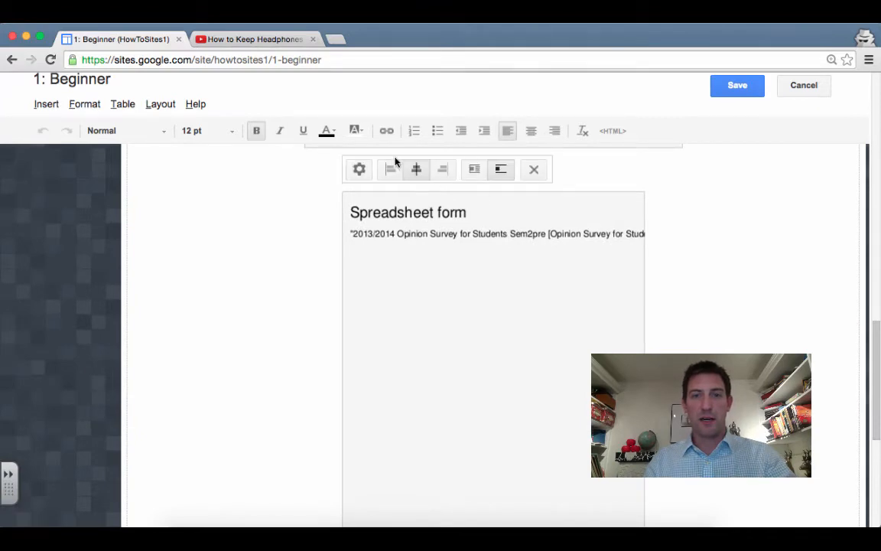
click(359, 170)
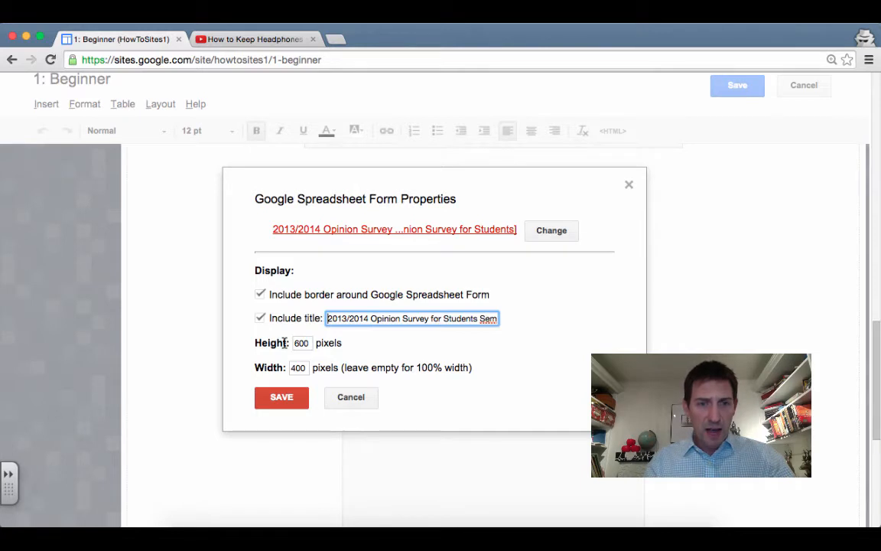
double_click(307, 368)
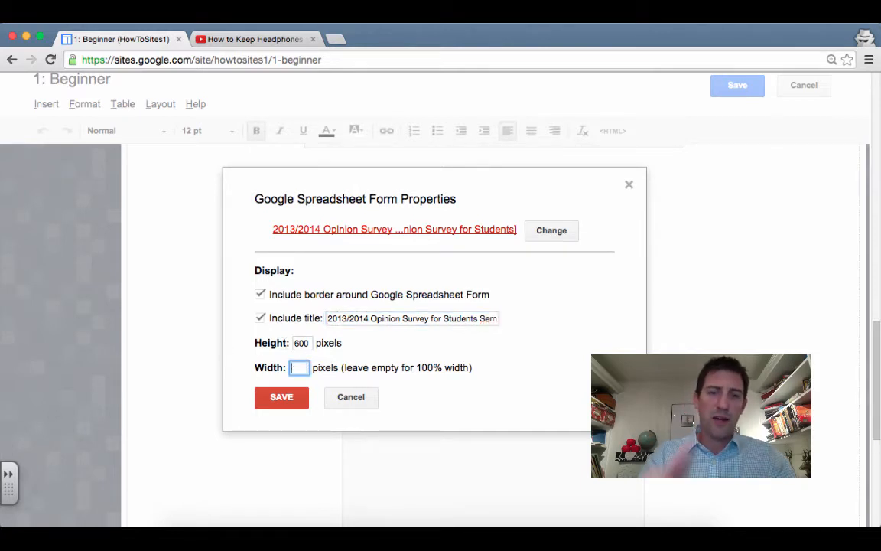
click(281, 397)
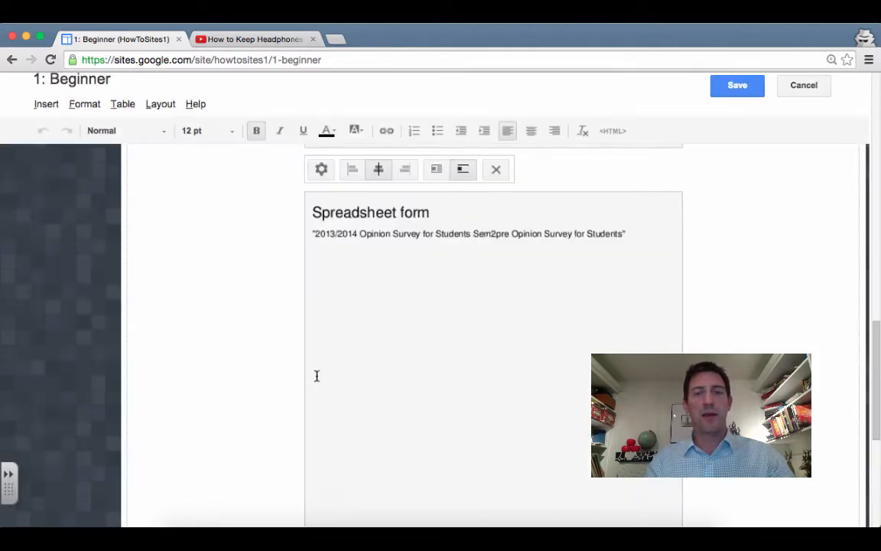
click(724, 92)
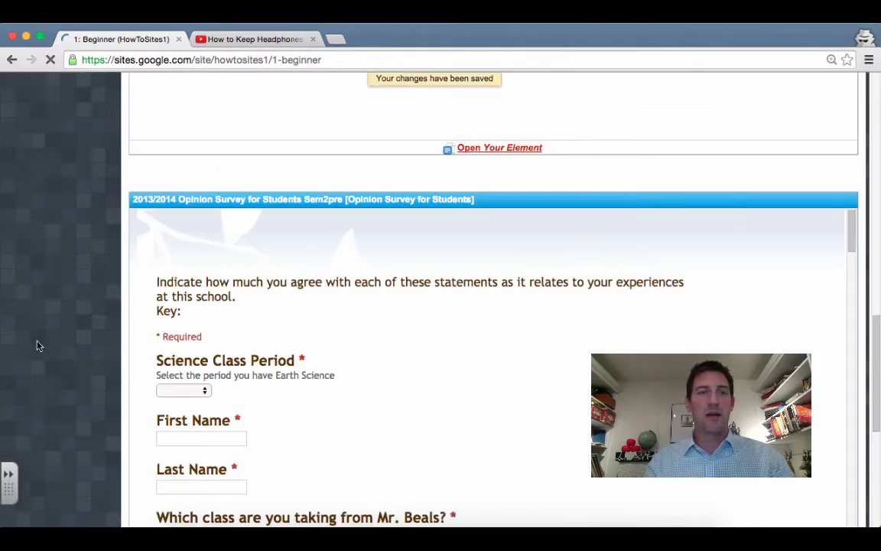
scroll(419, 349, down, 5)
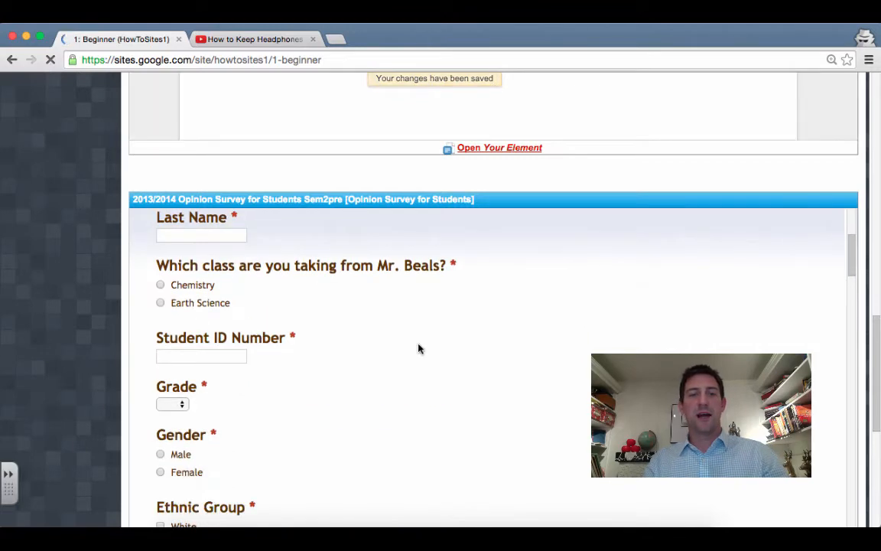
scroll(23, 353, down, 6)
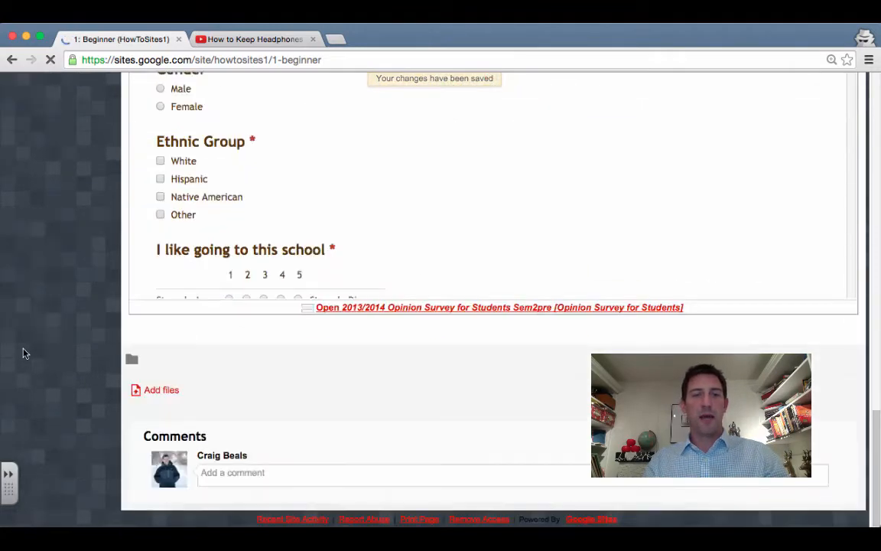
scroll(23, 353, up, 5)
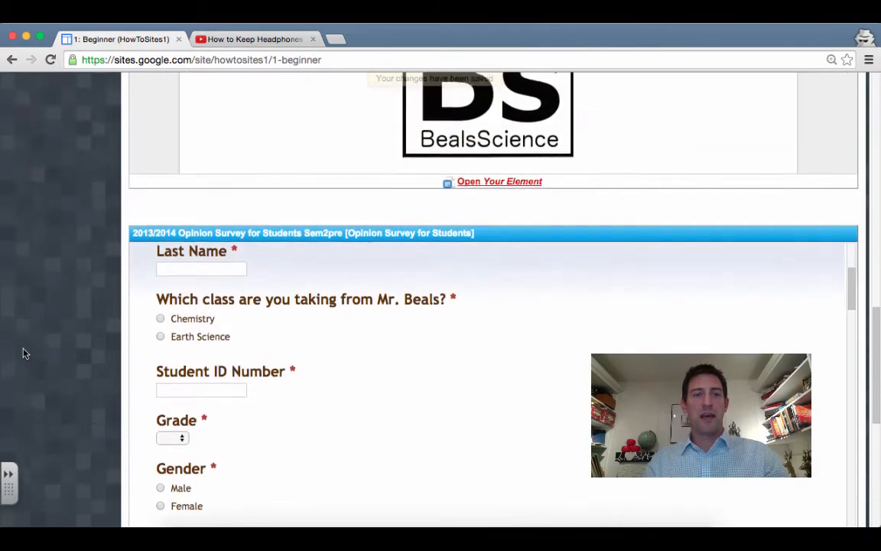
scroll(23, 353, up, 8)
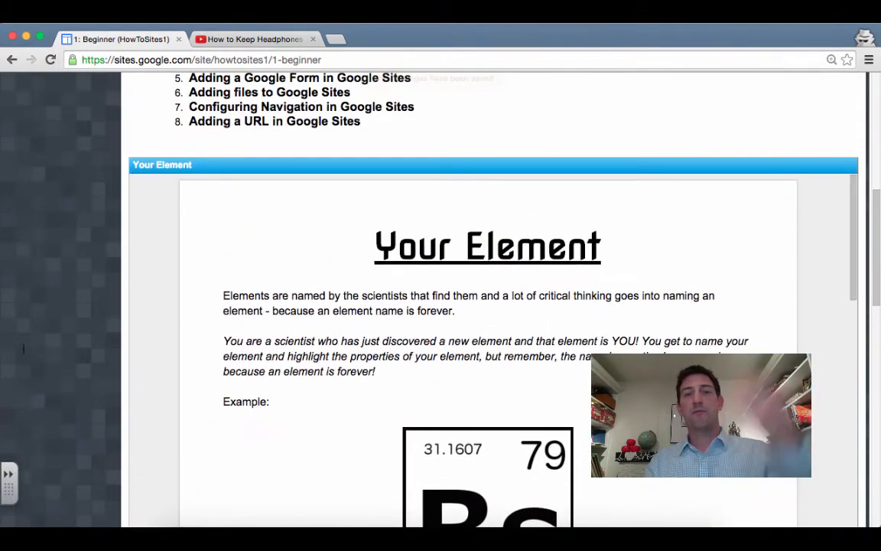
scroll(25, 354, up, 6)
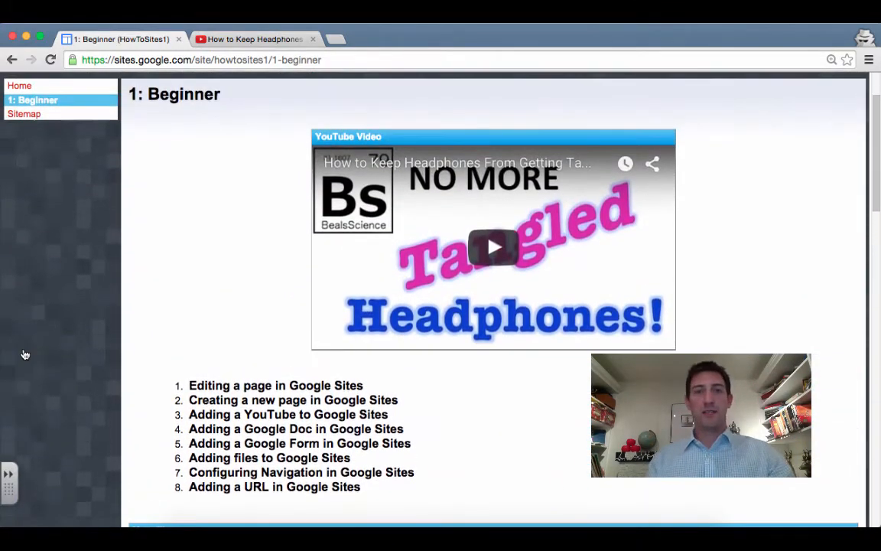
scroll(25, 354, up, 2)
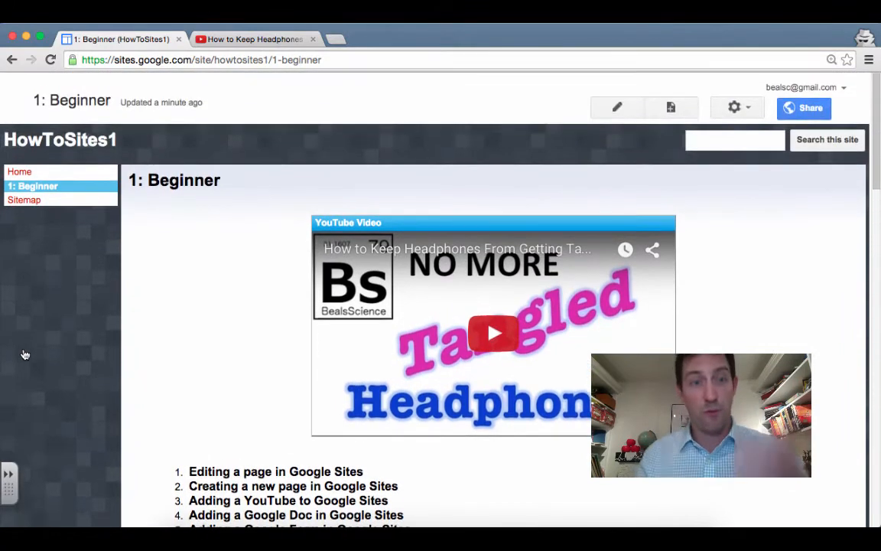
scroll(25, 354, down, 1)
scroll(25, 354, up, 1)
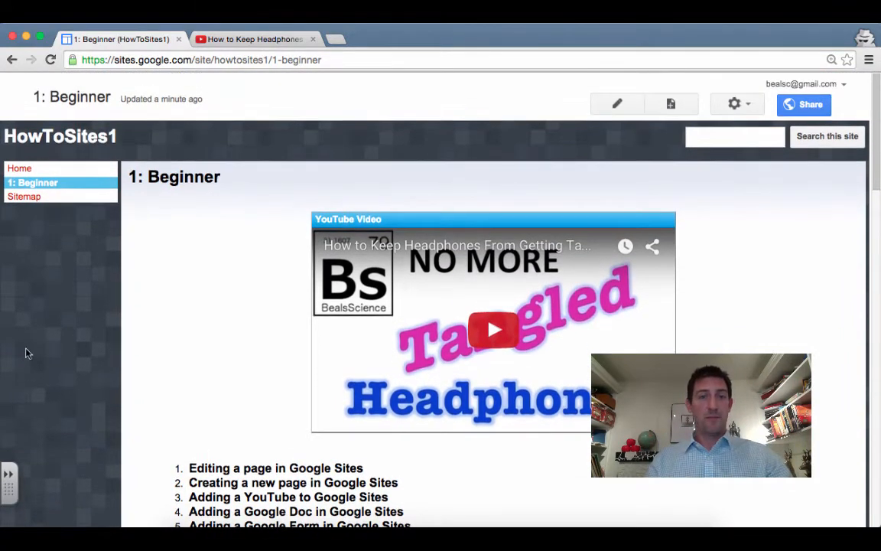
scroll(84, 372, down, 2)
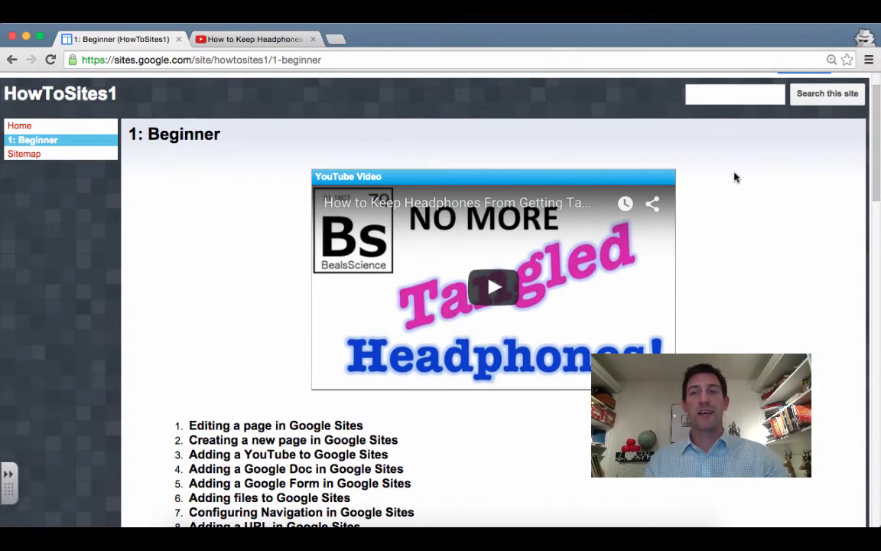
scroll(738, 182, up, 2)
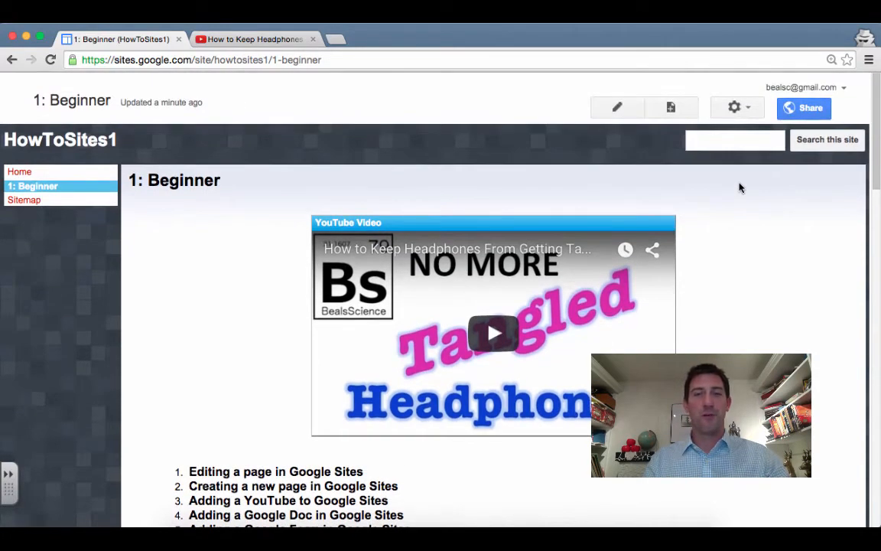
scroll(204, 319, down, 3)
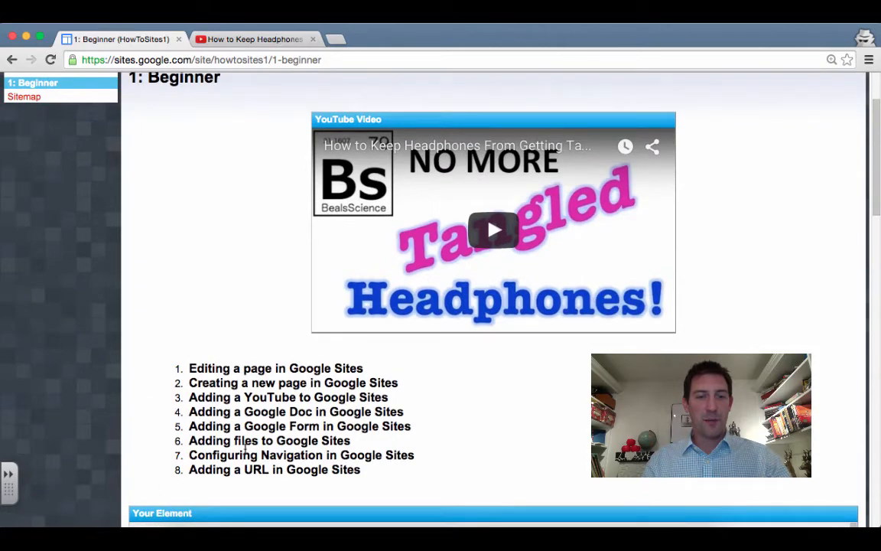
drag(188, 440, 353, 442)
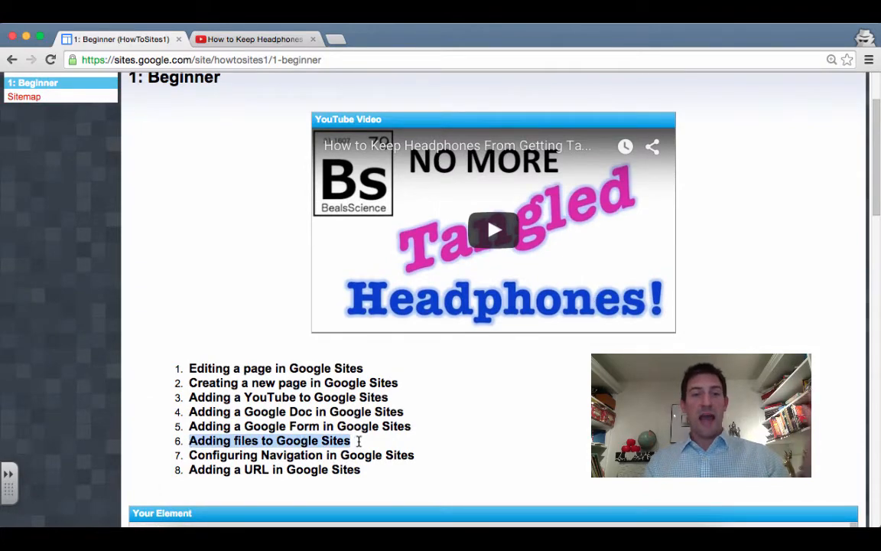
scroll(74, 404, down, 10)
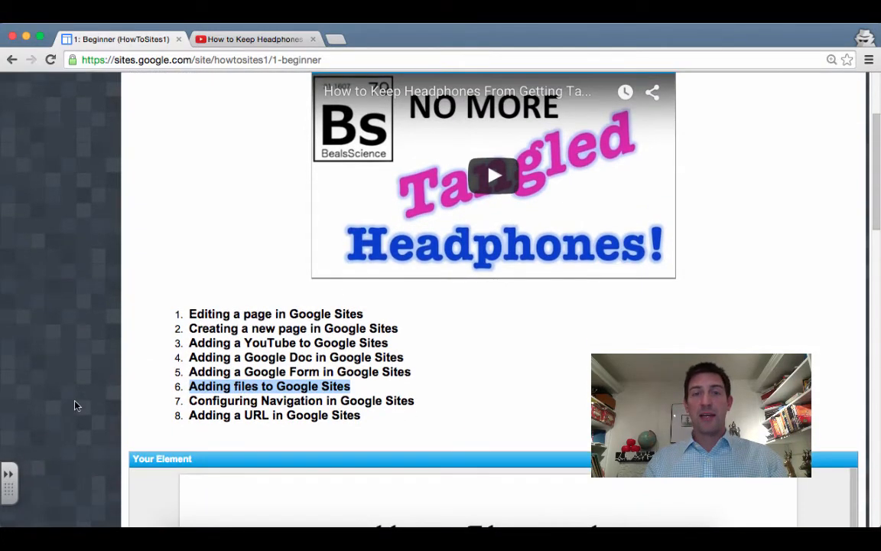
scroll(75, 404, down, 10)
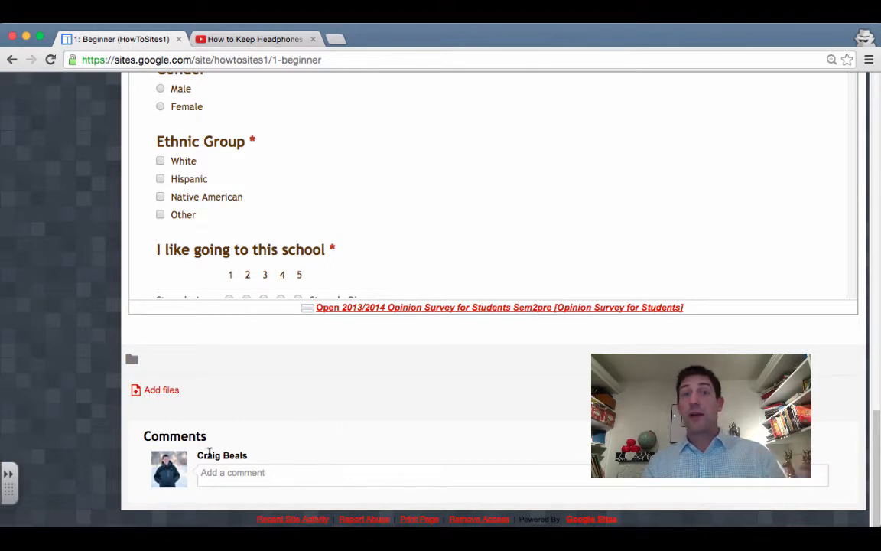
Upload Periodic_table_large.png as a file attachment on the 1: Beginner page
click(161, 391)
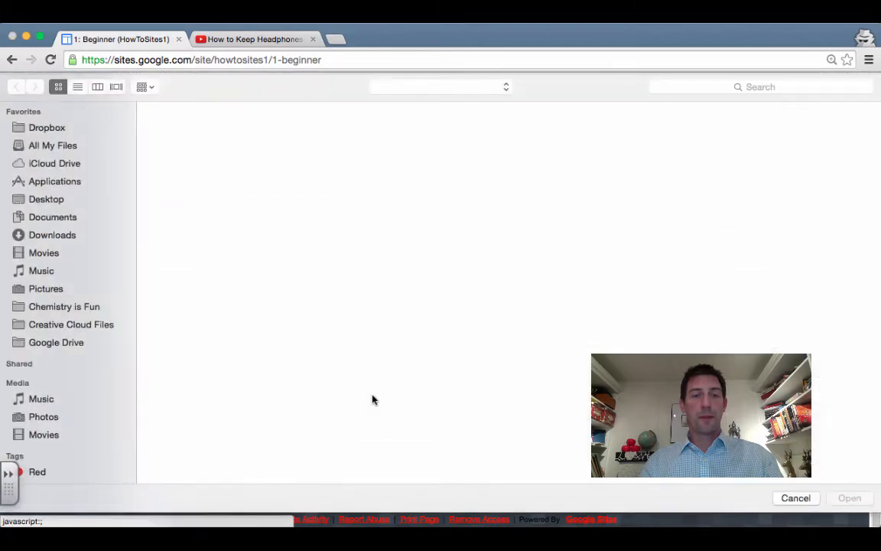
double_click(275, 133)
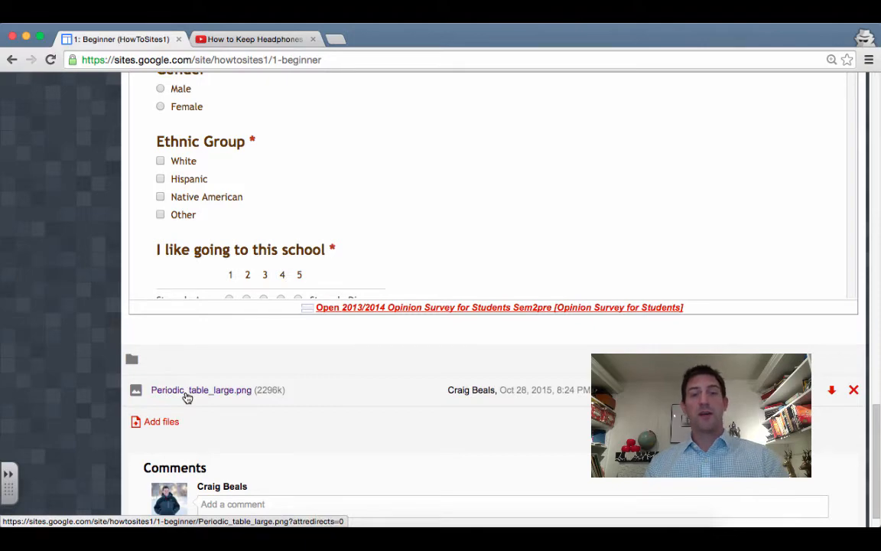
scroll(104, 232, up, 15)
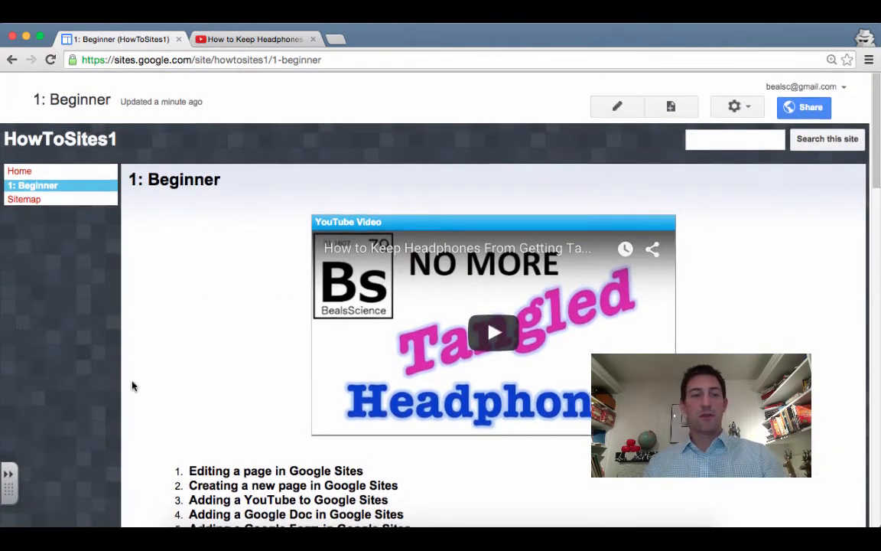
scroll(133, 386, down, 15)
click(193, 360)
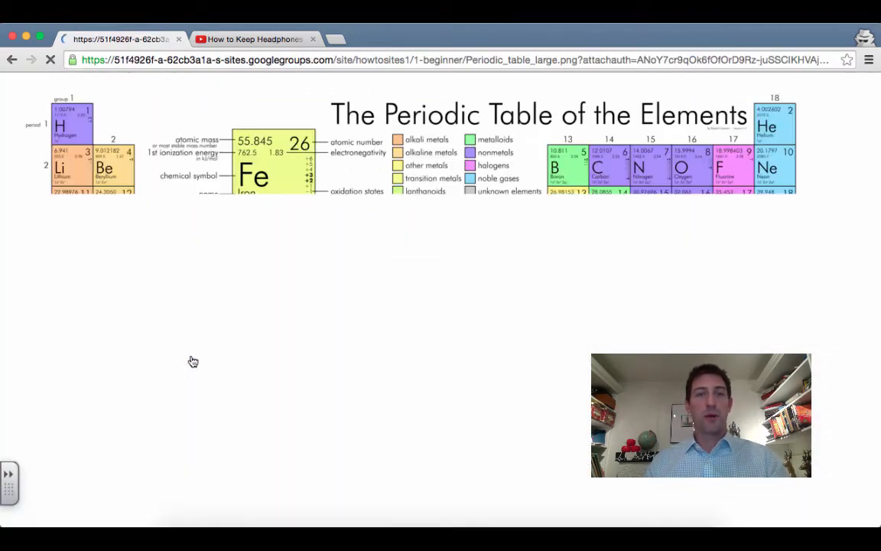
click(12, 60)
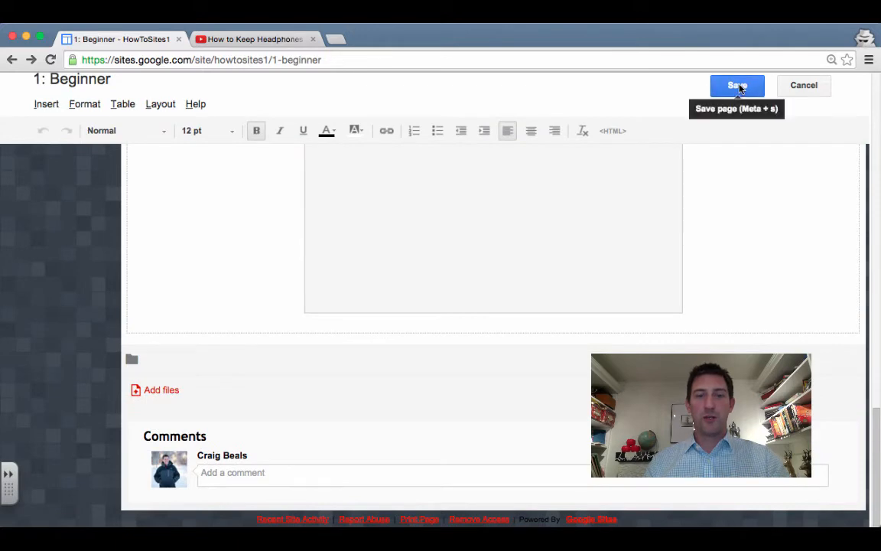
click(50, 59)
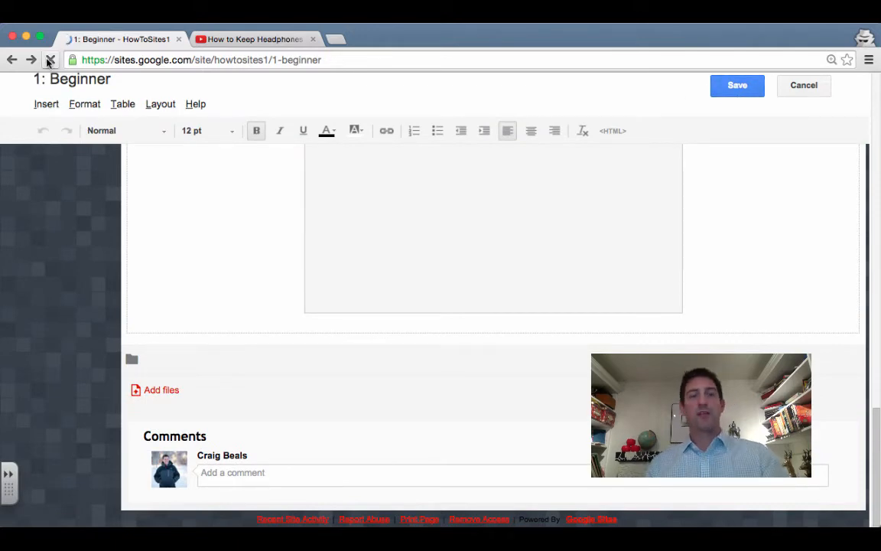
scroll(108, 442, down, 15)
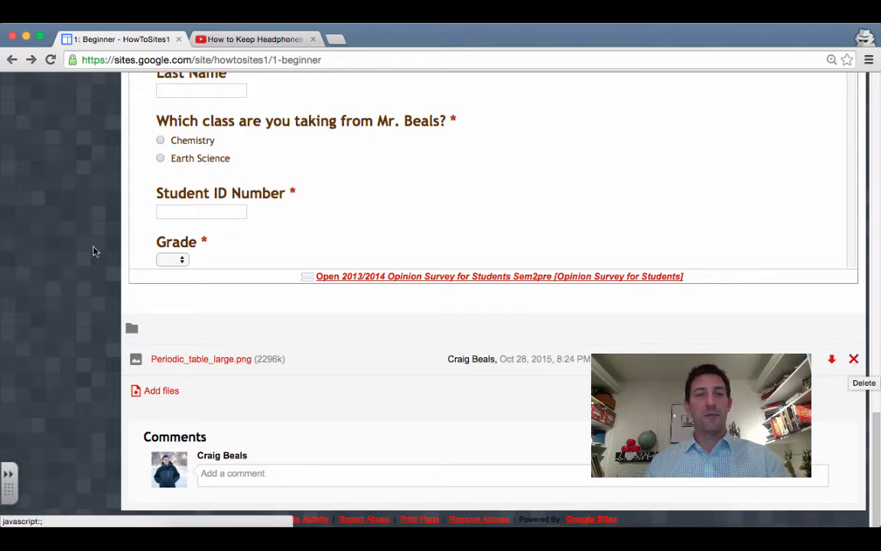
scroll(79, 261, up, 10)
scroll(80, 263, up, 5)
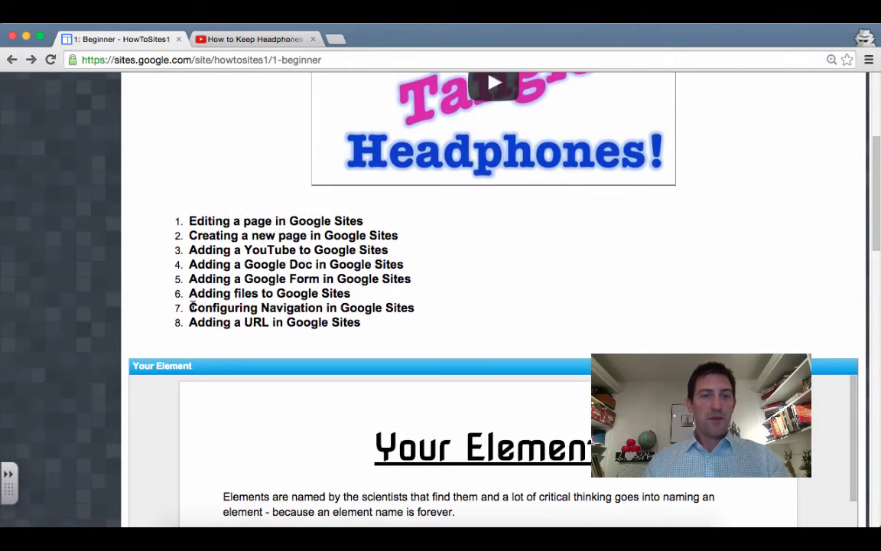
drag(190, 307, 429, 304)
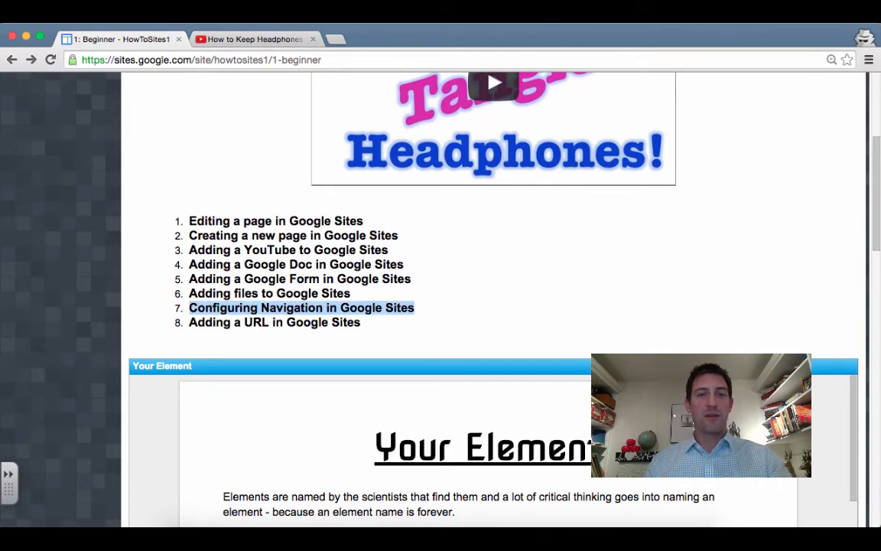
scroll(42, 297, up, 2)
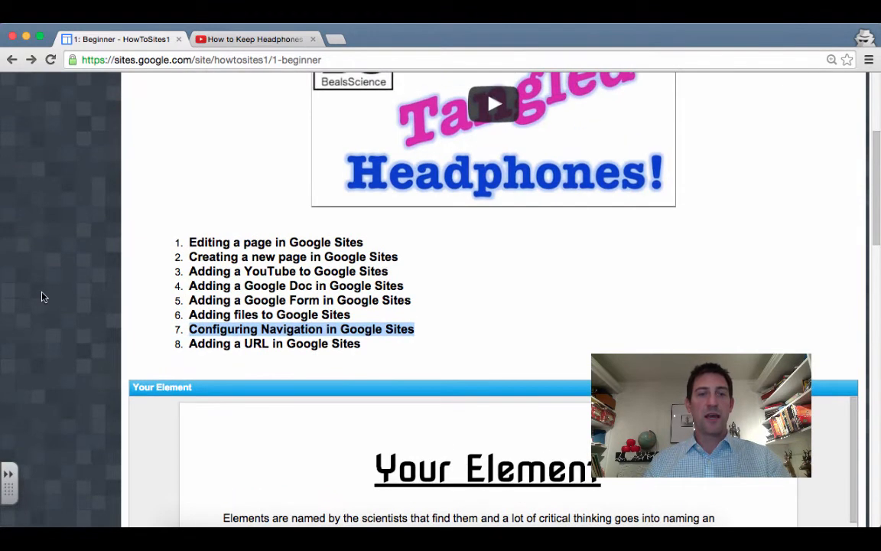
scroll(42, 297, up, 2)
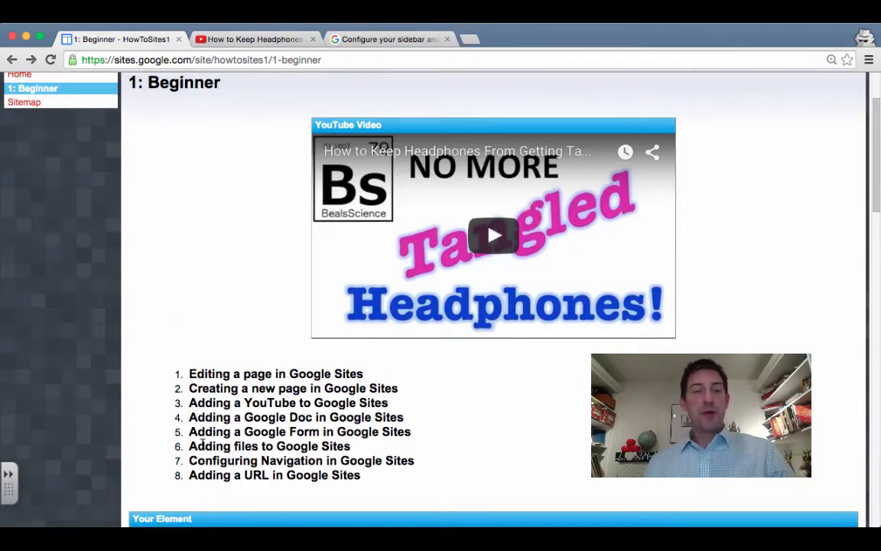
drag(209, 461, 386, 459)
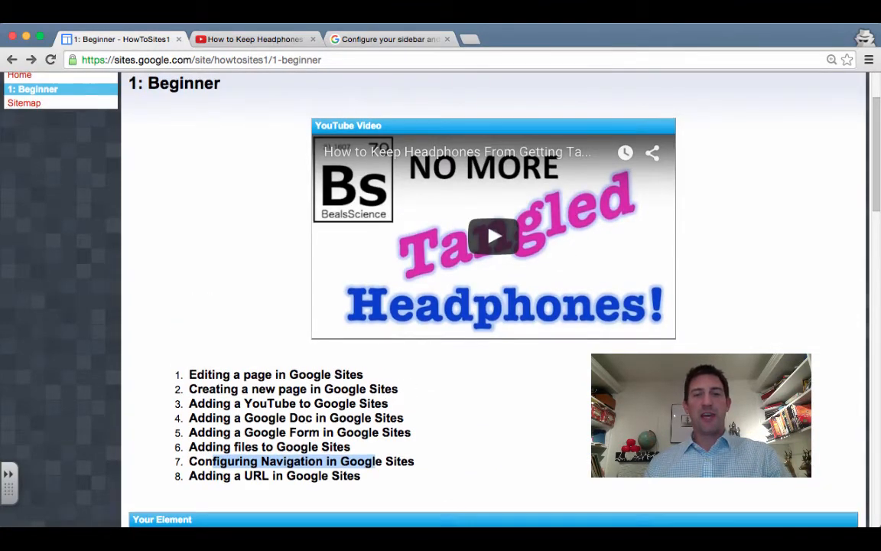
scroll(439, 289, up, 5)
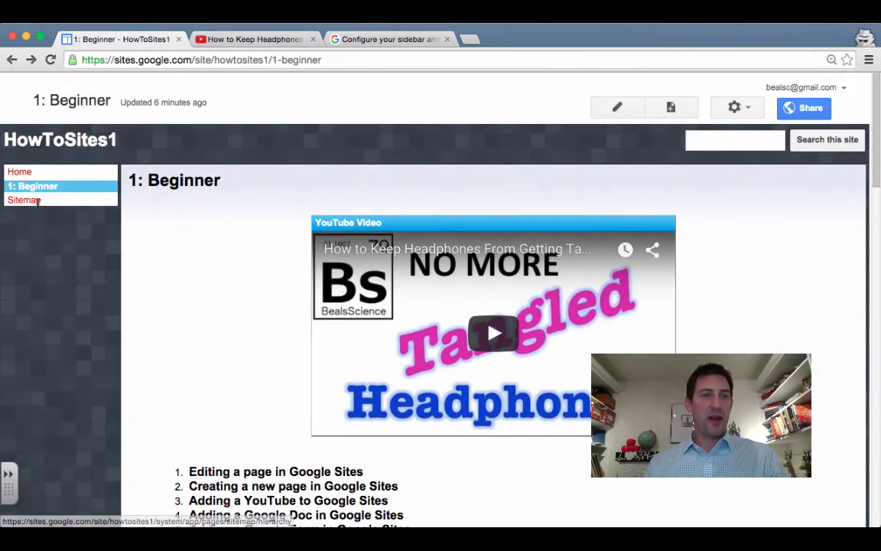
In the site's sharing settings, keep visibility at 'On - Public on the web' and save
click(807, 108)
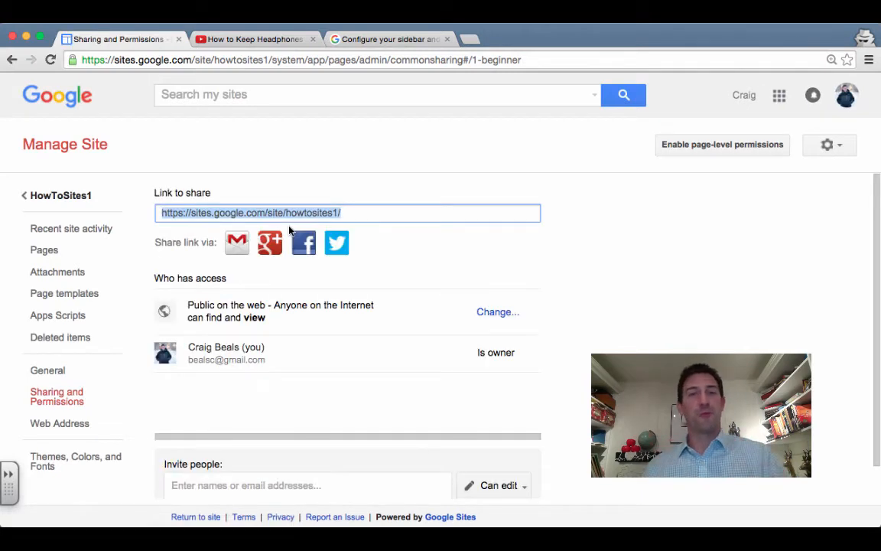
click(498, 314)
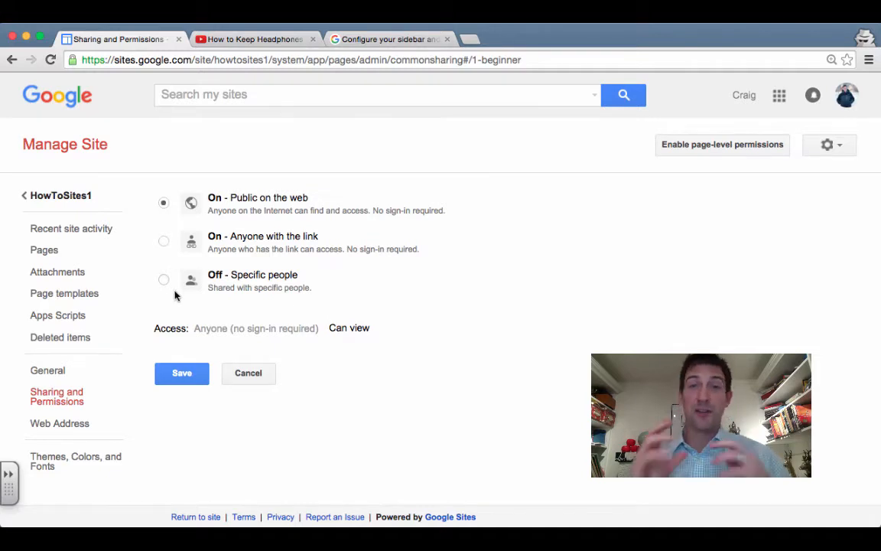
click(182, 373)
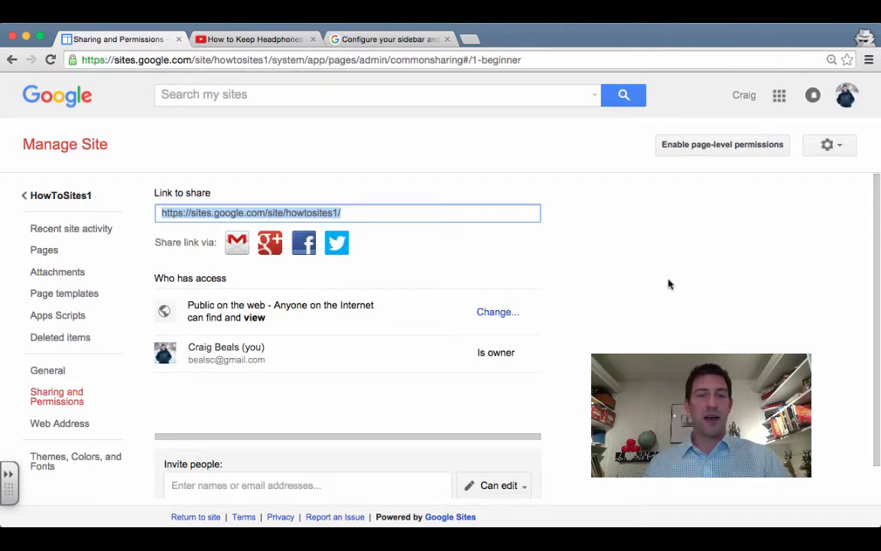
scroll(668, 285, down, 2)
Check the invite people field, then go back to the 1: Beginner page
click(308, 445)
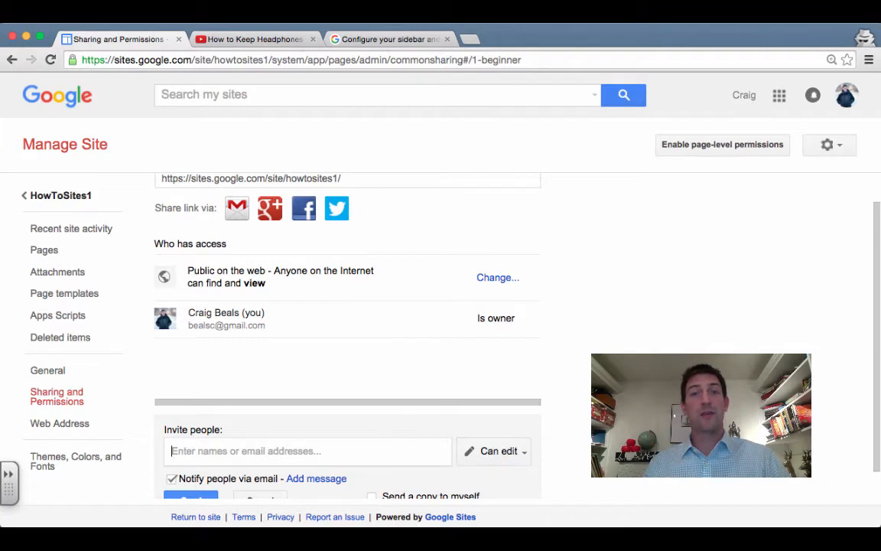
scroll(347, 336, down, 1)
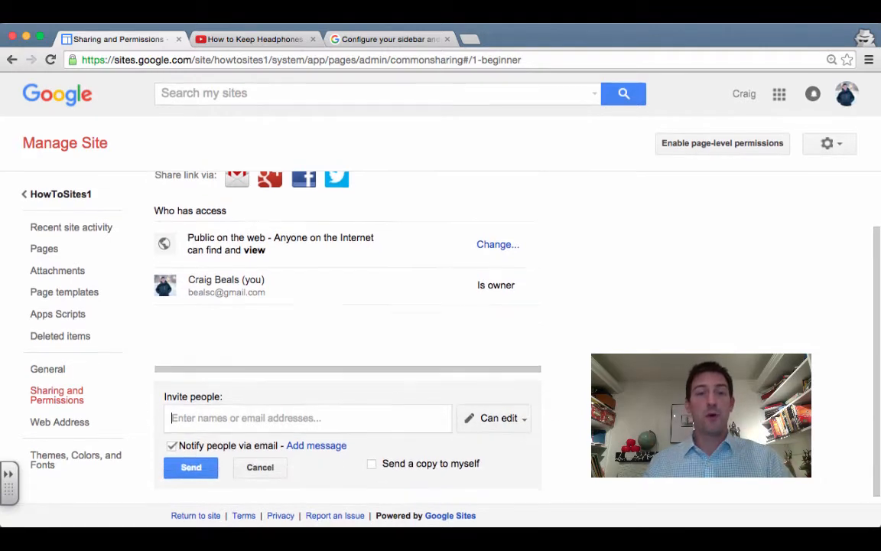
scroll(347, 336, up, 2)
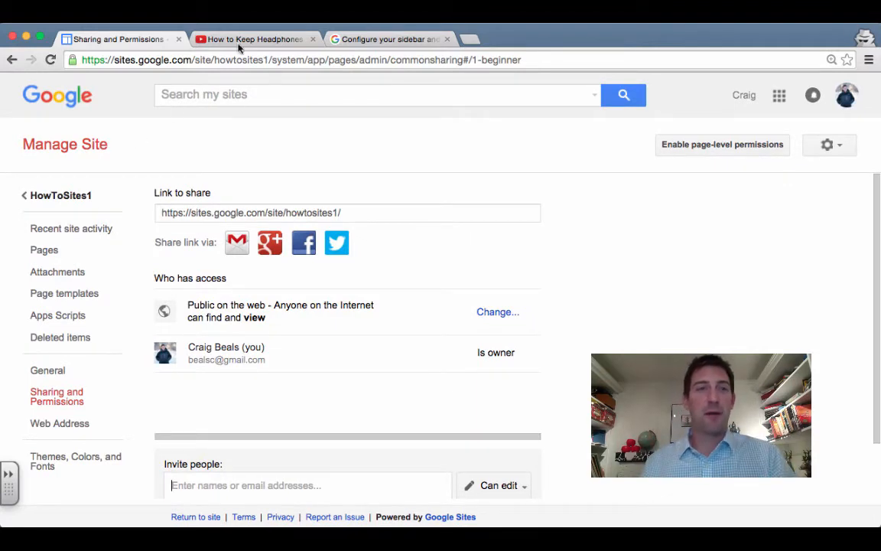
click(11, 60)
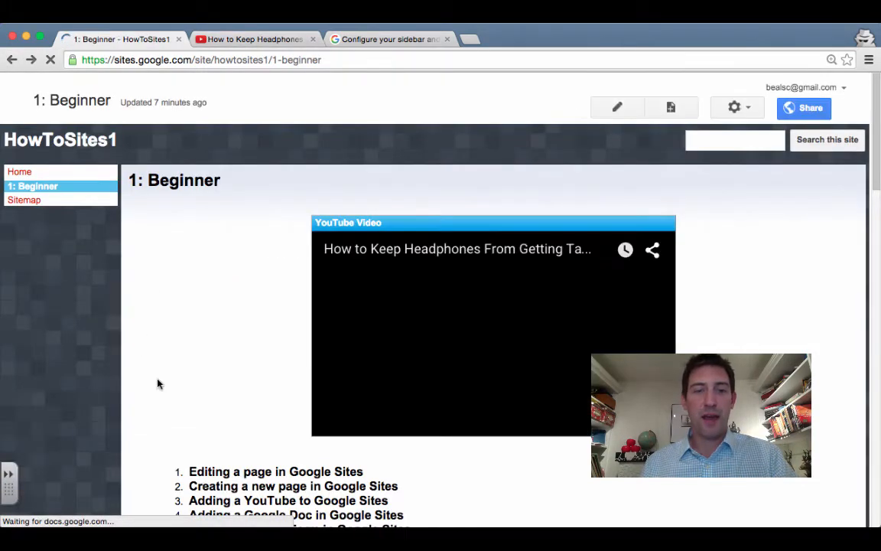
Locate lesson 8 on the Beginner page and switch the page into edit mode
scroll(159, 385, down, 5)
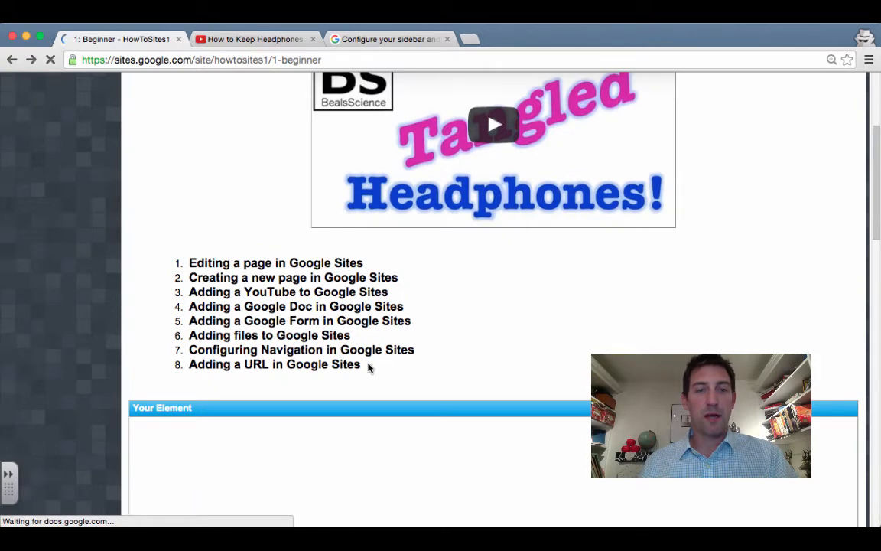
drag(368, 365, 139, 362)
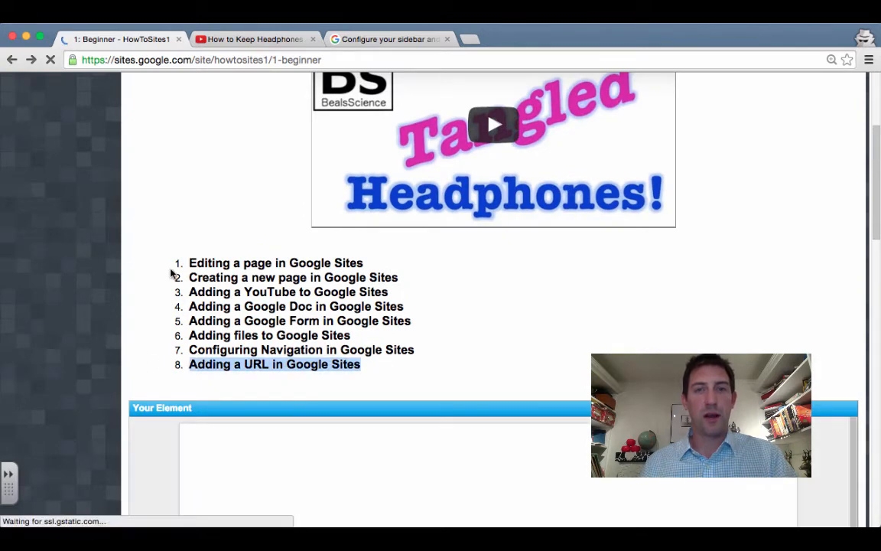
scroll(172, 273, up, 5)
scroll(172, 273, down, 1)
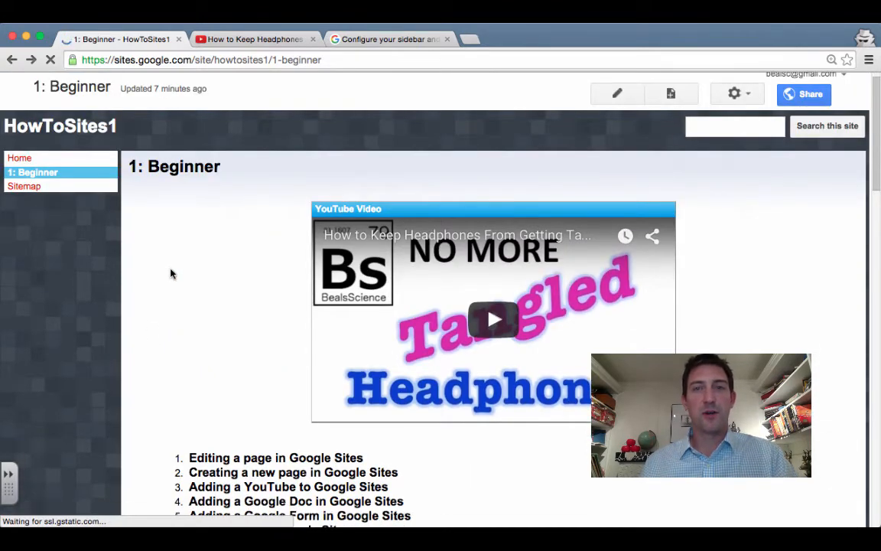
scroll(172, 274, down, 1)
scroll(171, 274, up, 1)
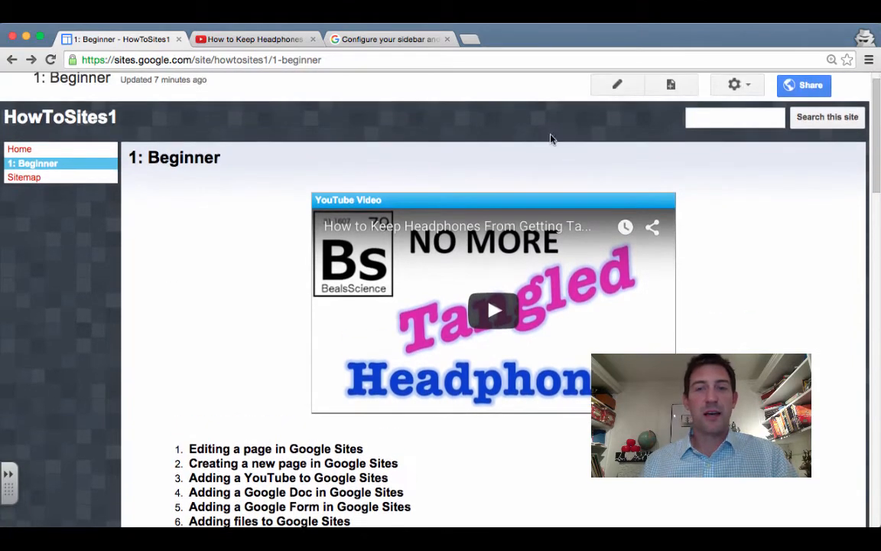
click(618, 86)
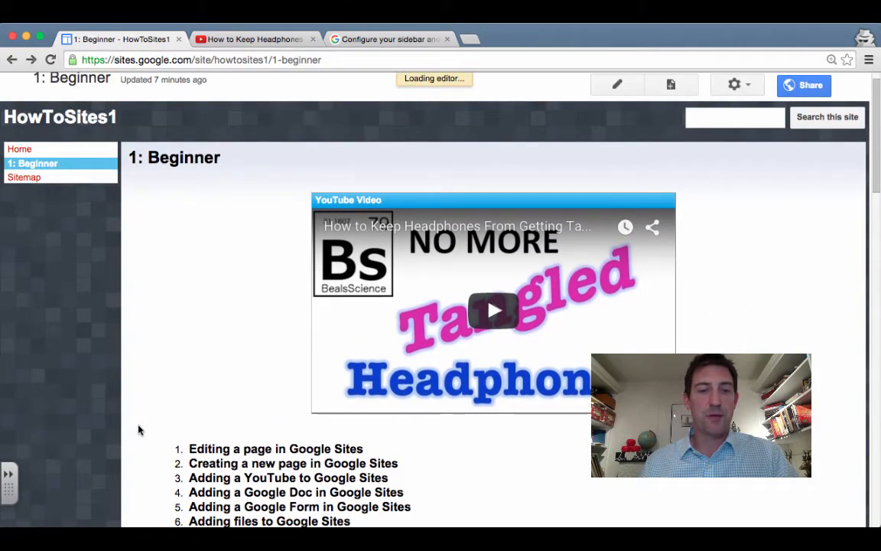
Select lesson 8, 'Adding a URL in Google Sites', and open the Create Link dialog
scroll(138, 423, down, 4)
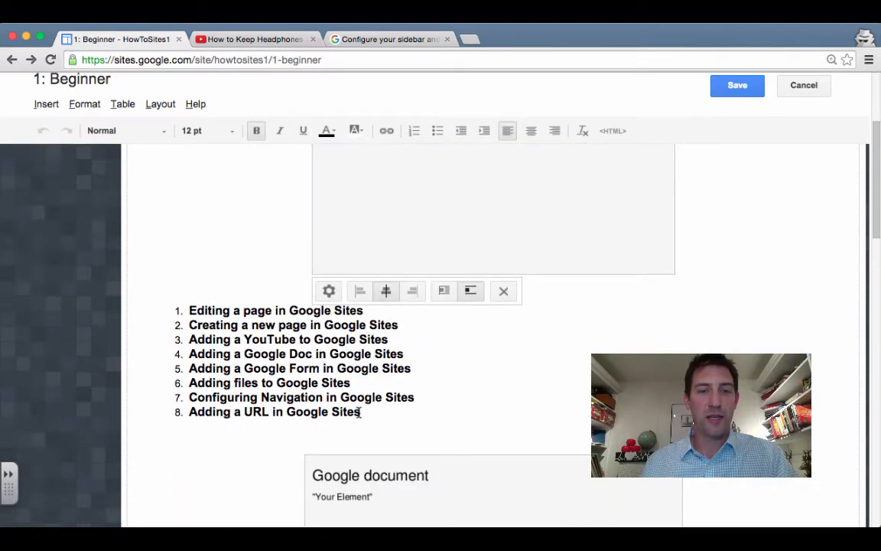
drag(360, 414, 189, 409)
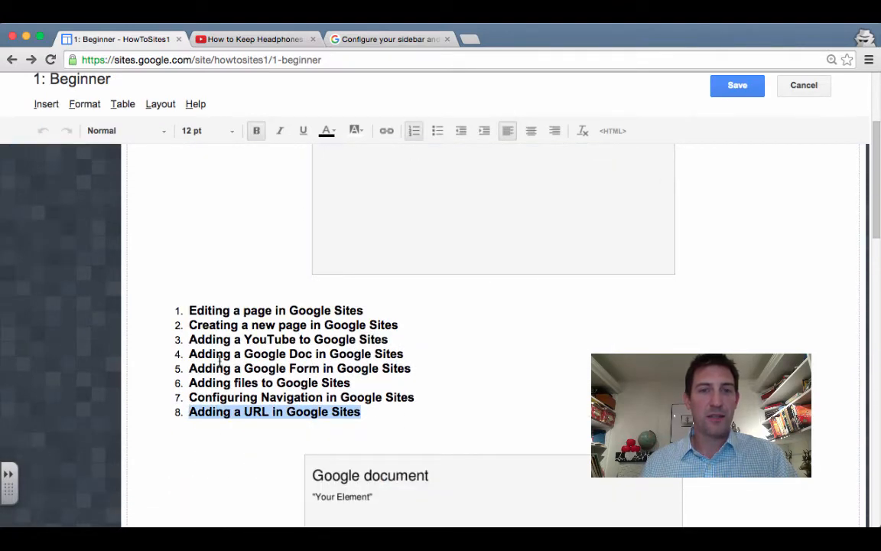
scroll(224, 272, up, 2)
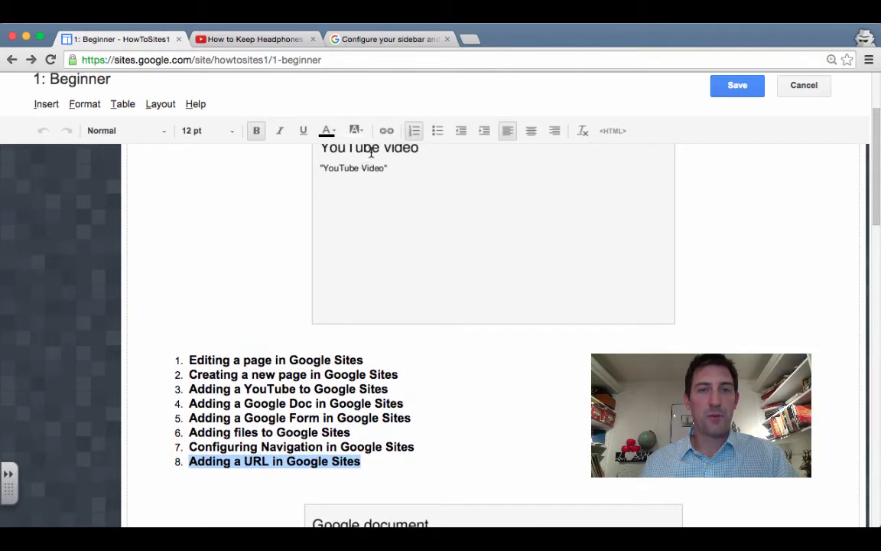
click(387, 132)
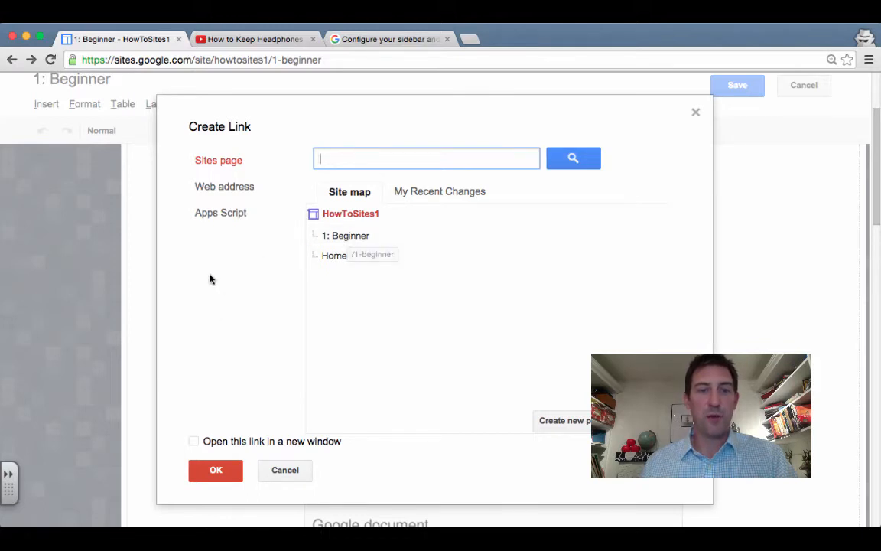
click(235, 189)
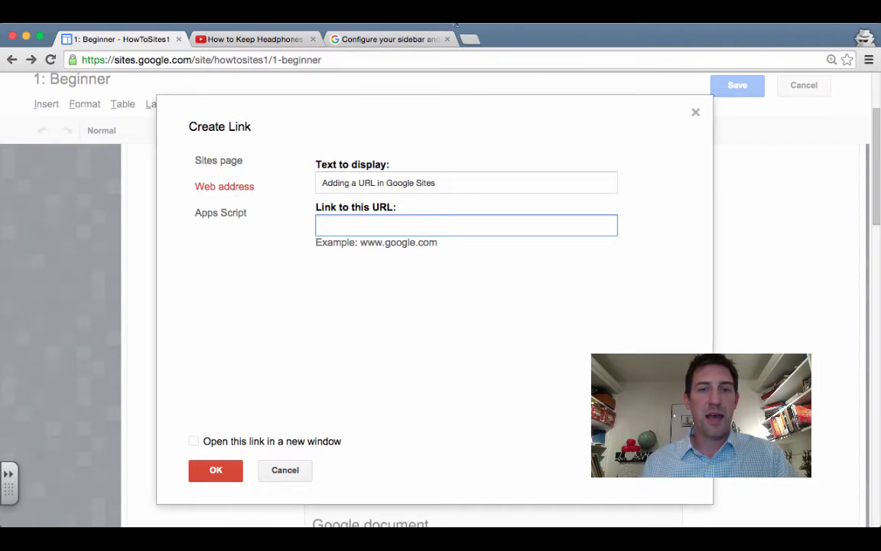
text(www)
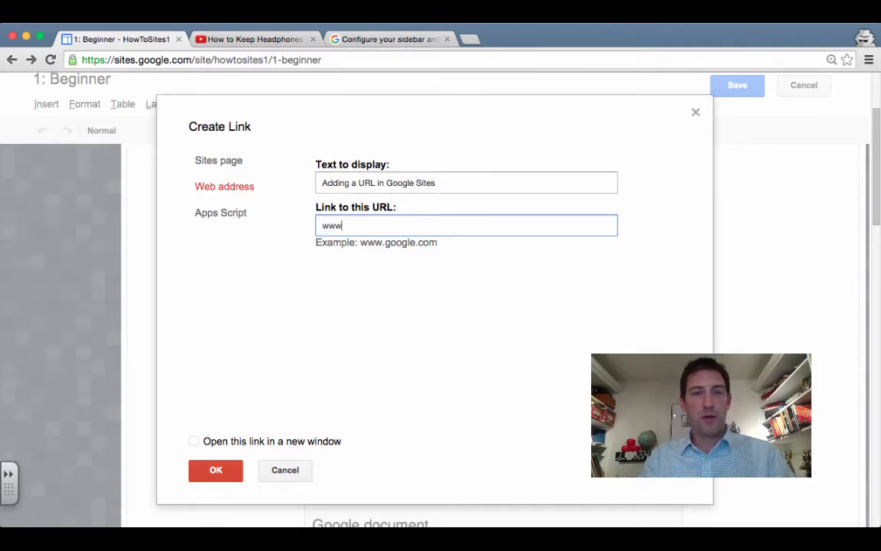
text(.BealsSc)
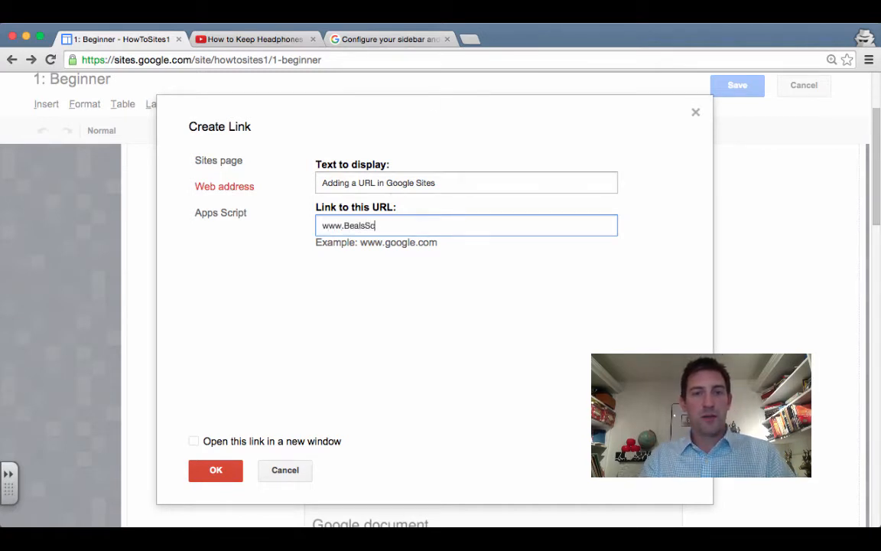
text(ience.com)
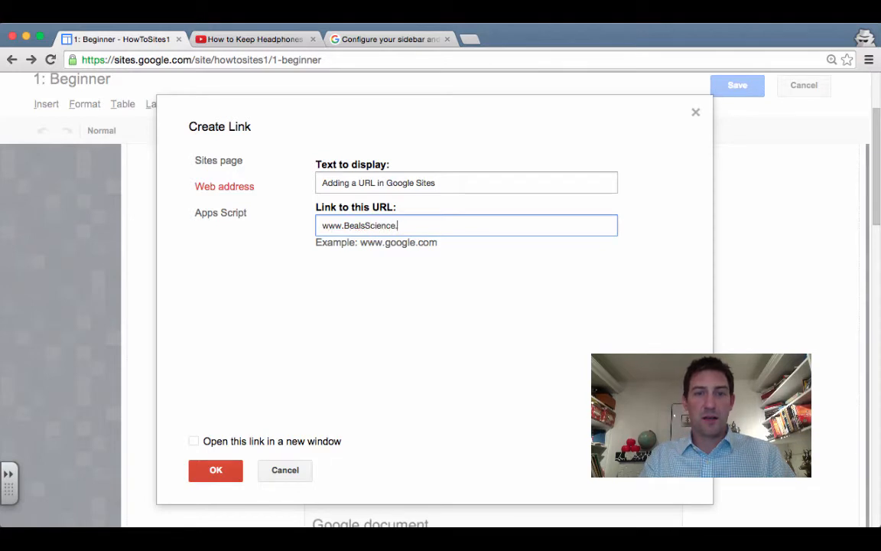
click(193, 441)
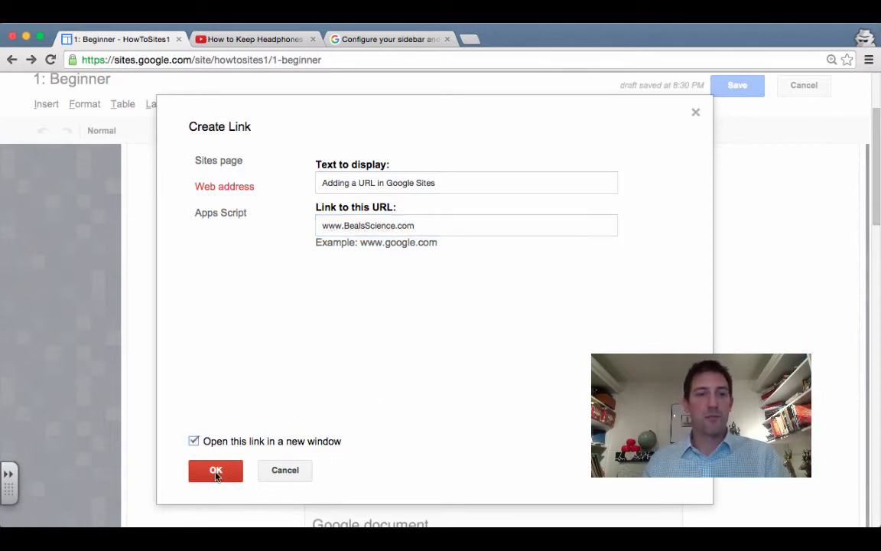
click(217, 472)
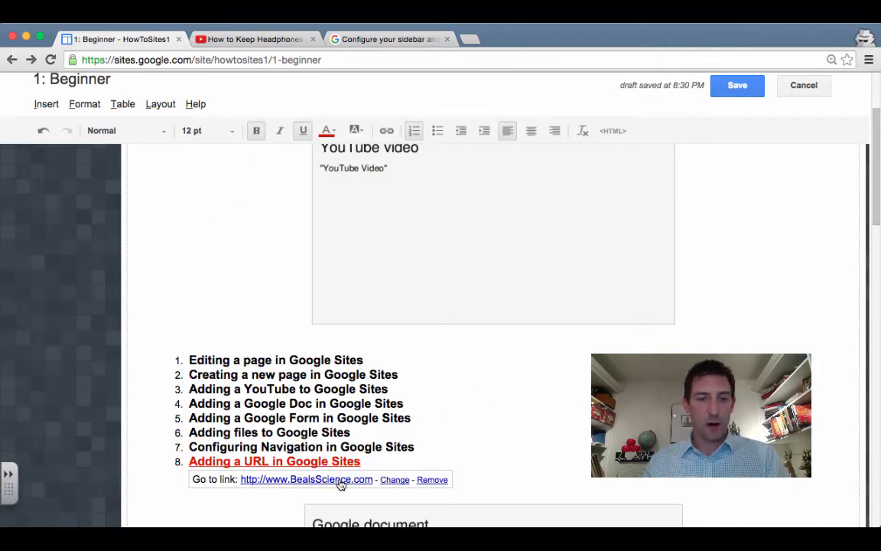
click(755, 86)
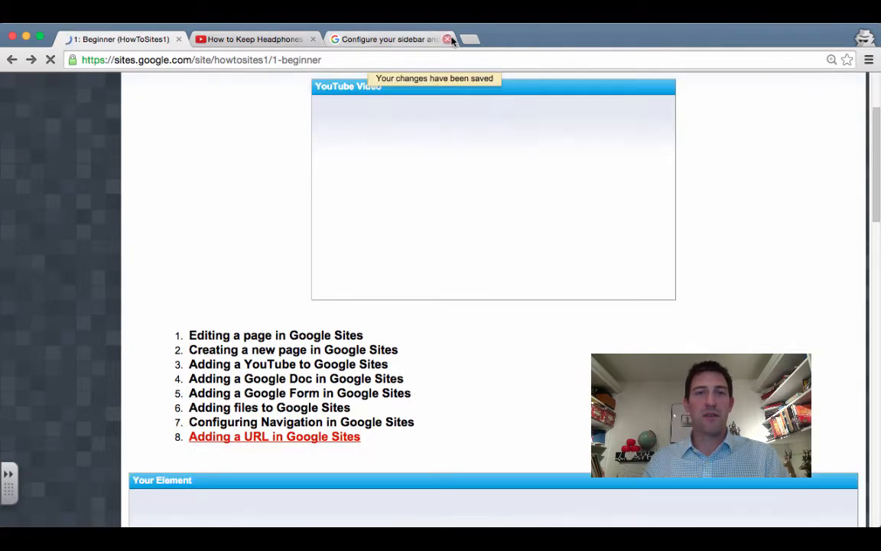
click(449, 39)
click(313, 39)
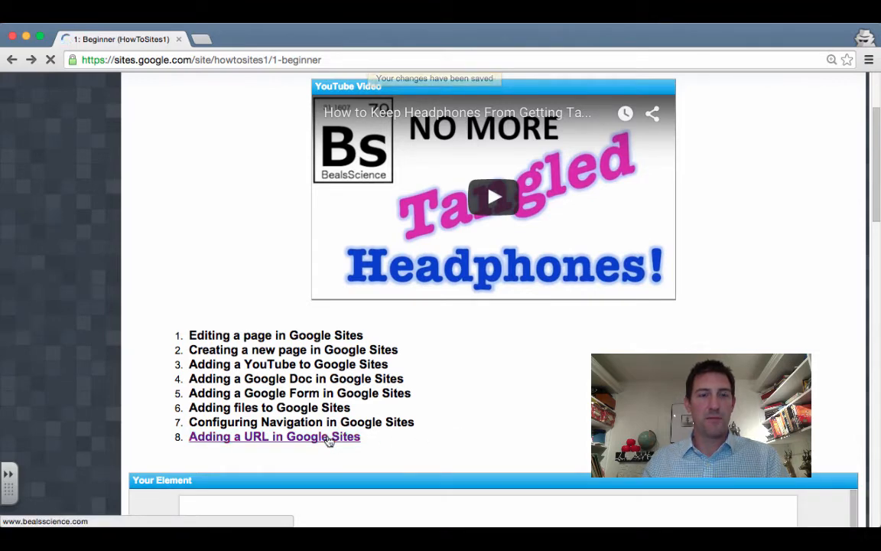
click(329, 437)
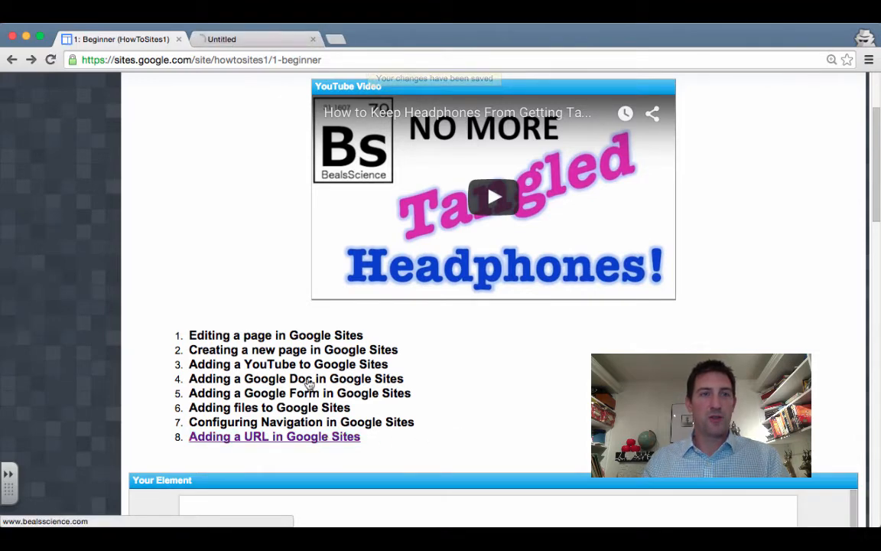
click(267, 41)
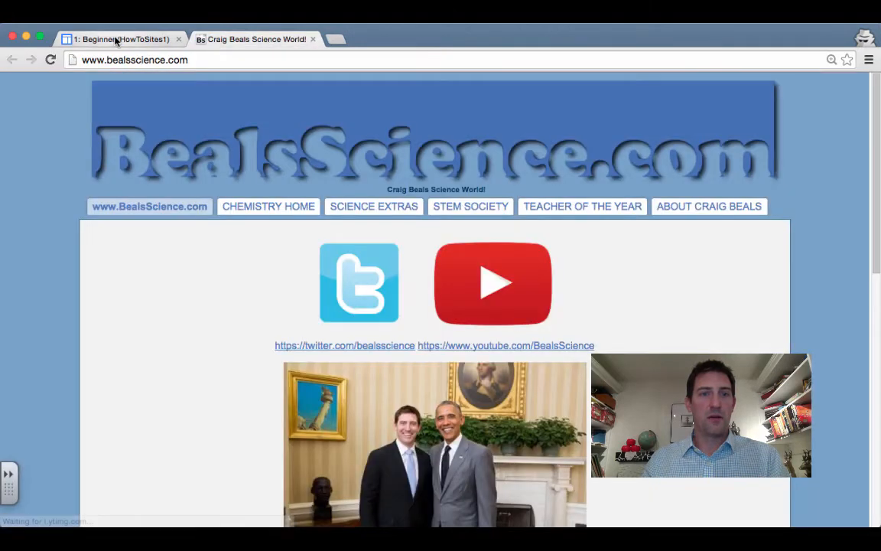
click(116, 40)
scroll(192, 359, up, 4)
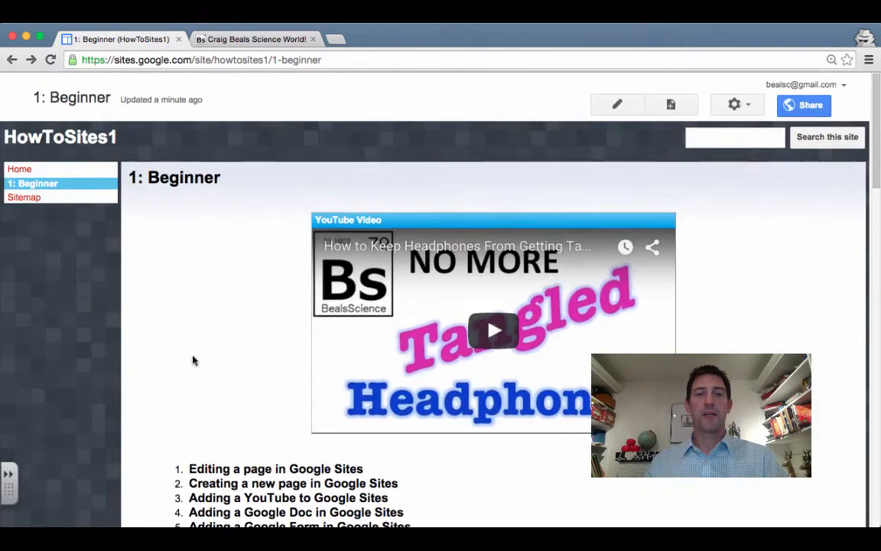
scroll(193, 359, down, 1)
scroll(193, 360, down, 3)
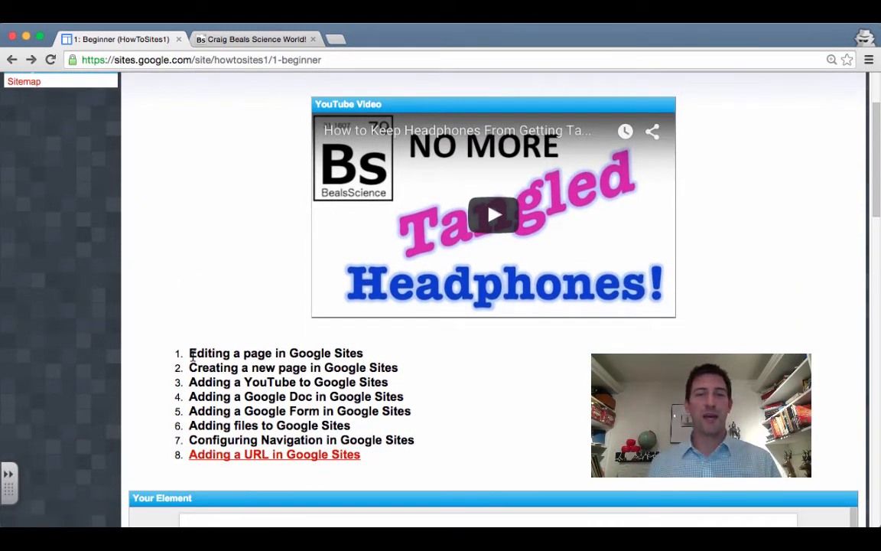
scroll(184, 336, up, 1)
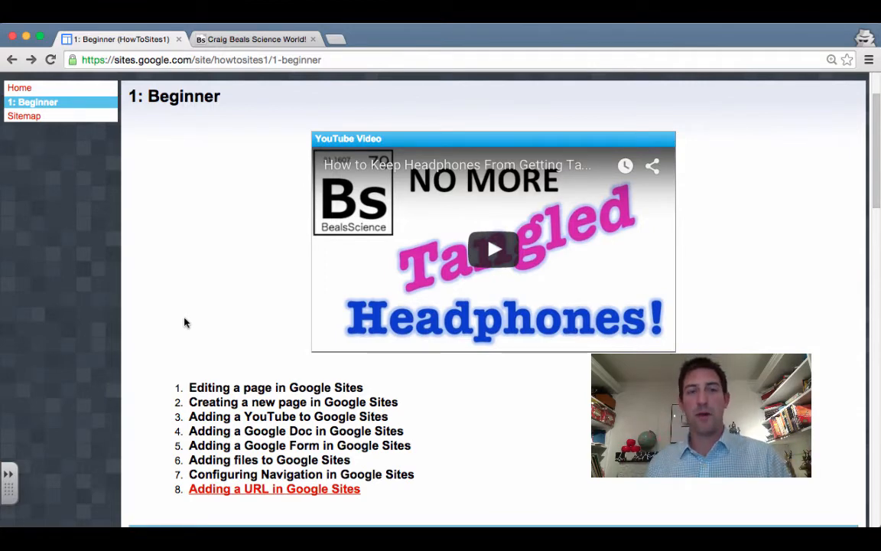
scroll(184, 322, up, 1)
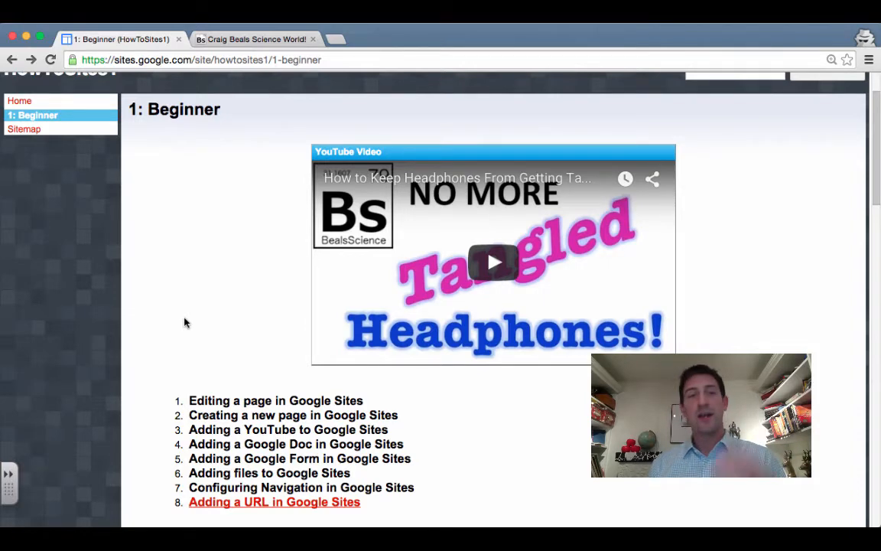
scroll(268, 88, up, 2)
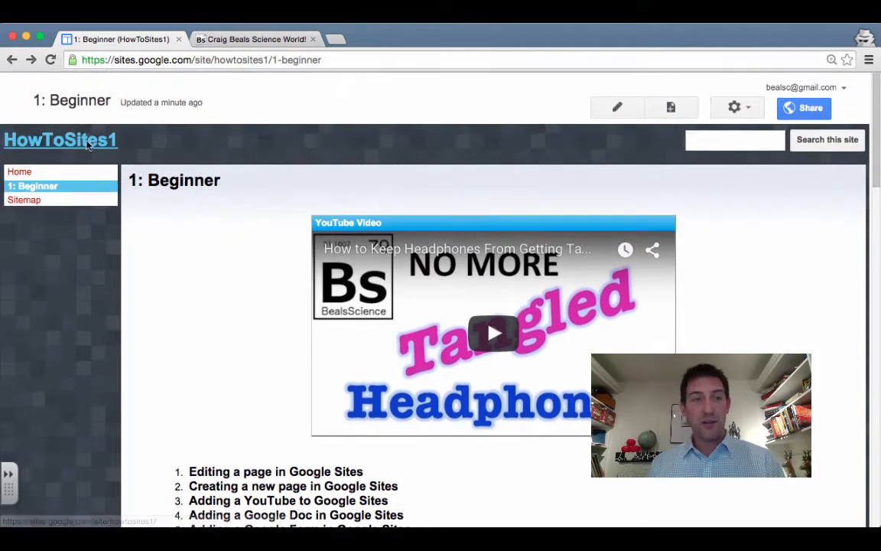
Scroll the 2: Intermediate page to view its Page Actions, Page Templates and Site Actions outline
scroll(292, 187, down, 2)
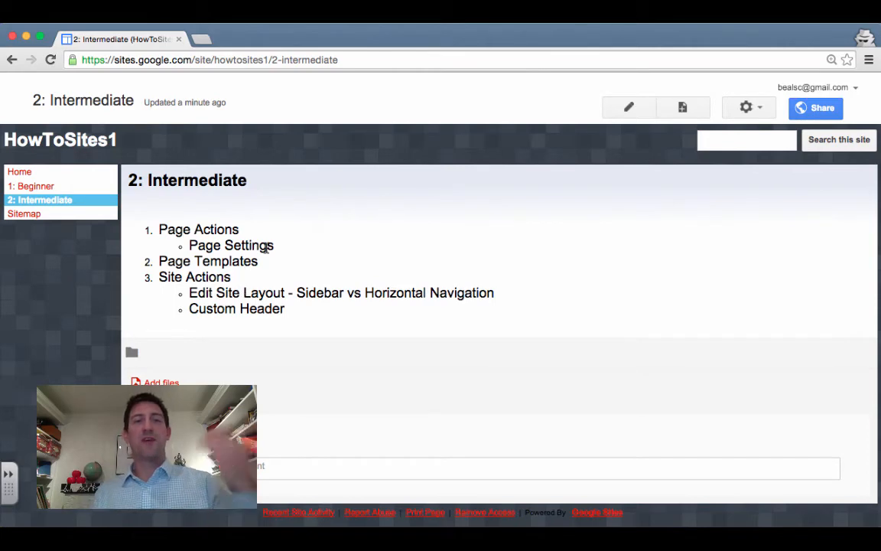
In 2: Intermediate's Page settings, uncheck Show page title and Allow comments, then save
click(748, 107)
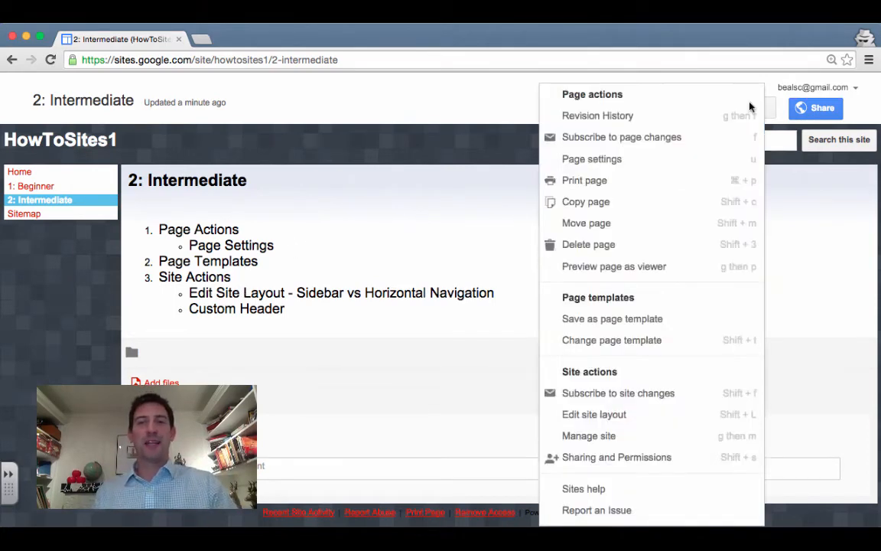
click(471, 100)
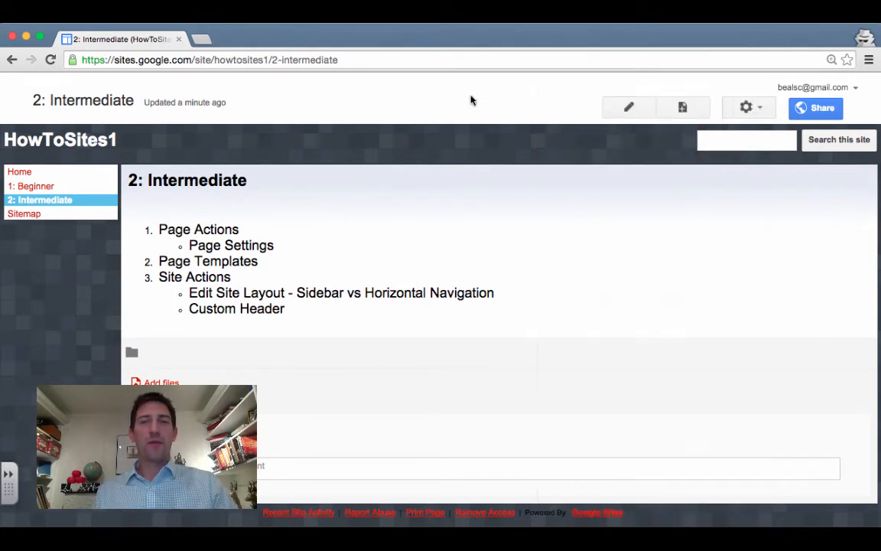
click(746, 107)
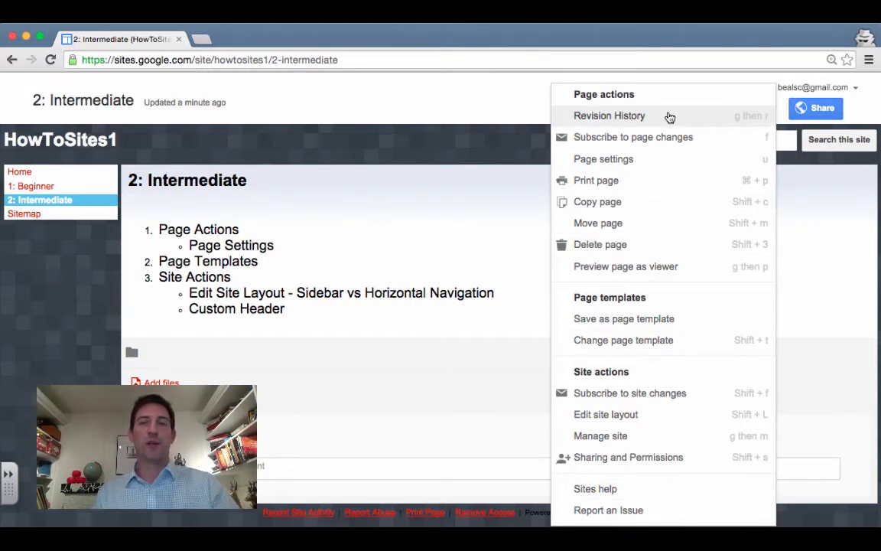
click(692, 165)
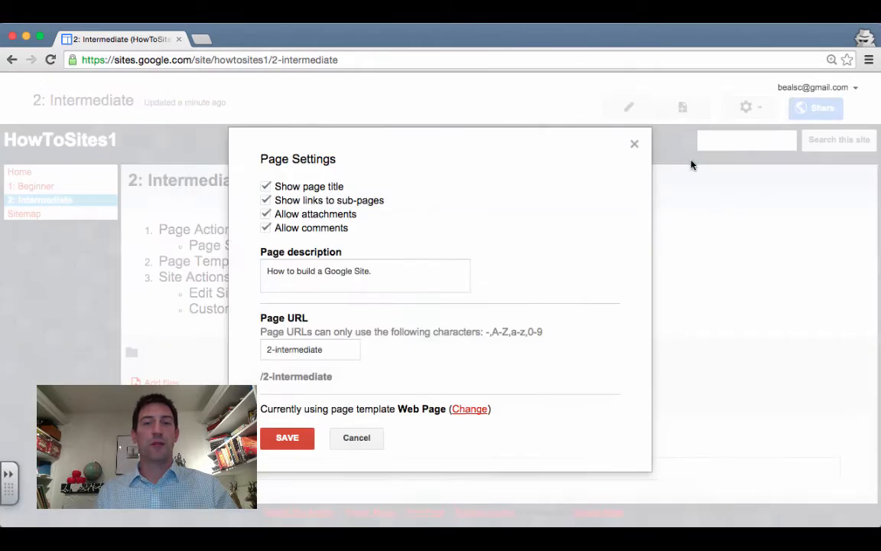
click(267, 186)
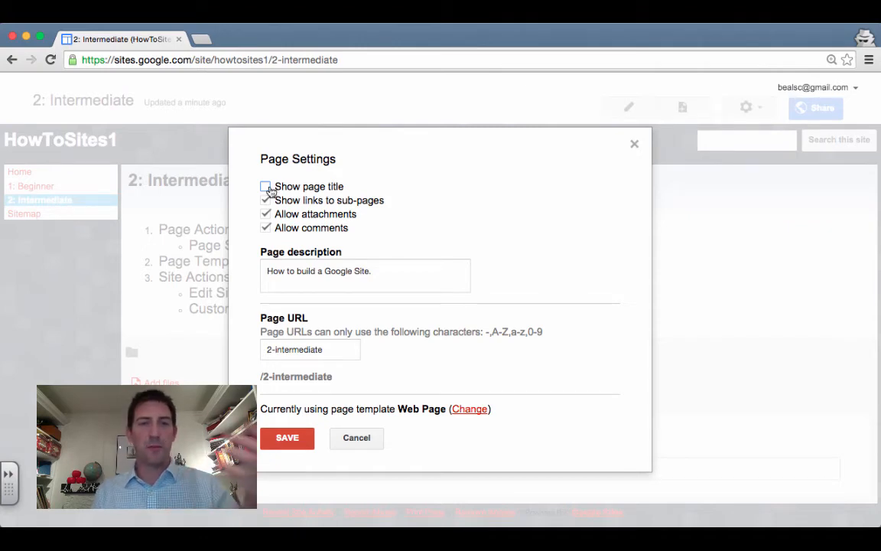
click(267, 230)
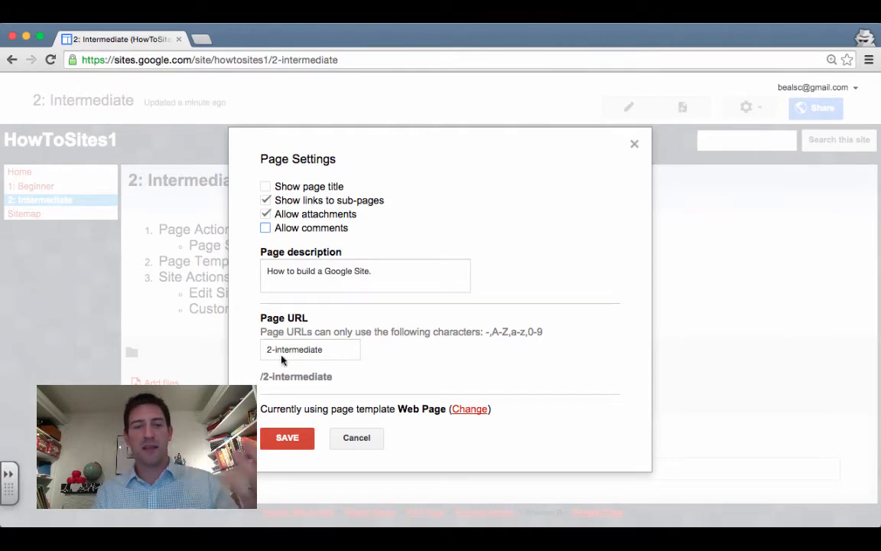
click(298, 443)
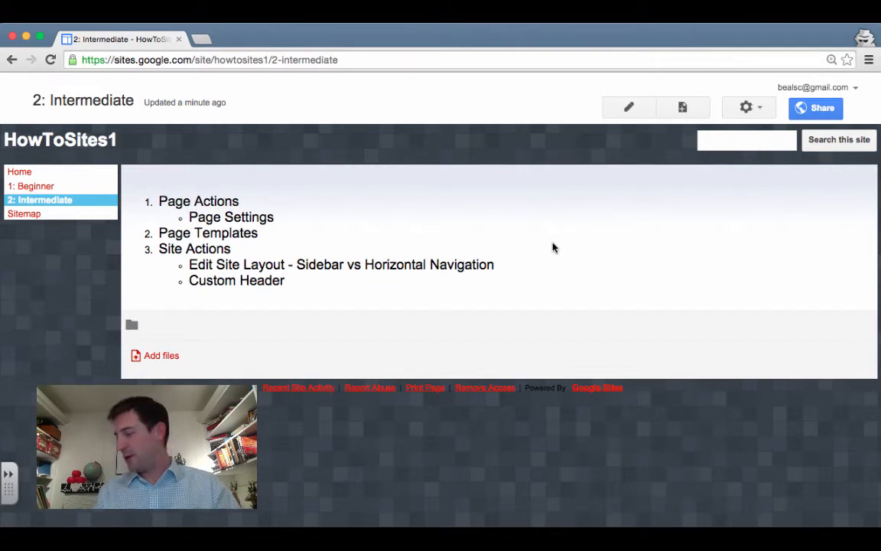
Choose 'Preview page as viewer' from the gear menu for the 2: Intermediate page
click(744, 110)
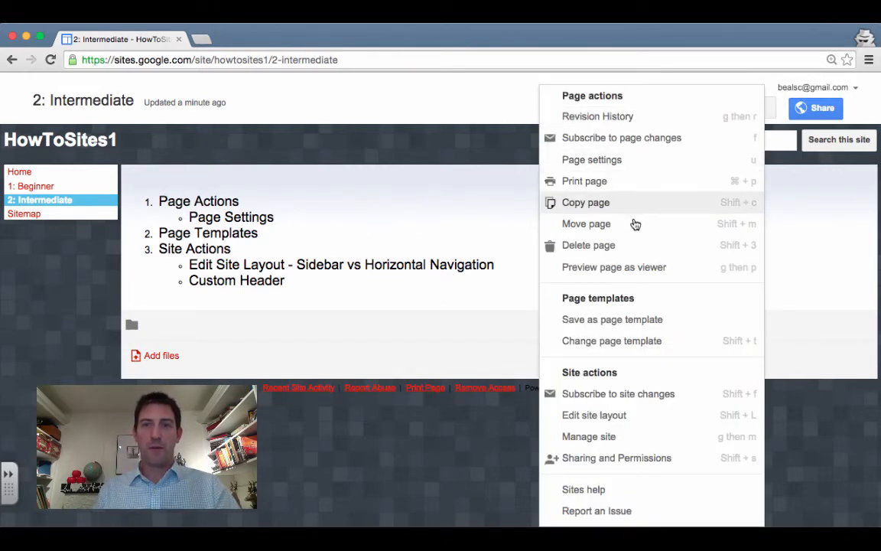
click(674, 274)
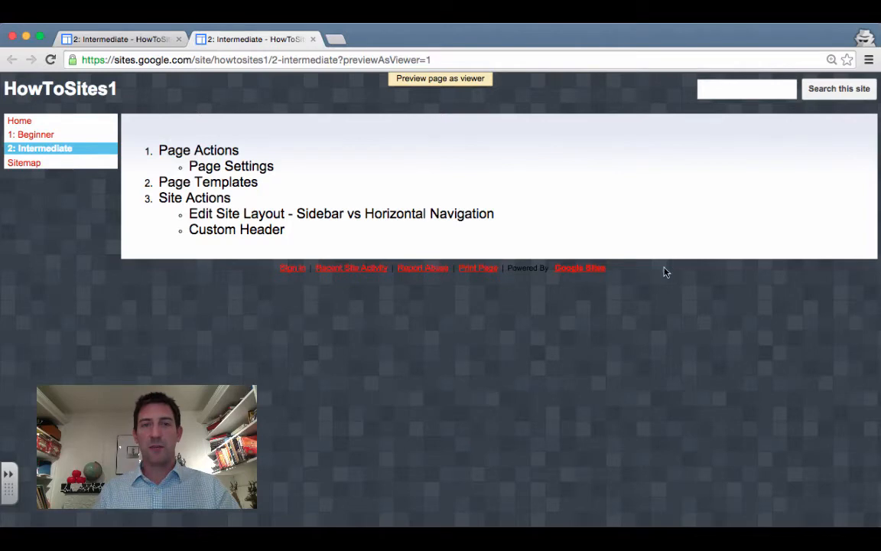
Close the preview, then check Change page template, keeping Web Page and cancelling
click(313, 39)
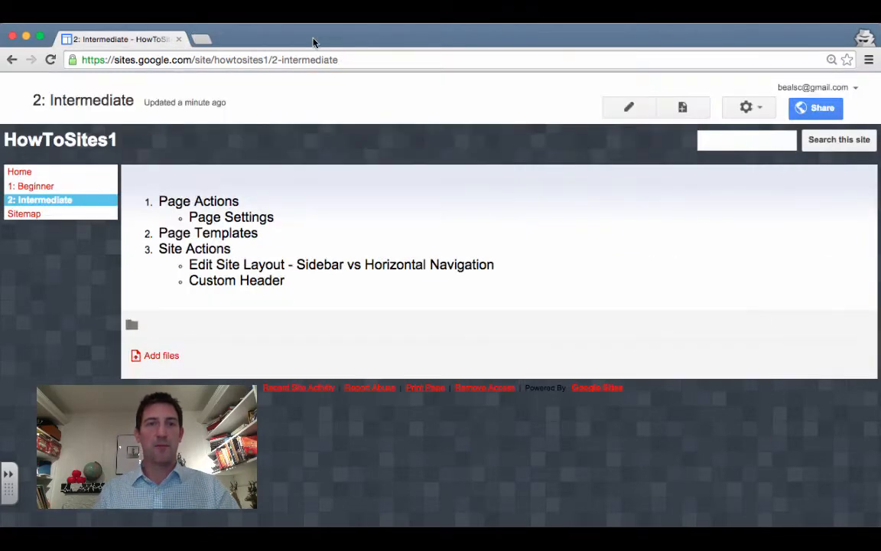
click(765, 110)
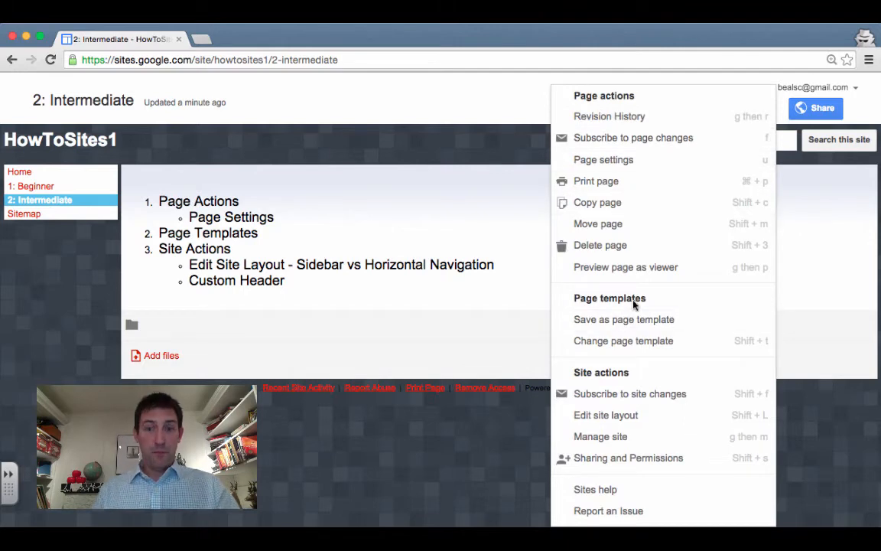
click(680, 344)
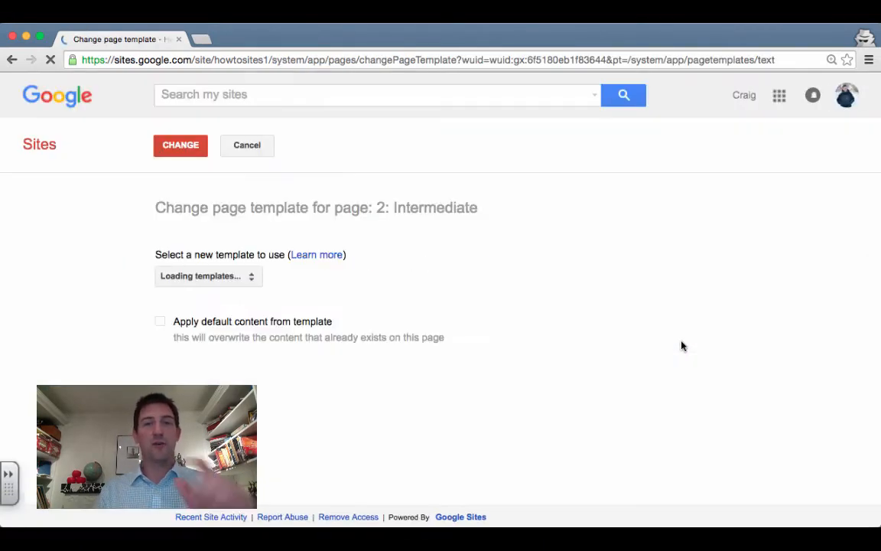
click(206, 277)
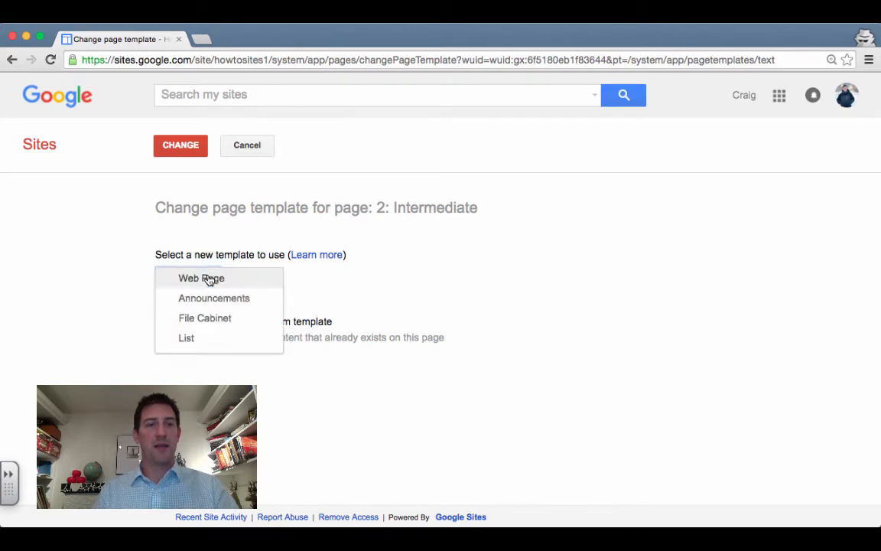
click(208, 279)
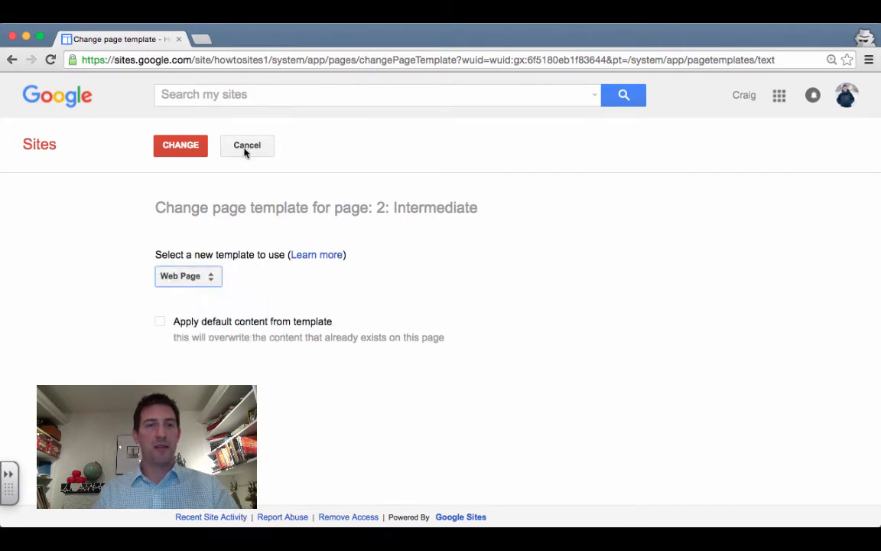
click(244, 147)
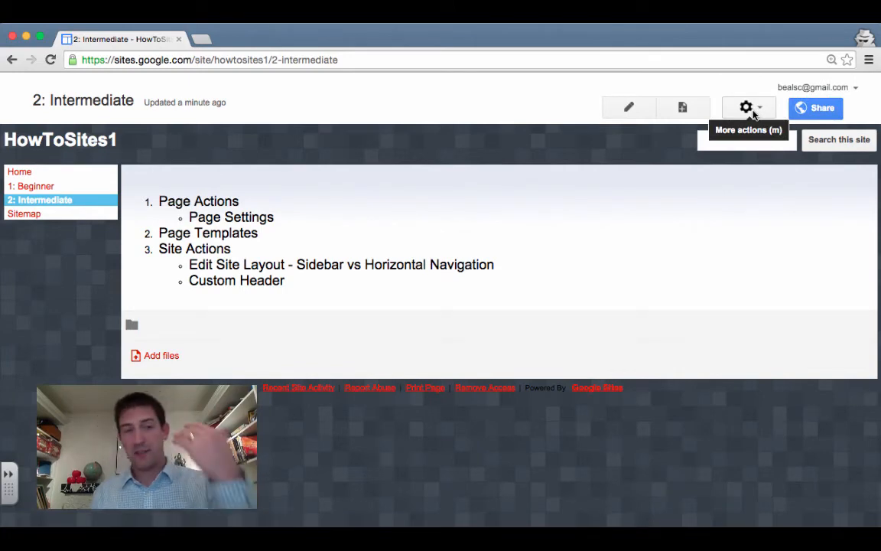
Enter Edit site layout and switch Horizontal navigation on
click(750, 109)
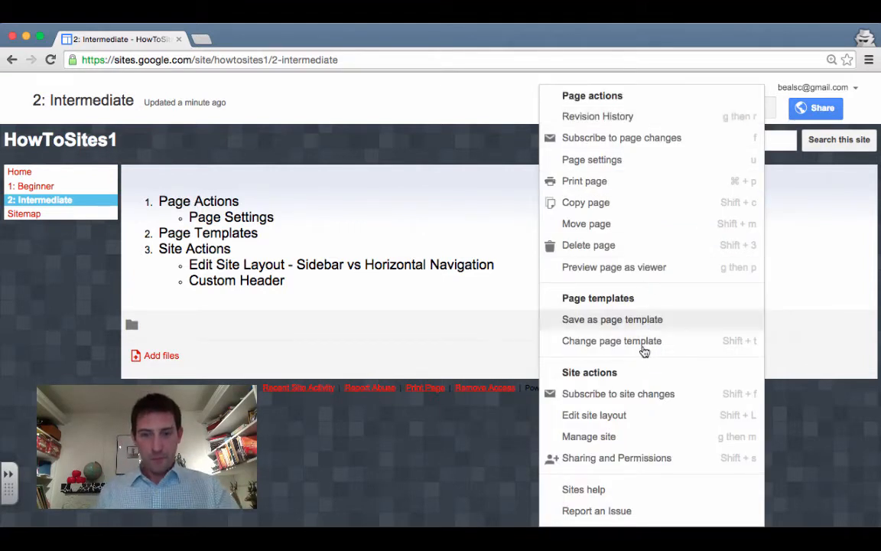
click(644, 420)
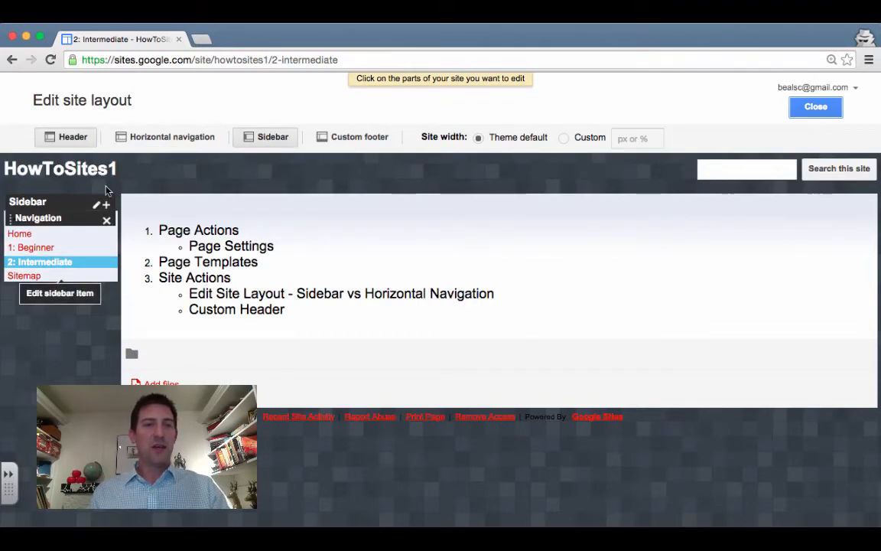
click(177, 139)
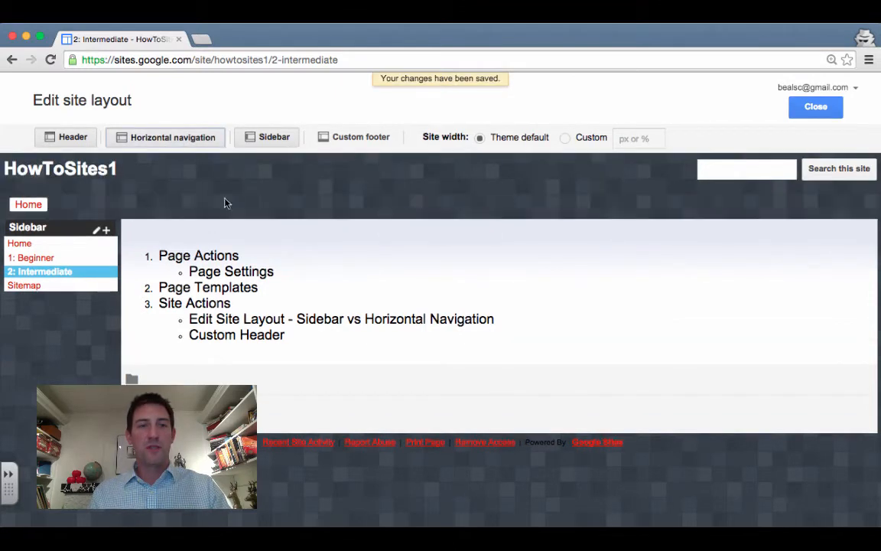
Toggle the Sidebar off and back on so it remains in the layout alongside the horizontal navigation
click(264, 140)
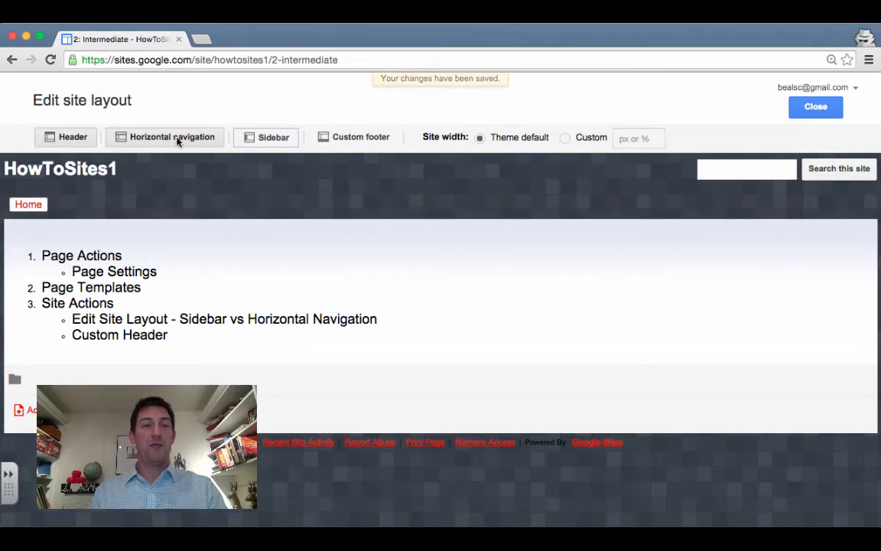
click(266, 140)
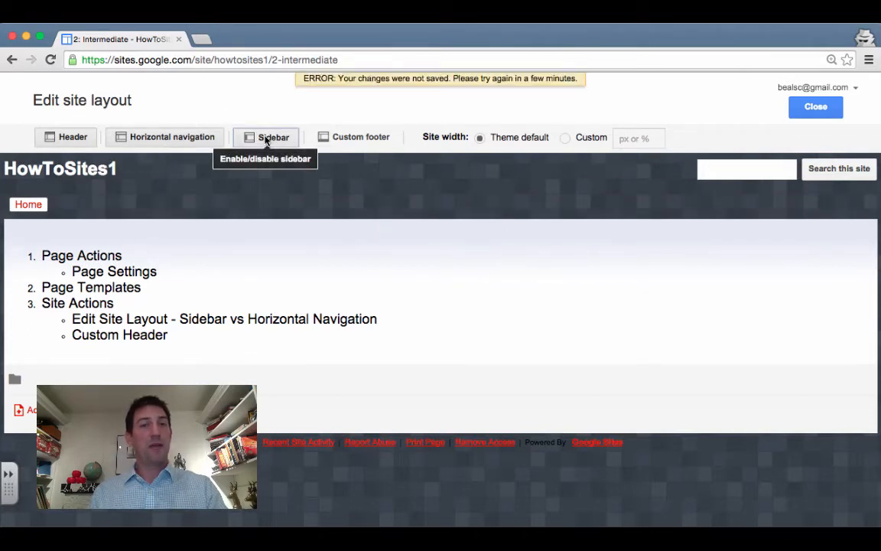
click(815, 106)
click(754, 108)
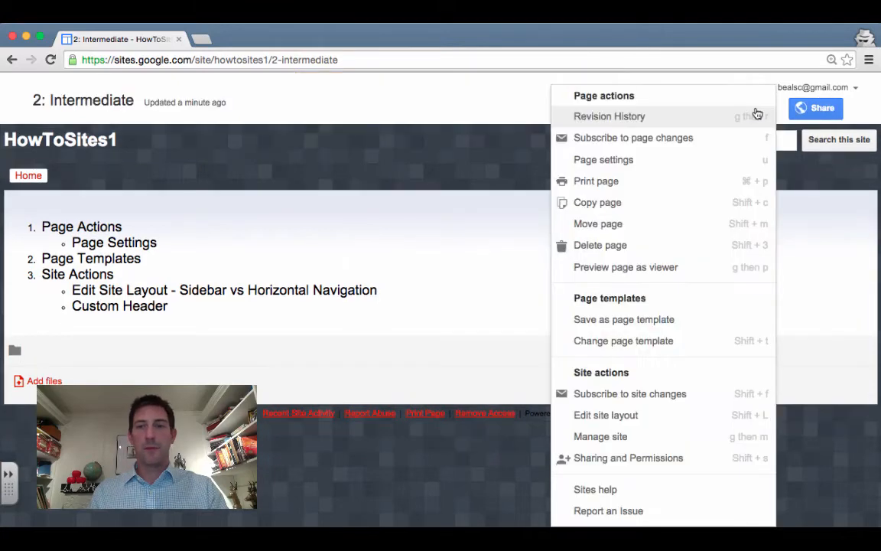
click(621, 414)
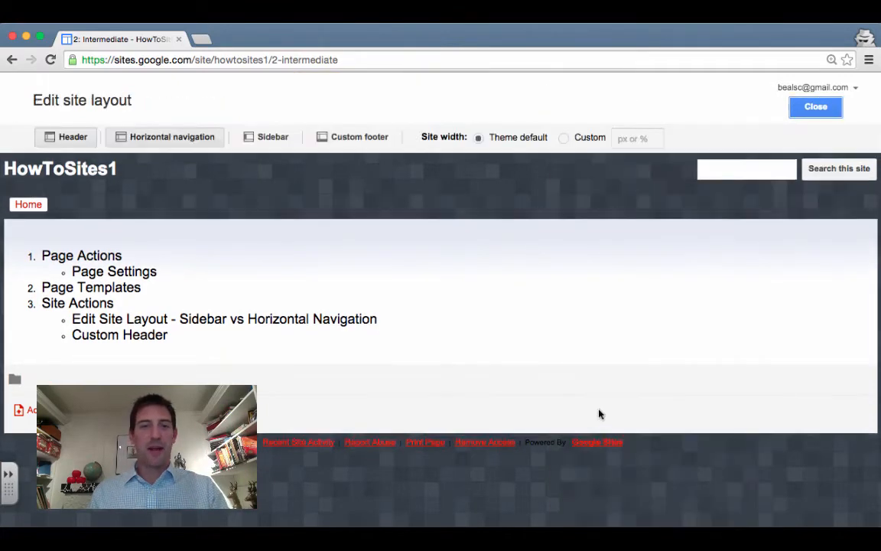
click(272, 137)
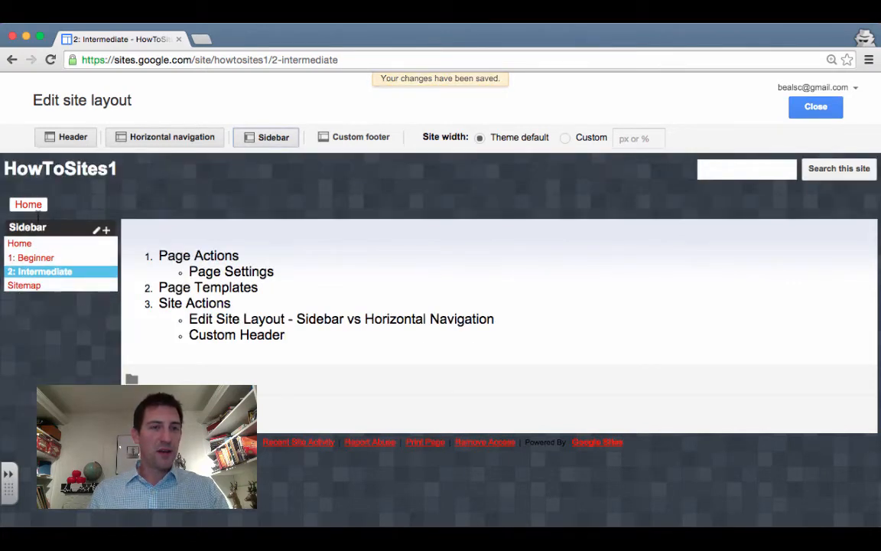
Add the 1: Beginner and 2: Intermediate pages to the horizontal navigation
click(278, 201)
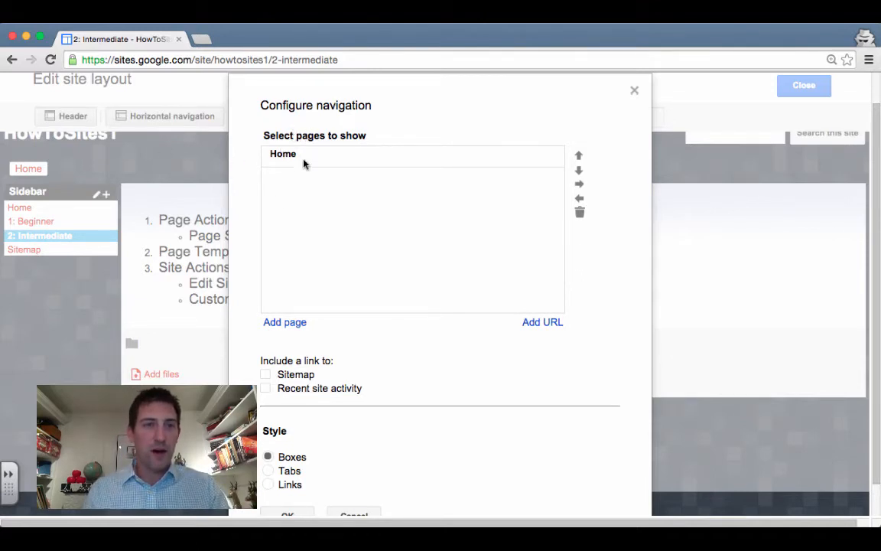
click(285, 322)
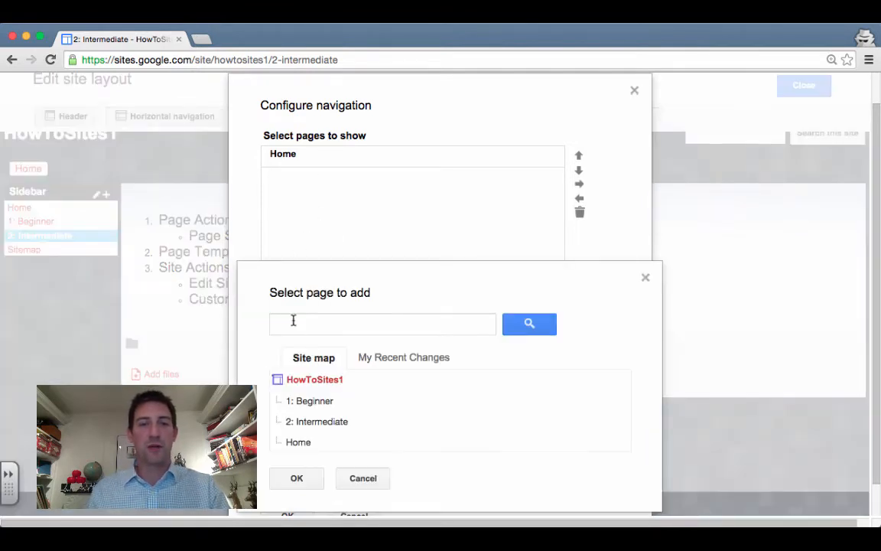
click(325, 409)
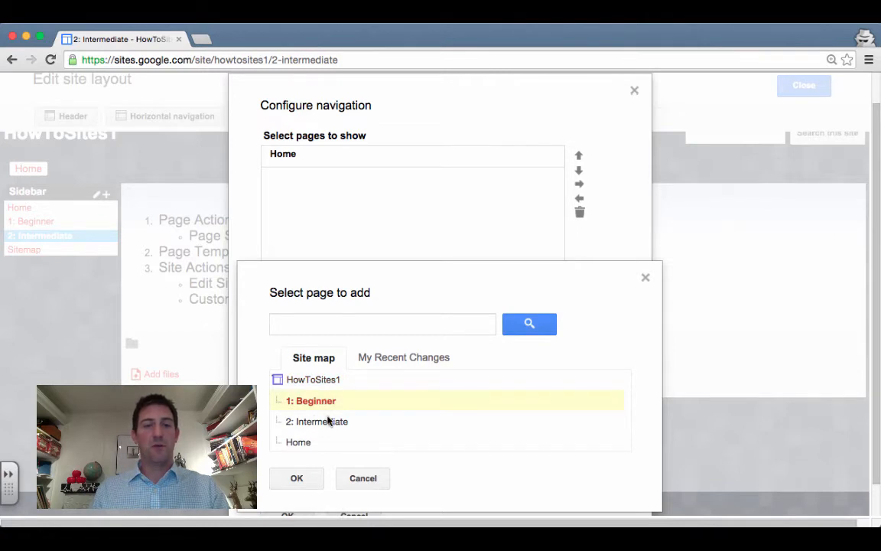
click(296, 478)
click(289, 322)
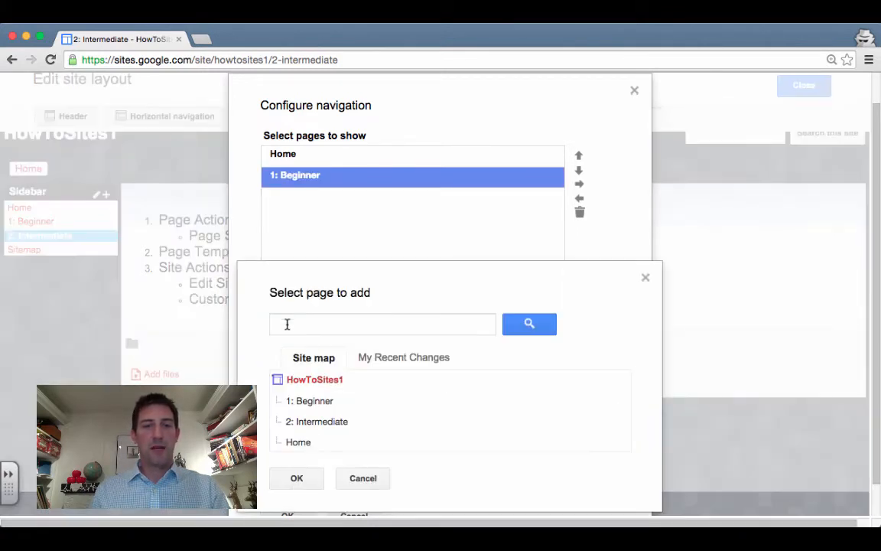
click(325, 423)
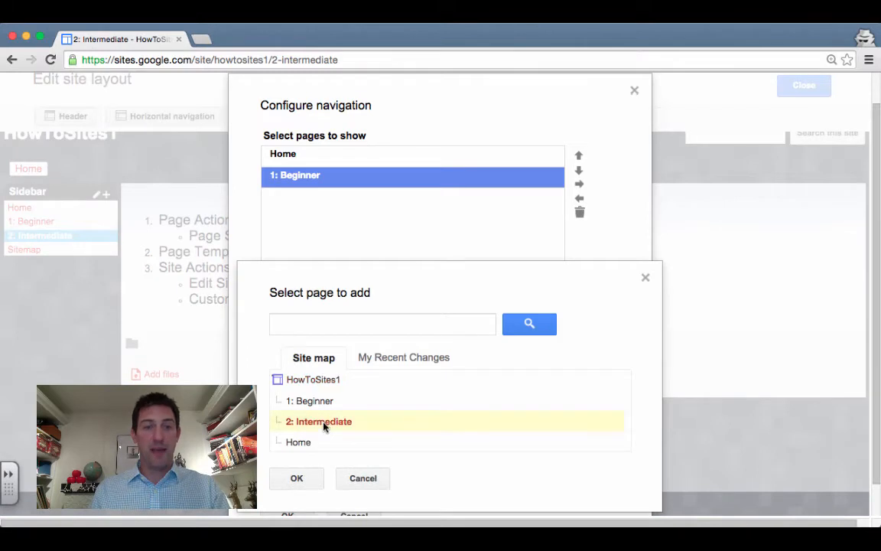
click(298, 478)
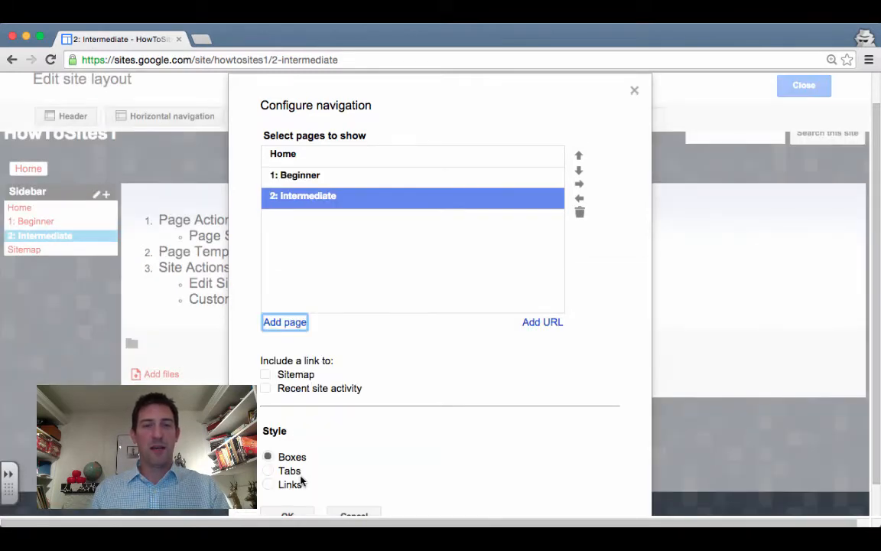
click(542, 324)
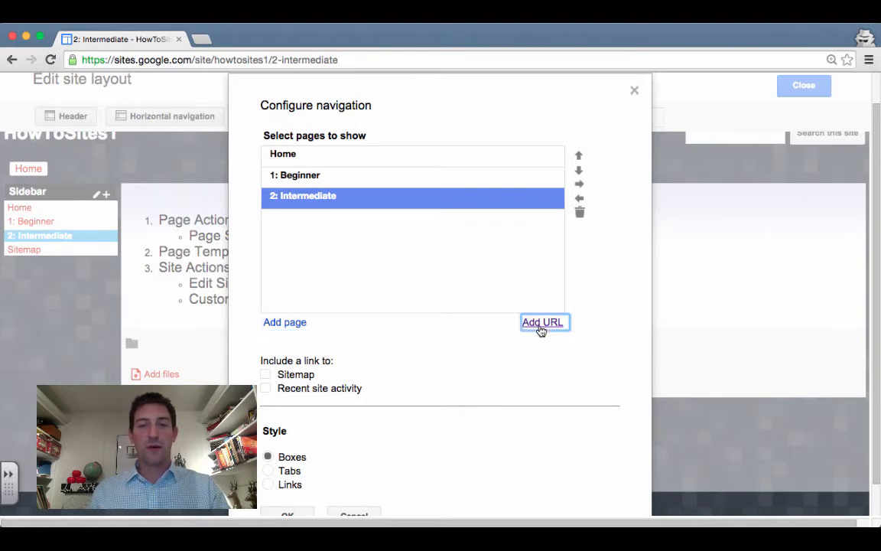
click(421, 270)
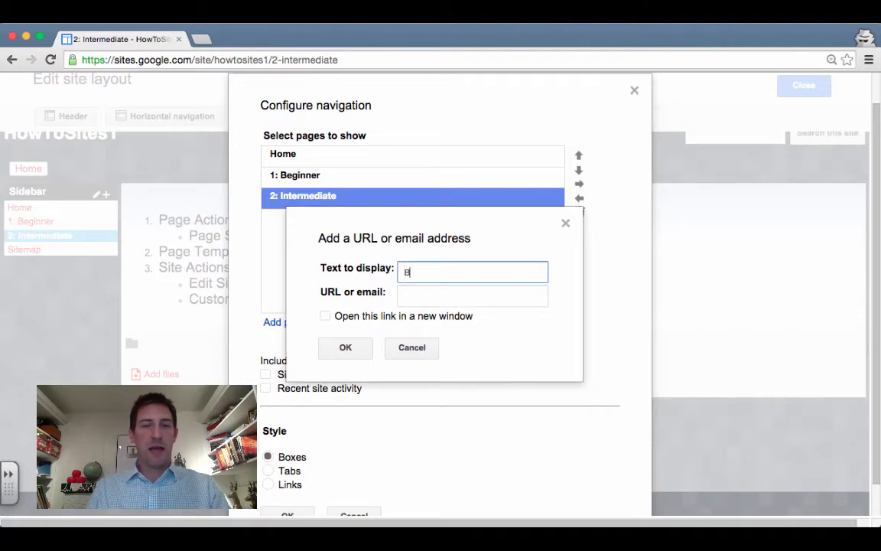
text(BealsScience)
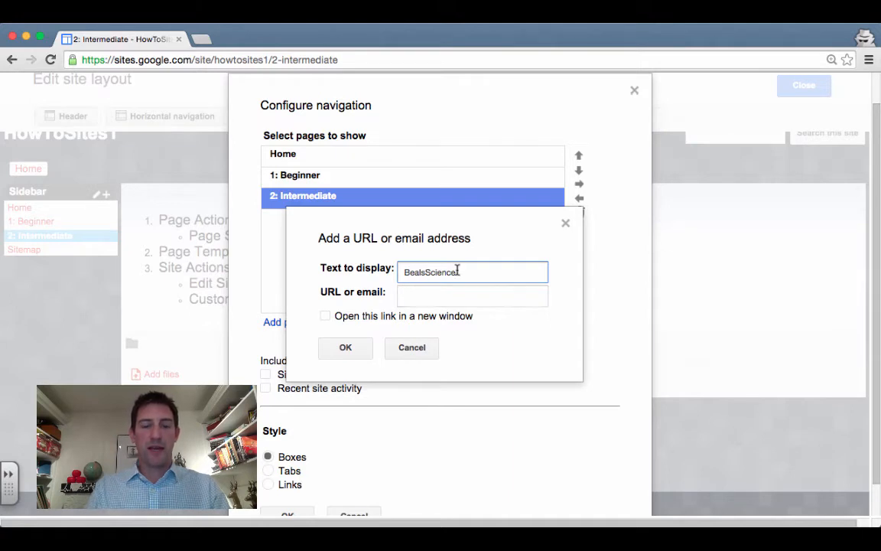
text(.com)
click(451, 293)
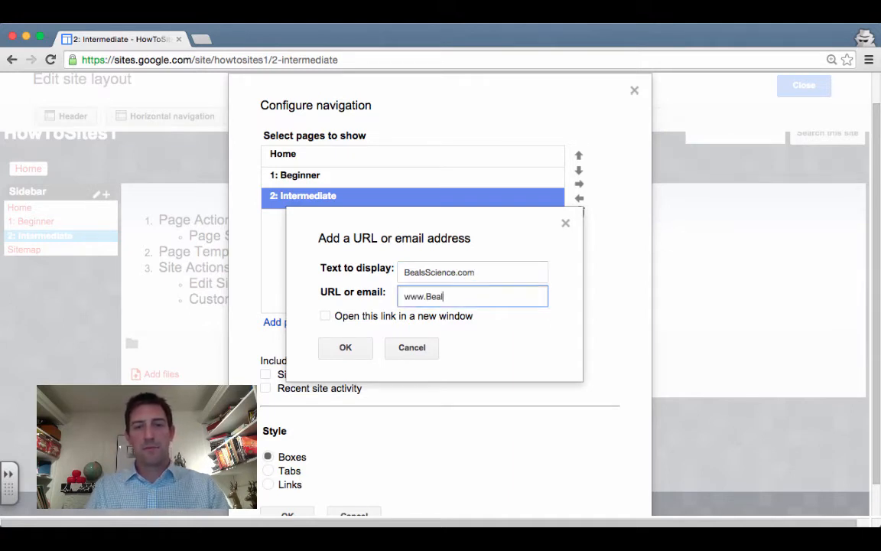
text(www.BealsScienc)
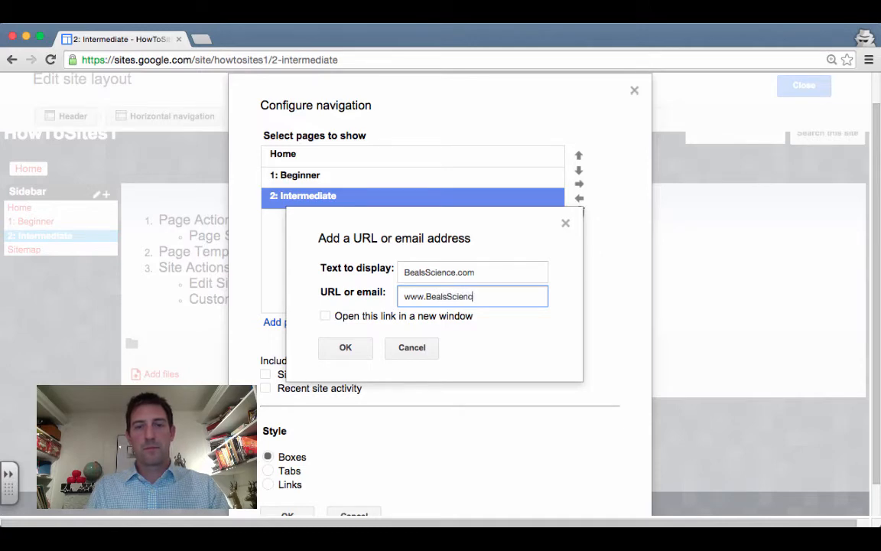
text(e.com)
click(324, 317)
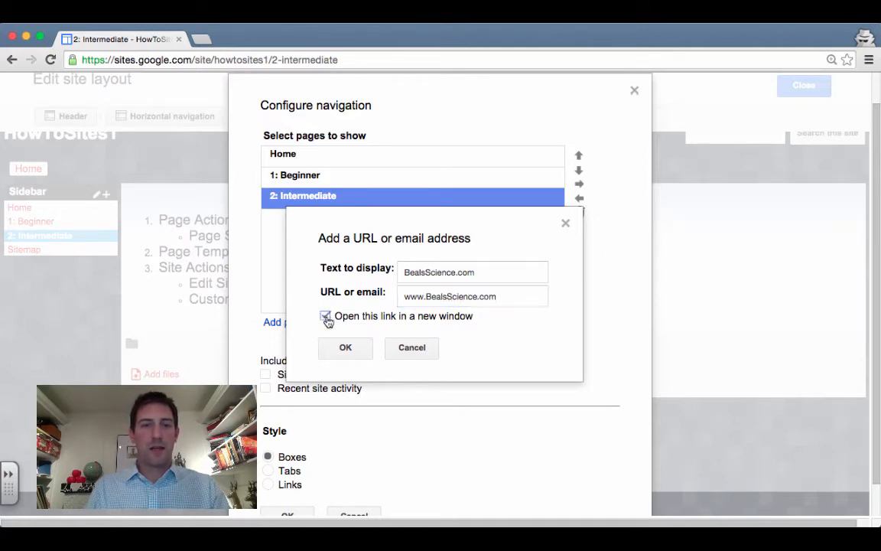
click(346, 348)
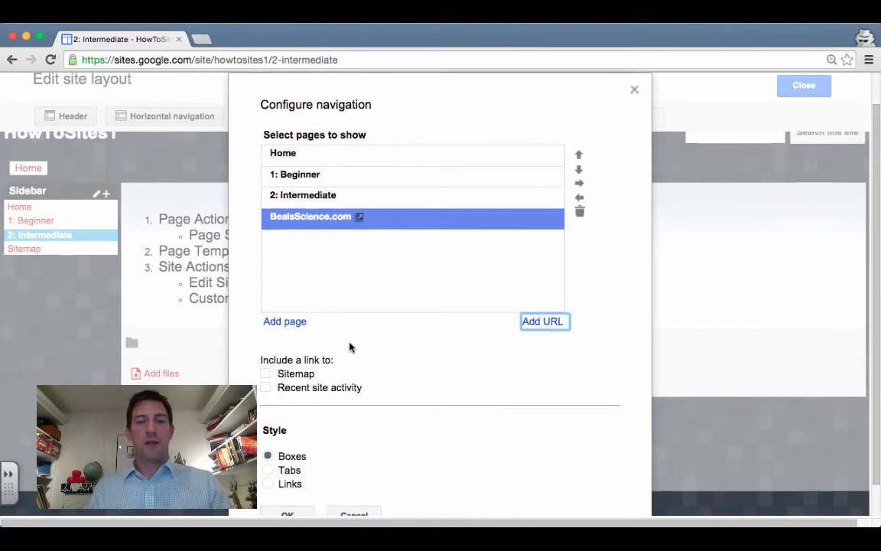
Keep the Boxes navigation style and save the navigation settings
scroll(350, 349, down, 1)
click(269, 437)
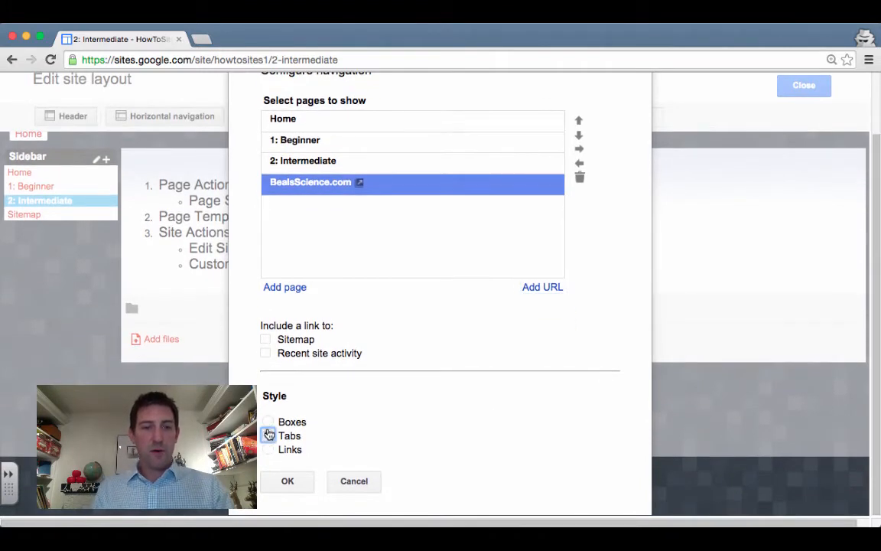
click(269, 422)
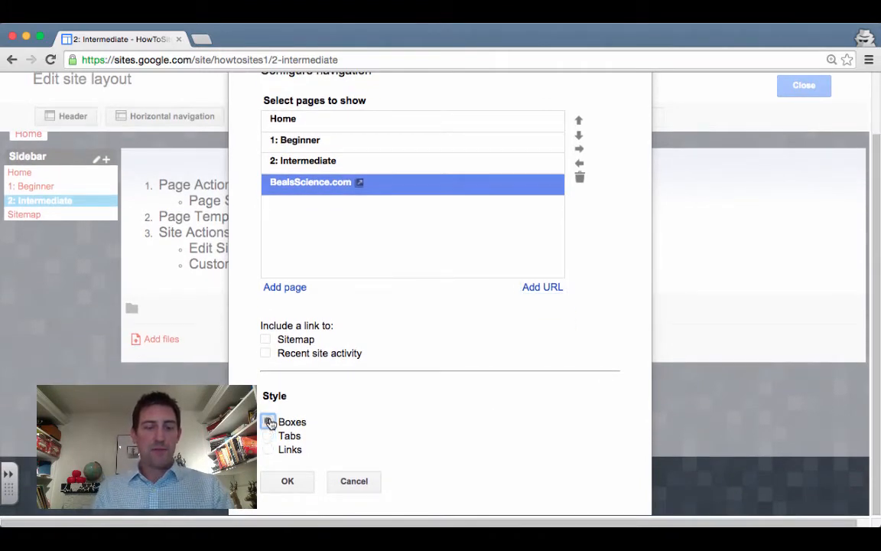
click(296, 483)
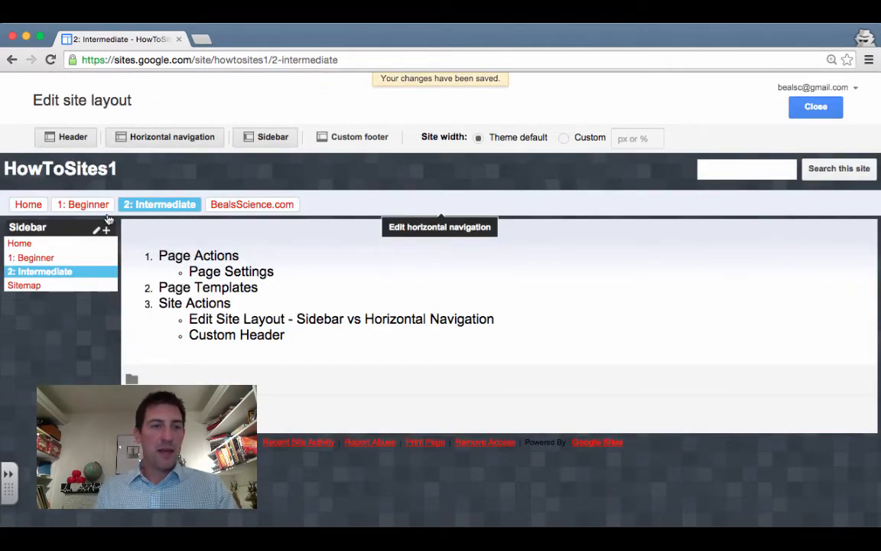
Disable the sidebar, reset zoom to 100%, and exit the layout editor to the 2: Intermediate page
click(277, 138)
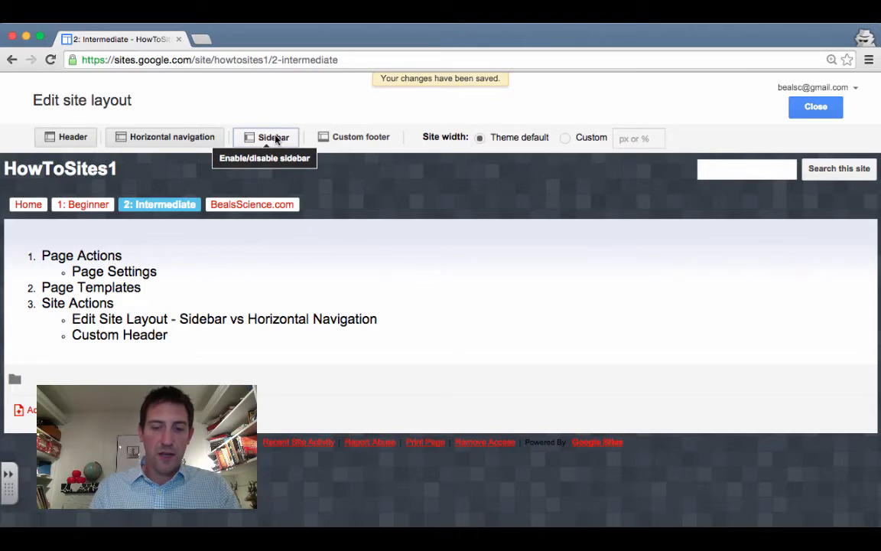
key(super+equal)
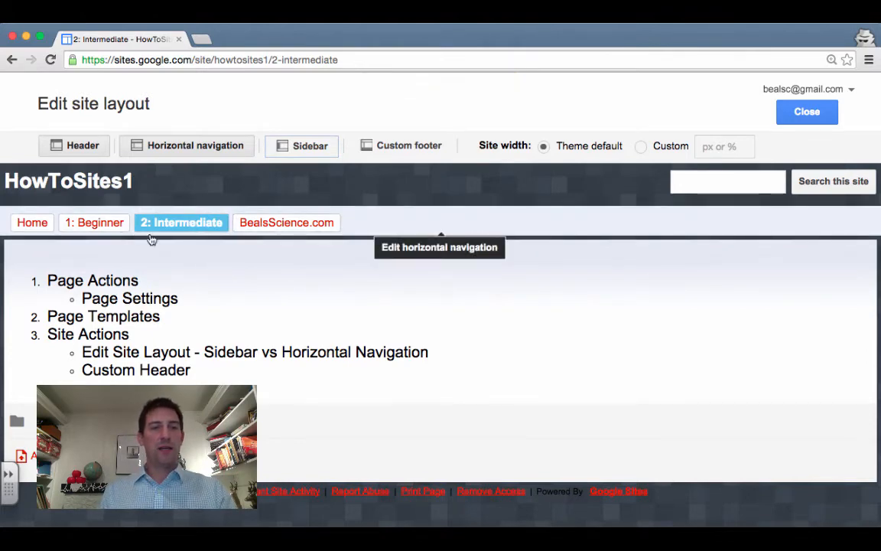
click(99, 230)
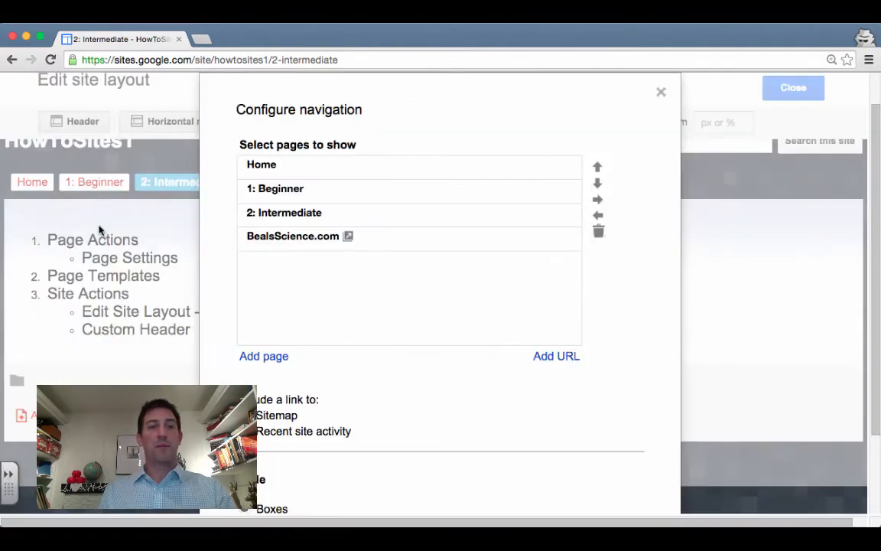
click(661, 93)
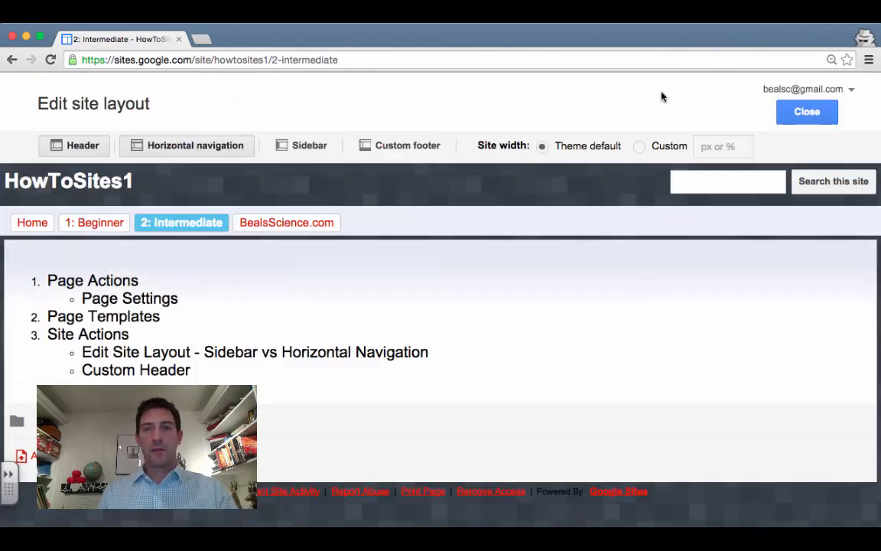
click(812, 111)
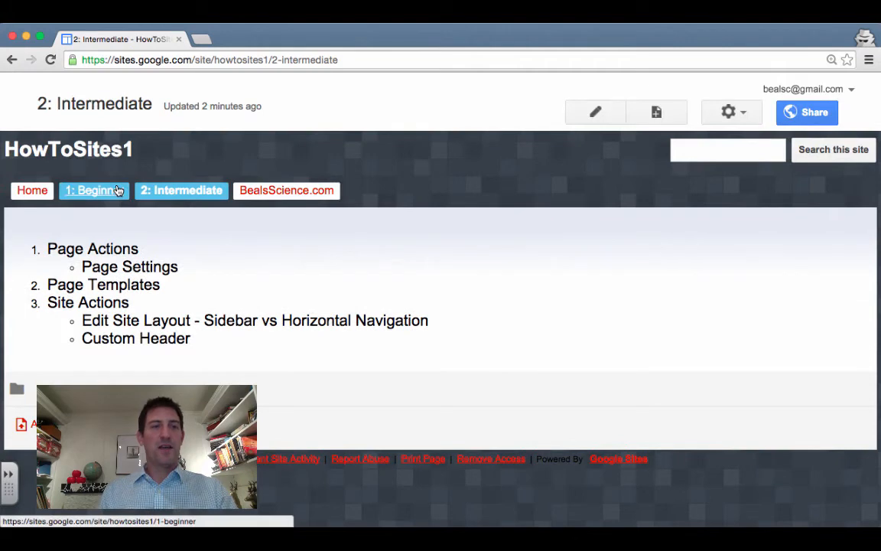
Browse the 1: Beginner page via its tab, return to 2: Intermediate, and open the gear actions menu
click(118, 190)
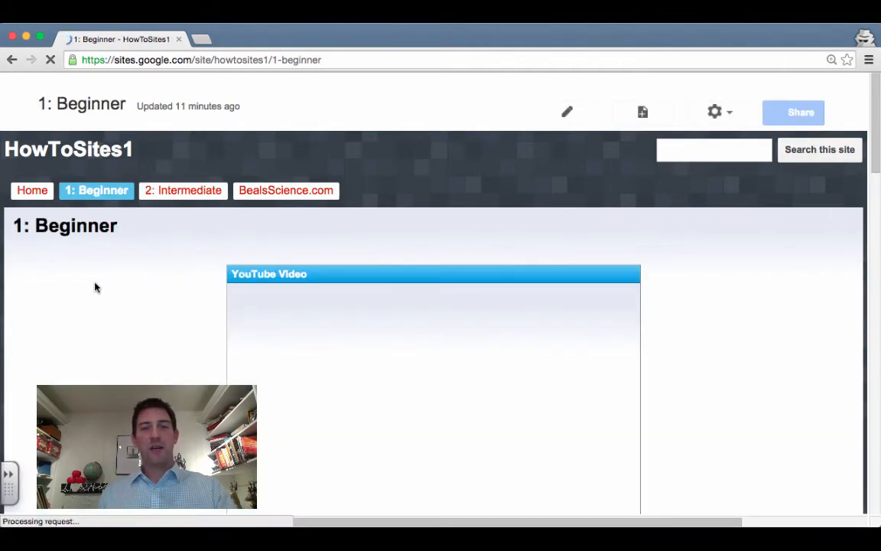
scroll(97, 322, down, 15)
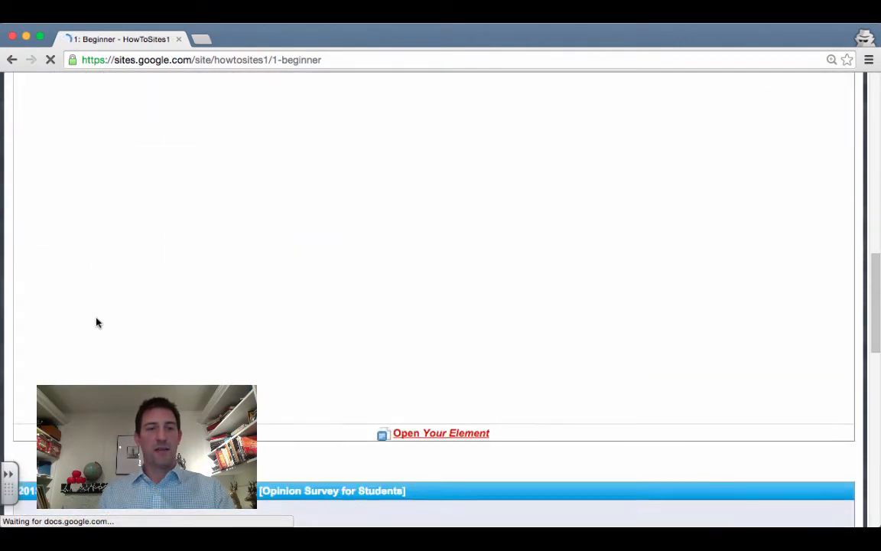
scroll(97, 322, up, 20)
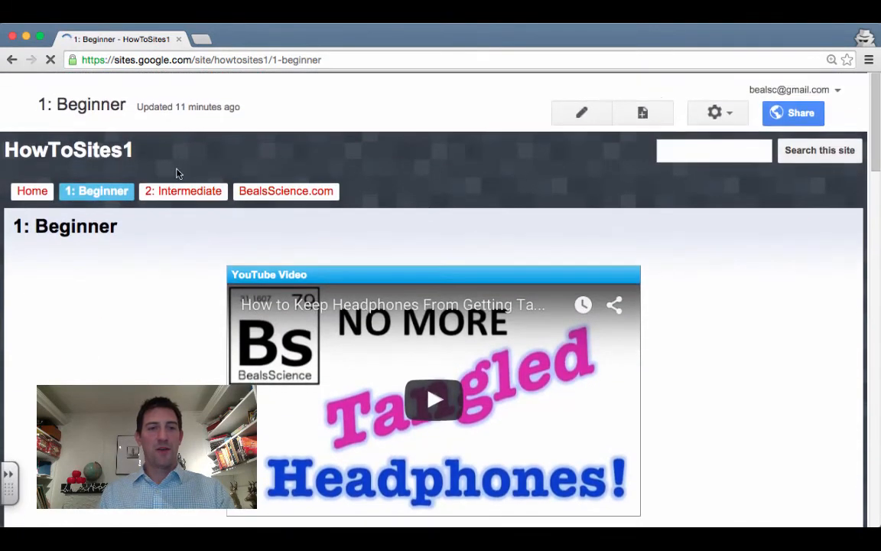
click(190, 193)
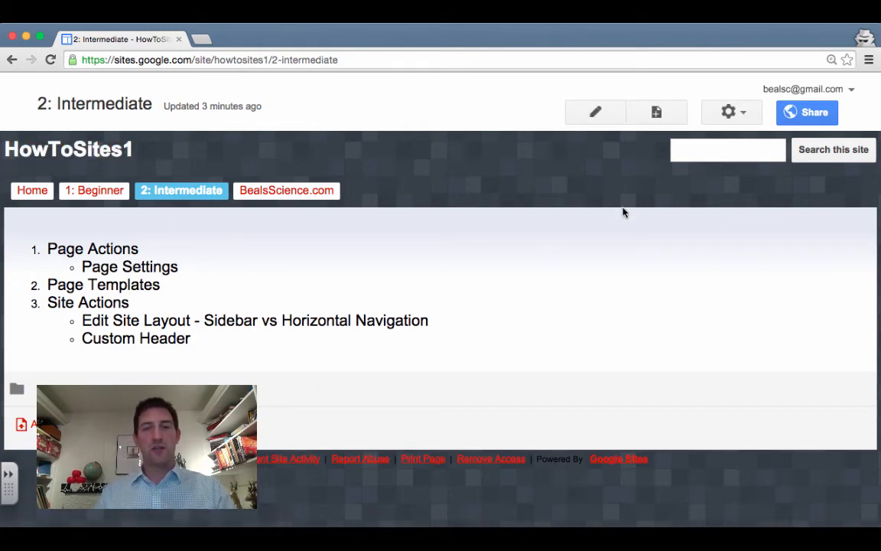
click(732, 118)
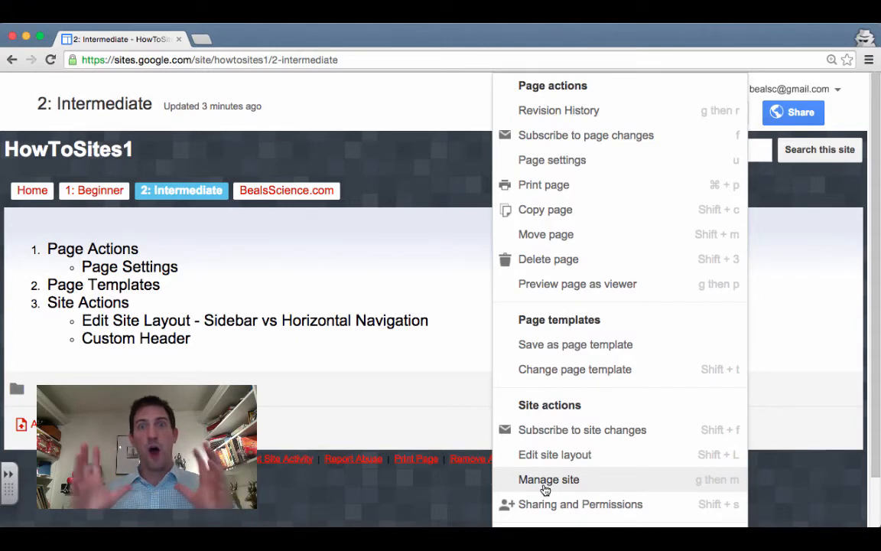
Re-enter Edit site layout and open the Configure site header dialog (theme default height, No Logo)
click(573, 456)
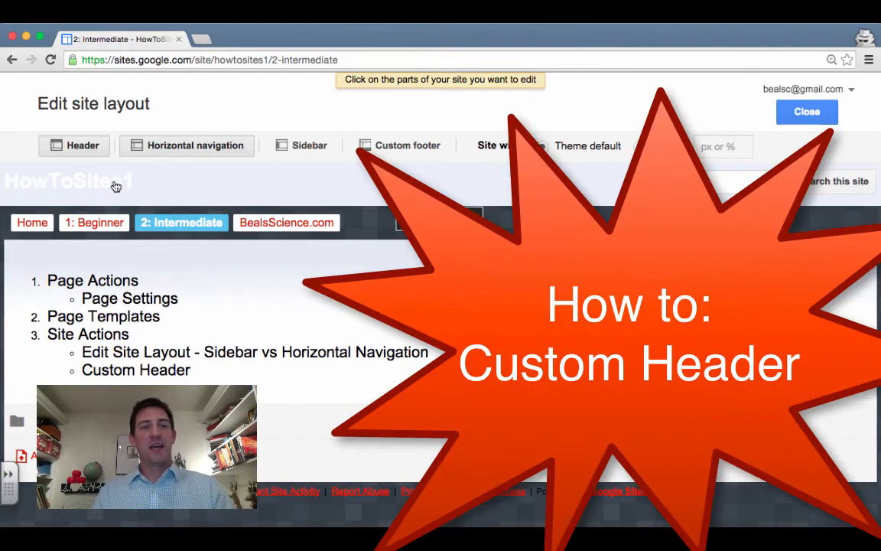
click(115, 186)
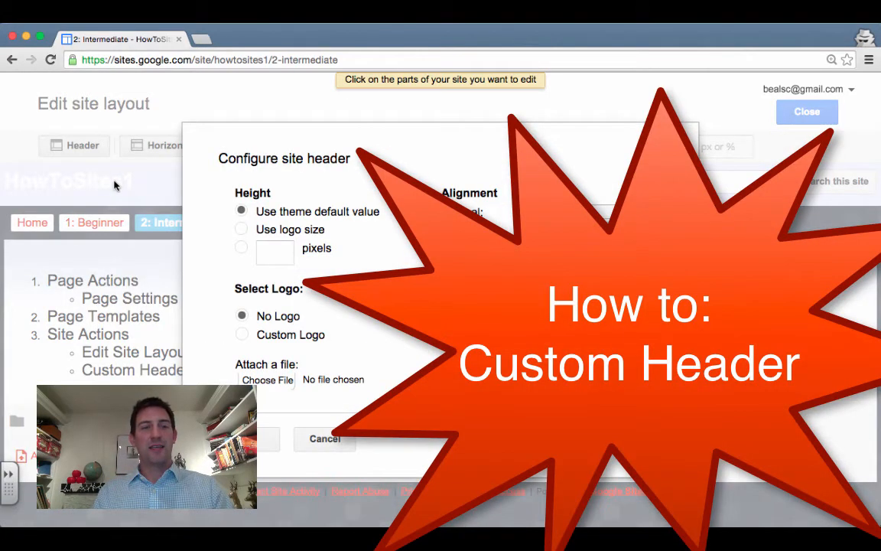
click(329, 438)
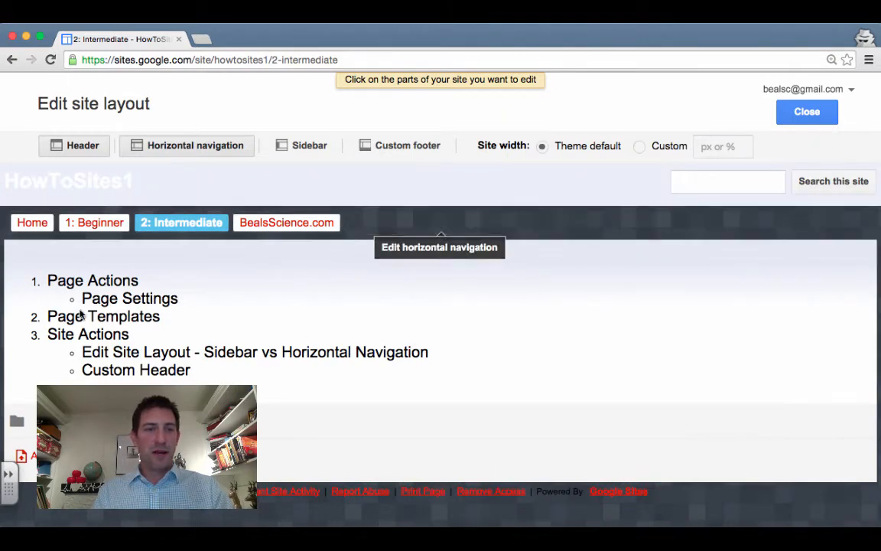
click(806, 111)
click(739, 113)
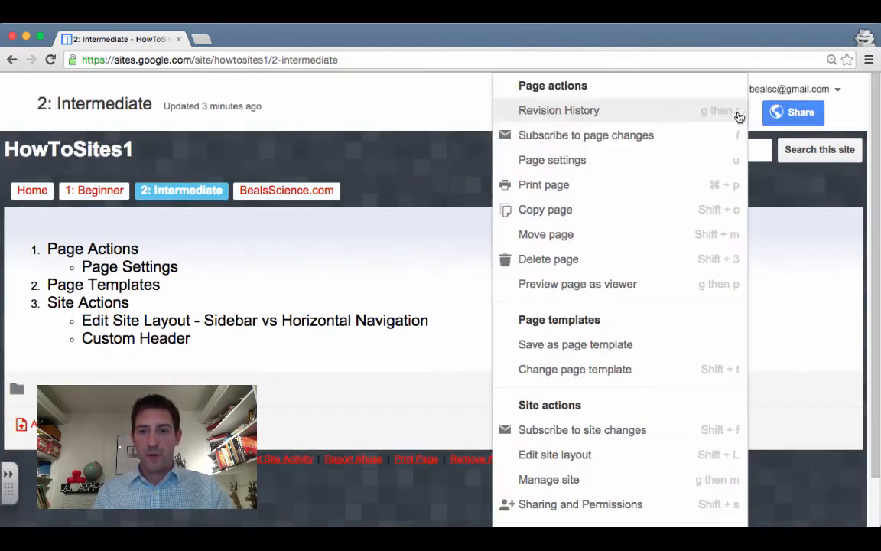
click(555, 455)
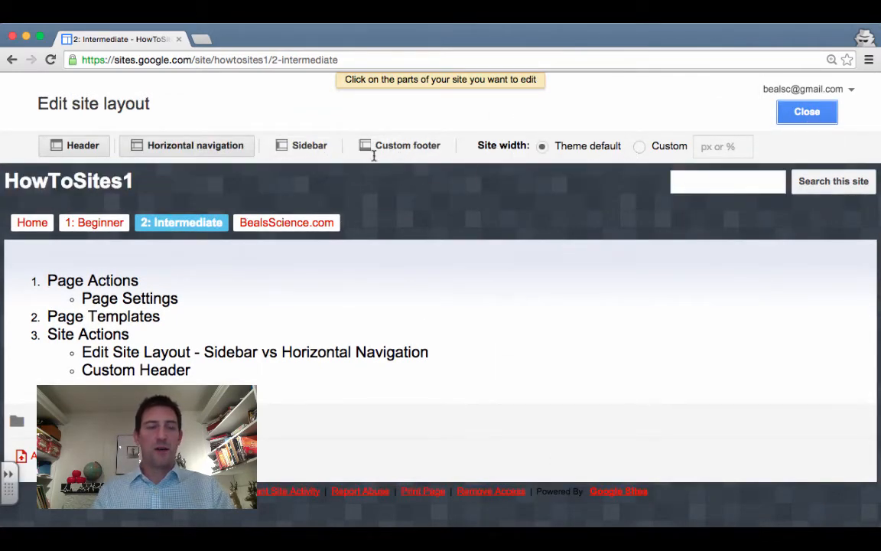
click(178, 188)
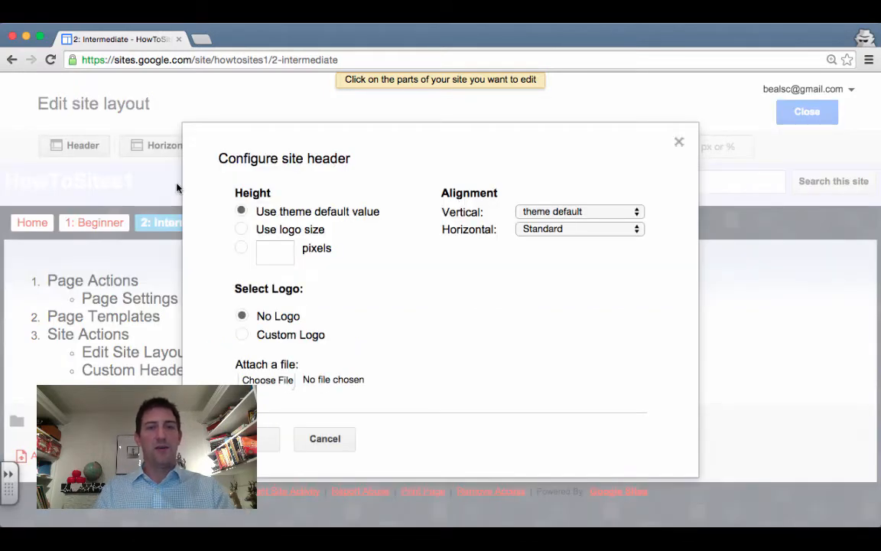
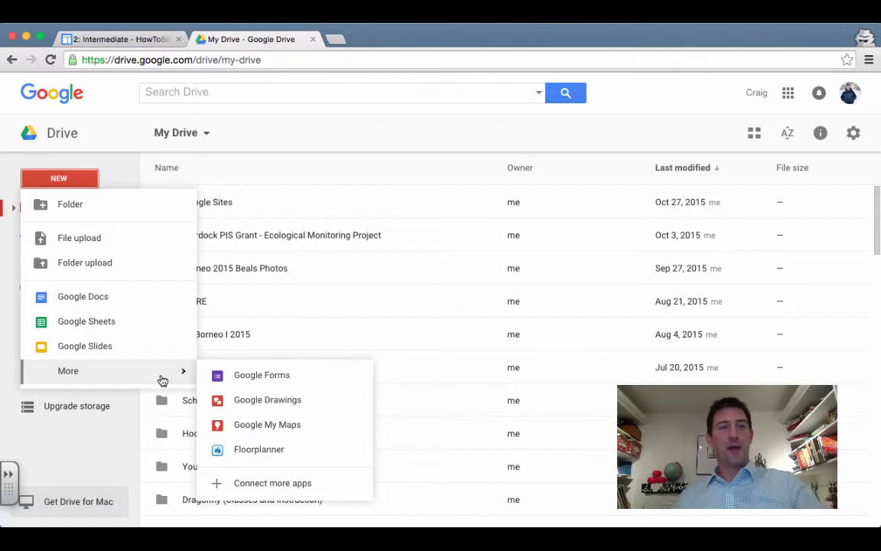
From Google Drive, create a new Google Drawings document via New > More
click(260, 408)
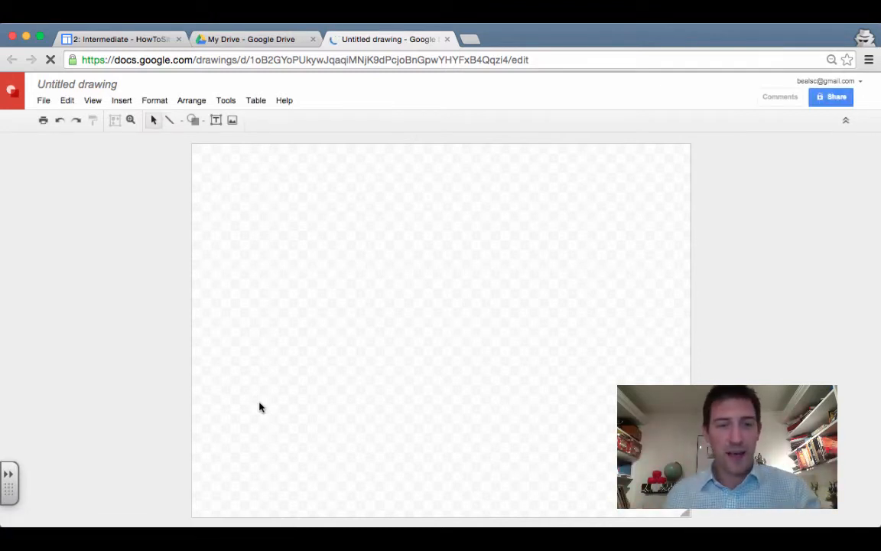
Add a text box reading 'HowToGoogleSites.com' and enlarge its font size
click(216, 120)
drag(202, 159, 559, 200)
text(HowToGoogleSites.com)
key(ctrl+a)
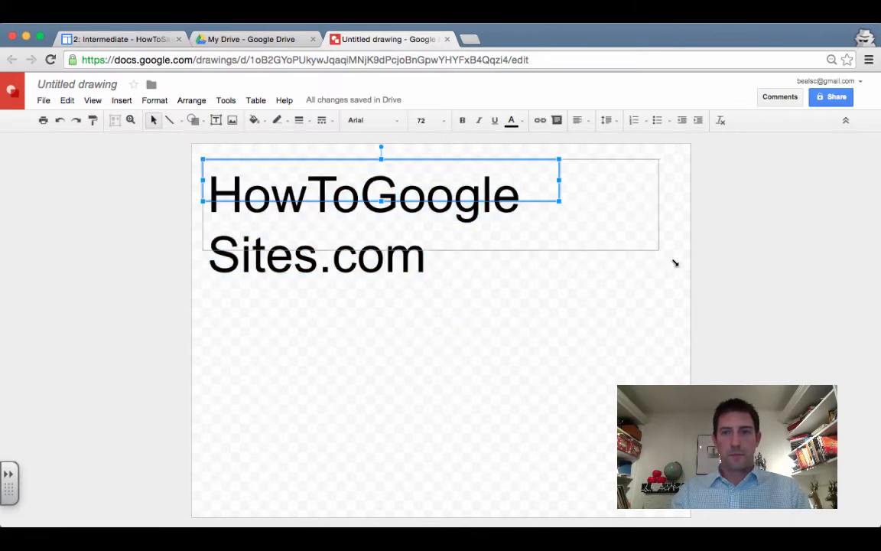
click(425, 120)
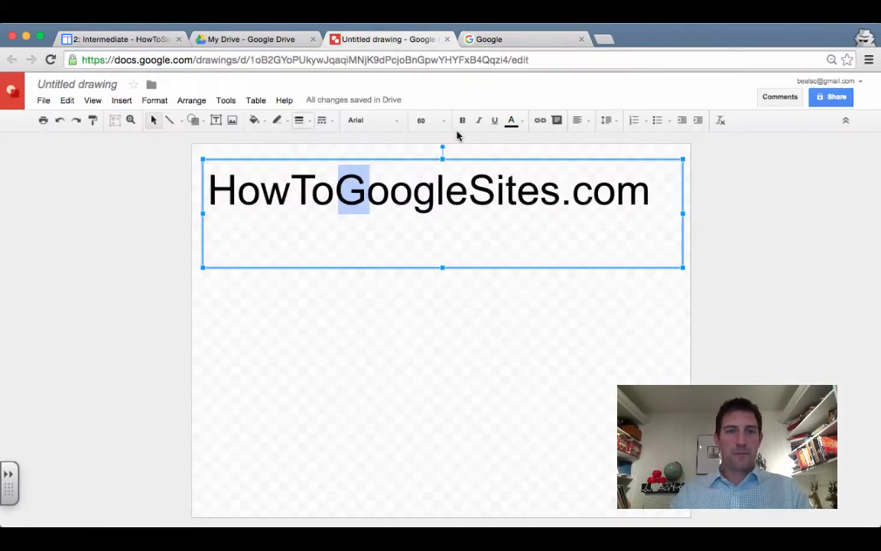
Bold the word Google, colouring its G blue and the two o's red and yellow
key(shift+Right)
key(shift+Right)
key(shift+Right)
key(shift+Right)
key(shift+Right)
click(462, 120)
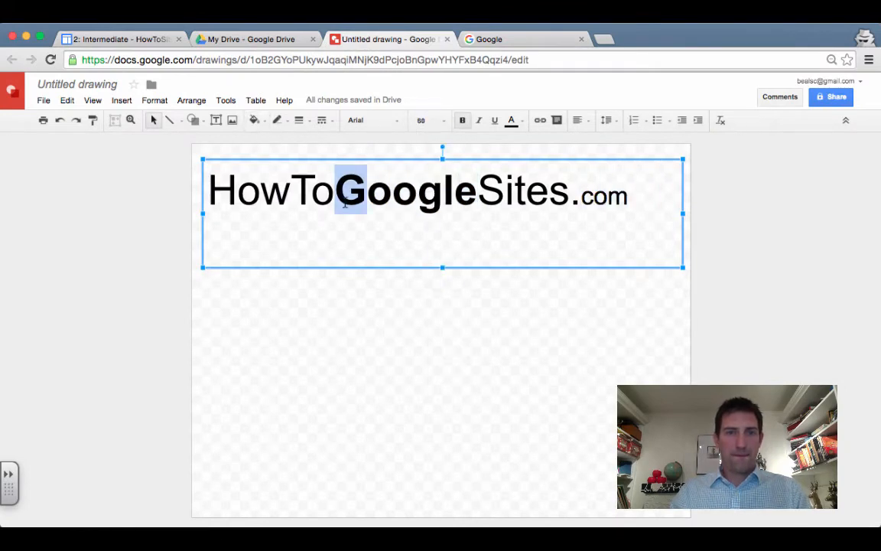
click(277, 120)
click(351, 177)
key(Left)
key(shift+Right)
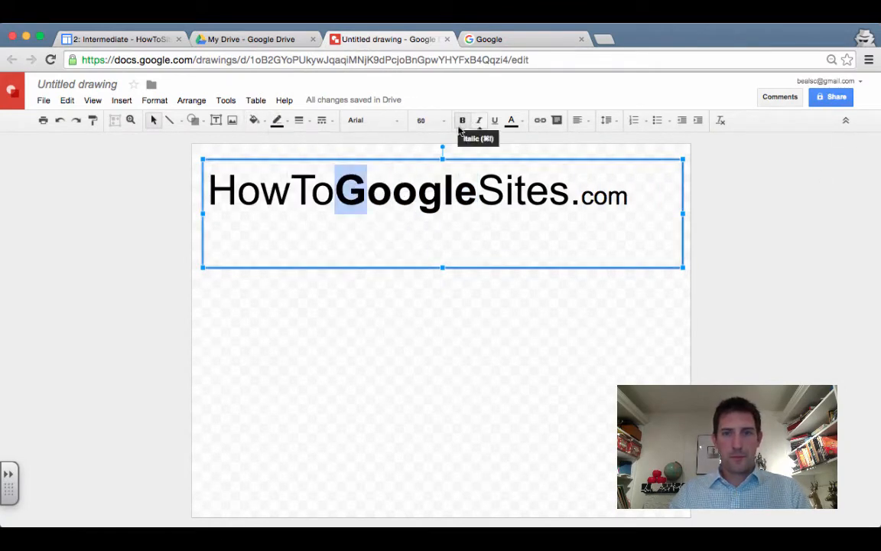
click(512, 120)
click(588, 240)
key(Right)
key(shift+Right)
click(513, 120)
click(528, 182)
key(Right)
key(shift+Right)
click(512, 120)
click(552, 182)
Colour the remaining Google letters: g blue, l green, e red
key(Right)
key(shift+Right)
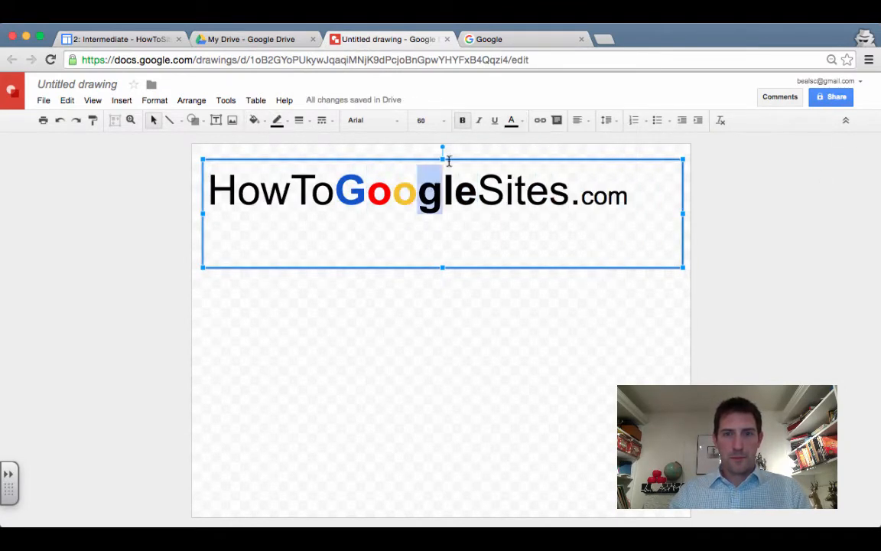
click(512, 120)
click(564, 230)
click(512, 120)
click(587, 240)
key(Right)
key(shift+Right)
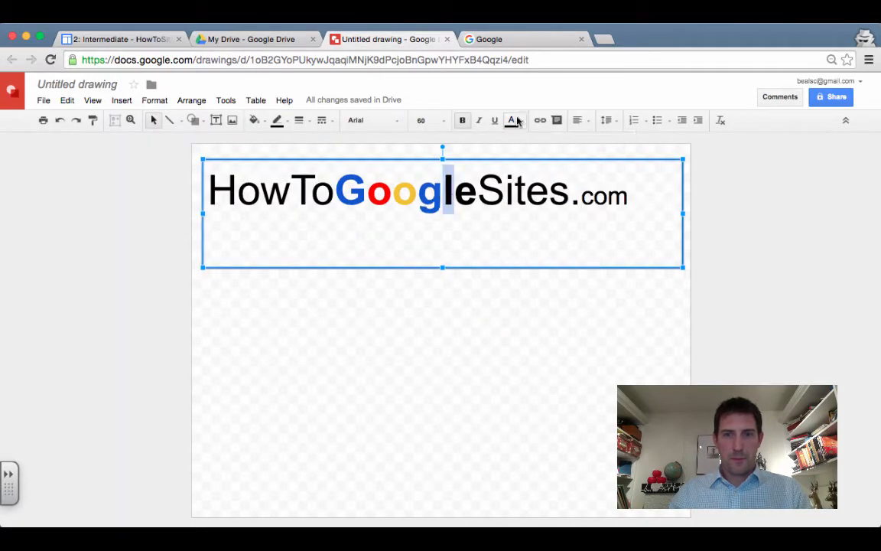
click(514, 120)
click(564, 229)
key(Right)
key(shift+Right)
click(493, 40)
click(423, 40)
click(513, 120)
click(528, 182)
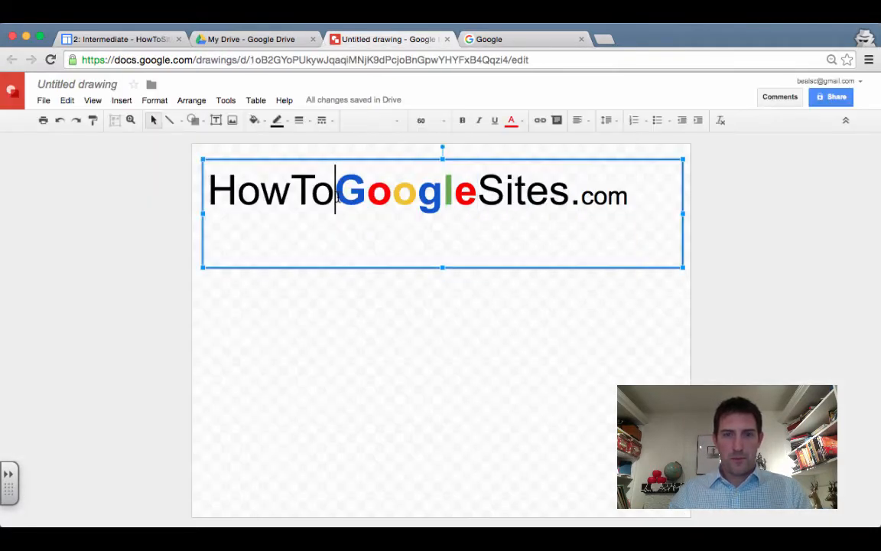
click(503, 326)
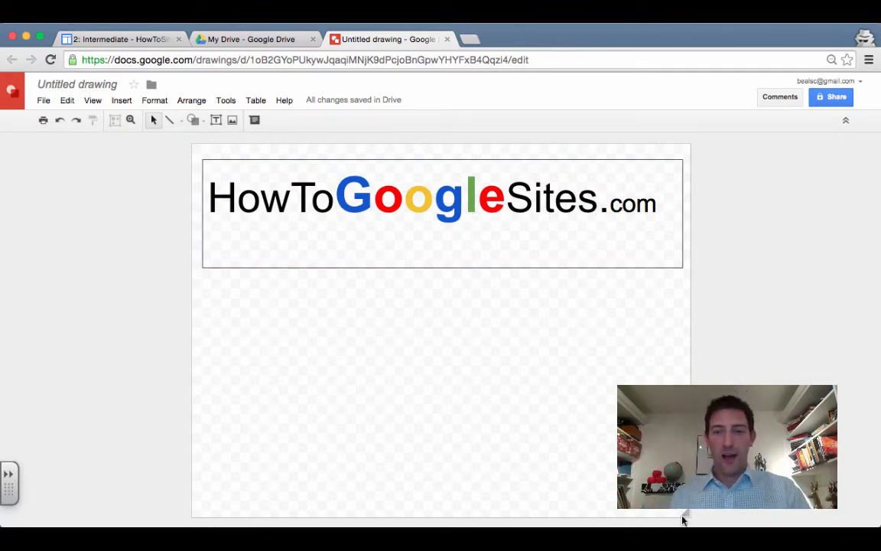
Shrink the drawing page to the logo and fit the text box to the page
mouse_move(686, 513)
mouse_down()
mouse_move(687, 246)
mouse_move(684, 224)
mouse_move(658, 220)
mouse_move(663, 230)
mouse_up()
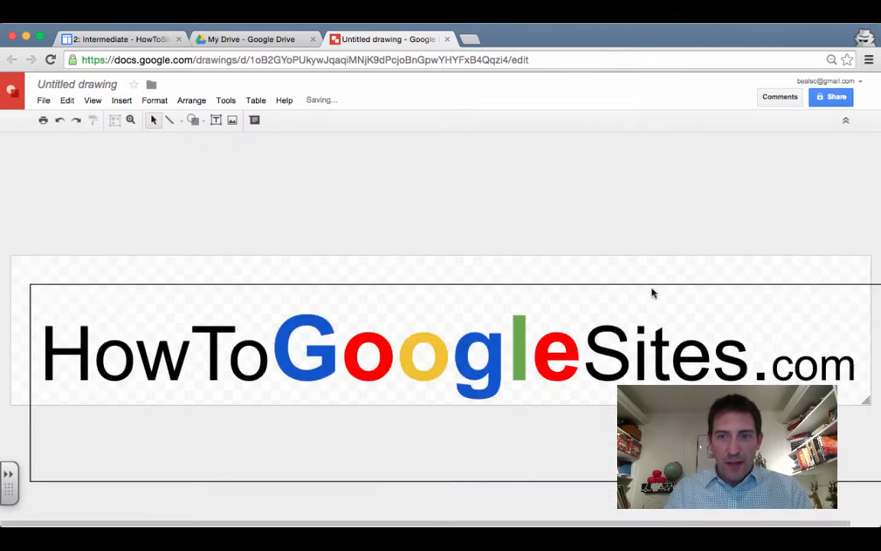
click(584, 314)
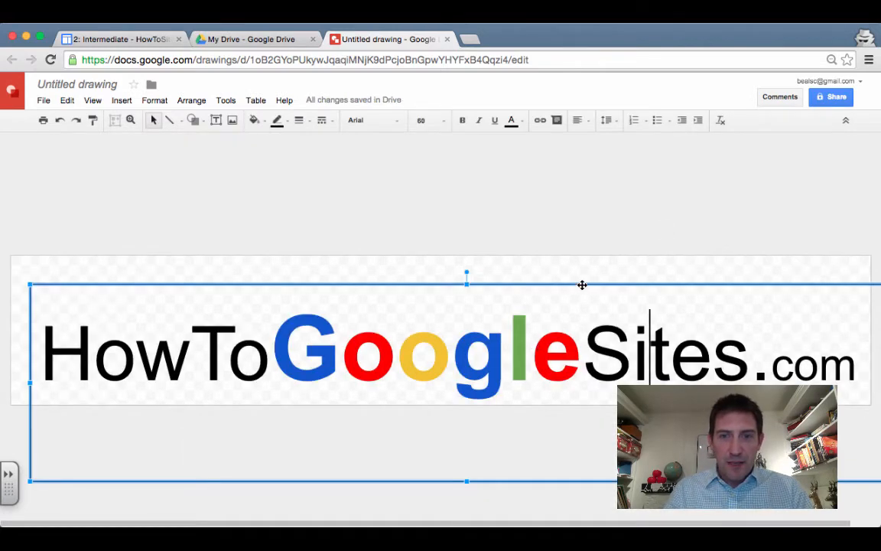
scroll(582, 278, right, 1)
drag(583, 279, 582, 248)
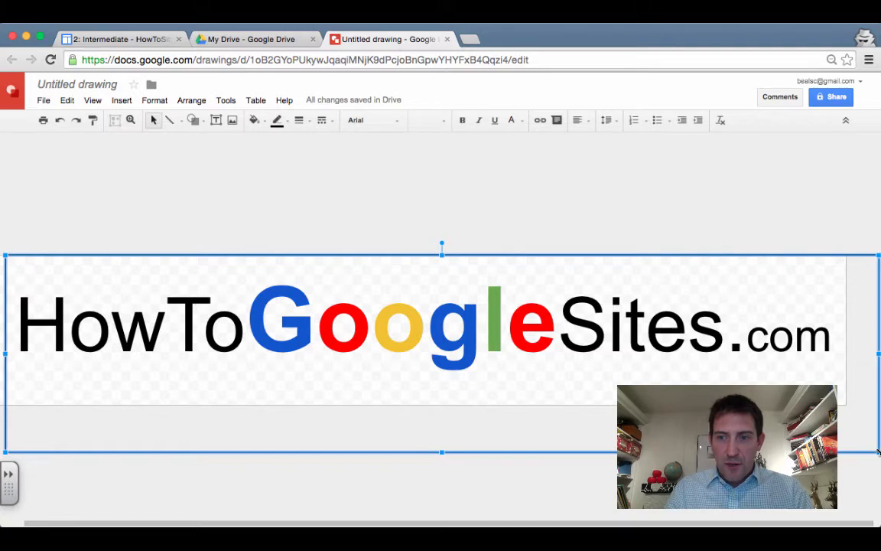
drag(878, 451, 836, 385)
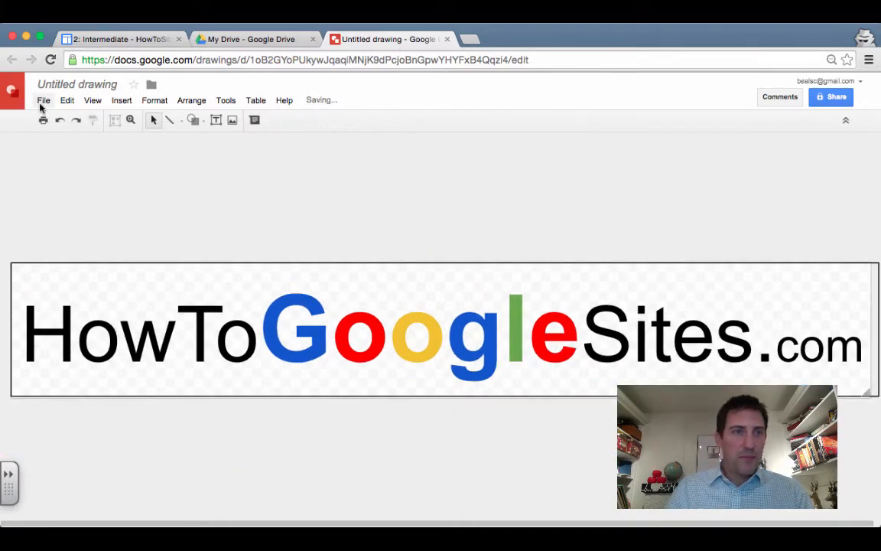
Download the drawing as a PNG image
click(43, 102)
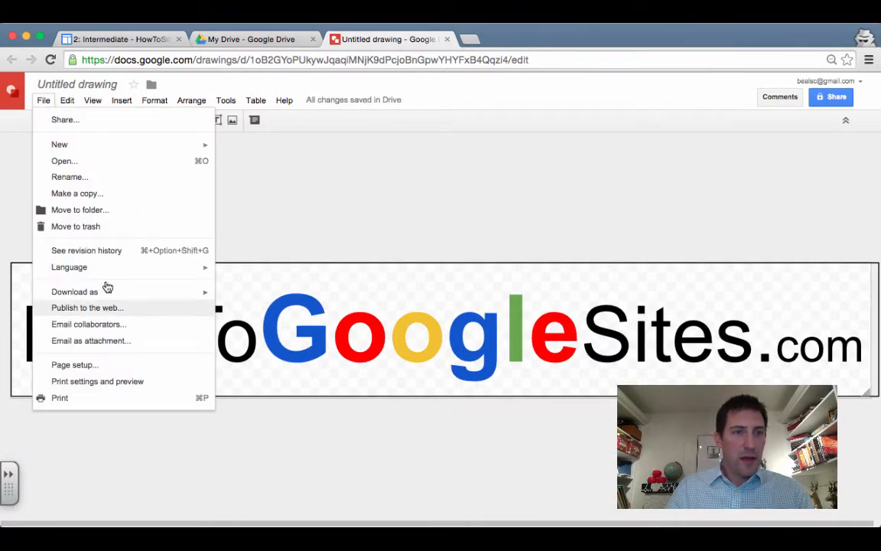
mouse_move(191, 297)
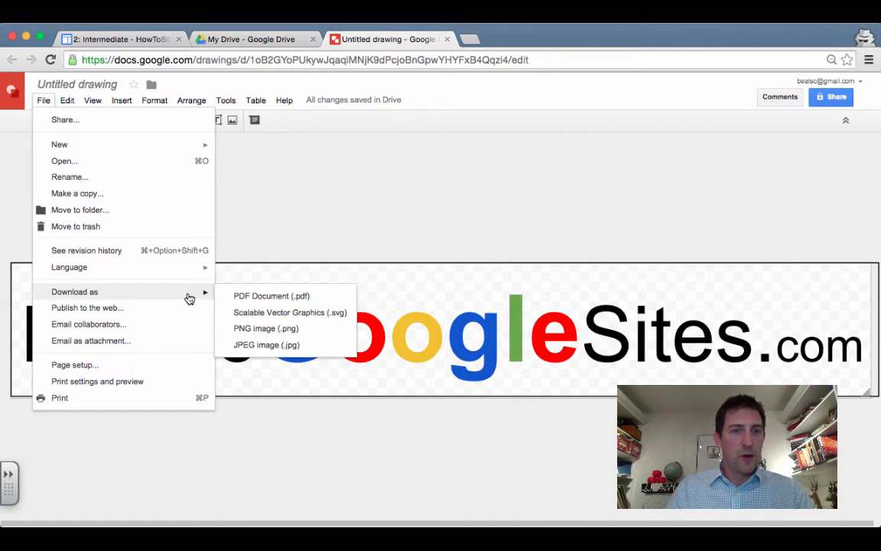
click(318, 335)
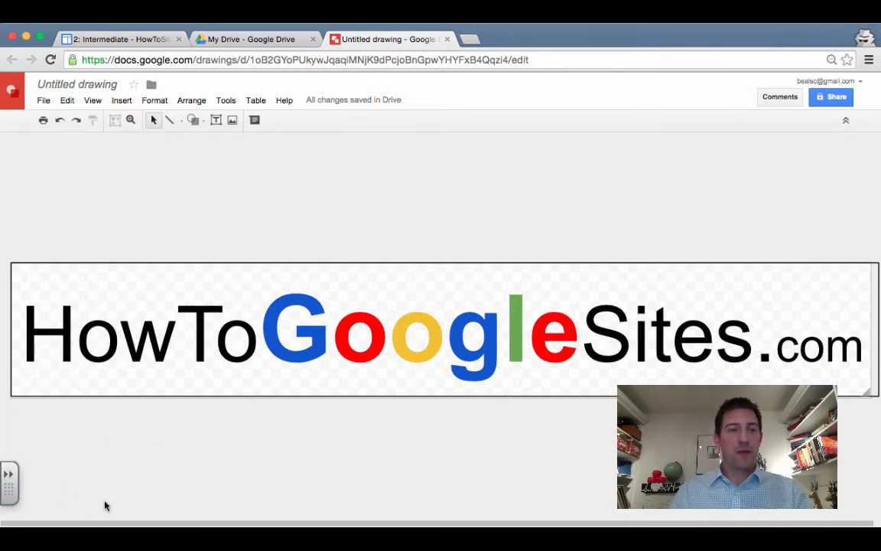
Set 'Untitled drawing.png' as the custom header logo and close the layout editor
click(313, 39)
click(120, 39)
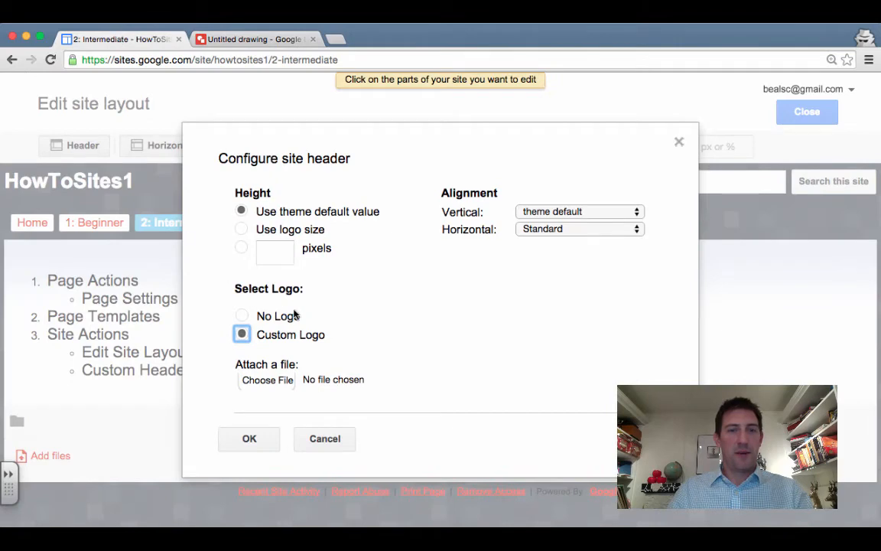
click(268, 380)
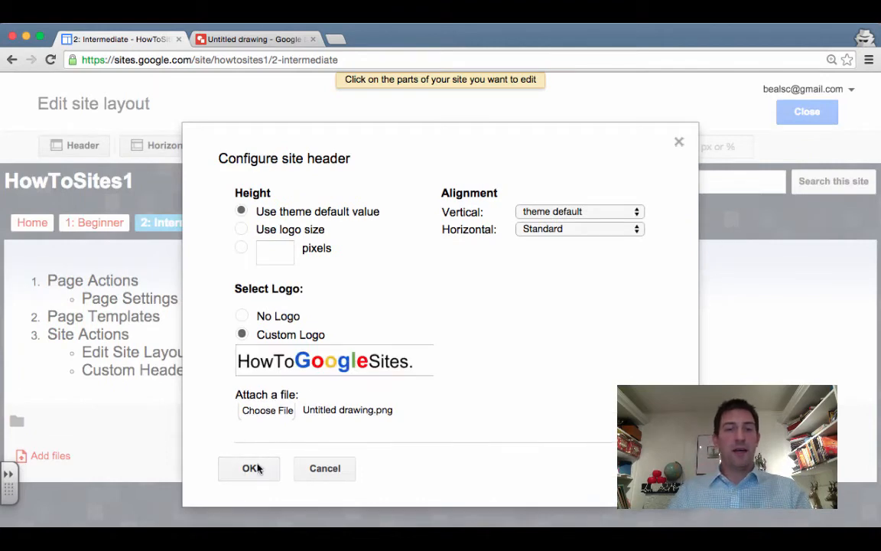
click(253, 468)
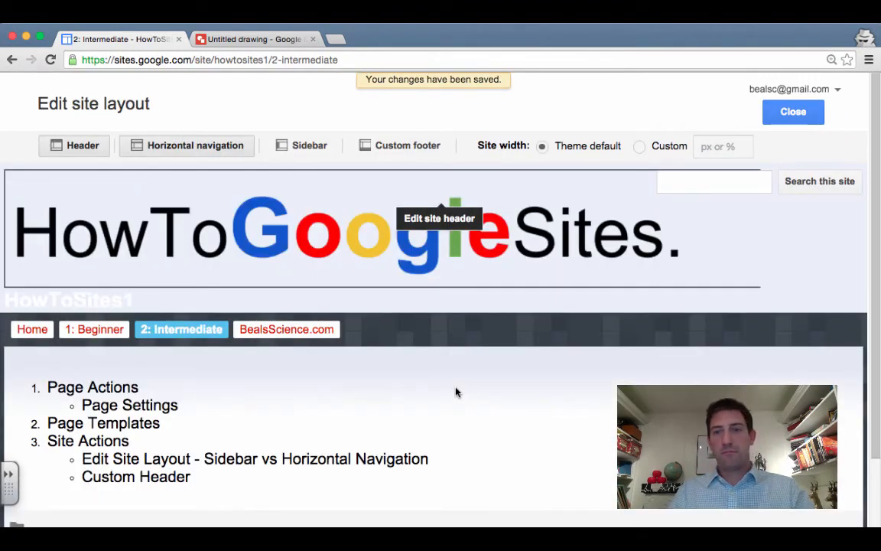
click(815, 116)
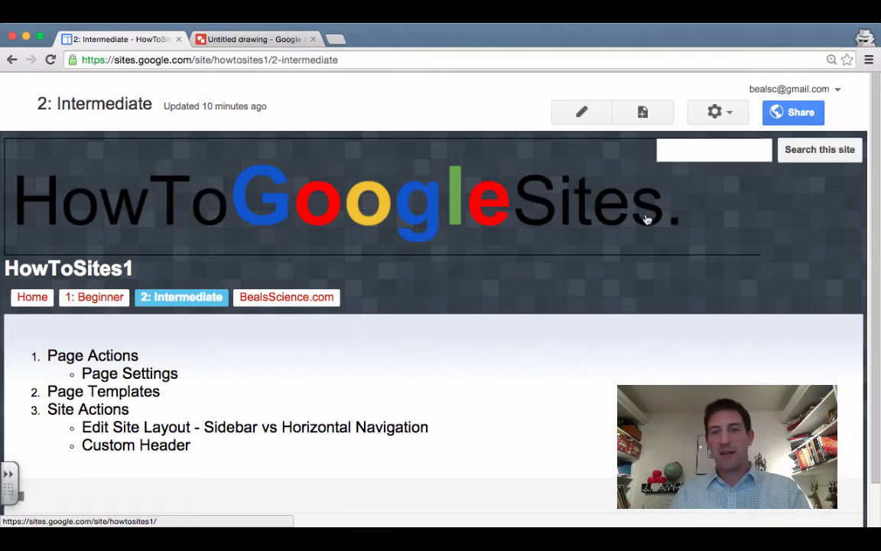
Make the logo text box outline transparent and colour the word HowTo near-white
click(249, 41)
click(34, 395)
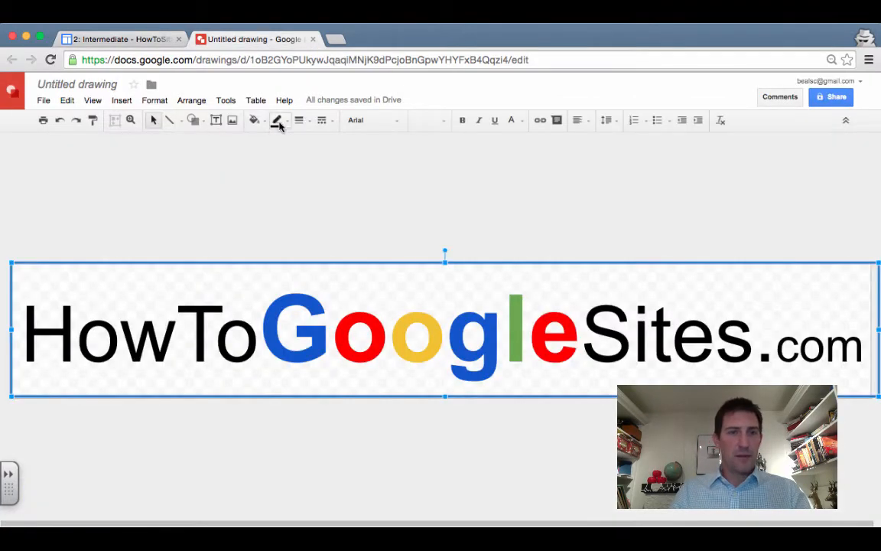
click(278, 121)
click(314, 143)
drag(257, 340, 23, 341)
click(512, 121)
click(627, 159)
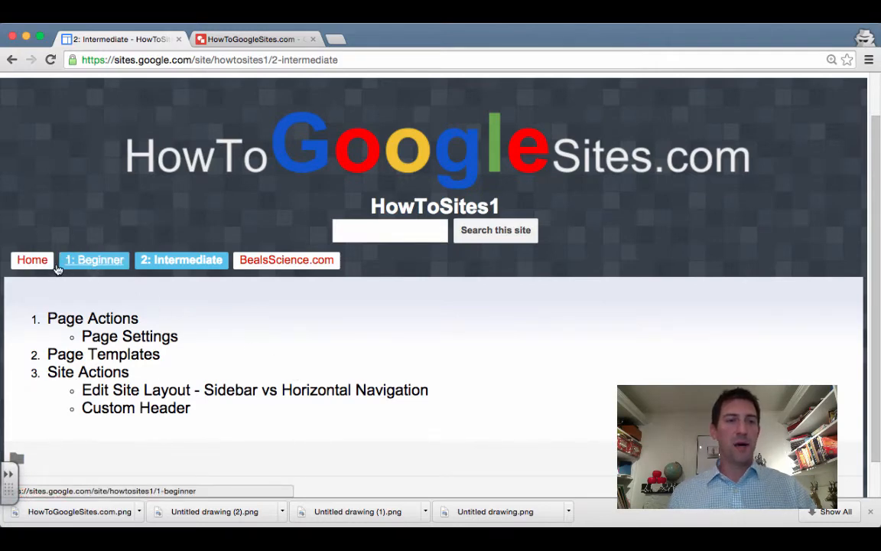
Preview the Home page as a viewer, then visit 1: Beginner, 2: Intermediate and 3: Advanced
click(32, 260)
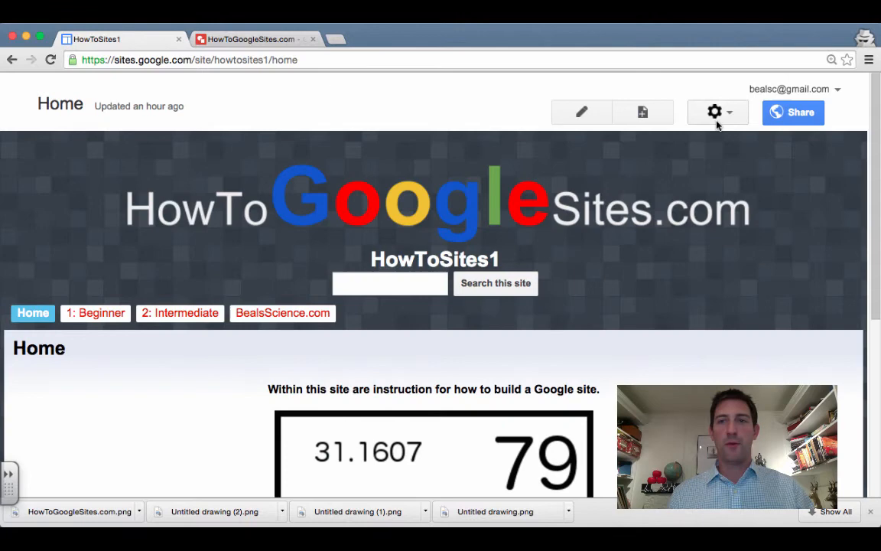
click(716, 121)
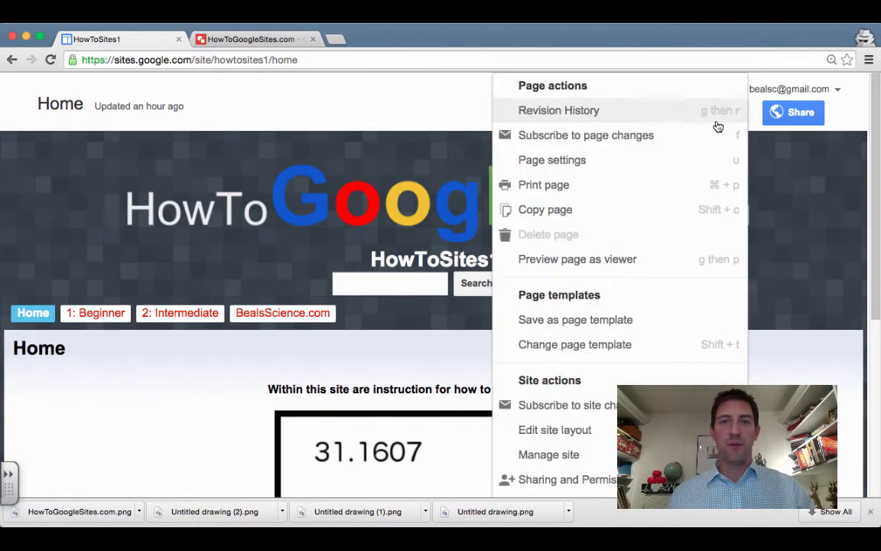
click(633, 260)
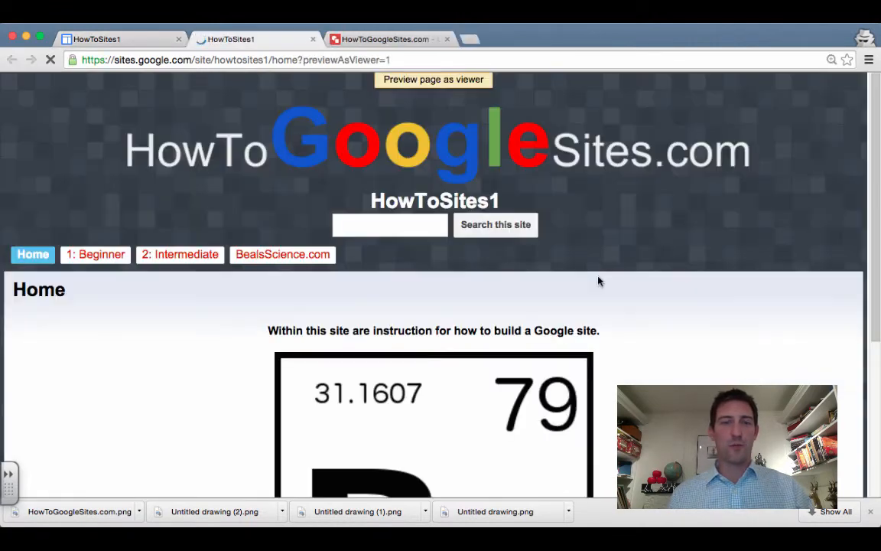
scroll(433, 283, down, 6)
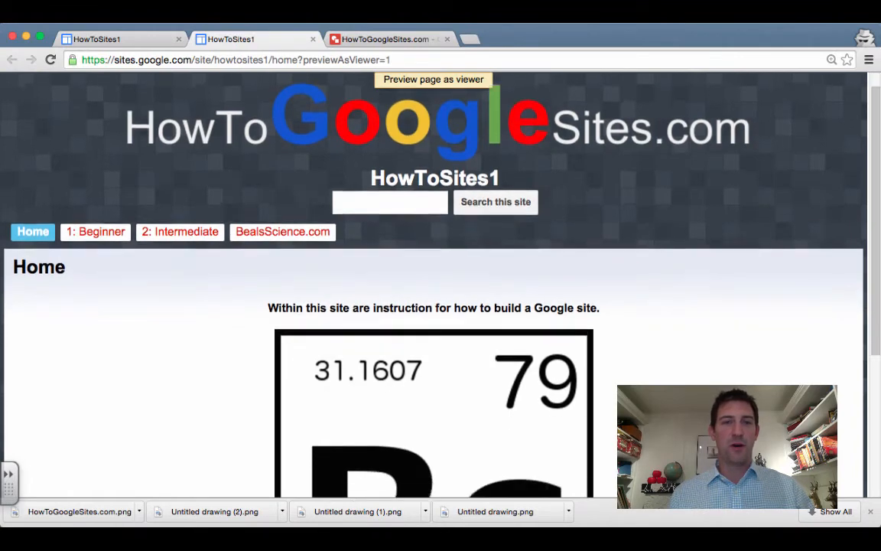
scroll(230, 324, up, 6)
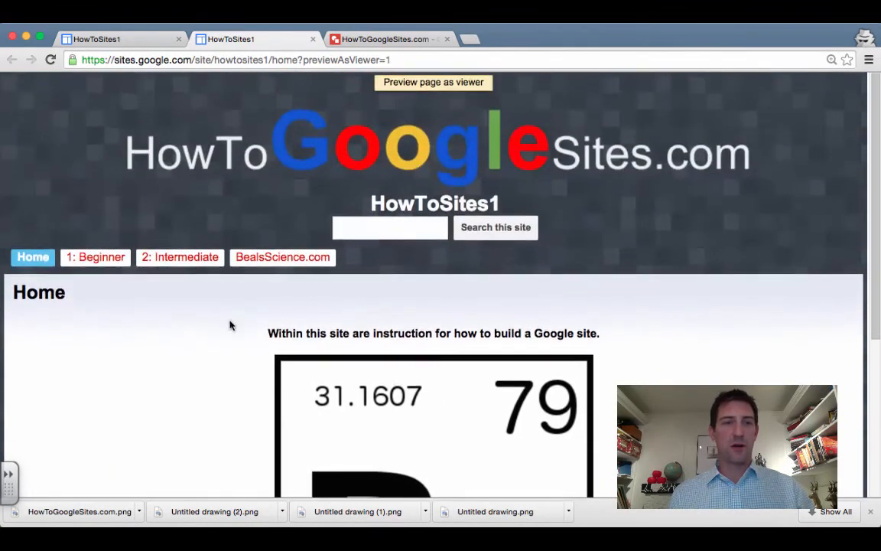
click(108, 260)
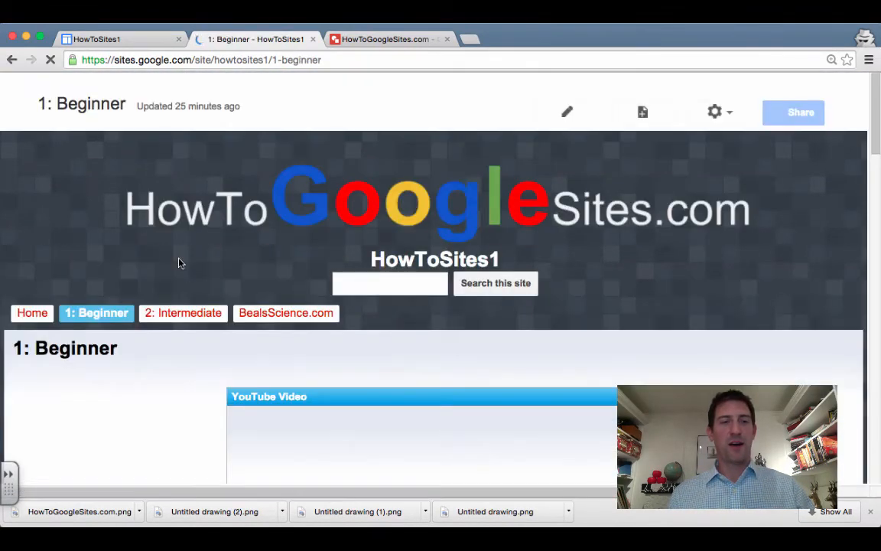
scroll(187, 311, down, 5)
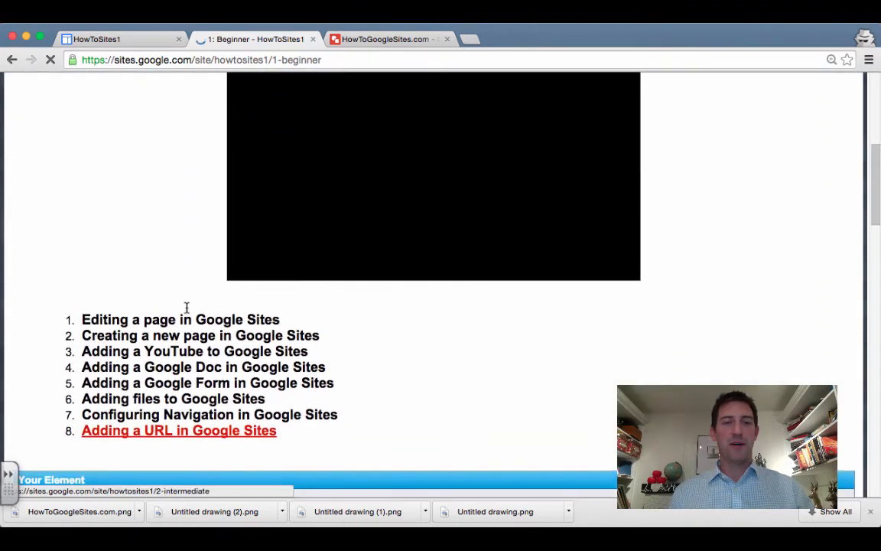
scroll(186, 309, up, 6)
click(197, 229)
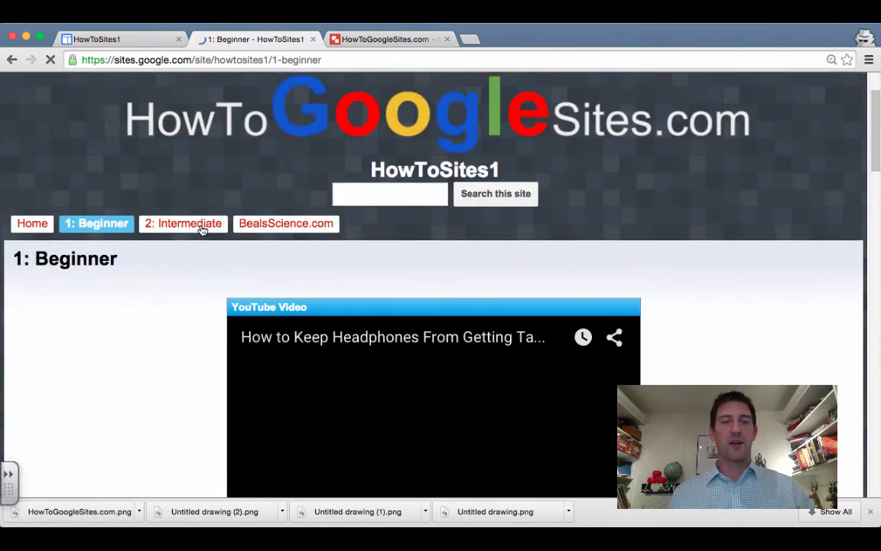
click(203, 223)
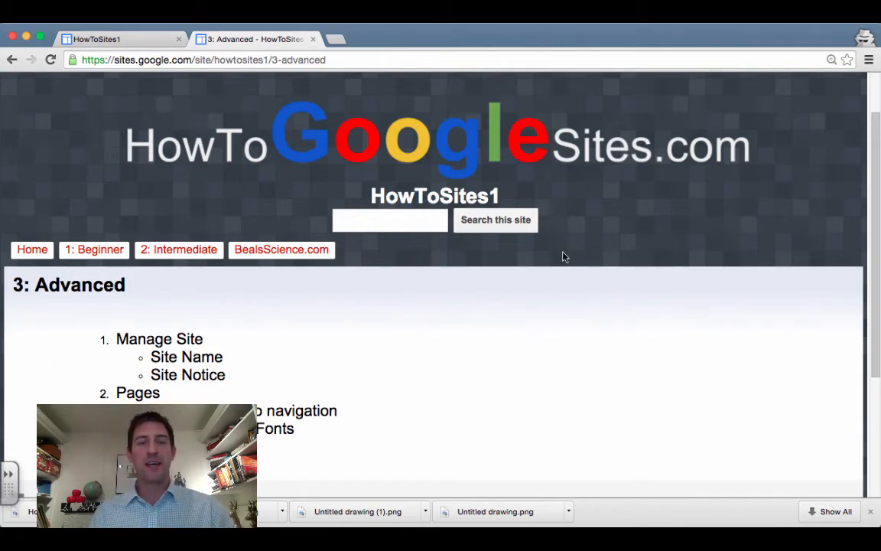
scroll(564, 256, up, 2)
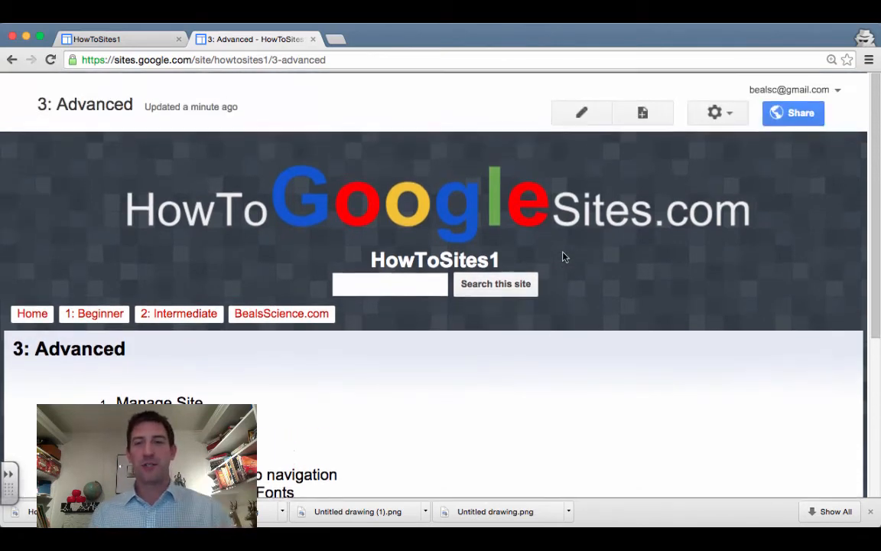
Go to Manage site and look over the Site name setting
click(726, 115)
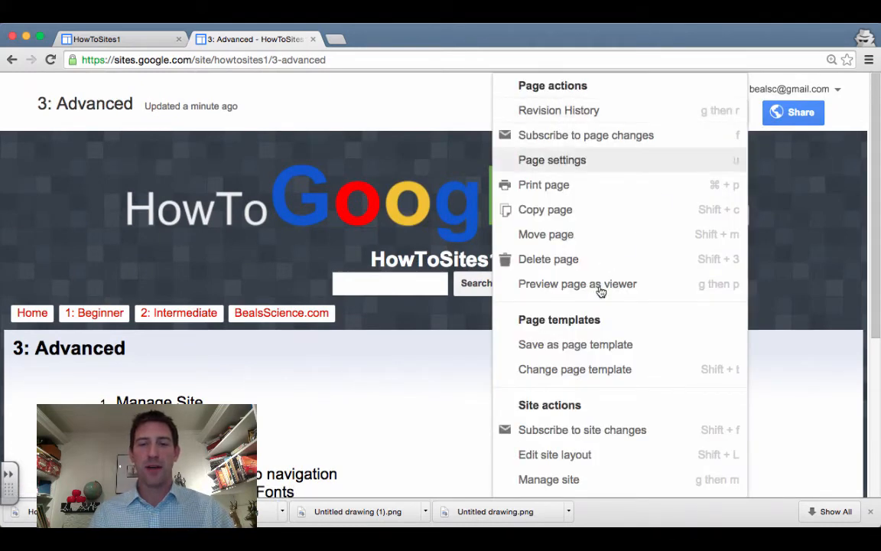
scroll(599, 309, down, 4)
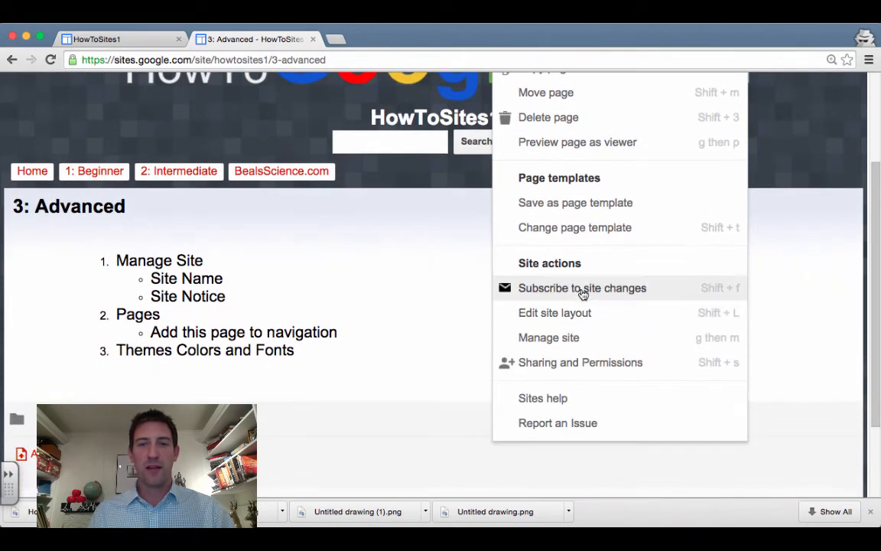
scroll(582, 295, up, 1)
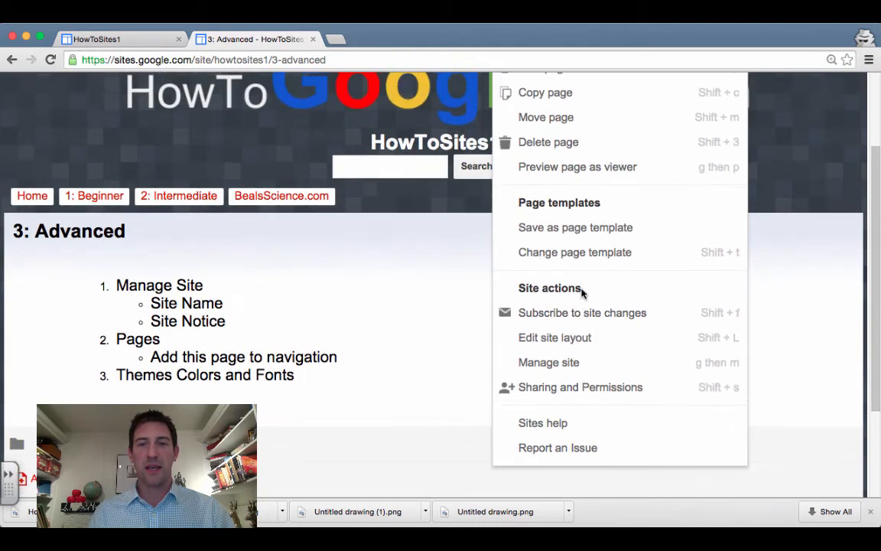
click(572, 366)
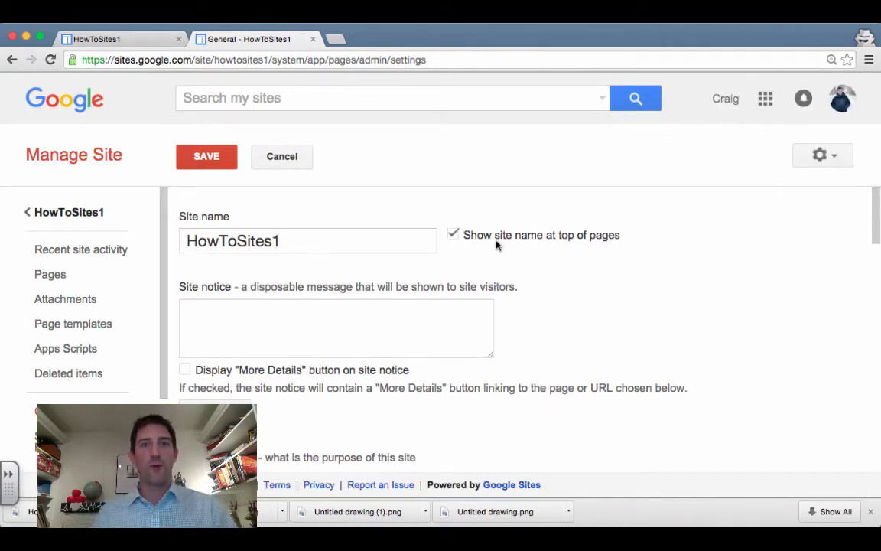
drag(176, 218, 236, 218)
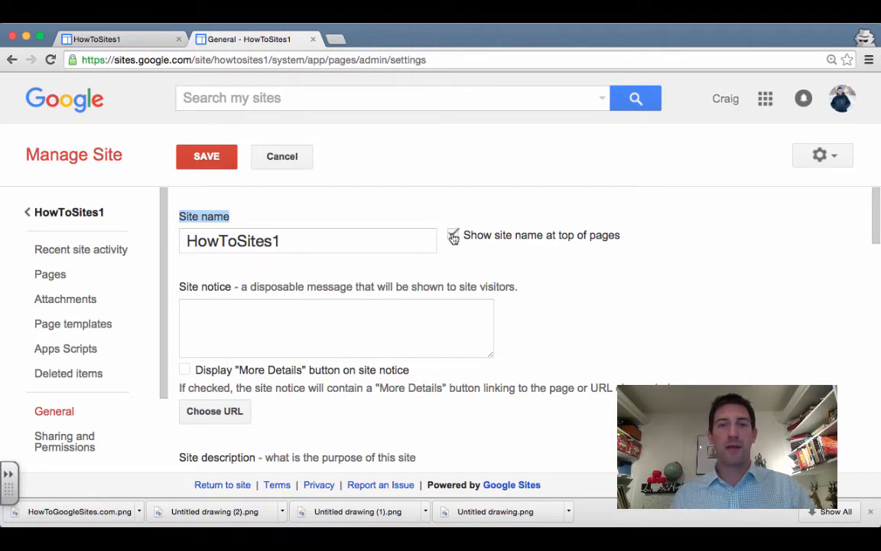
click(117, 42)
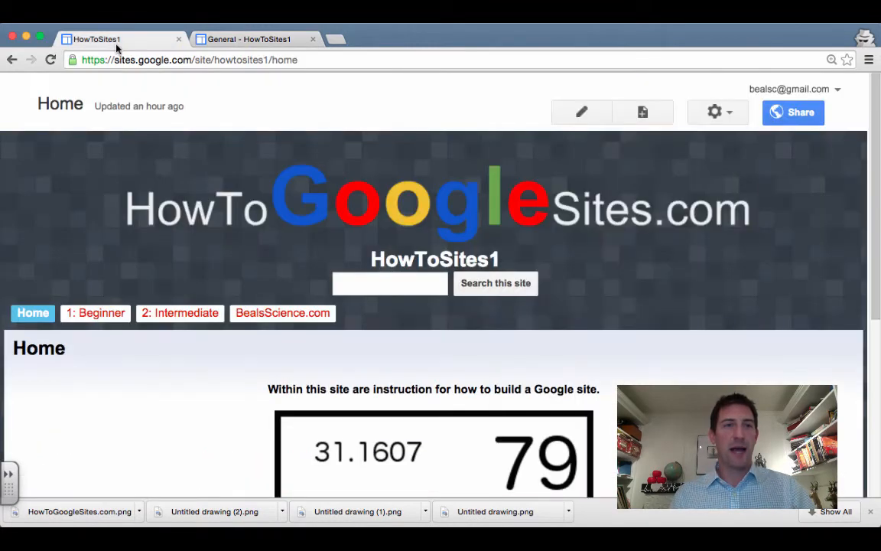
click(234, 40)
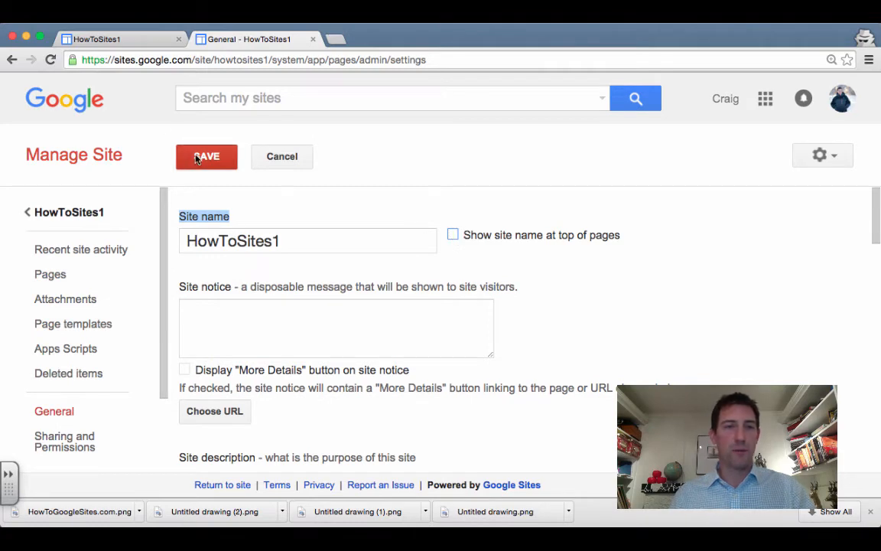
Review the General settings, including the site analytics choices, leaving them unchanged
click(216, 315)
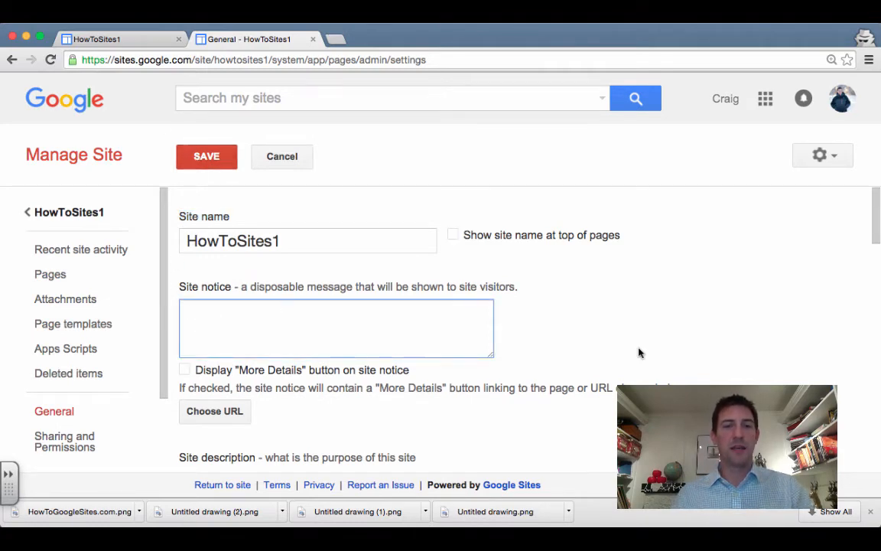
scroll(639, 353, down, 1)
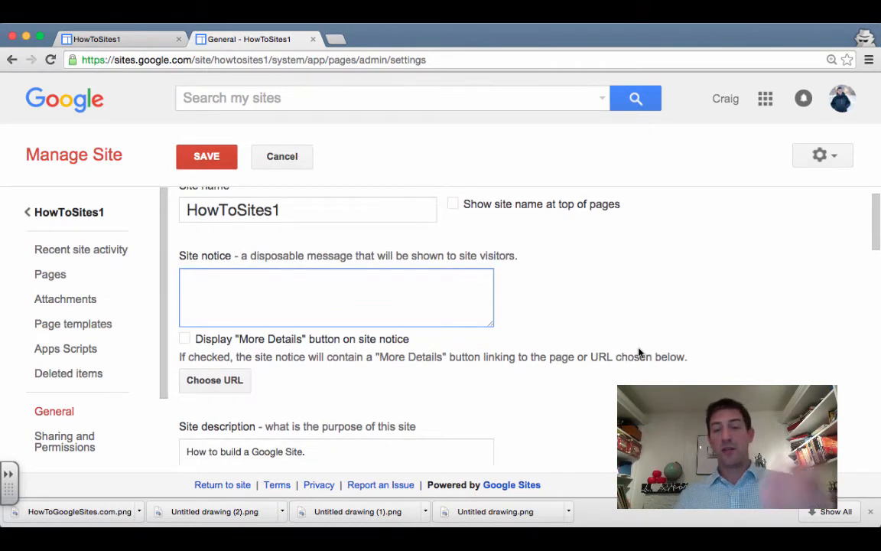
scroll(640, 353, down, 1)
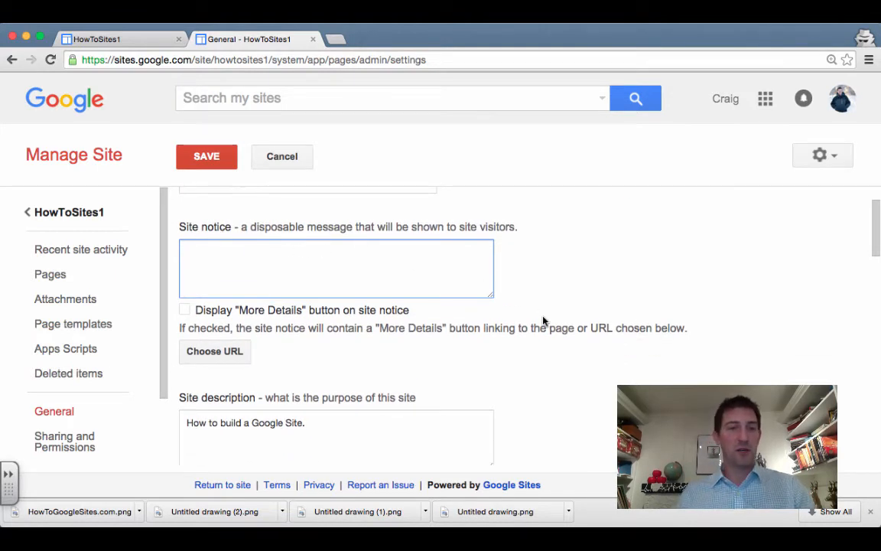
scroll(543, 321, down, 2)
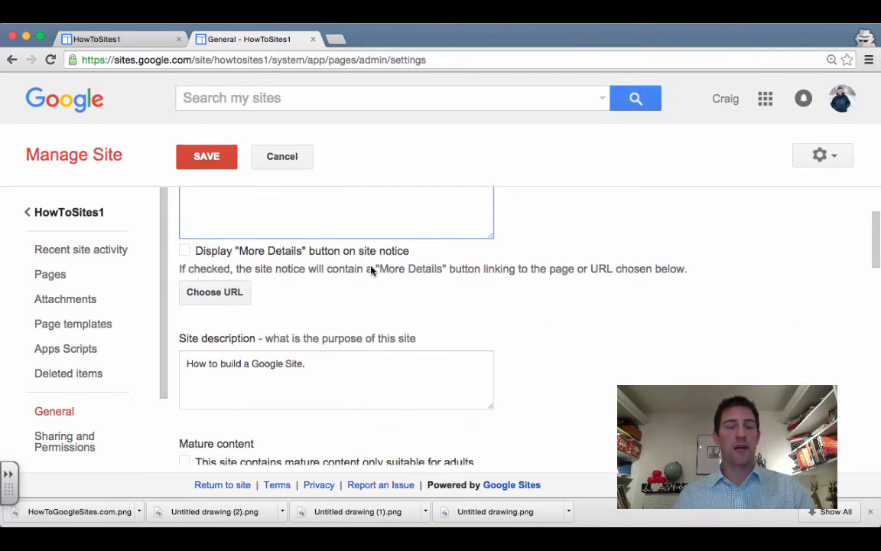
scroll(665, 371, down, 2)
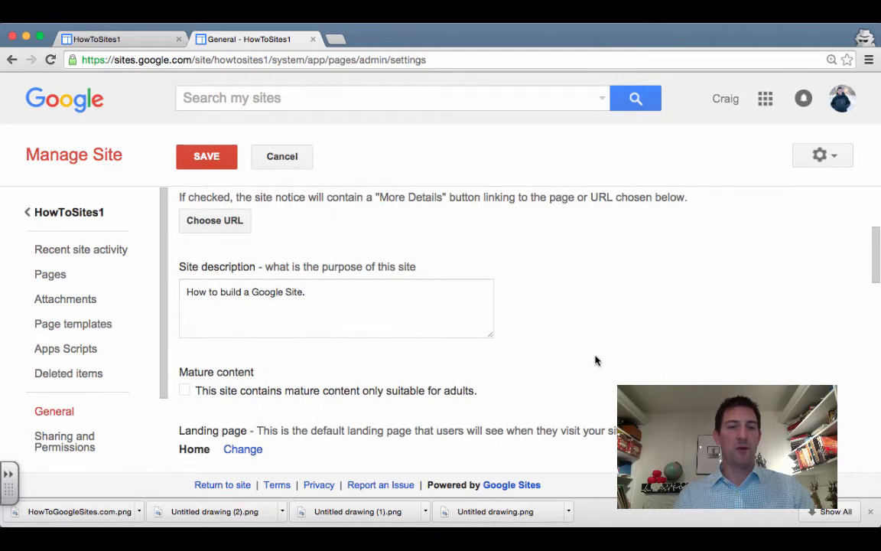
scroll(597, 360, down, 4)
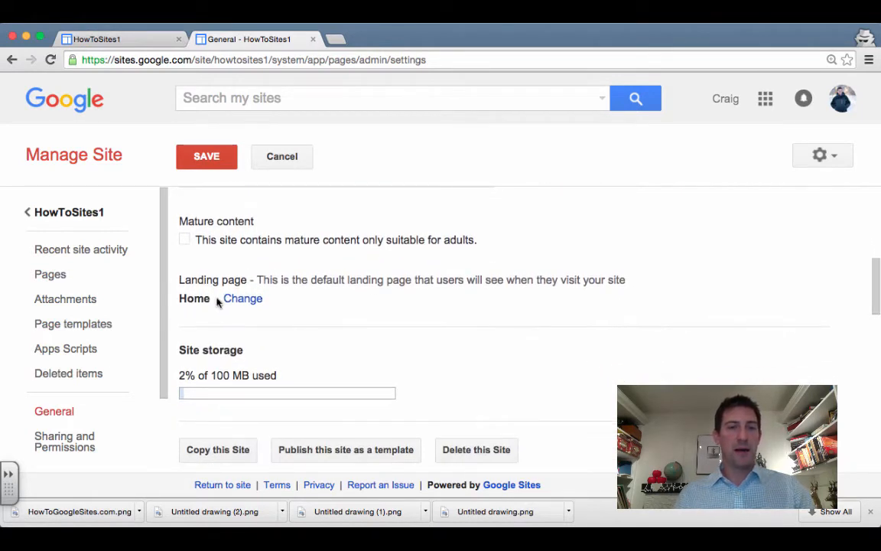
scroll(606, 309, down, 2)
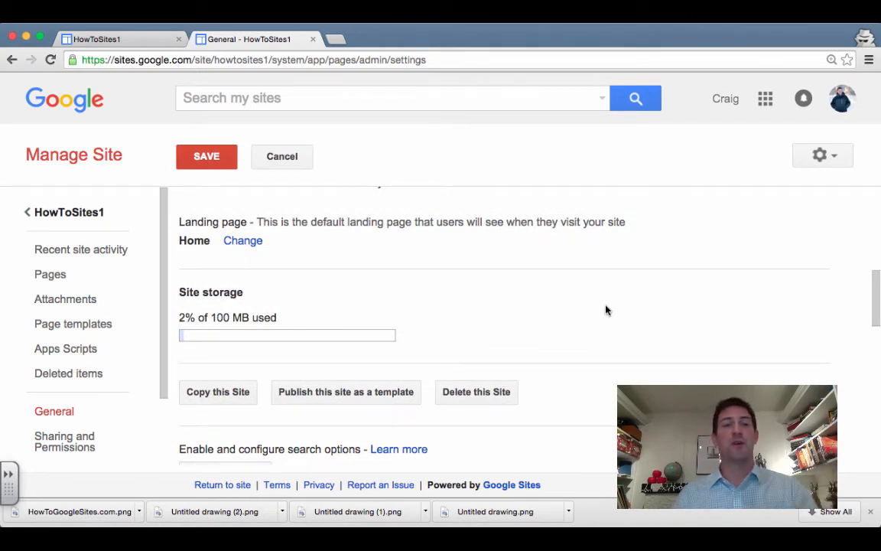
scroll(606, 310, down, 1)
scroll(606, 309, up, 1)
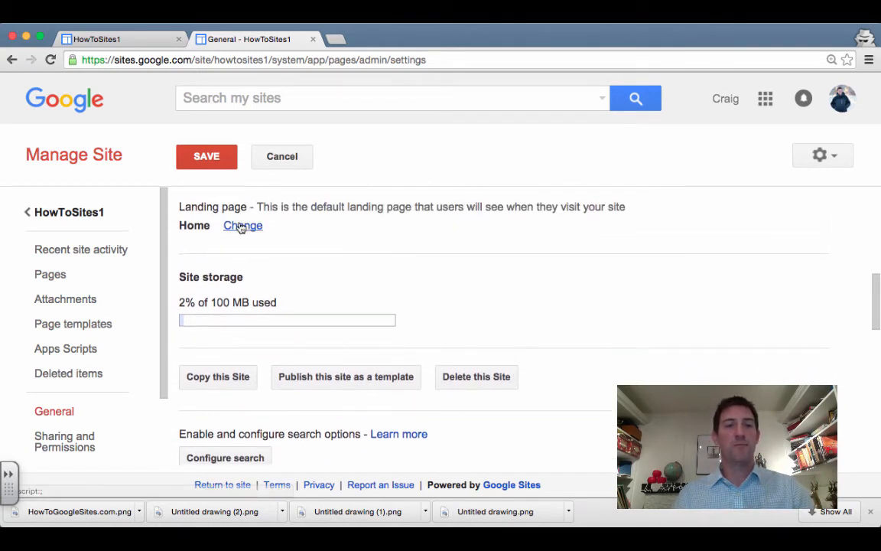
scroll(560, 319, down, 2)
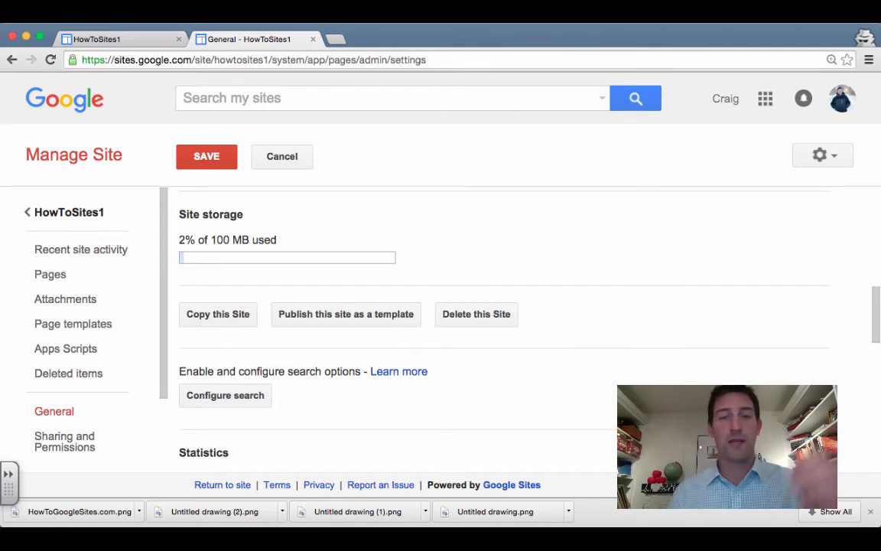
scroll(505, 329, down, 1)
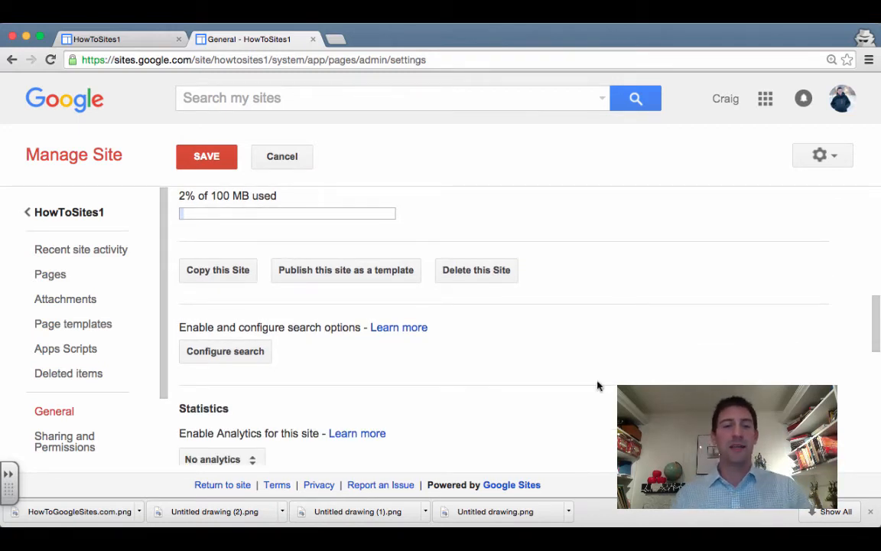
scroll(598, 385, down, 1)
scroll(558, 363, down, 2)
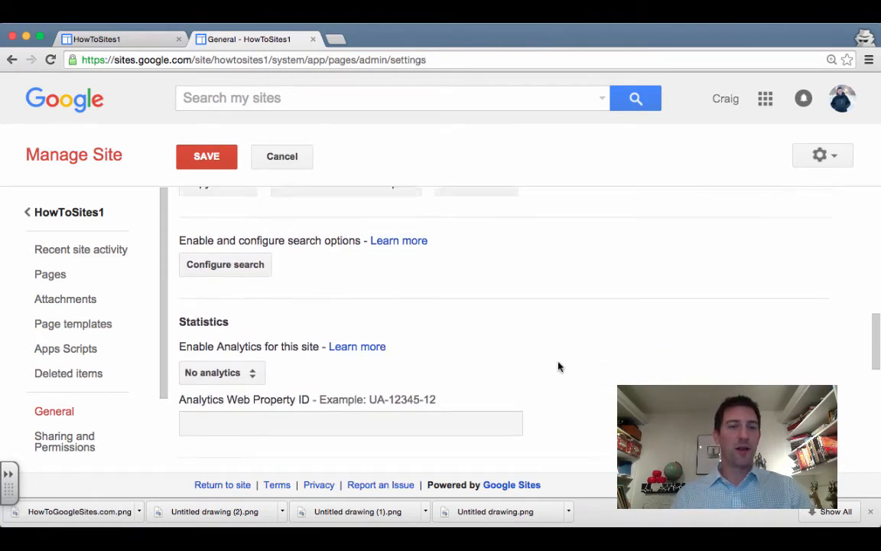
click(247, 325)
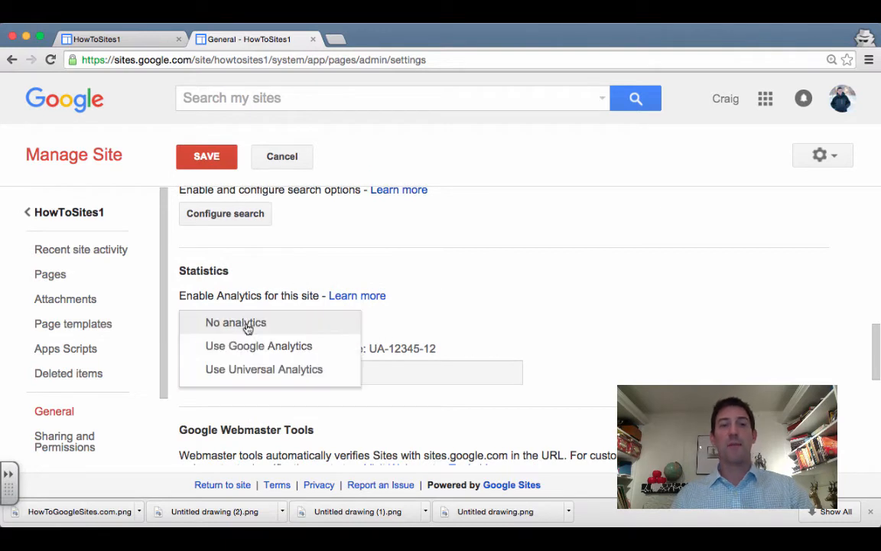
click(457, 300)
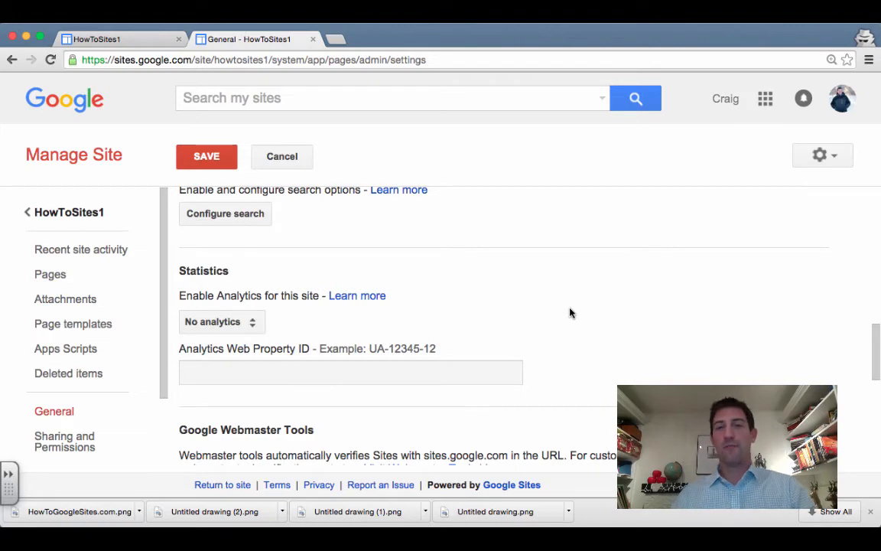
Turn on 'Automatically adjust site to mobile phones' and save the settings
scroll(570, 312, down, 2)
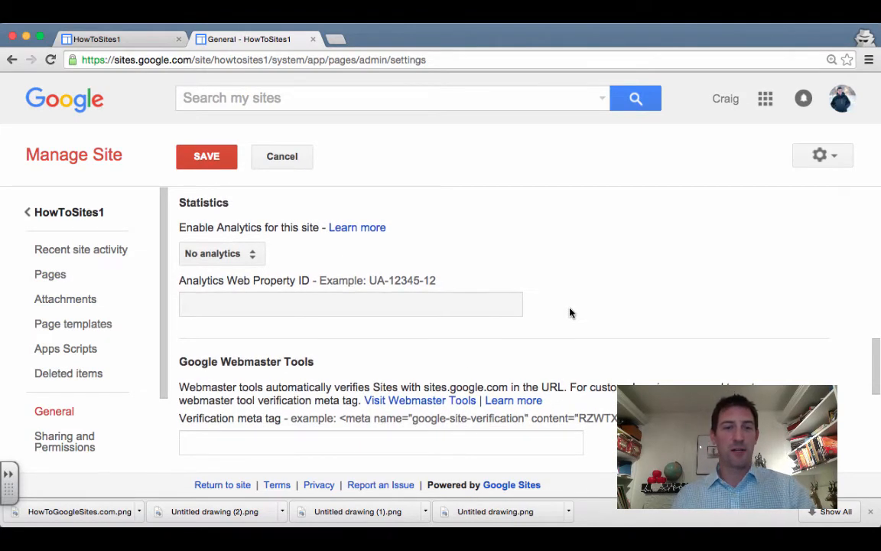
scroll(570, 312, down, 5)
scroll(569, 312, down, 4)
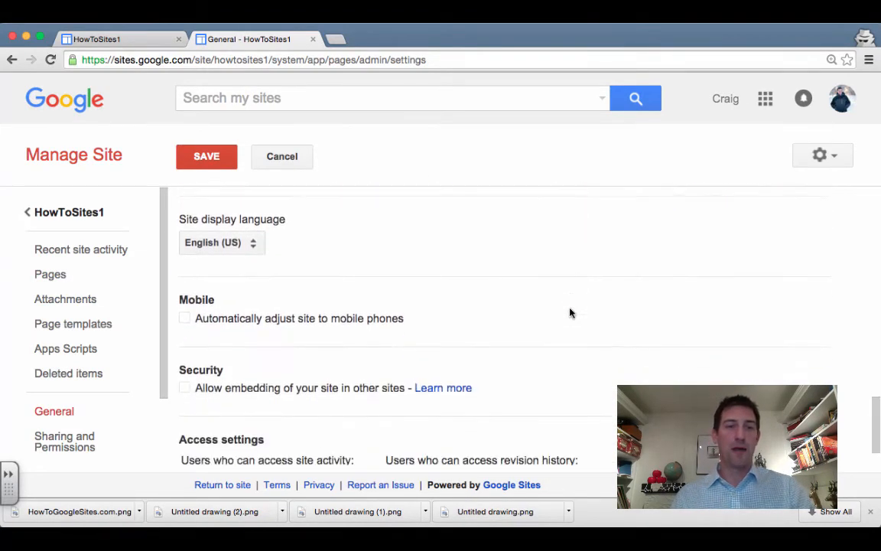
click(184, 266)
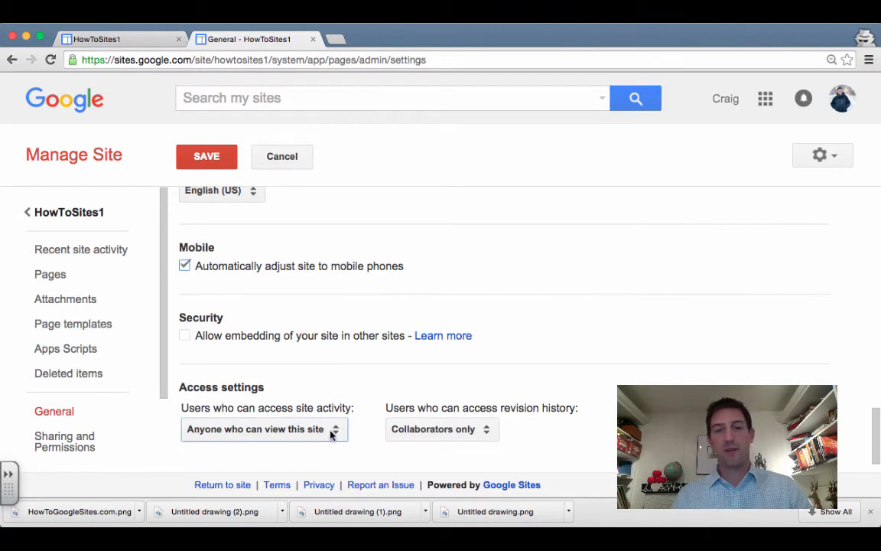
click(202, 155)
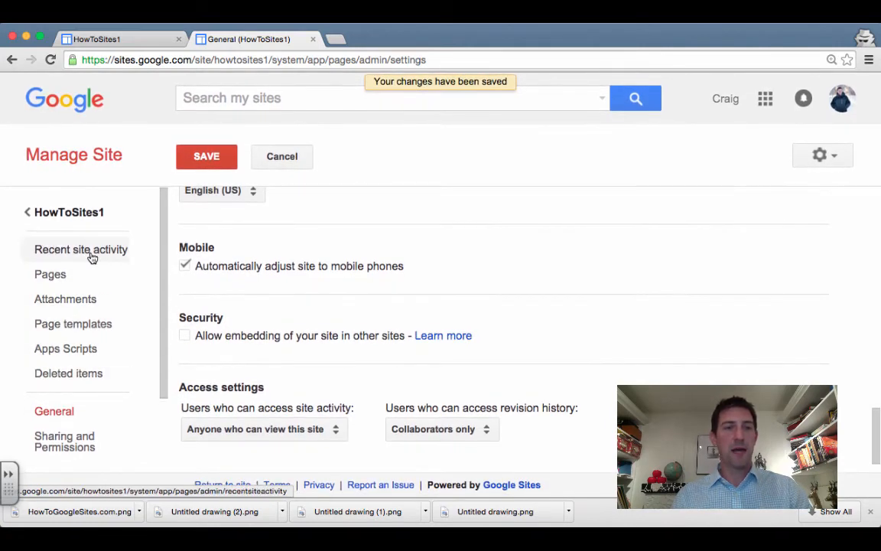
Check Recent site activity and the Pages tree, then start Edit site layout on Home
click(90, 256)
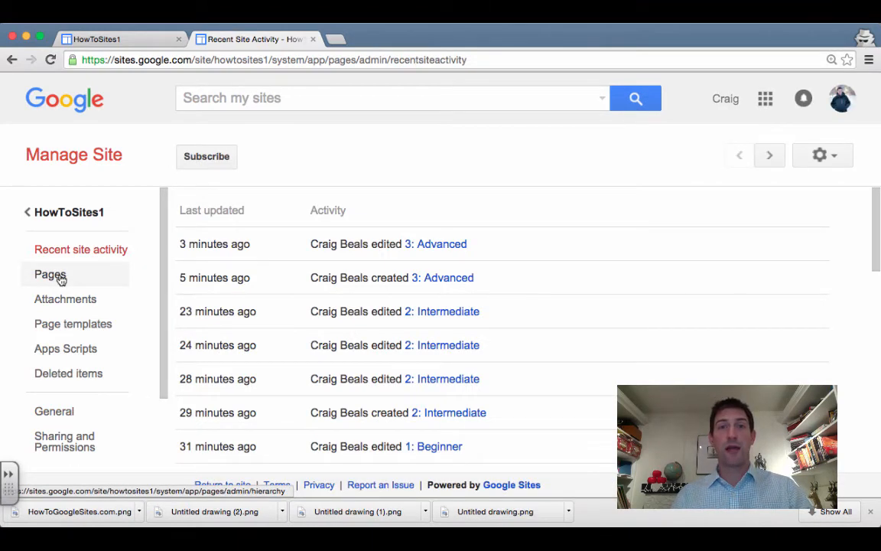
click(60, 278)
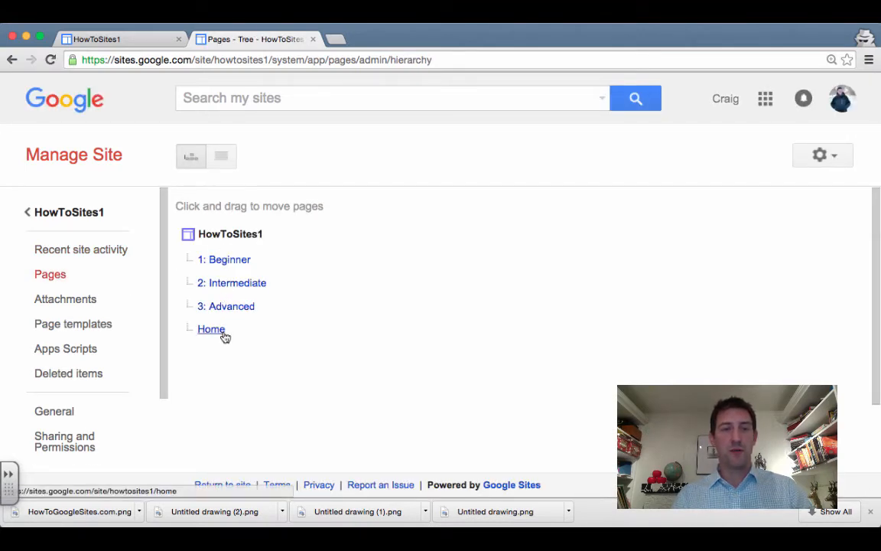
click(102, 39)
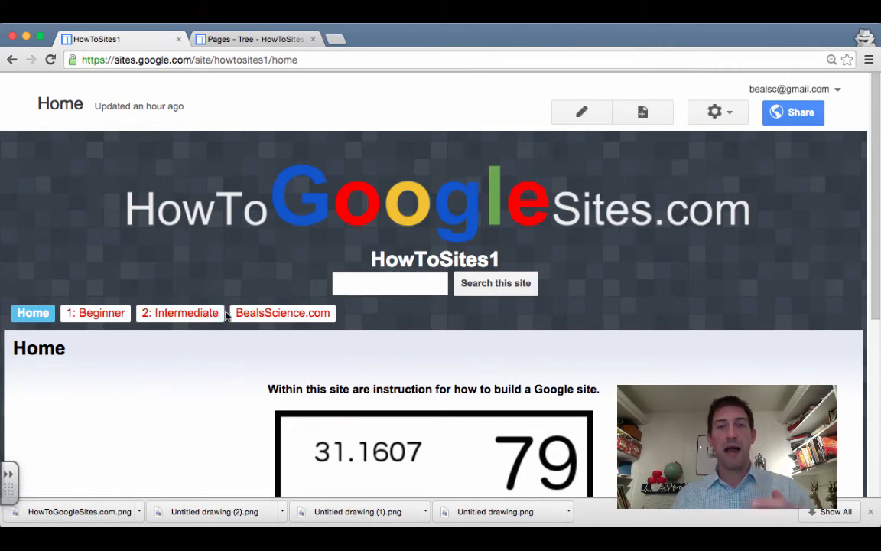
click(726, 121)
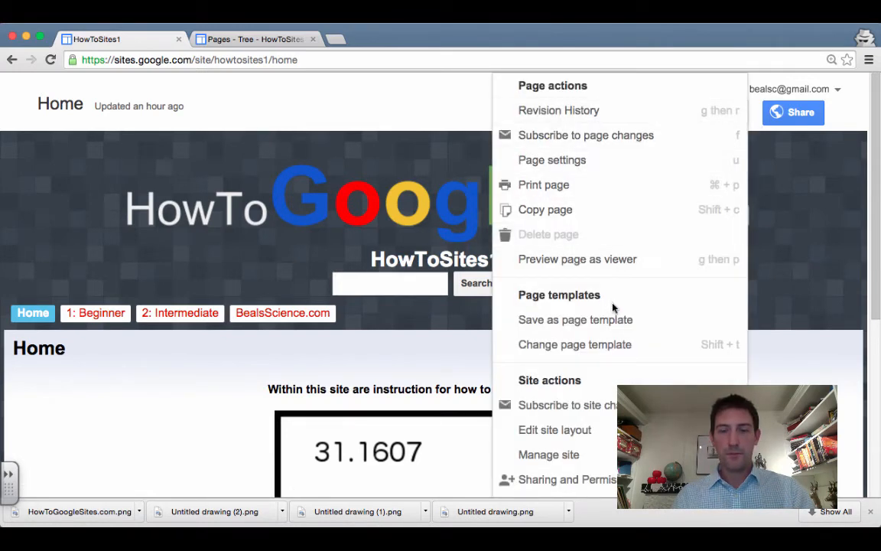
scroll(613, 307, down, 5)
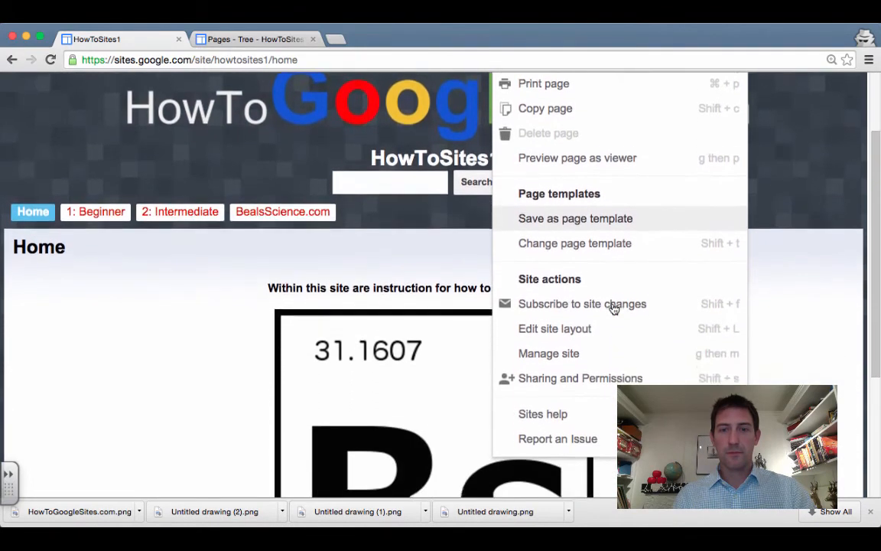
scroll(613, 308, down, 1)
click(590, 330)
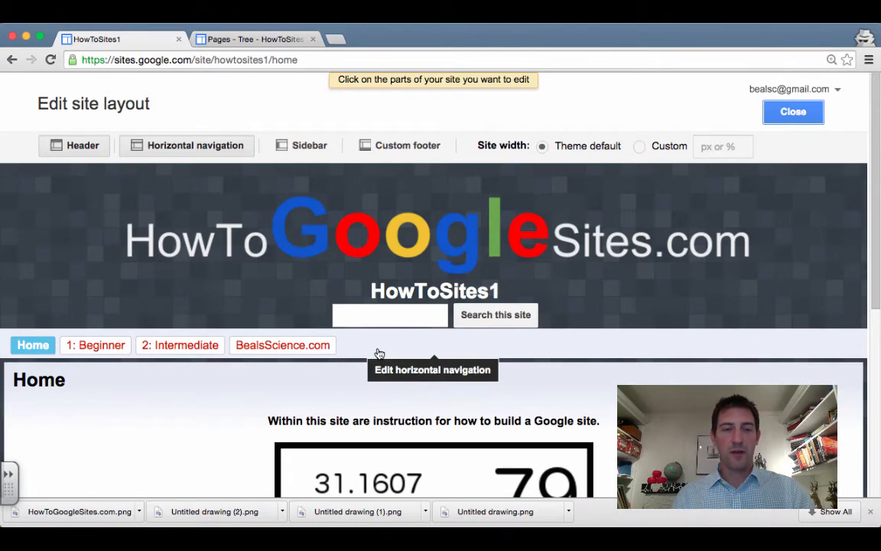
Add the 3: Advanced page to the horizontal navigation links
click(379, 352)
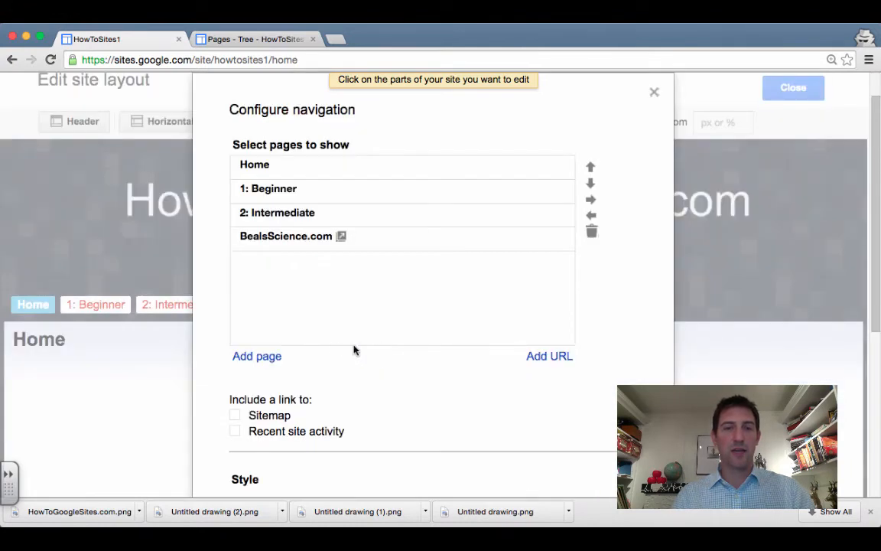
click(258, 357)
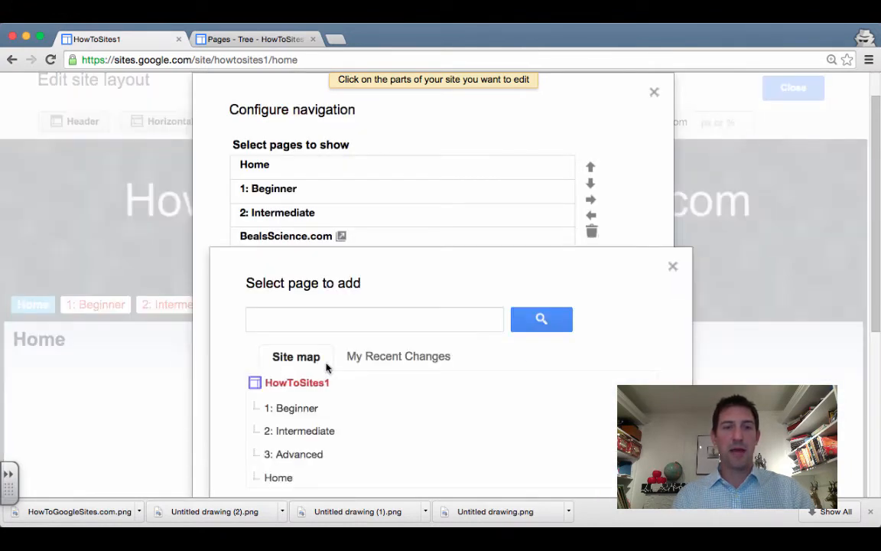
scroll(437, 407, down, 3)
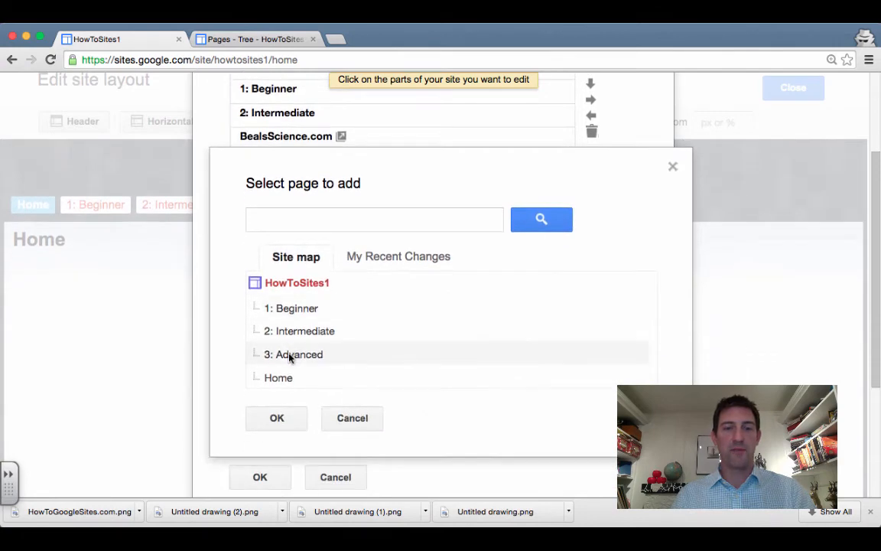
click(291, 354)
click(276, 419)
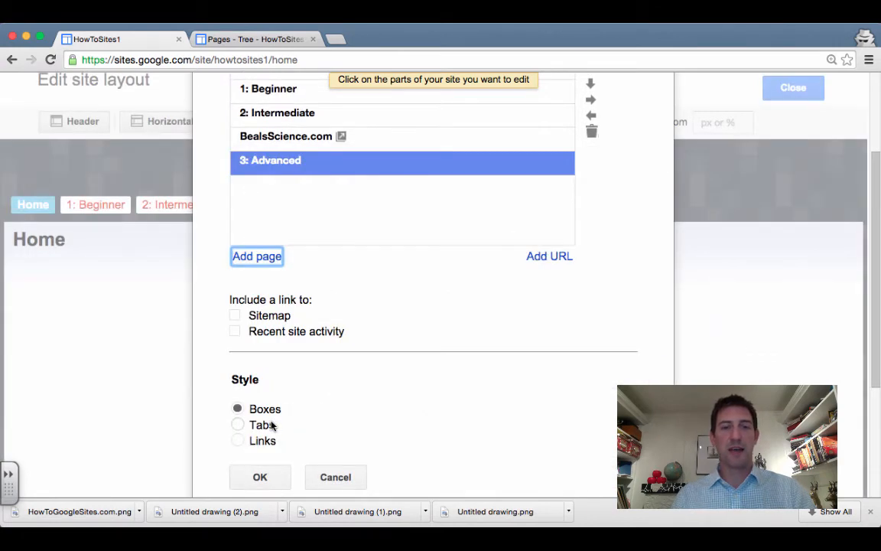
scroll(272, 426, down, 1)
click(259, 437)
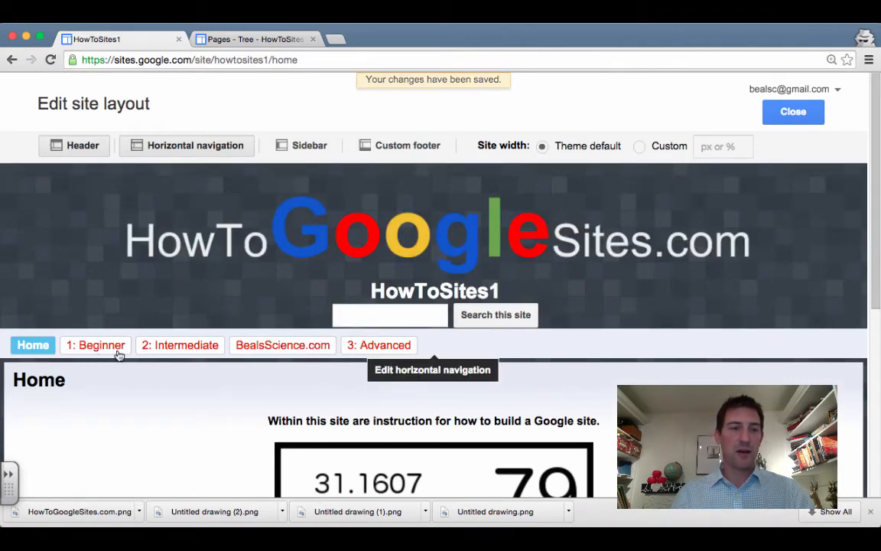
Move 3: Advanced above BealsScience.com in the navigation and close the layout editor
click(495, 347)
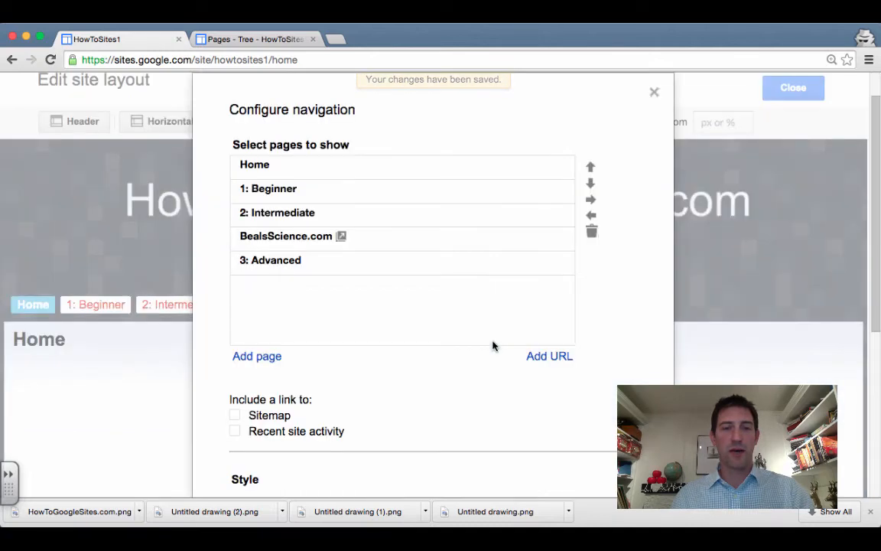
click(391, 265)
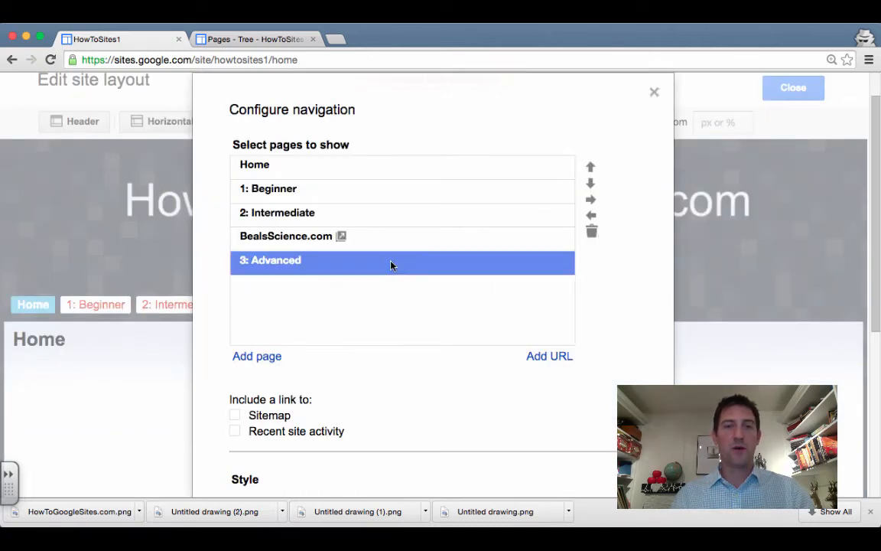
click(589, 168)
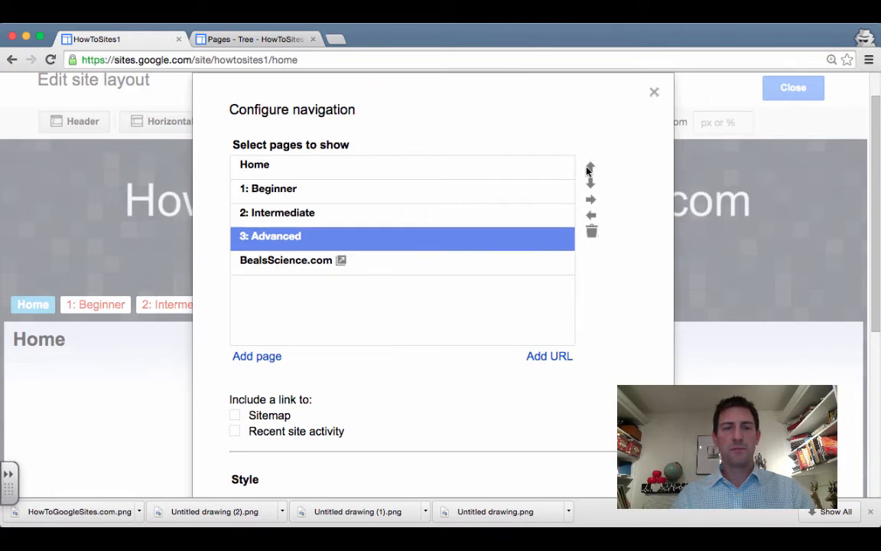
scroll(264, 432, down, 3)
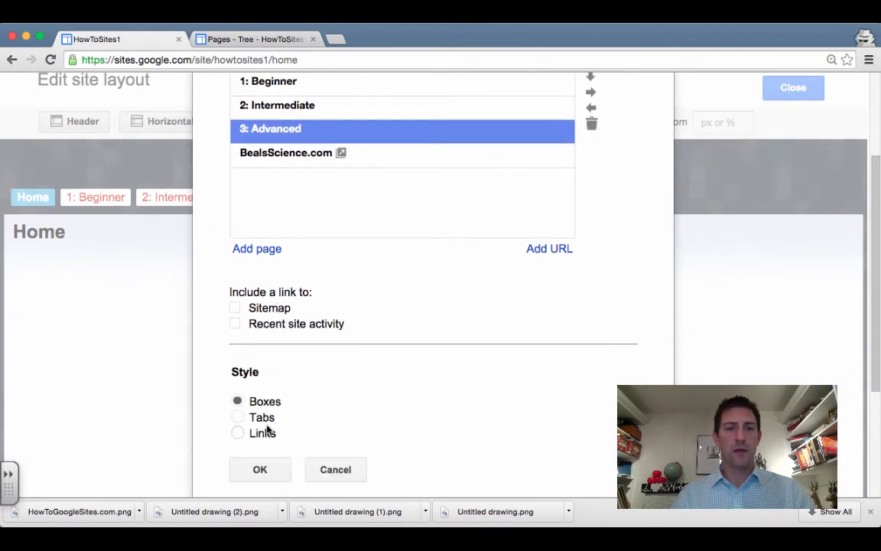
click(265, 450)
scroll(203, 301, down, 2)
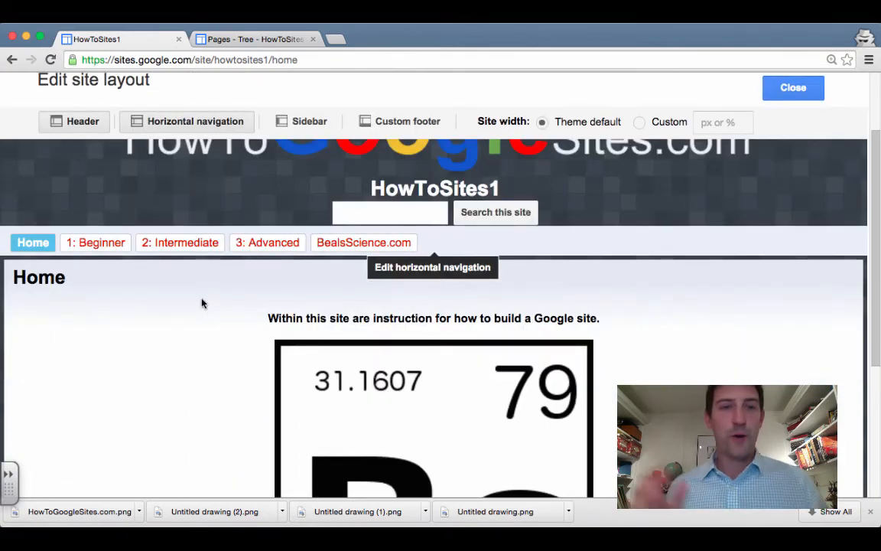
scroll(763, 231, up, 2)
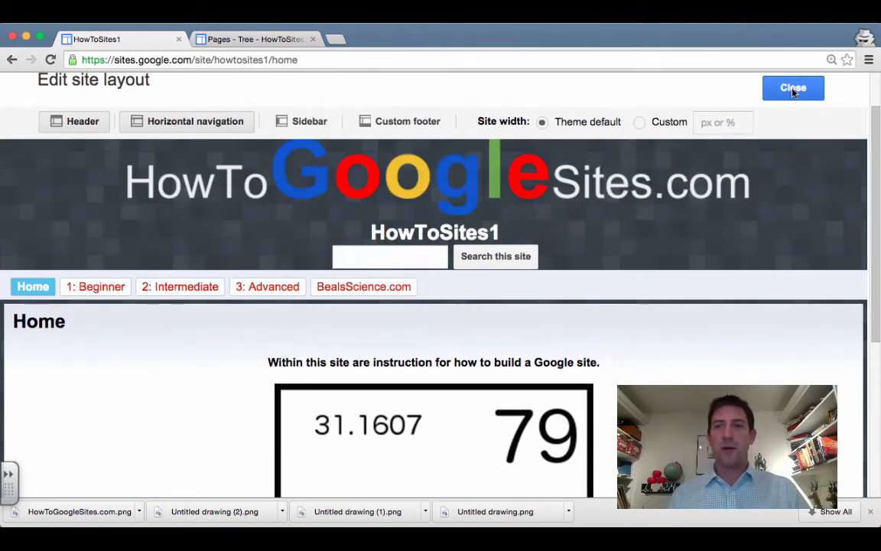
click(793, 89)
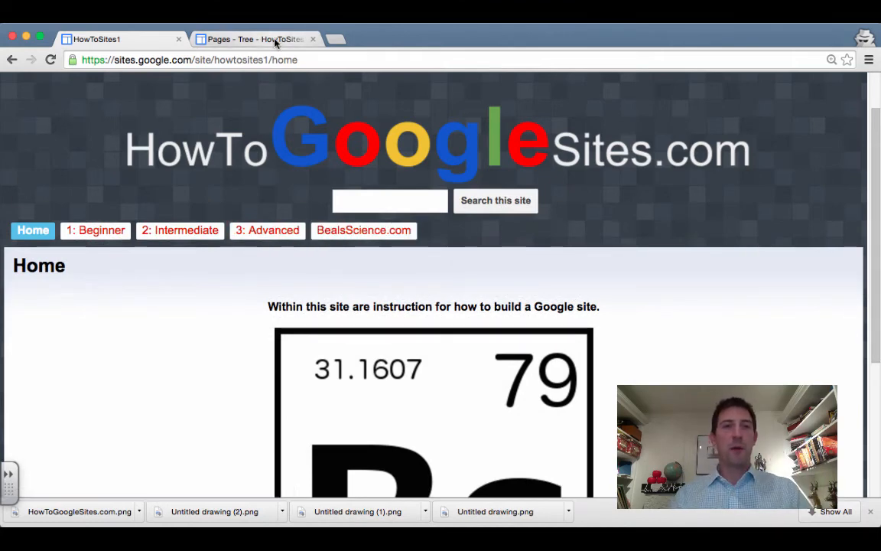
Close the pages tree tab and go to More > Manage site
click(275, 41)
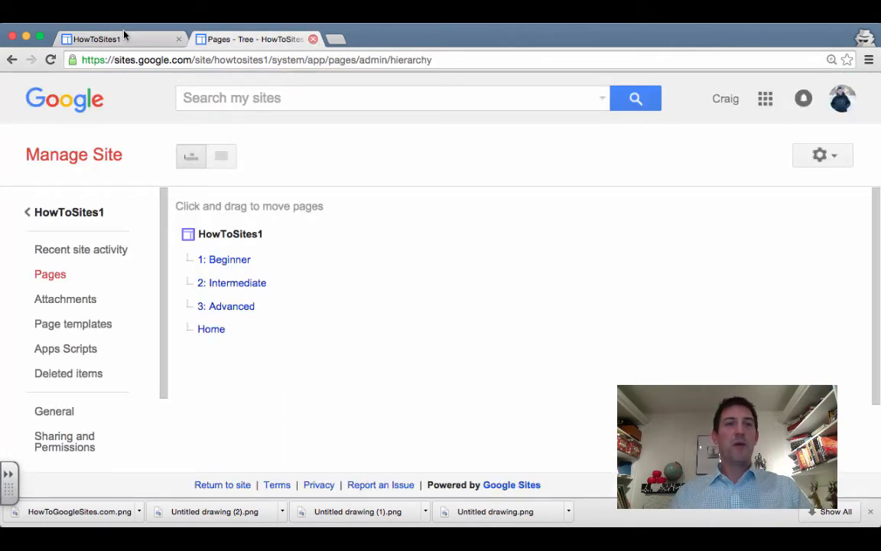
key(super+w)
click(723, 112)
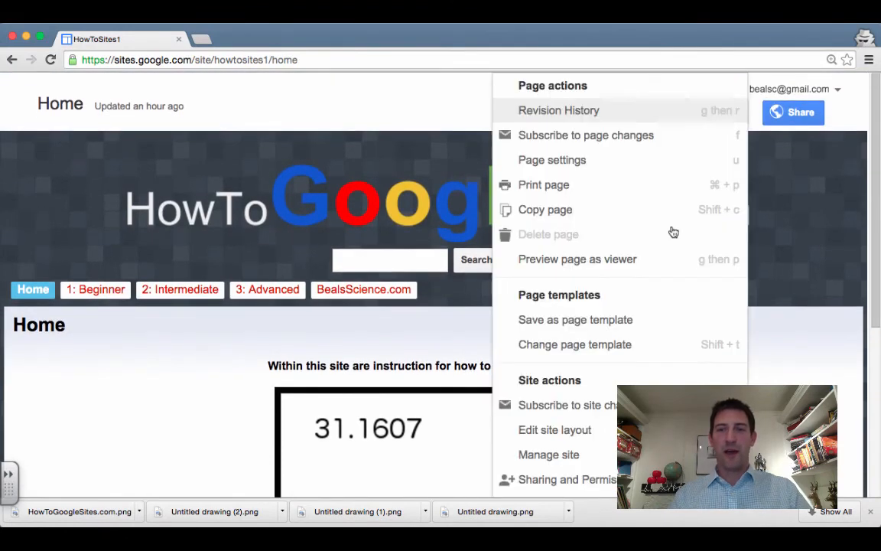
scroll(637, 374, down, 5)
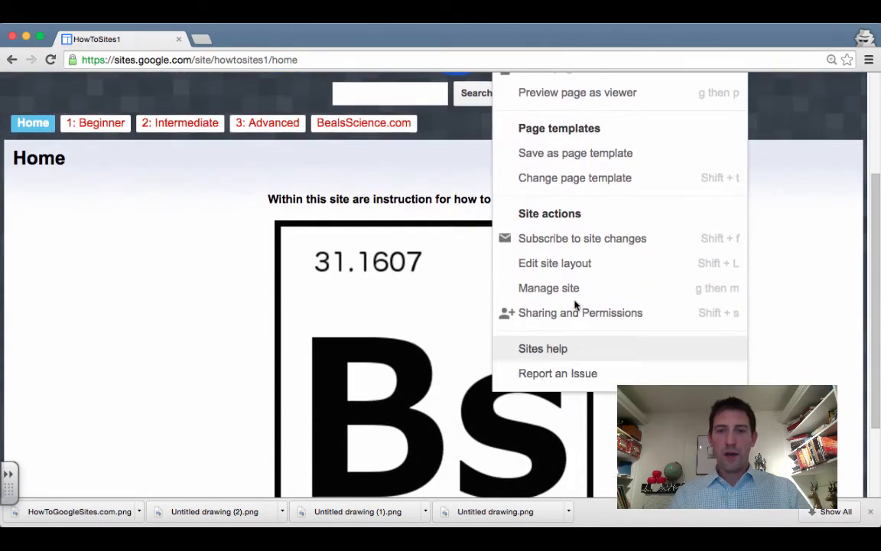
click(568, 291)
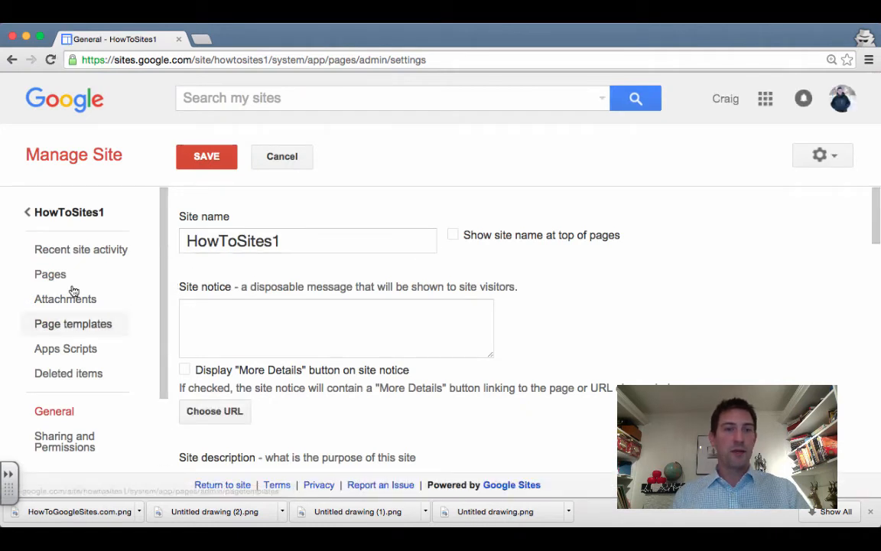
View the site's Attachments, then its Page templates list
scroll(73, 268, down, 2)
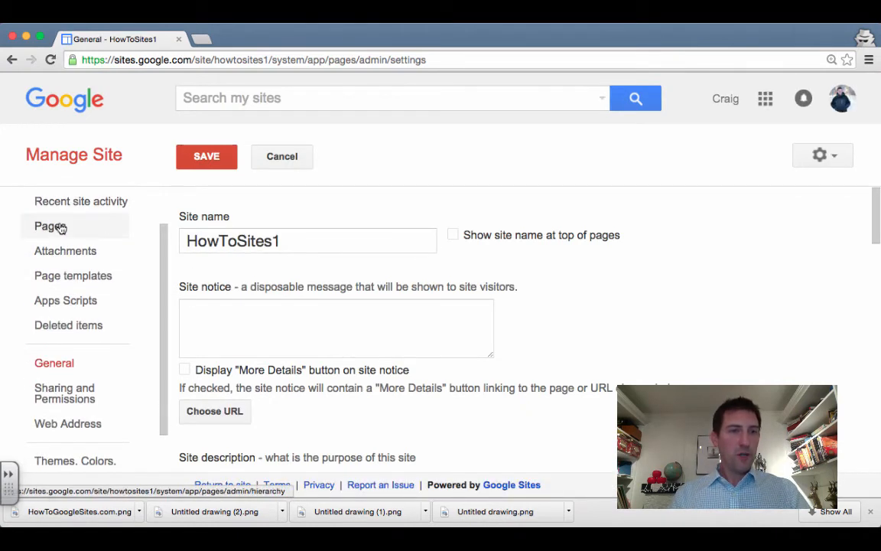
click(81, 256)
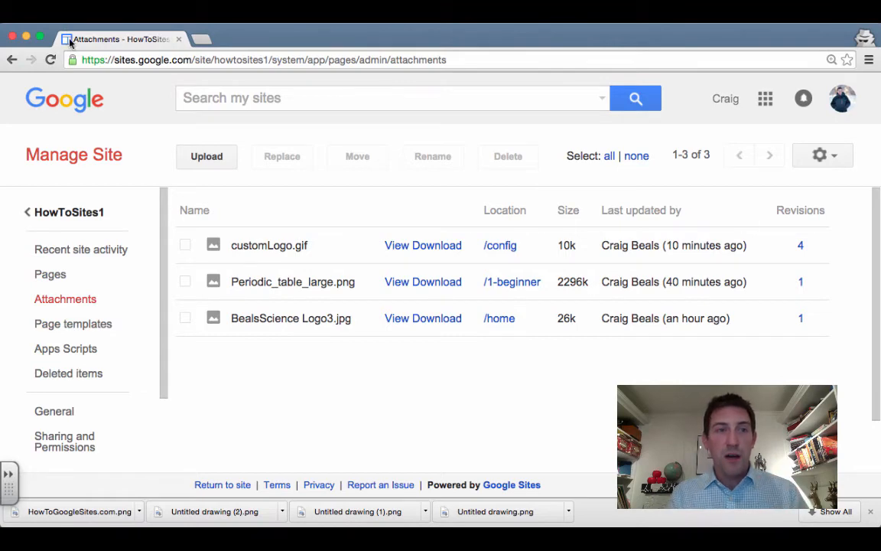
click(90, 329)
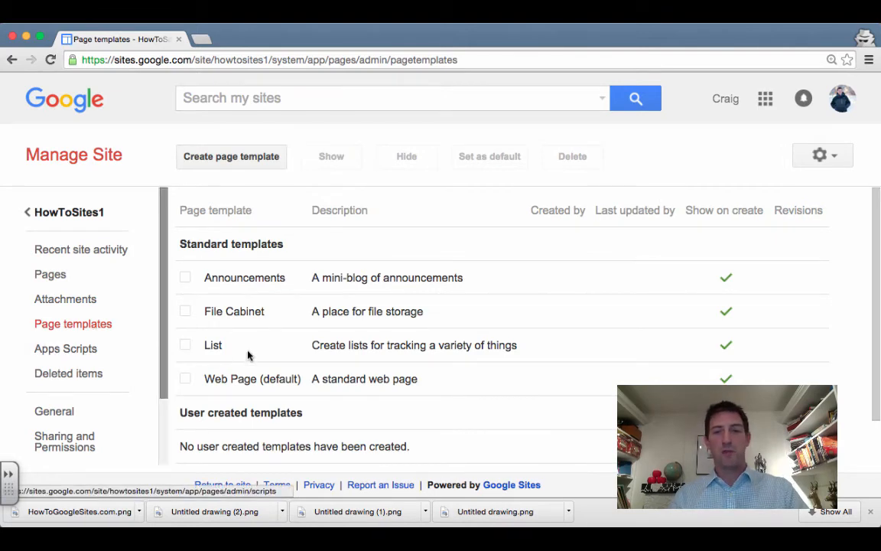
Look through the Apps Scripts, Deleted items, Sharing and Permissions, and Web Address settings
click(82, 351)
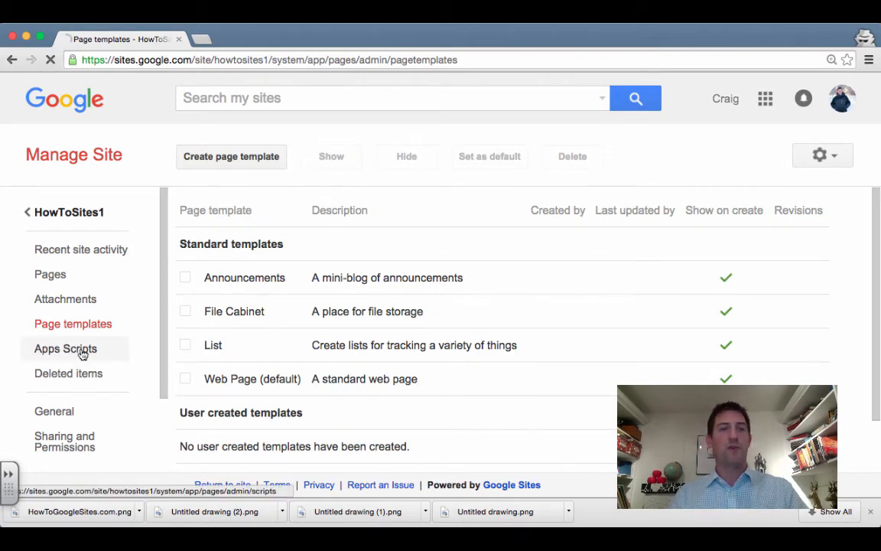
scroll(80, 354, down, 2)
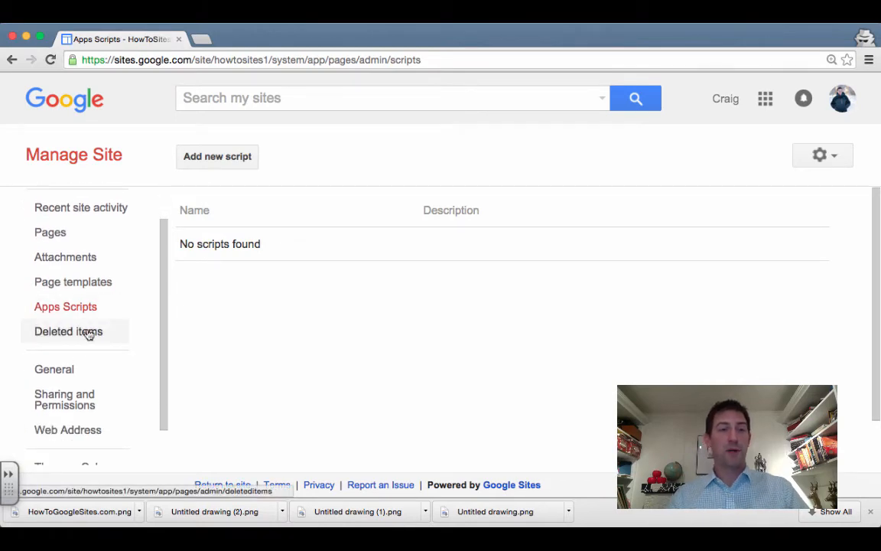
click(89, 334)
scroll(89, 334, down, 3)
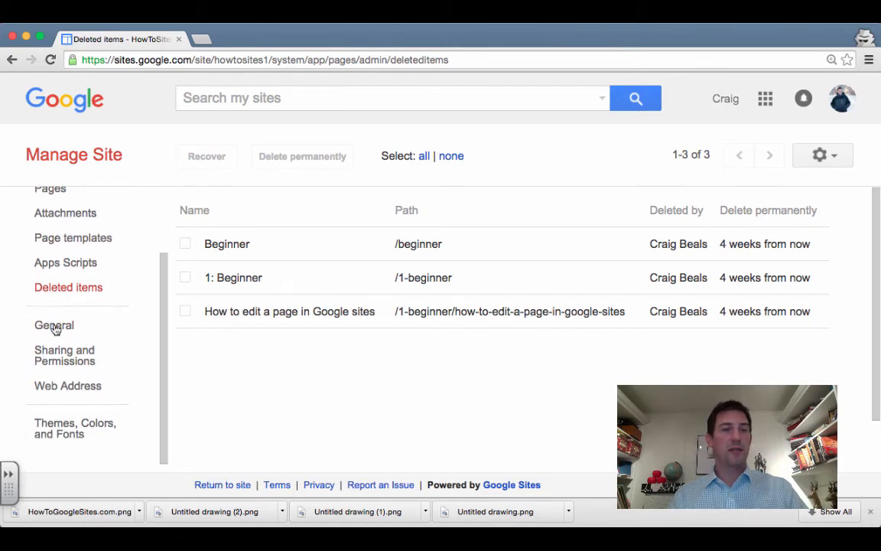
click(82, 357)
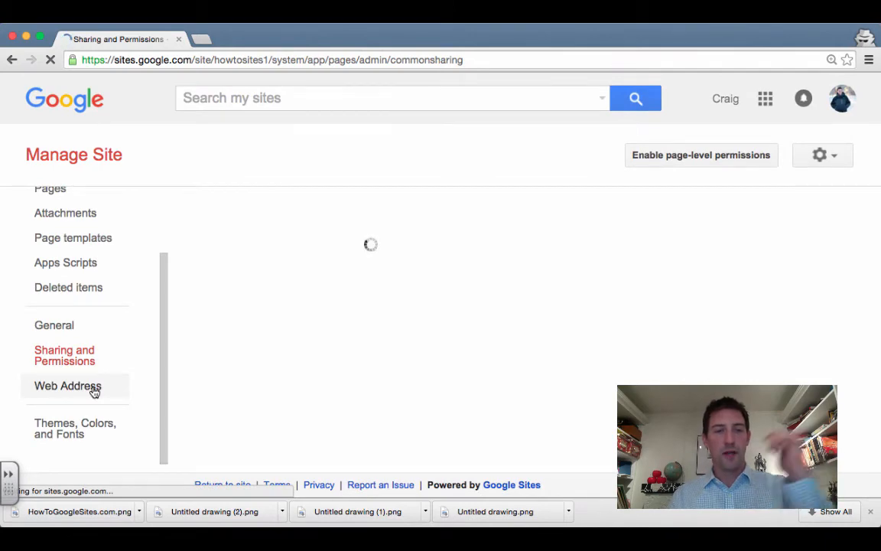
click(93, 389)
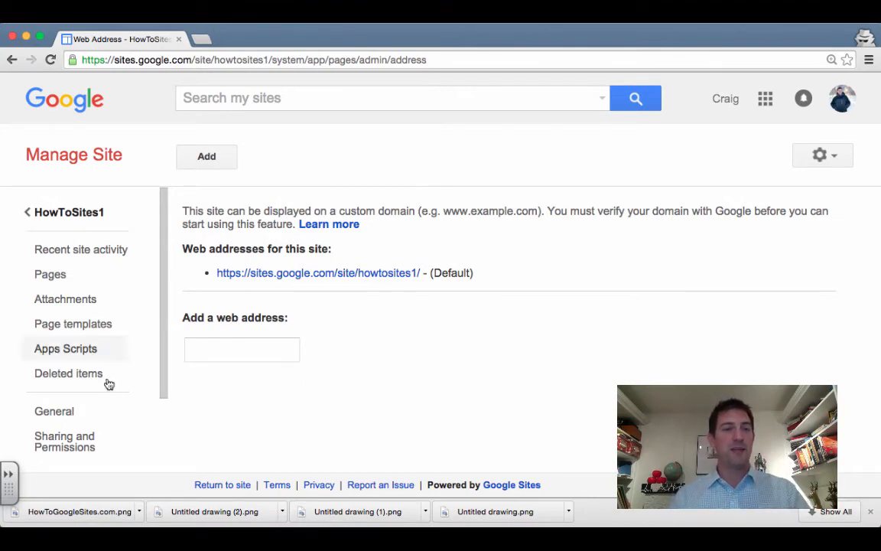
scroll(108, 383, down, 3)
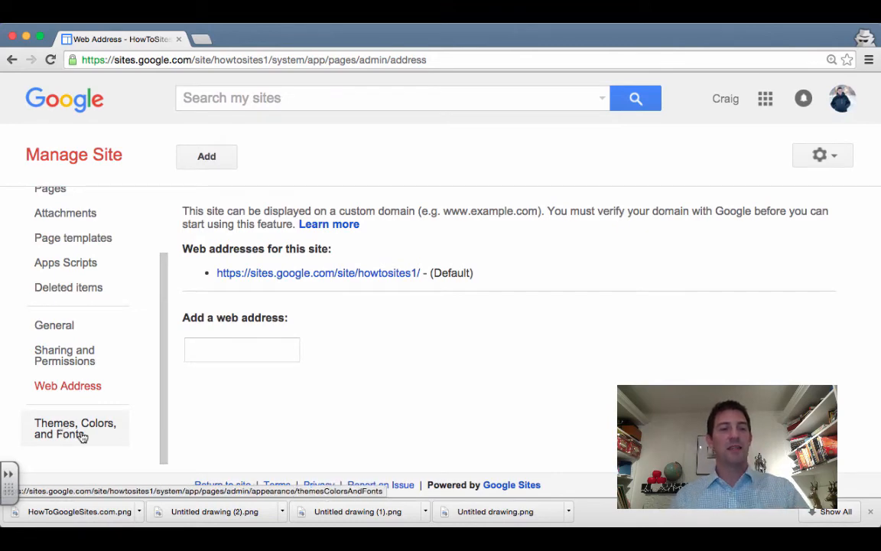
Show Themes, Colors, and Fonts, zoom the page out, and keep Tron as the base theme
click(72, 443)
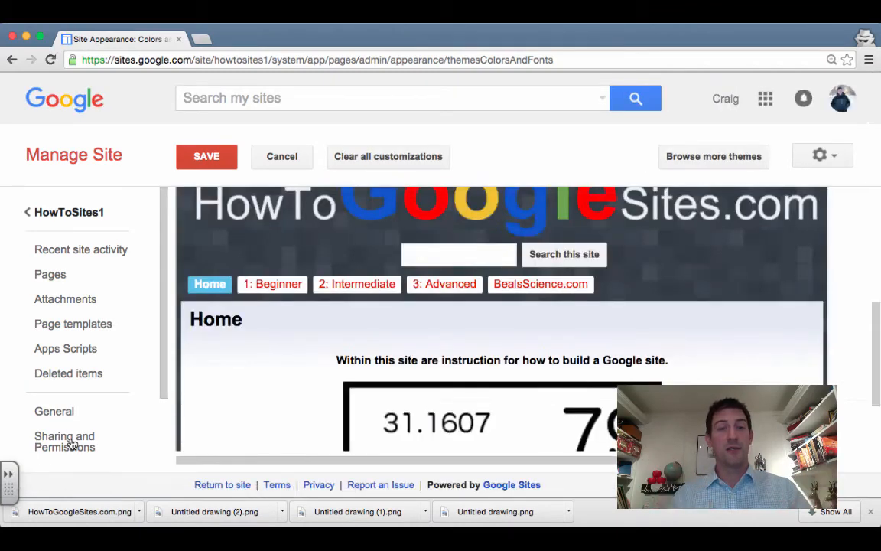
key(super+minus)
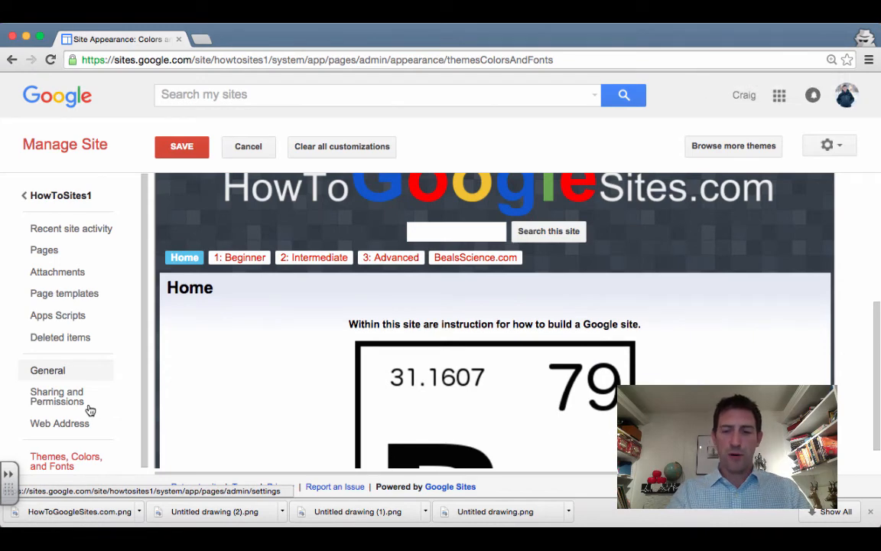
key(super+minus)
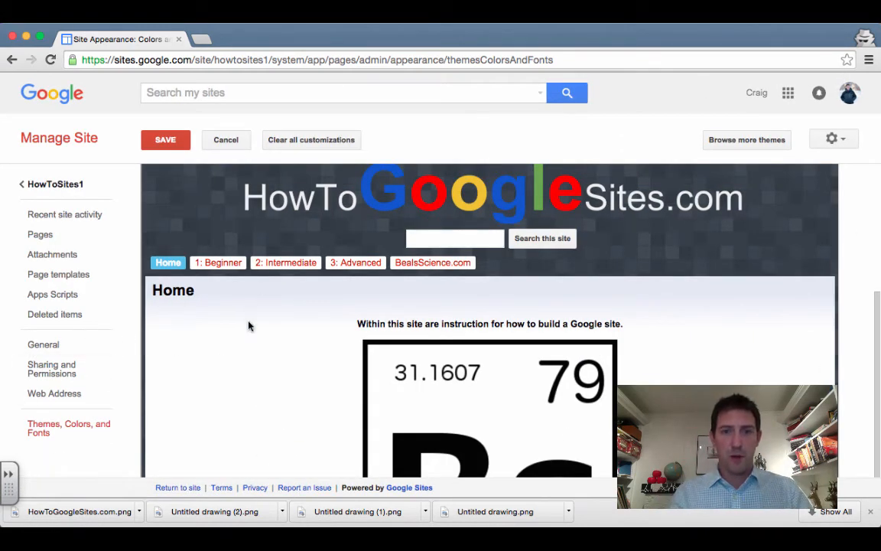
scroll(248, 327, up, 5)
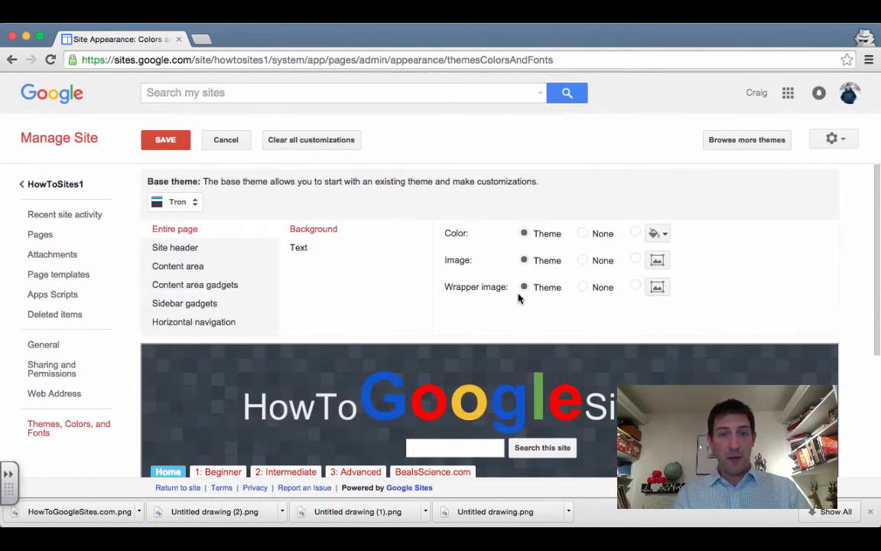
click(187, 203)
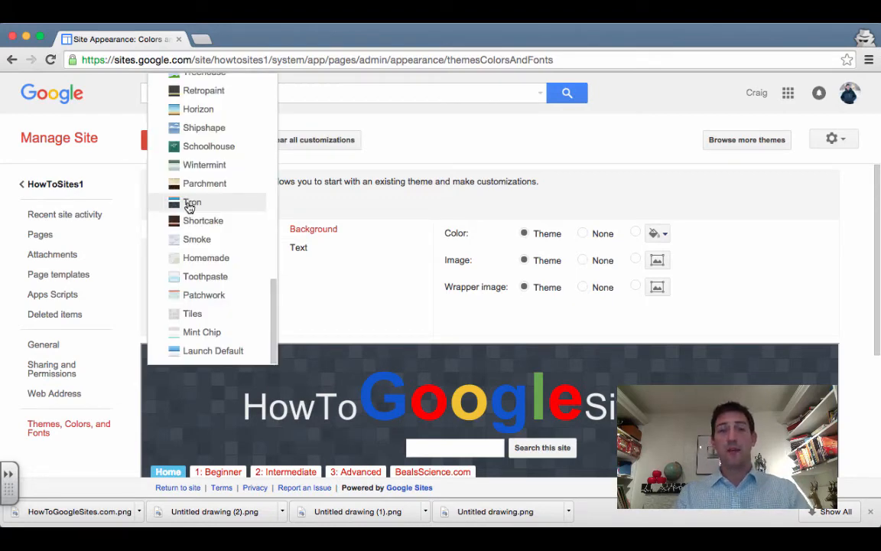
click(300, 204)
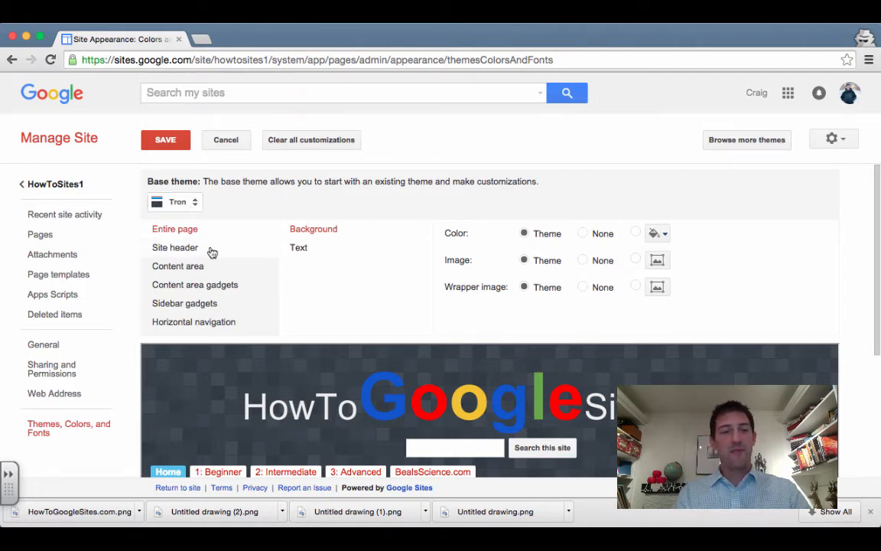
scroll(271, 278, down, 1)
scroll(206, 215, up, 1)
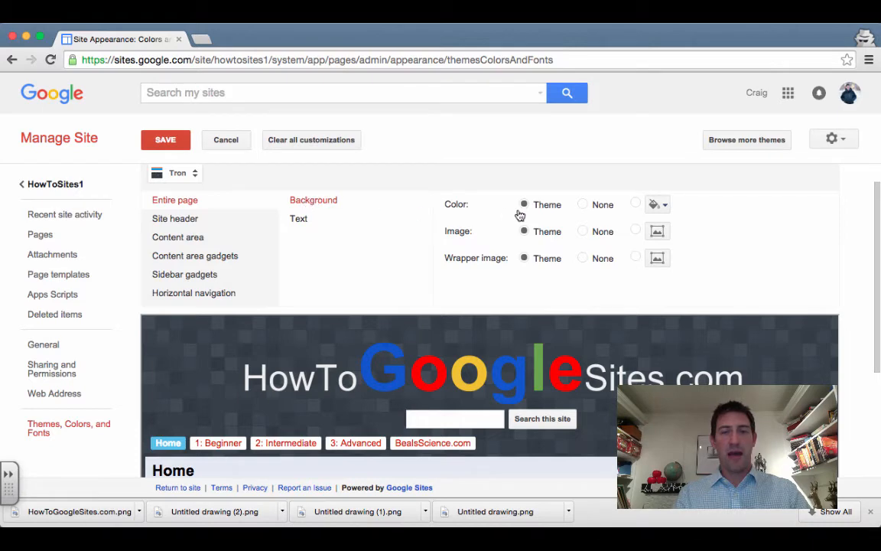
Skip the page background image, then review the Text, Site header and Content area styling options
click(658, 232)
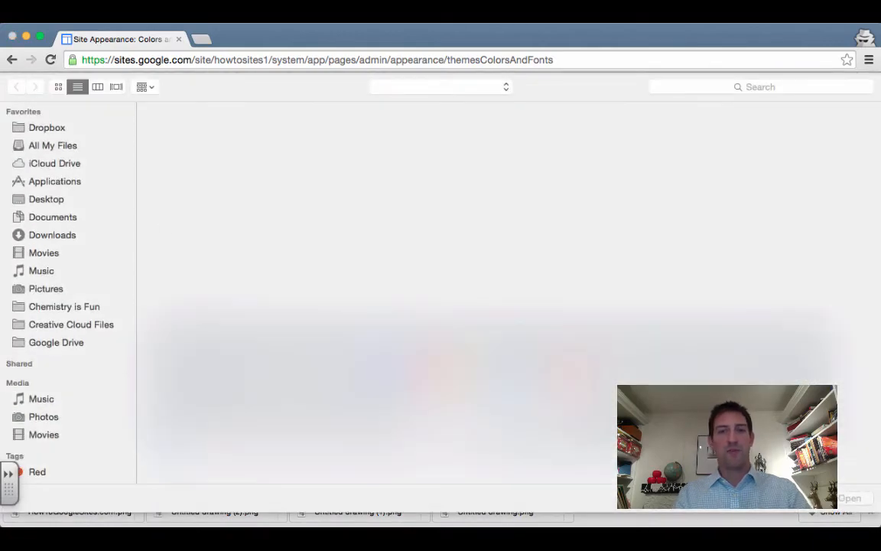
key(Escape)
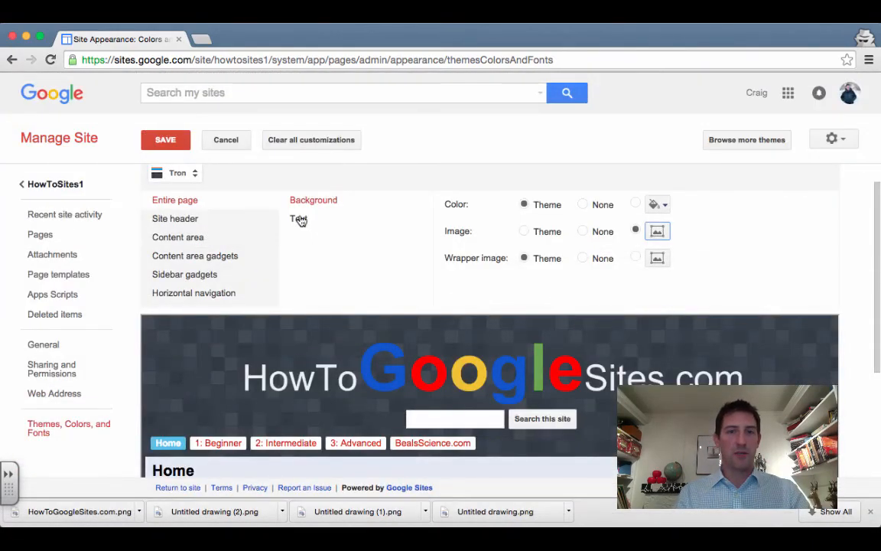
click(301, 219)
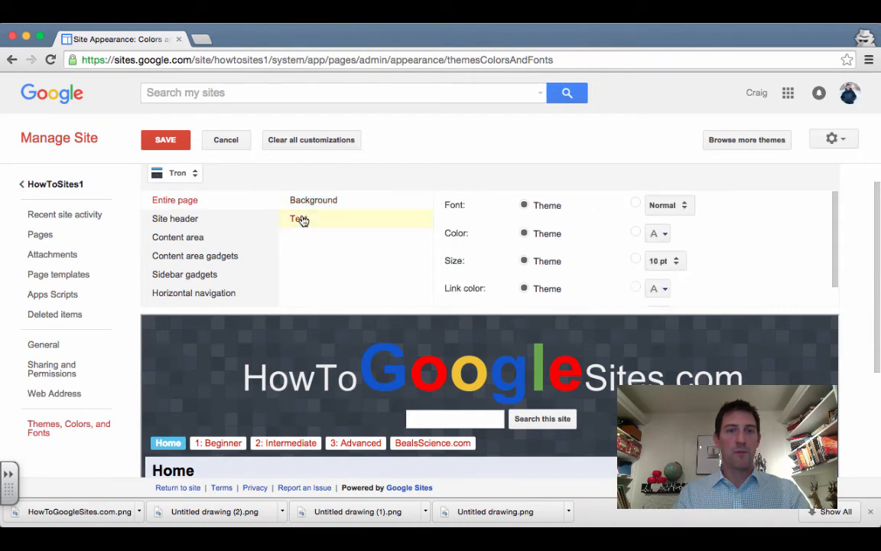
click(174, 219)
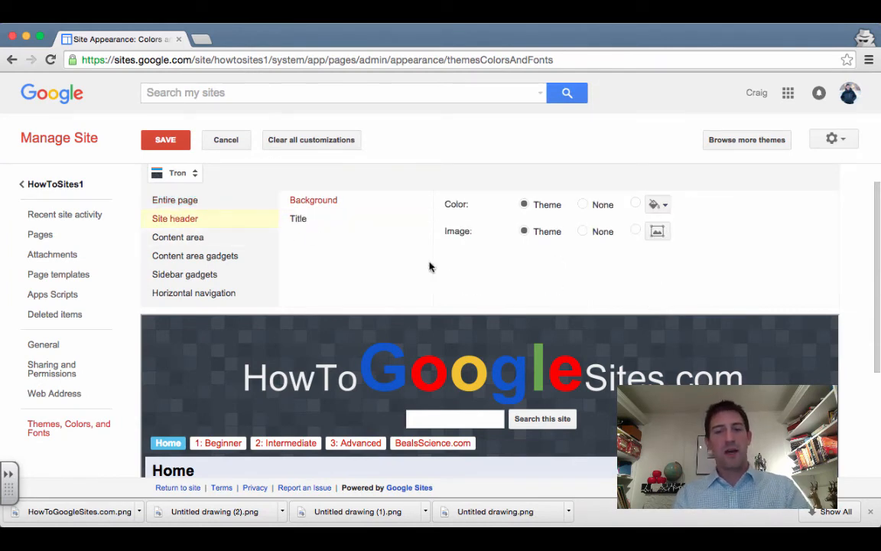
click(181, 238)
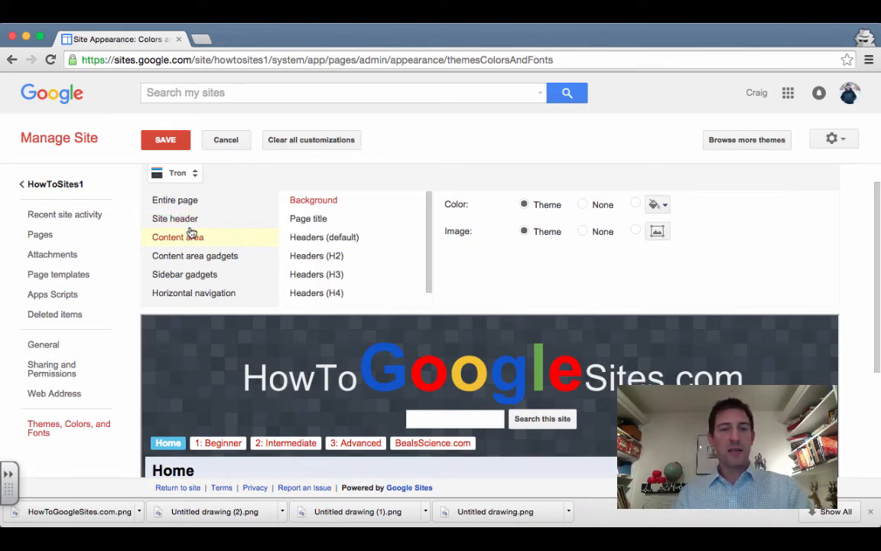
scroll(404, 305, down, 5)
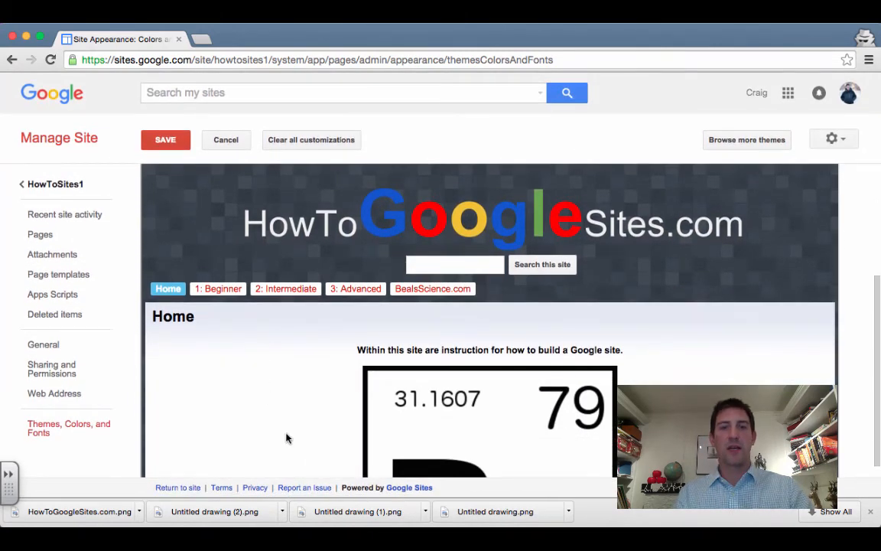
scroll(286, 438, up, 5)
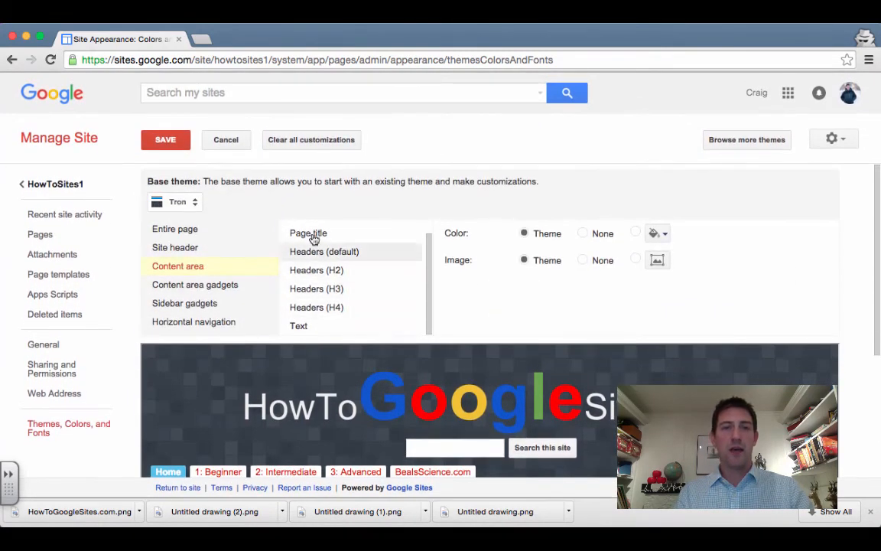
Review the Page title, Content area gadgets, Sidebar gadgets and Horizontal navigation styling options
click(313, 237)
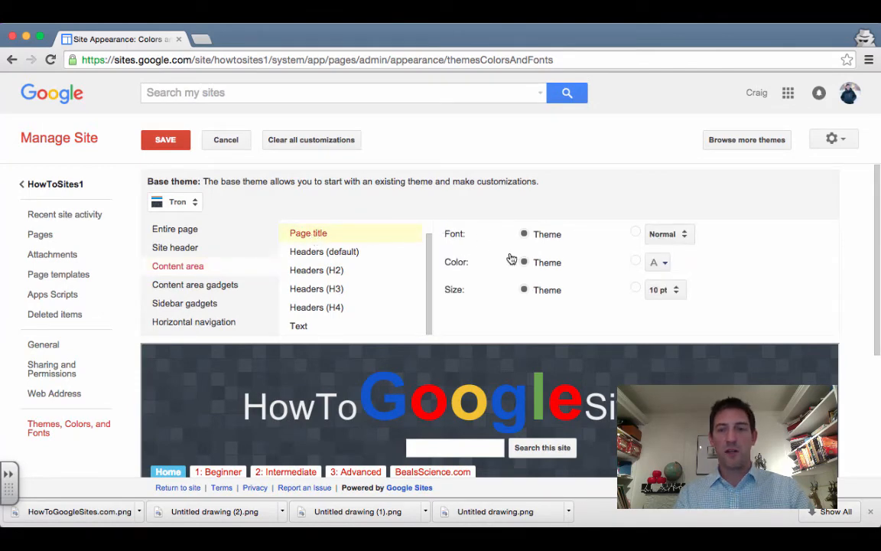
click(204, 285)
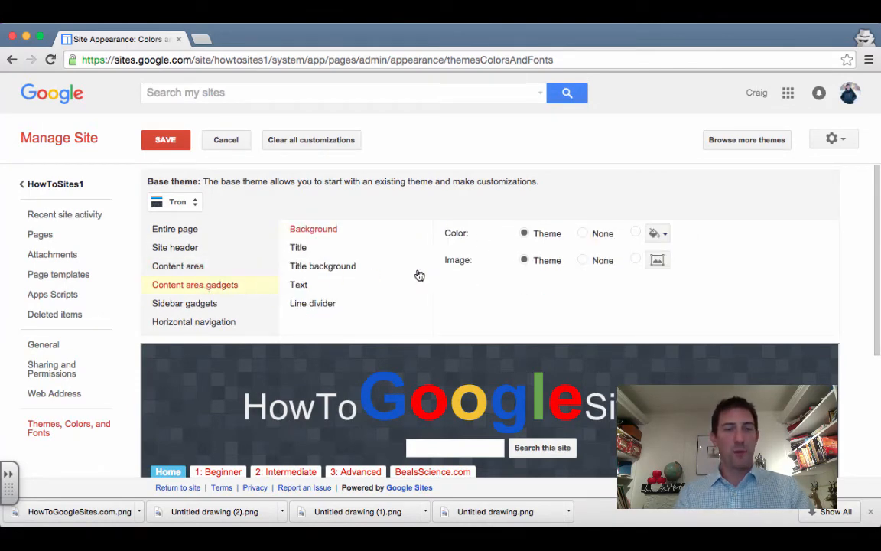
click(203, 306)
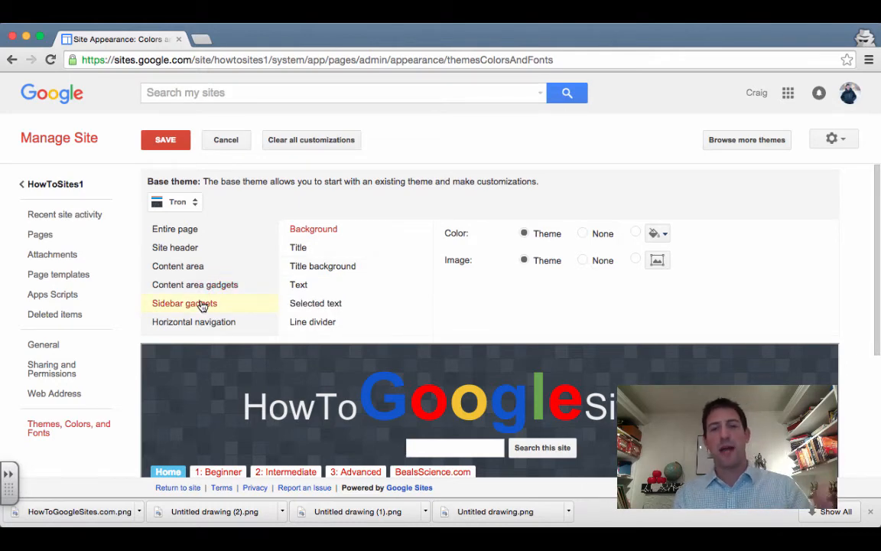
scroll(253, 287, down, 1)
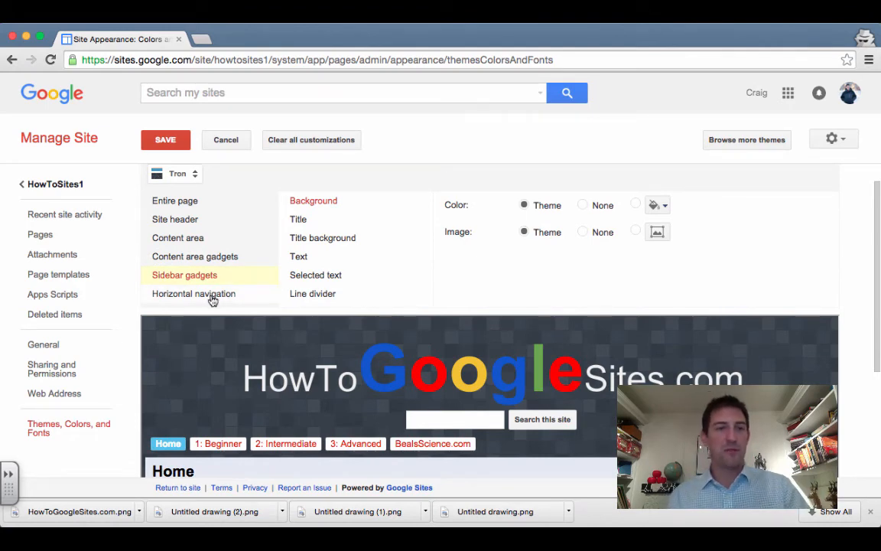
click(212, 300)
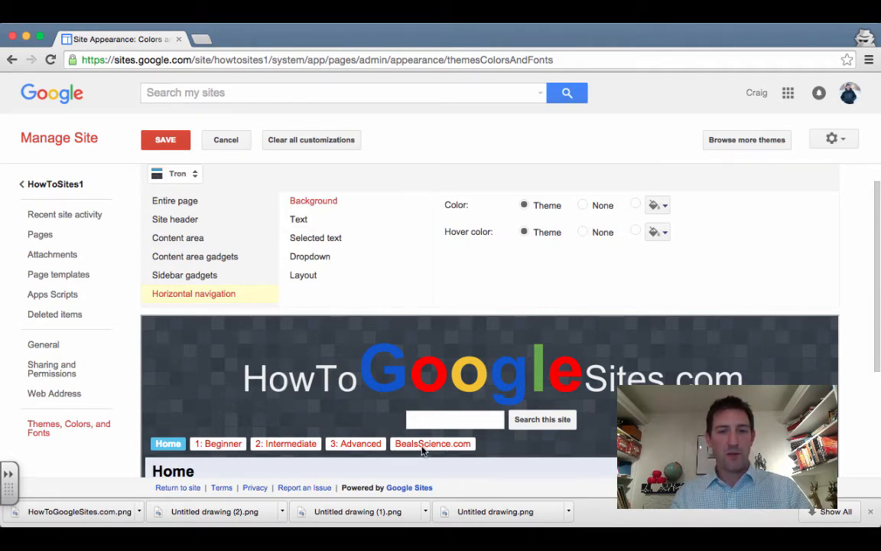
Set the selected navigation tab's background colour to dark green
click(322, 238)
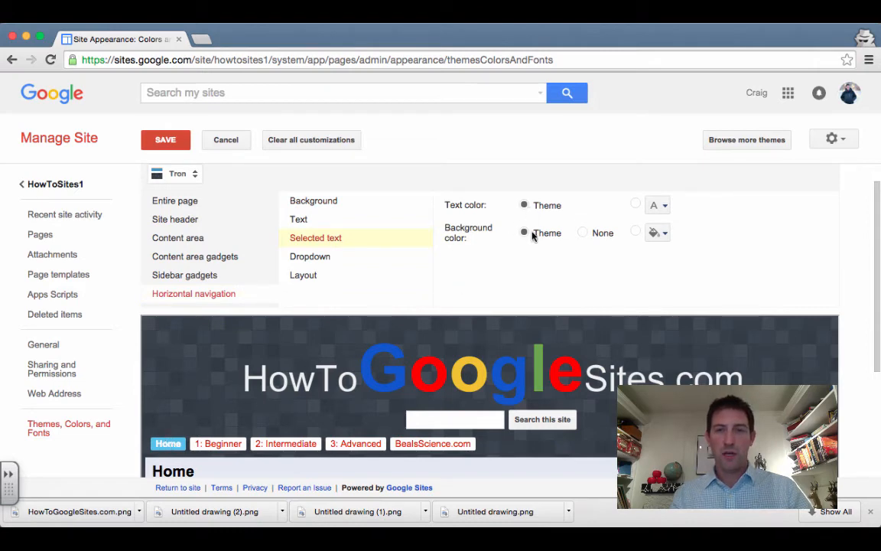
click(656, 234)
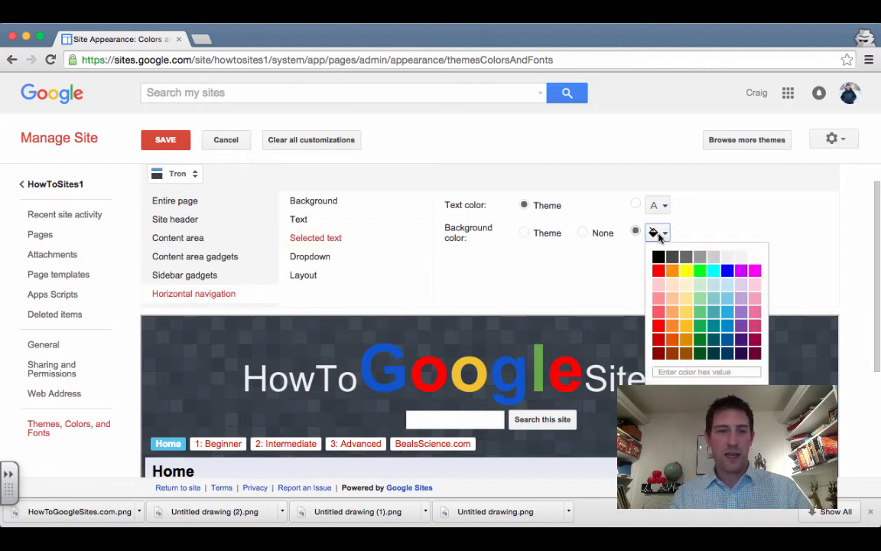
click(700, 329)
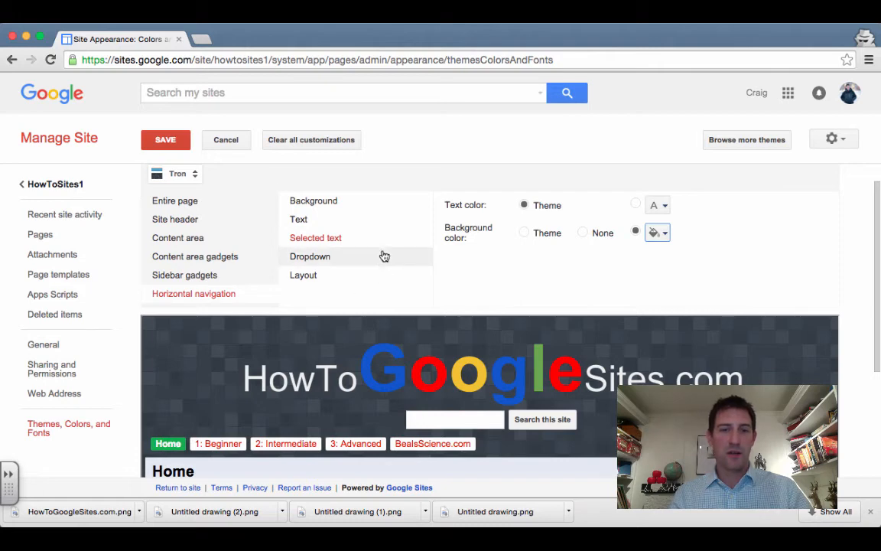
scroll(383, 256, down, 2)
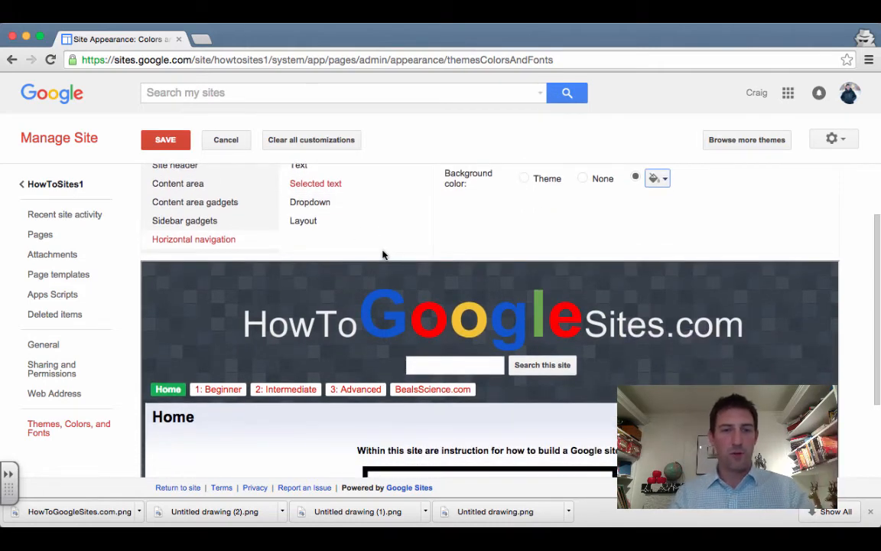
scroll(383, 255, down, 1)
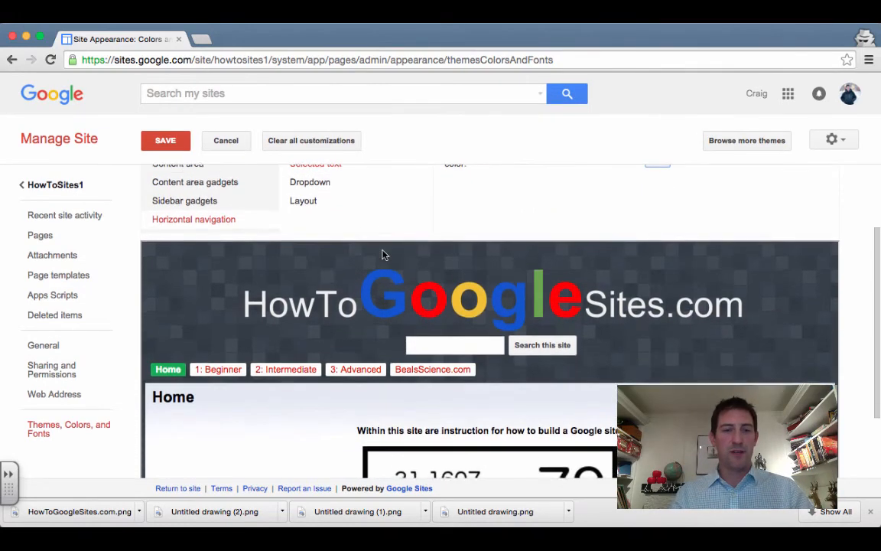
scroll(383, 254, up, 3)
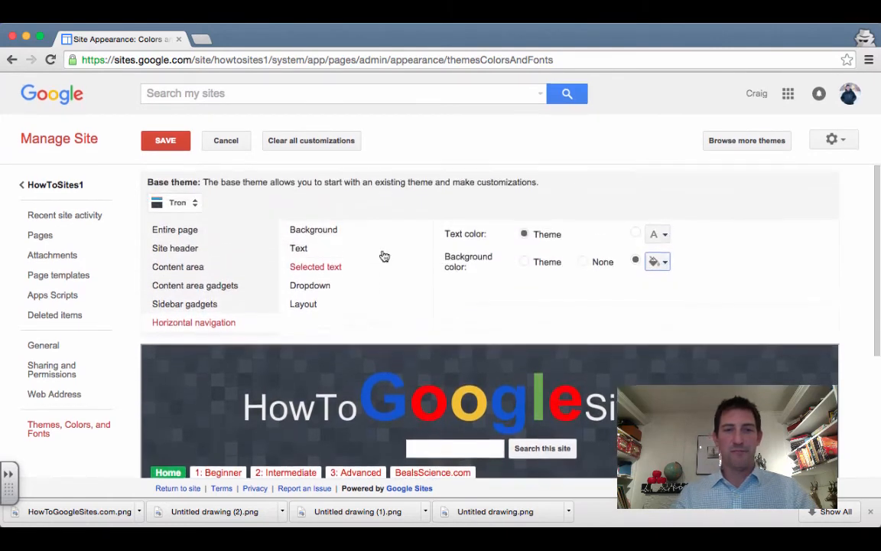
Save the theme changes and return to the HowToSites1 Home page
click(305, 305)
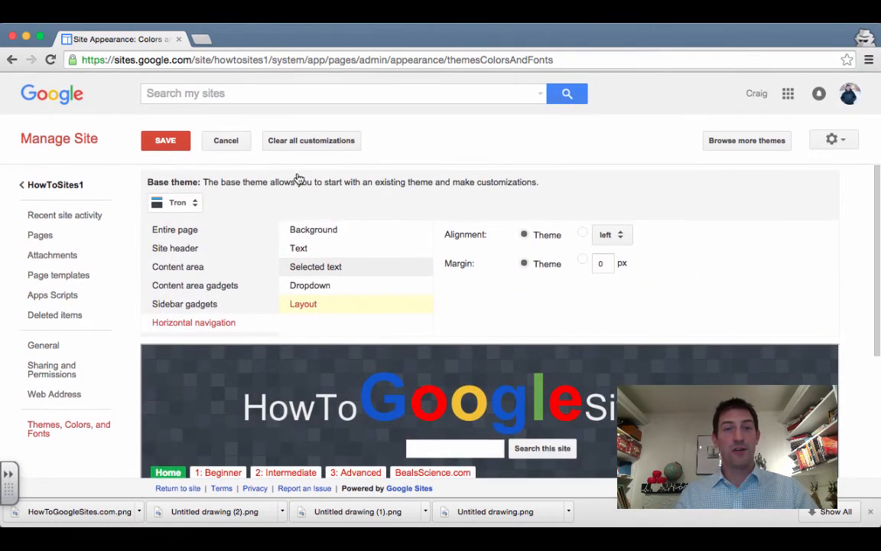
click(155, 143)
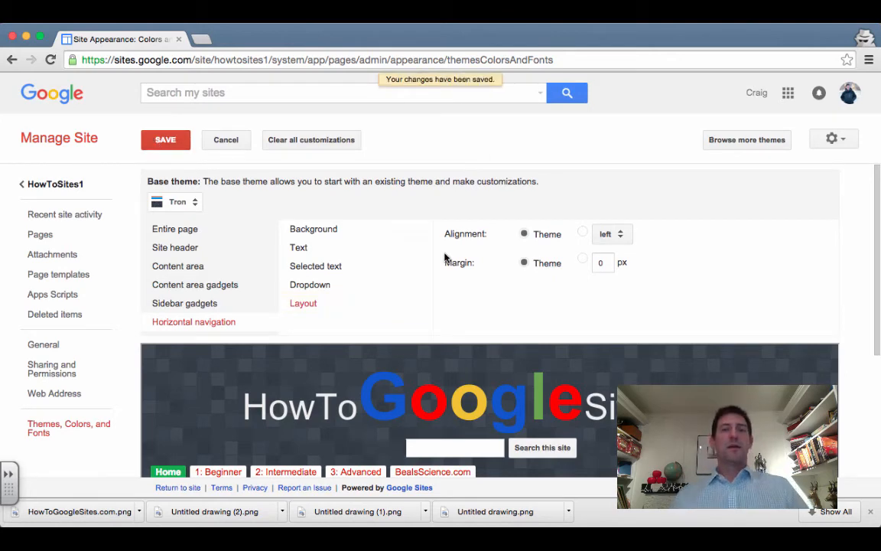
click(67, 185)
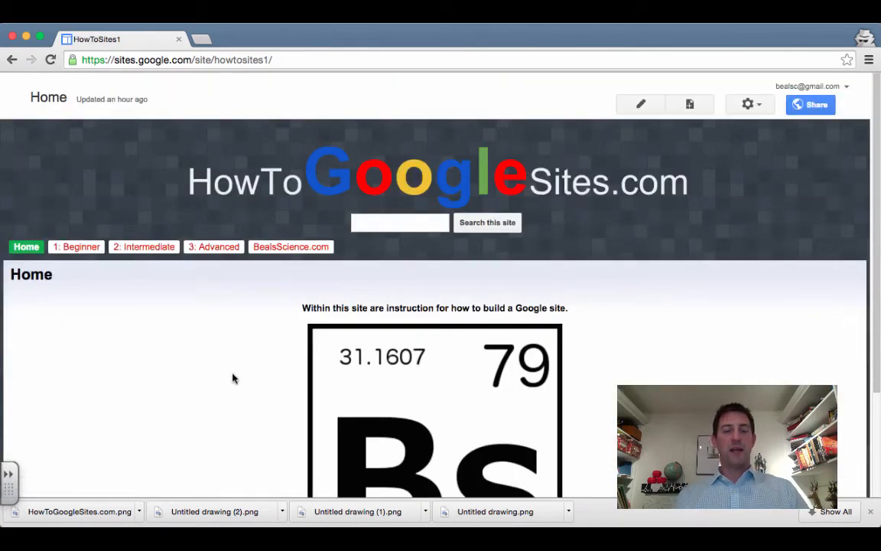
Zoom the browser in to 125% and scroll through the Home page
key(super+equal)
key(super+equal)
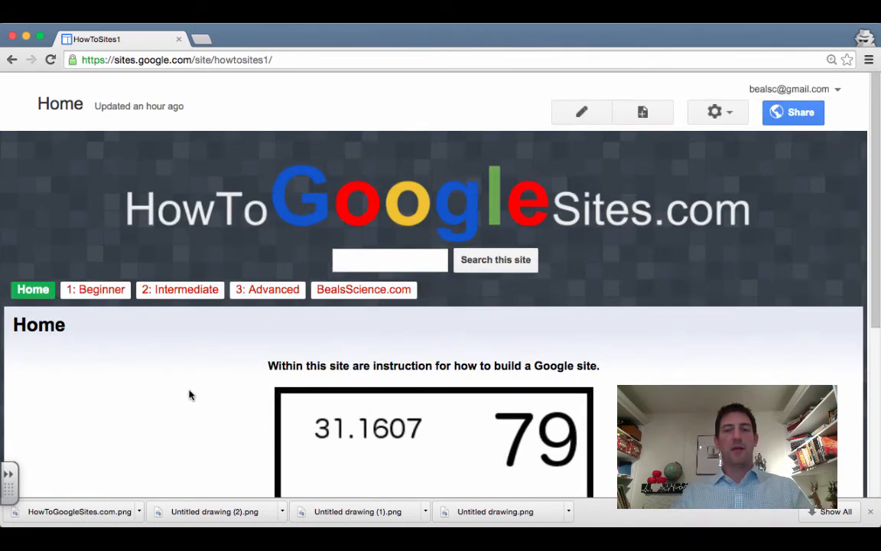
scroll(190, 394, down, 1)
scroll(190, 395, down, 5)
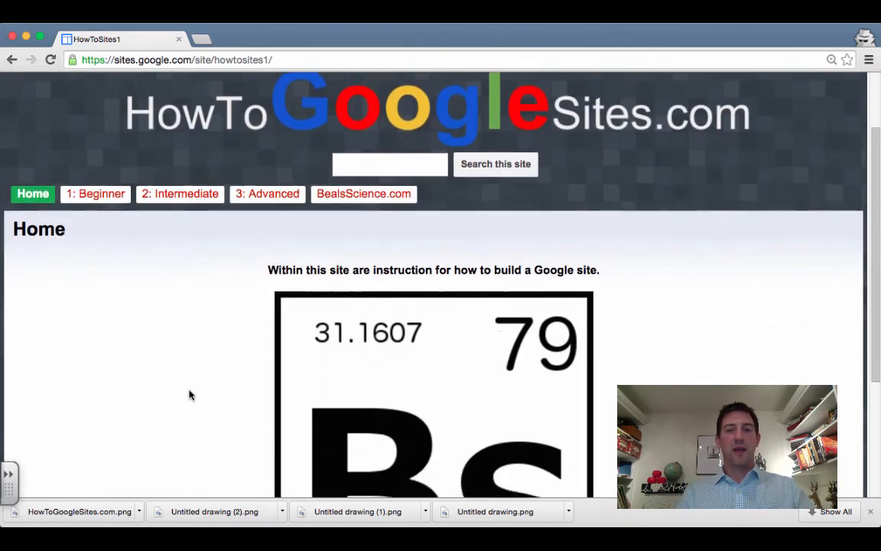
scroll(190, 395, up, 2)
scroll(191, 400, up, 2)
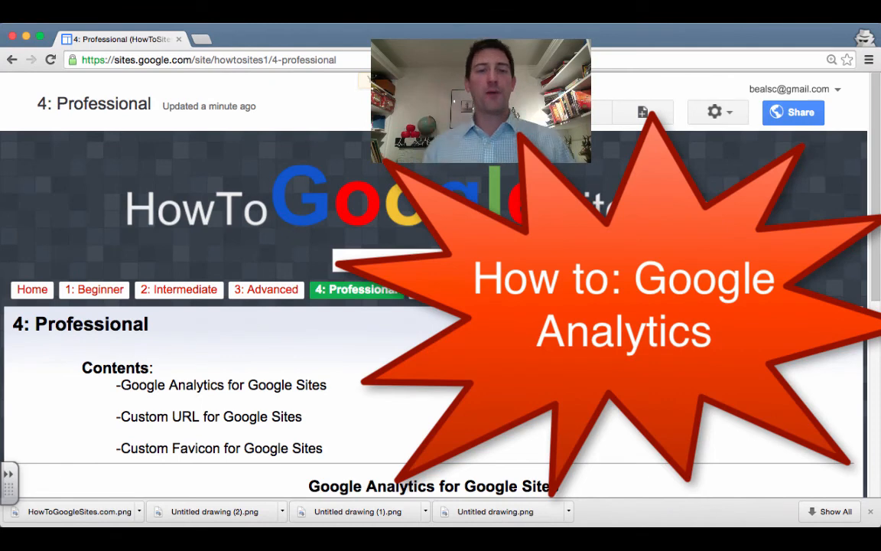
Highlight the 'Analytics for Google Sites' contents entry, then open a new incognito tab
scroll(402, 386, down, 2)
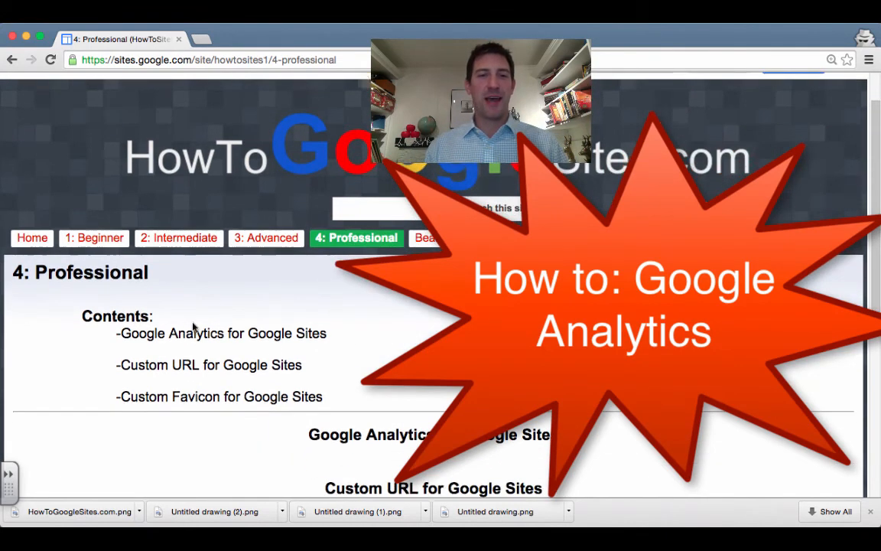
drag(166, 334, 361, 334)
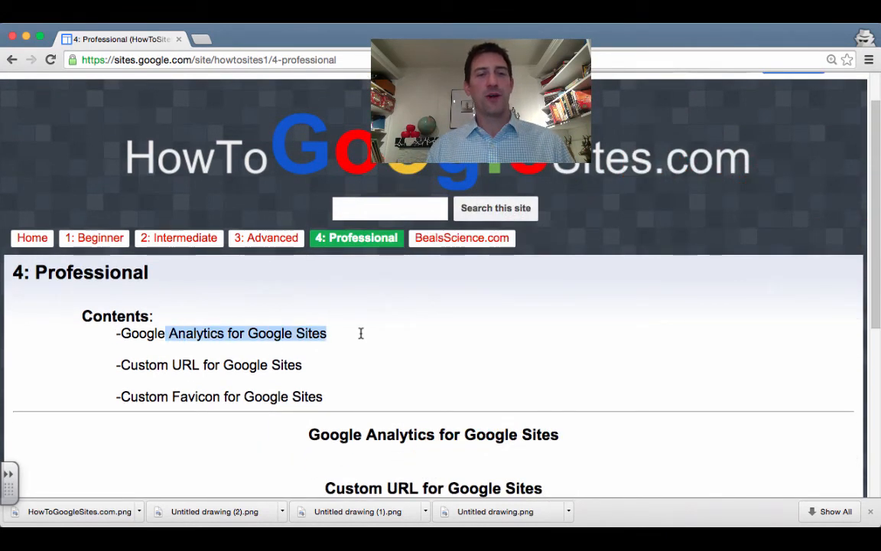
click(361, 334)
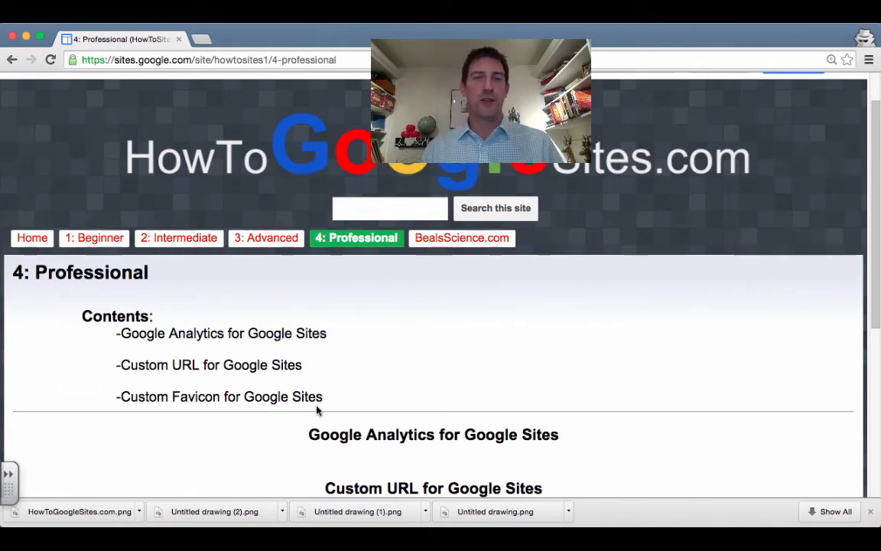
click(204, 41)
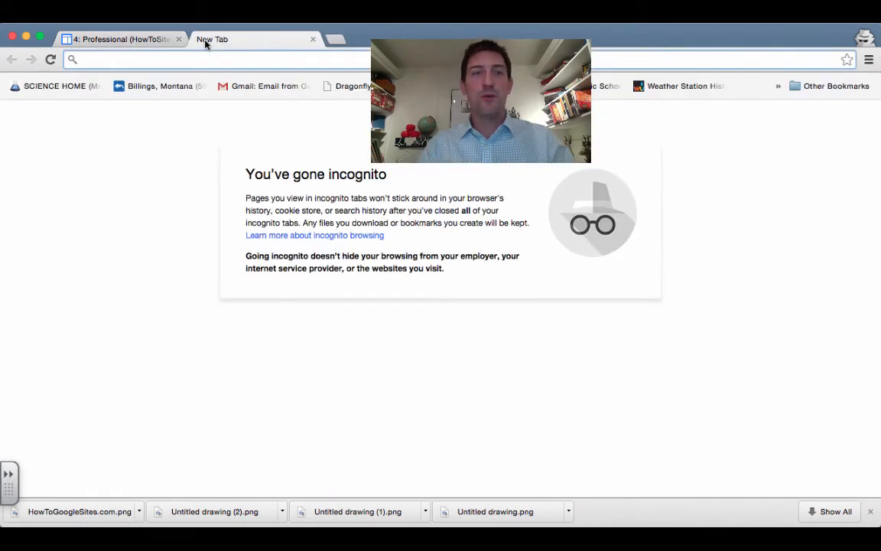
Load google.com, go through the Google apps menu to the full products list, and open Analytics
text(google.com)
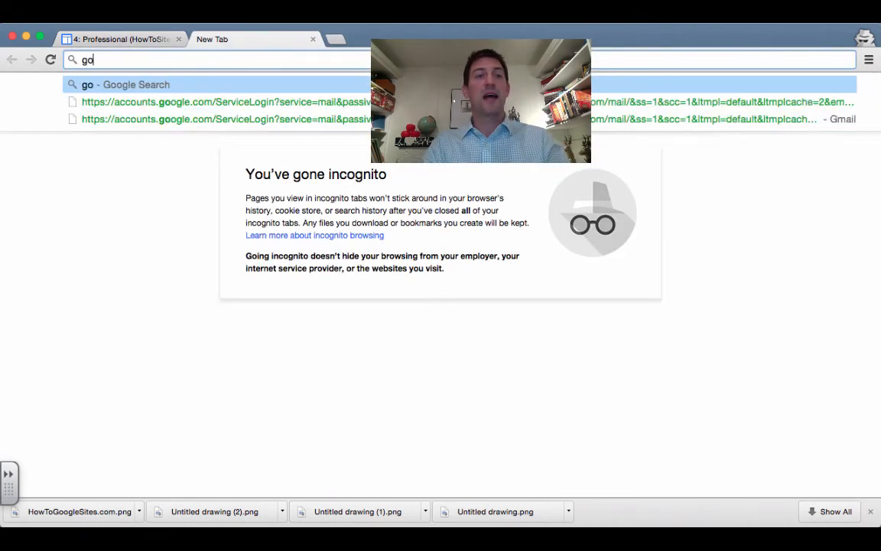
key(Return)
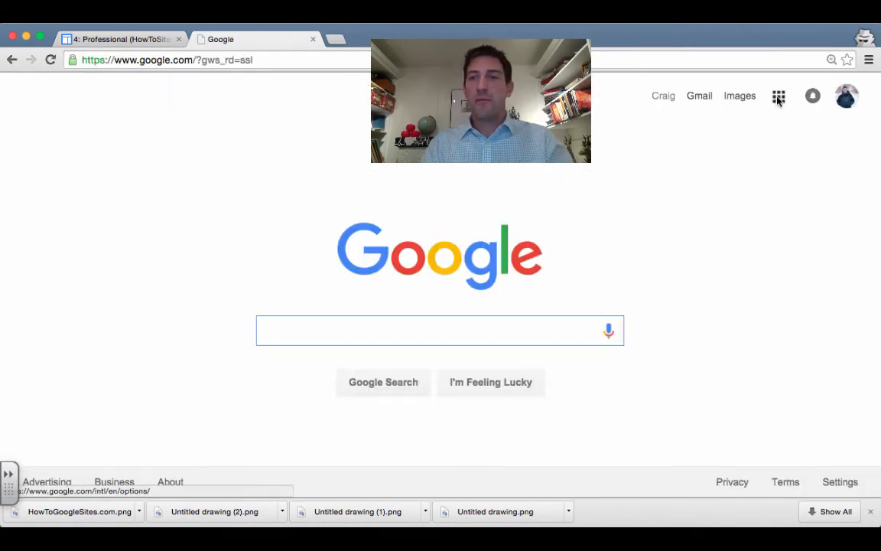
click(778, 98)
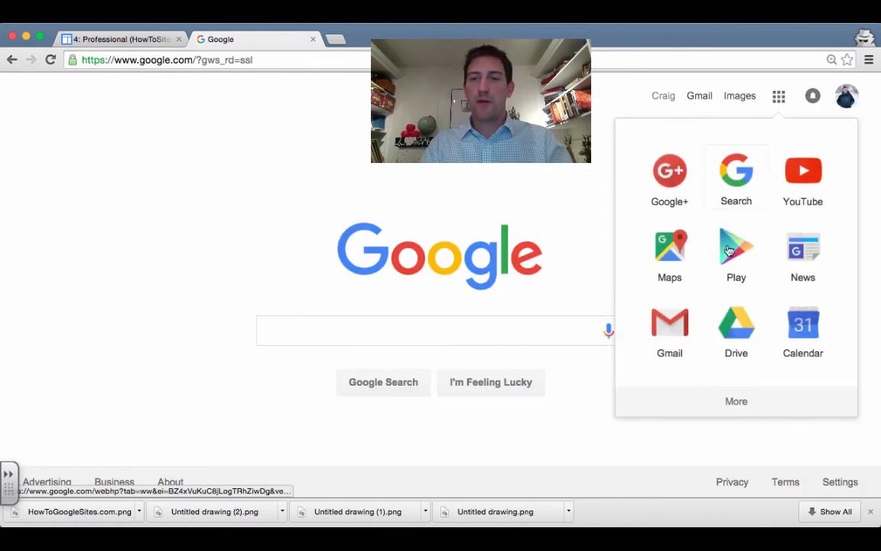
click(740, 404)
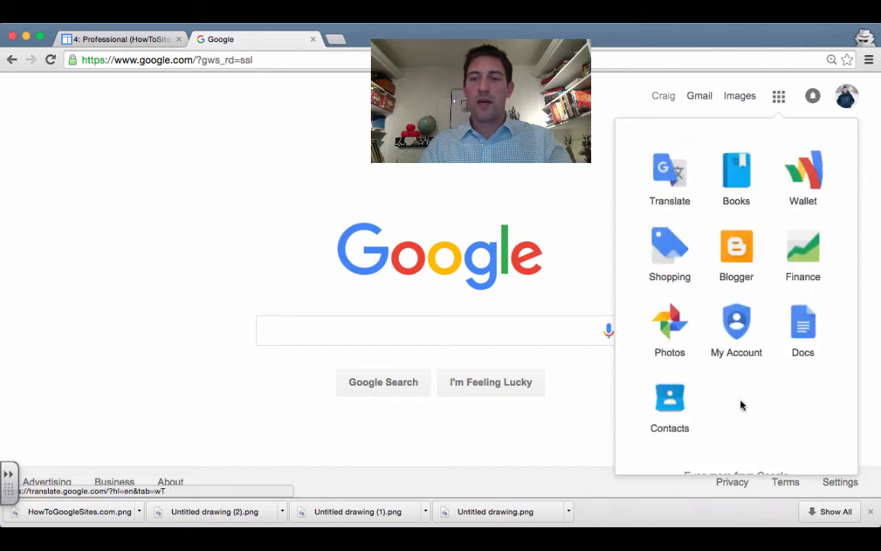
scroll(730, 417, down, 1)
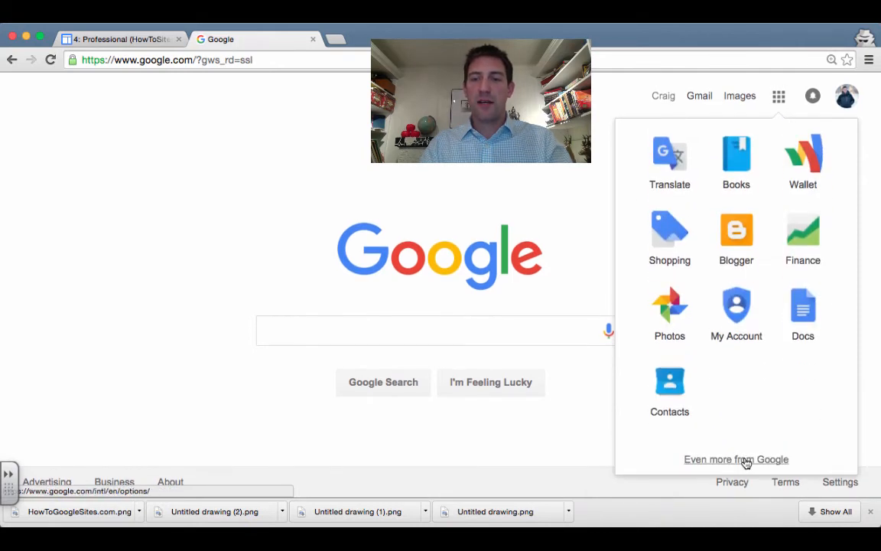
click(746, 461)
scroll(296, 399, down, 2)
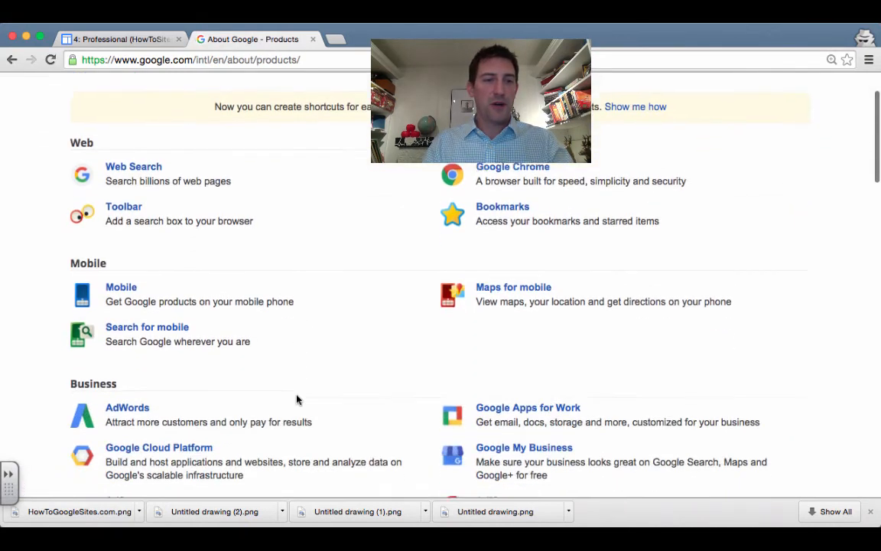
scroll(297, 399, down, 3)
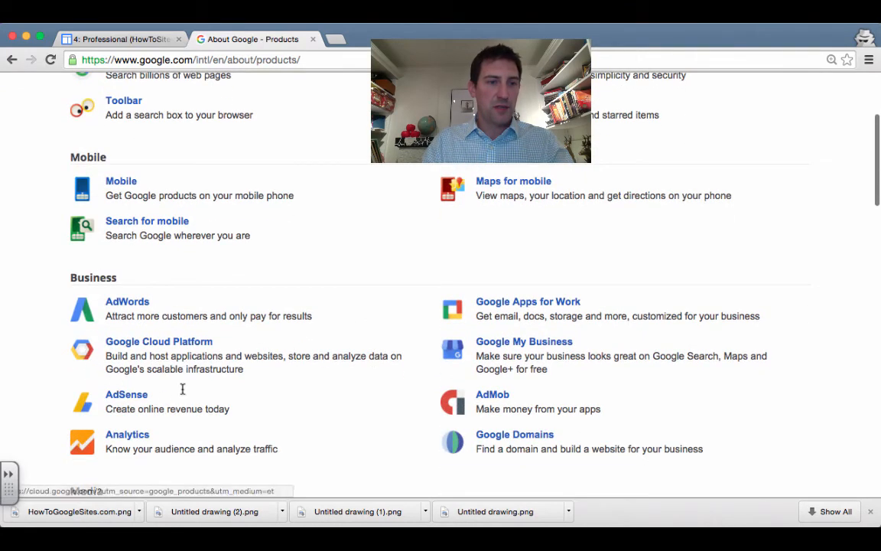
scroll(210, 417, down, 4)
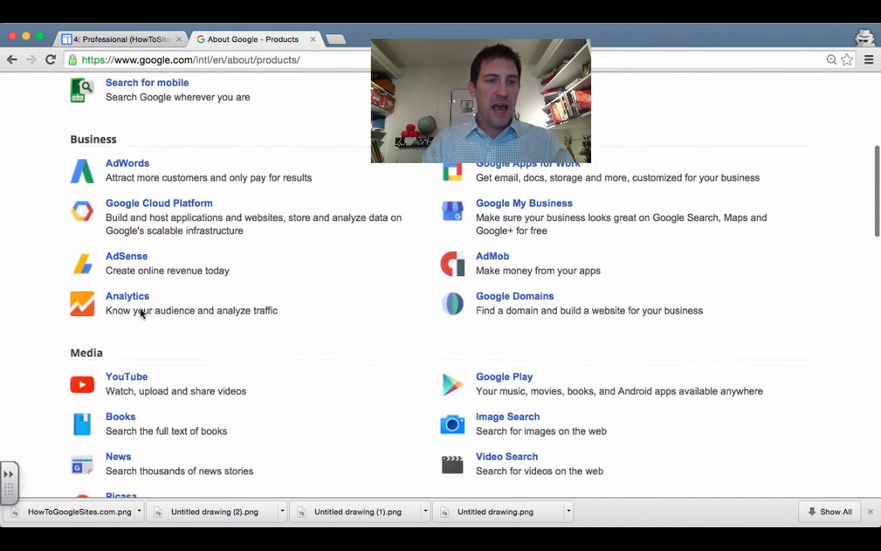
click(130, 299)
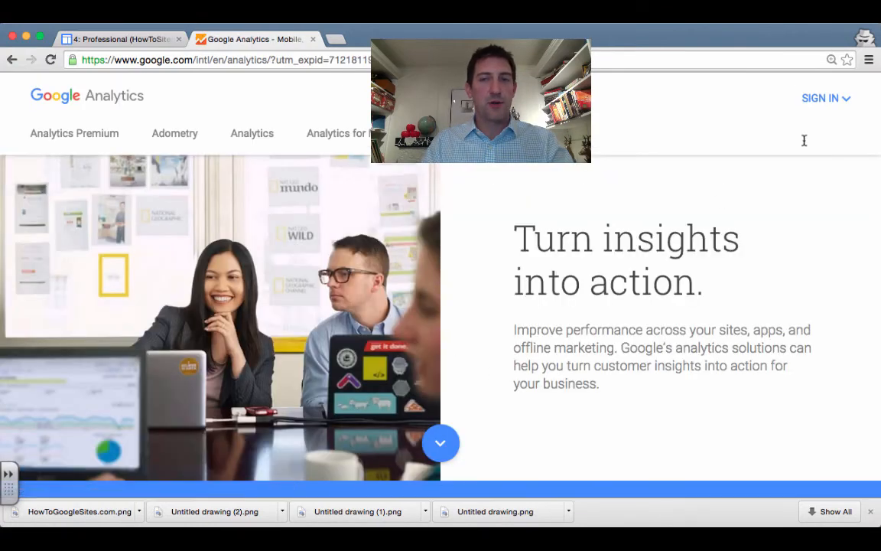
Sign in to Google Analytics and open the Admin page for the 2015 Year of the Teacher account
click(836, 101)
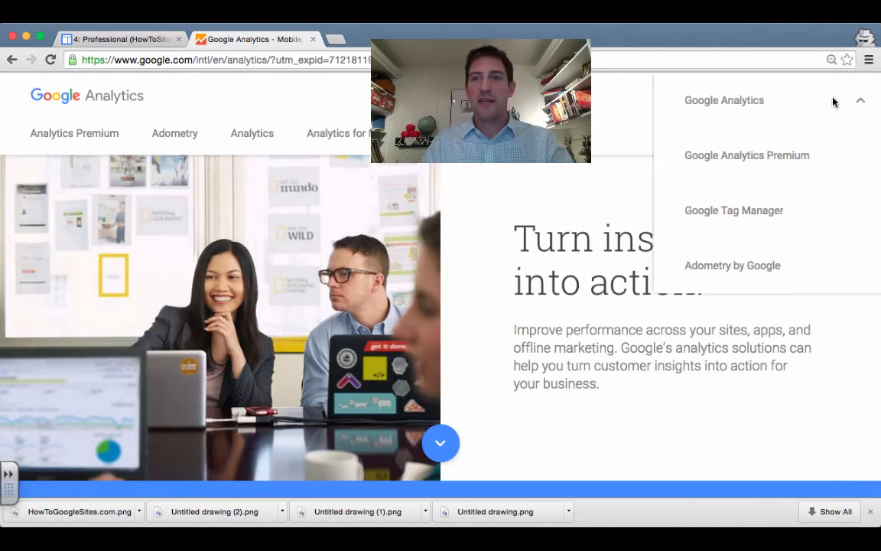
click(744, 101)
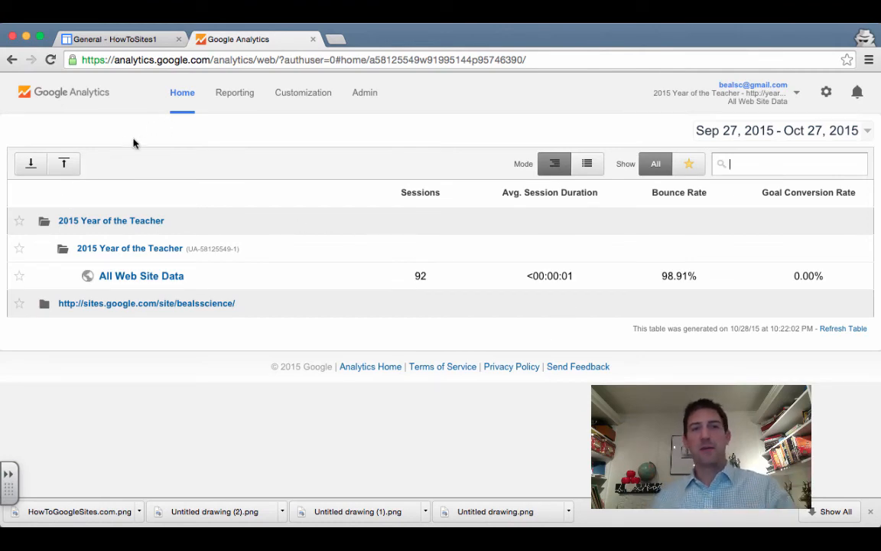
click(366, 92)
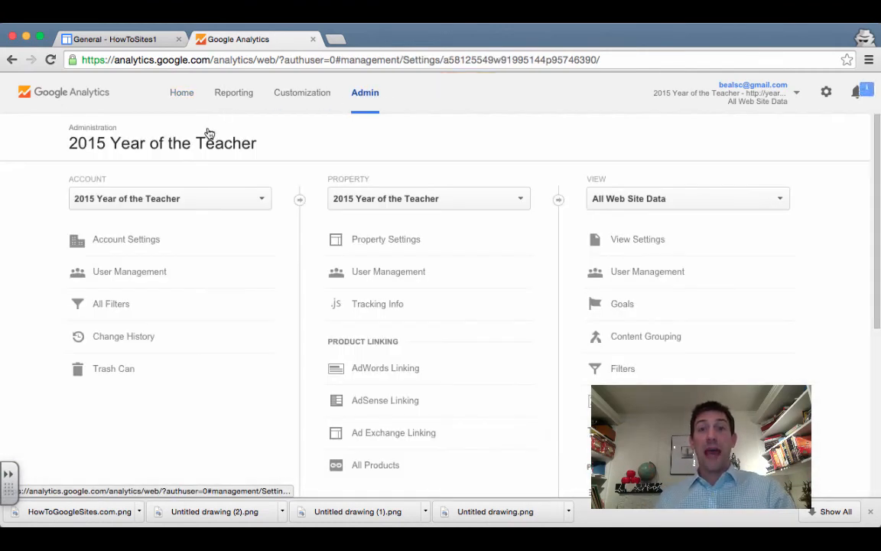
Create a new Analytics account from the Account dropdown and name it 'How To Google Sites'
click(237, 202)
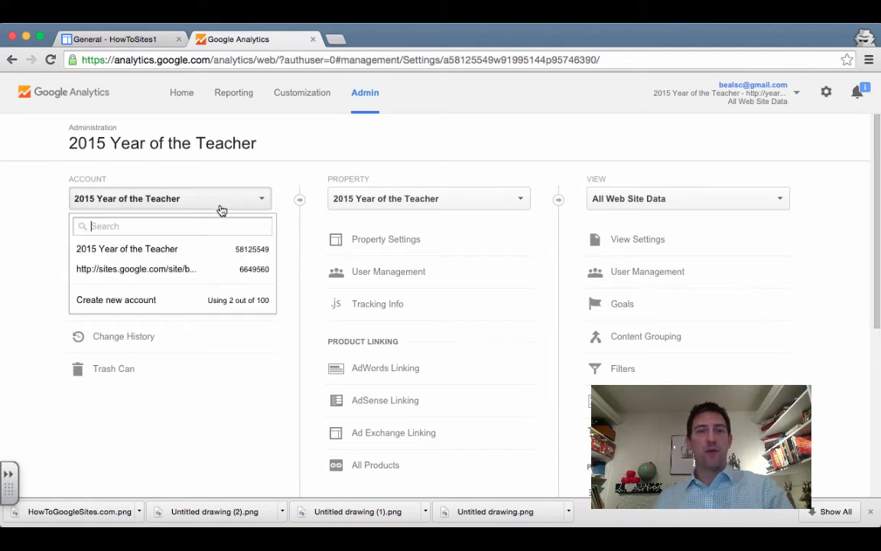
click(117, 300)
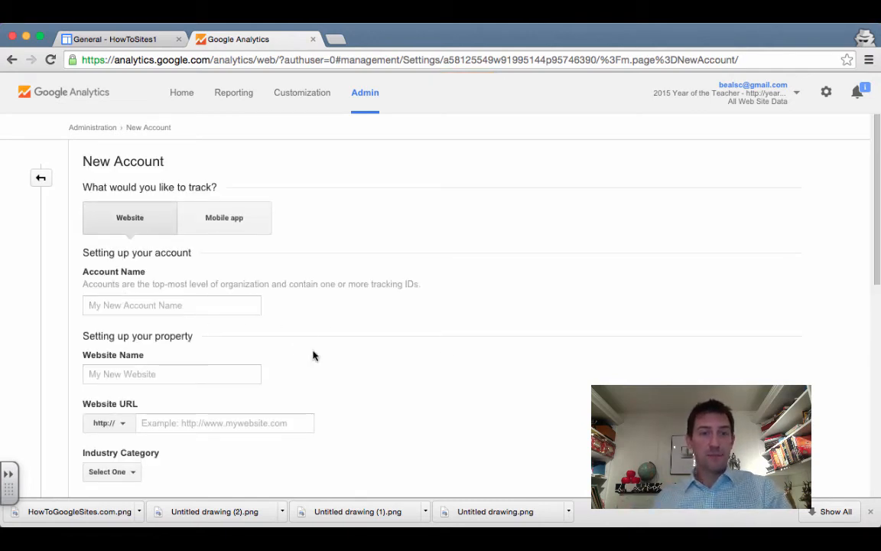
scroll(402, 344, down, 1)
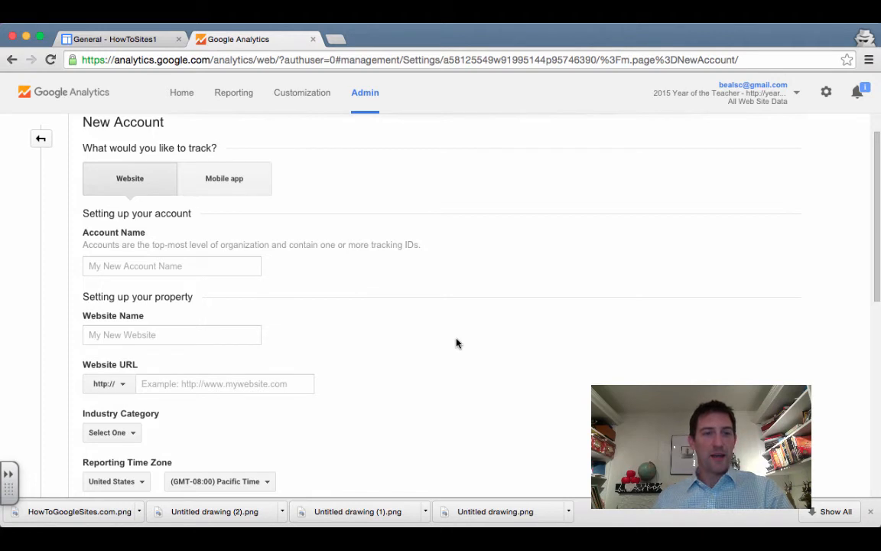
scroll(176, 260, up, 1)
click(146, 277)
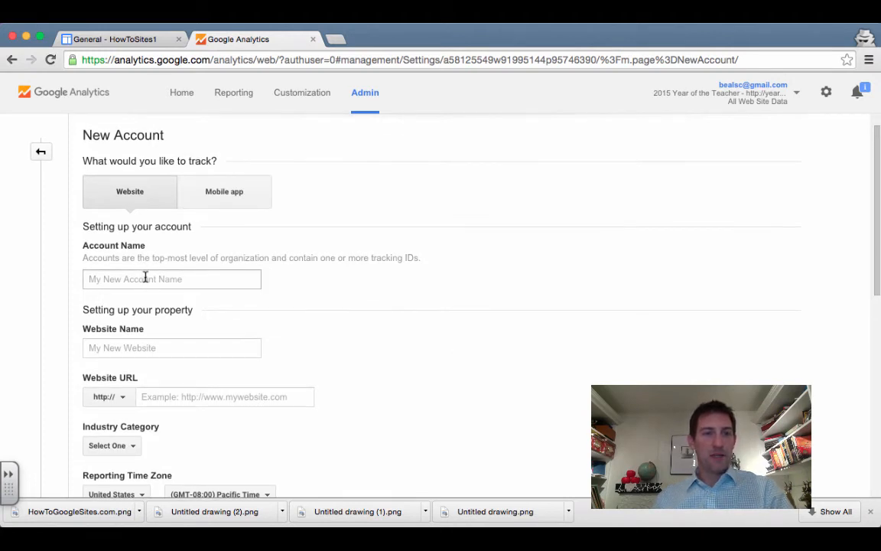
click(145, 278)
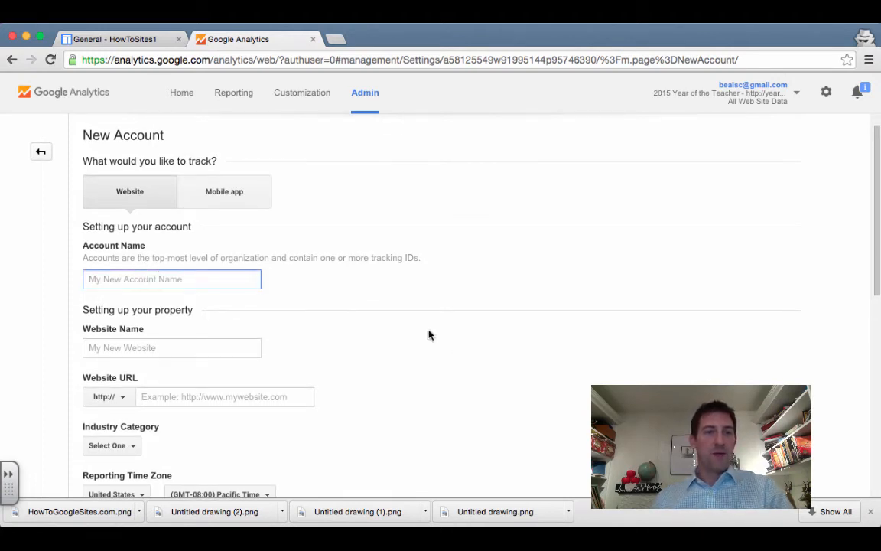
text(How T)
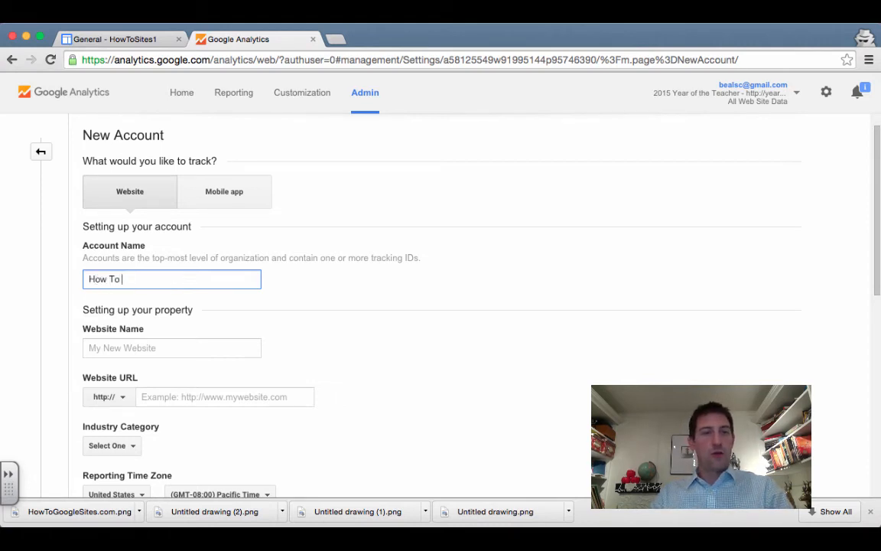
text(ogle Sites)
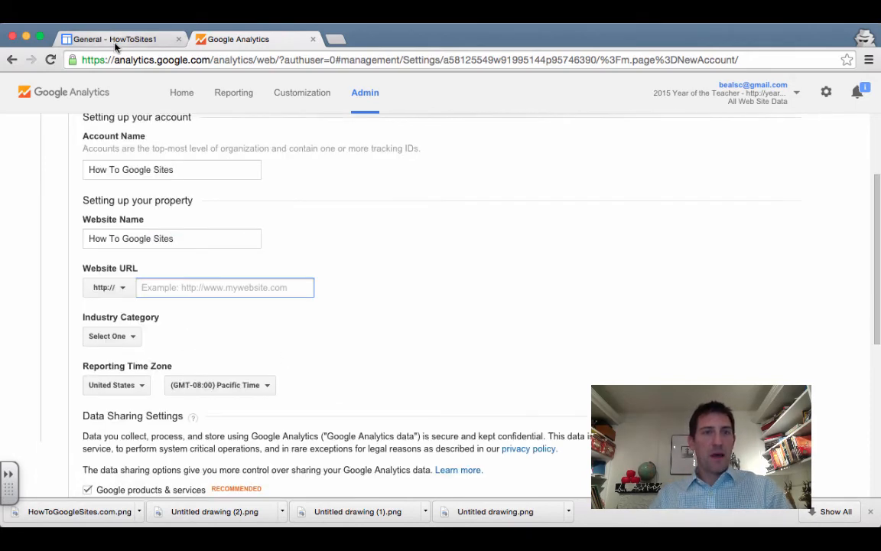
Save the site's general settings and copy the HowToSites1 home page address
click(115, 42)
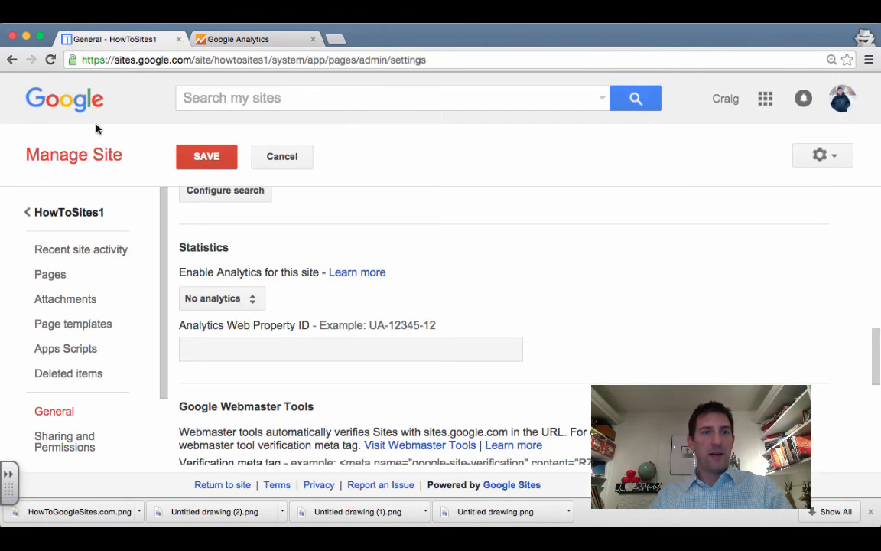
click(215, 157)
click(80, 218)
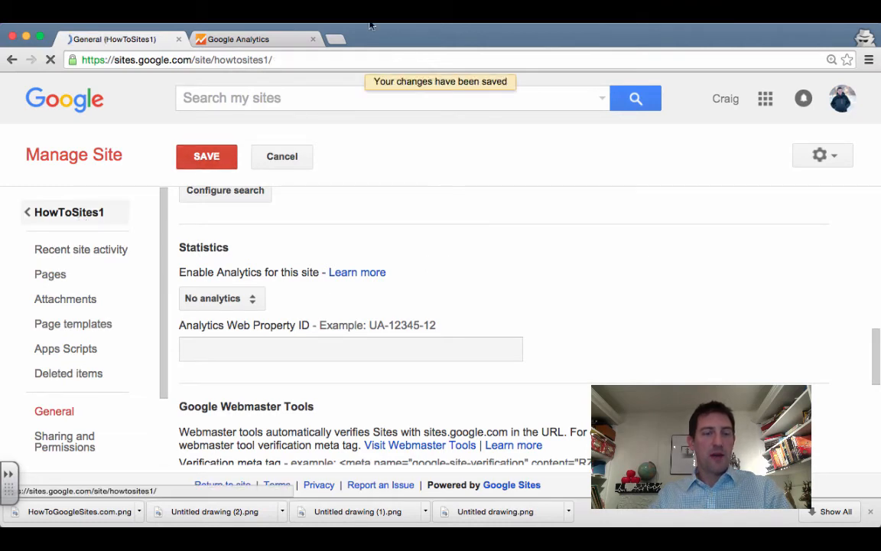
click(291, 61)
key(super+c)
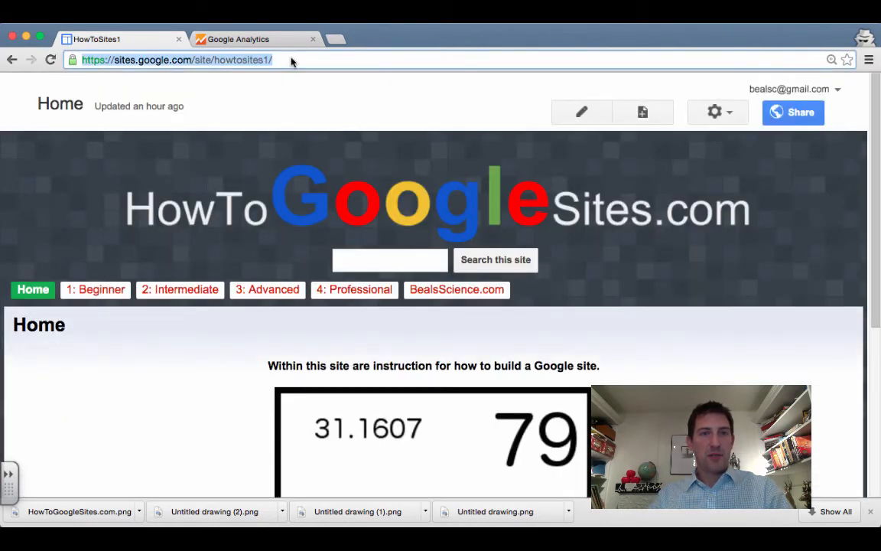
click(255, 40)
click(203, 289)
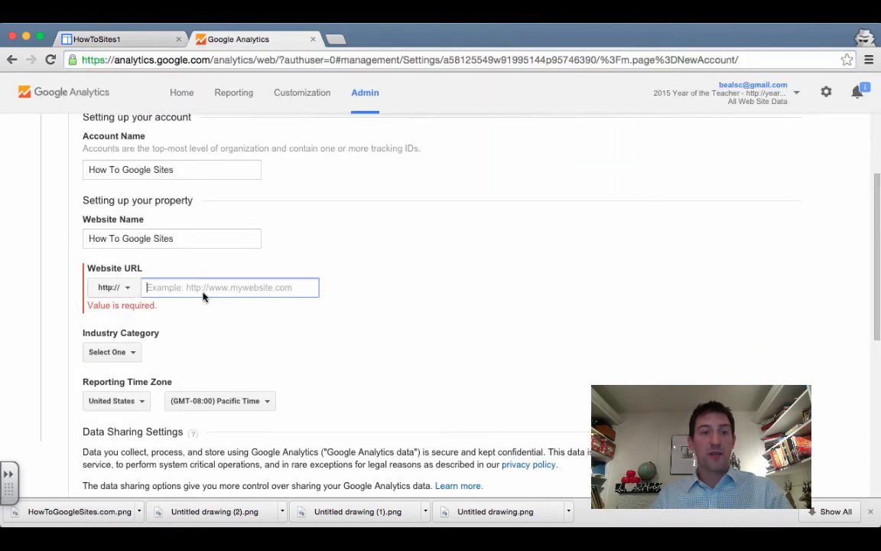
key(super+v)
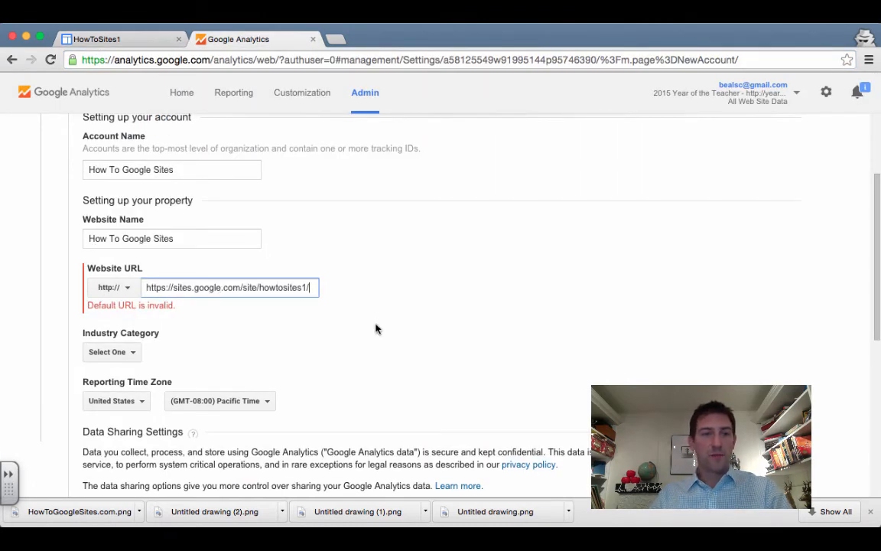
scroll(376, 329, down, 1)
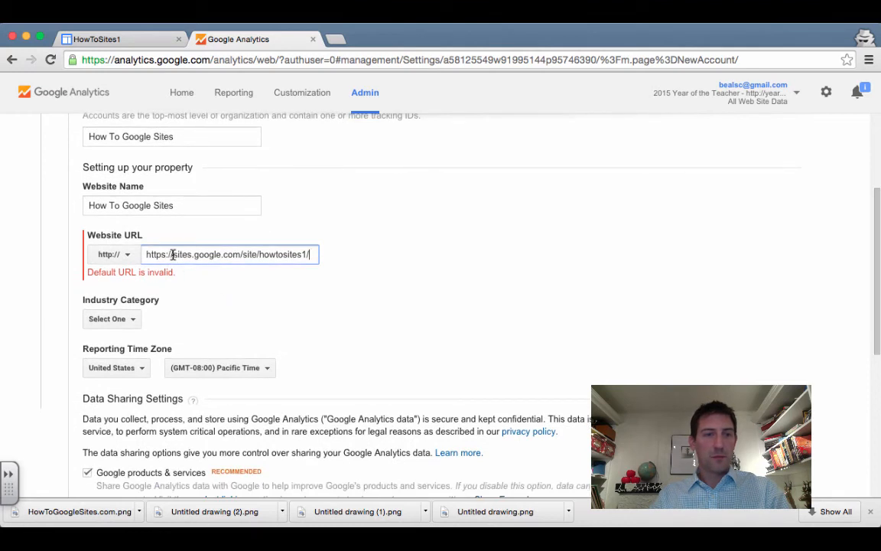
drag(173, 255, 126, 251)
key(BackSpace)
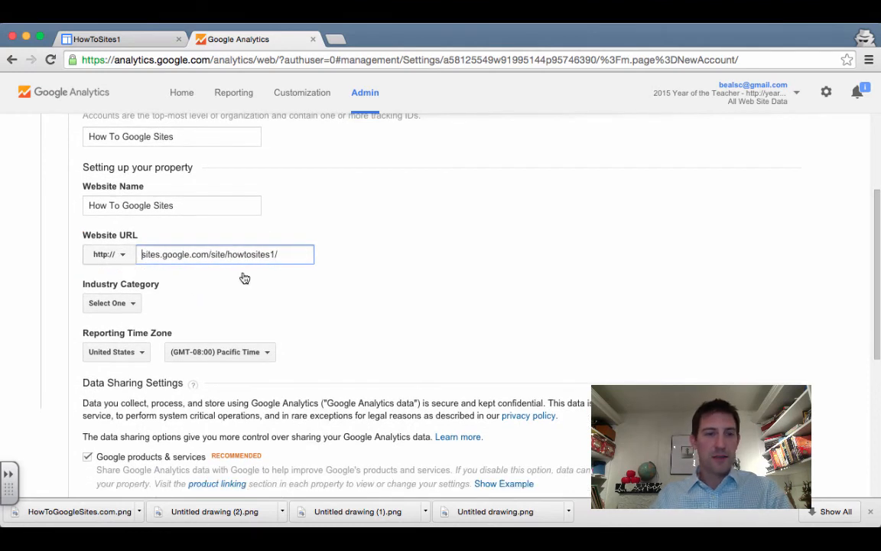
click(244, 302)
Set the industry category to Jobs and Education and the time zone to Mountain Time
click(129, 303)
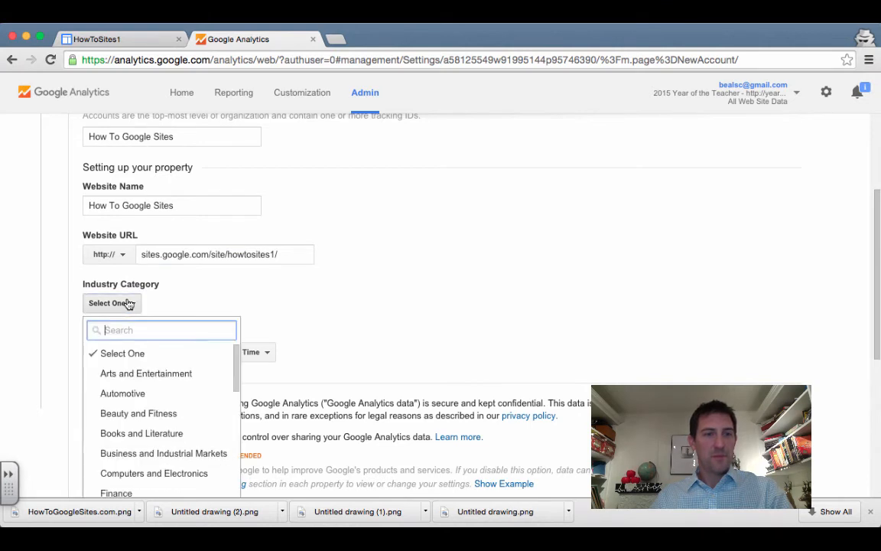
scroll(155, 442, down, 3)
scroll(156, 444, down, 1)
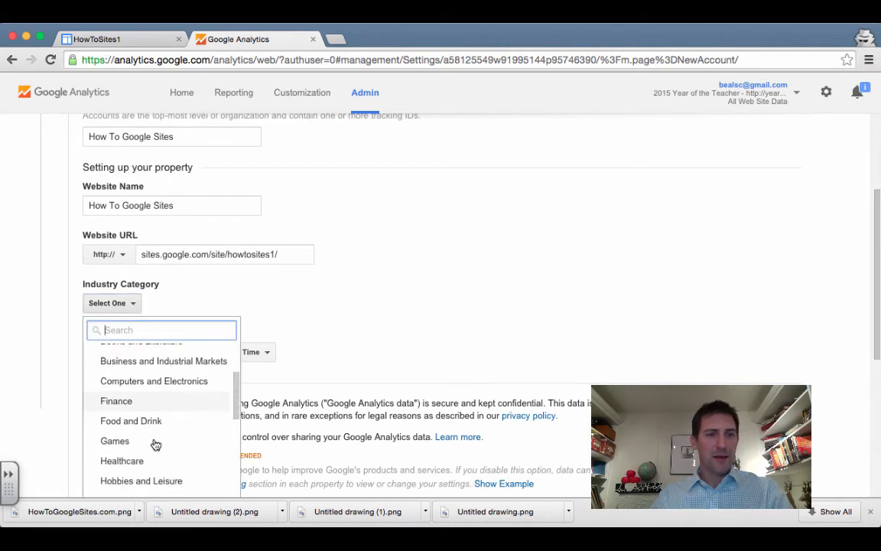
scroll(156, 443, up, 3)
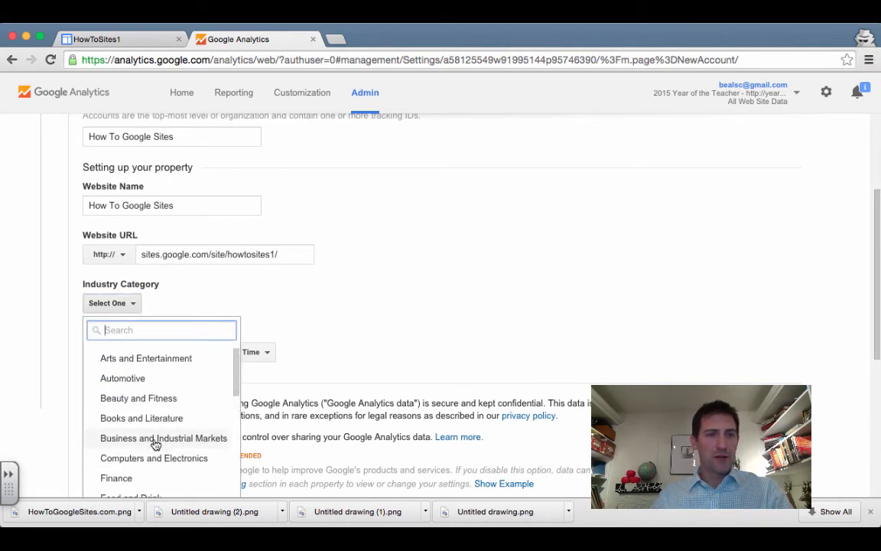
text(j)
key(Return)
click(248, 351)
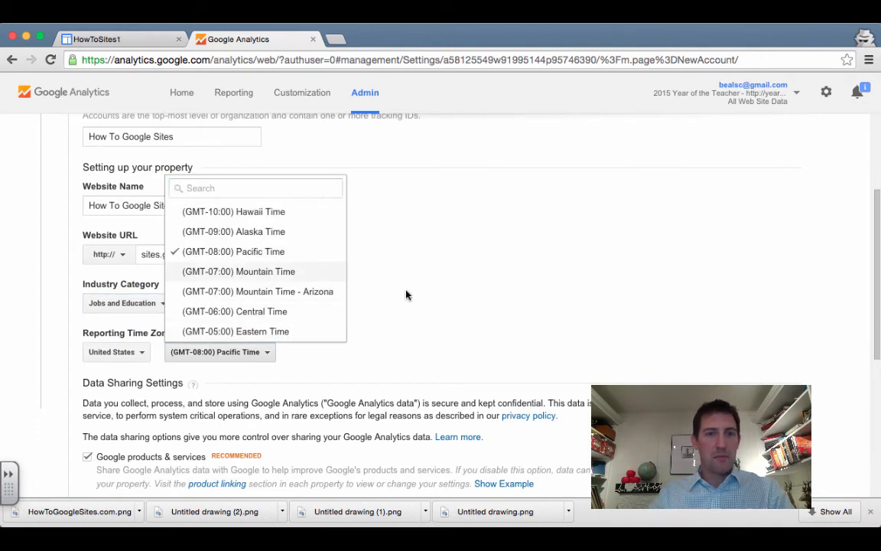
key(Return)
scroll(407, 295, down, 5)
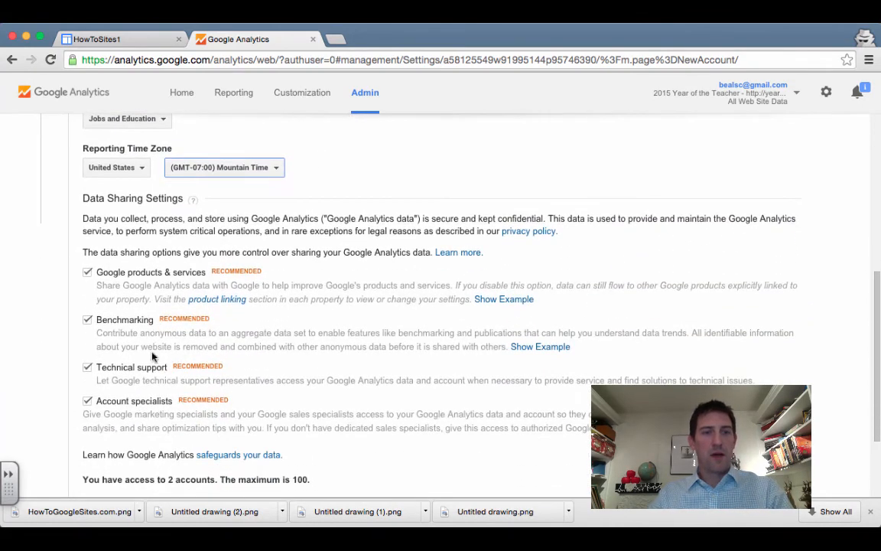
scroll(141, 417, down, 3)
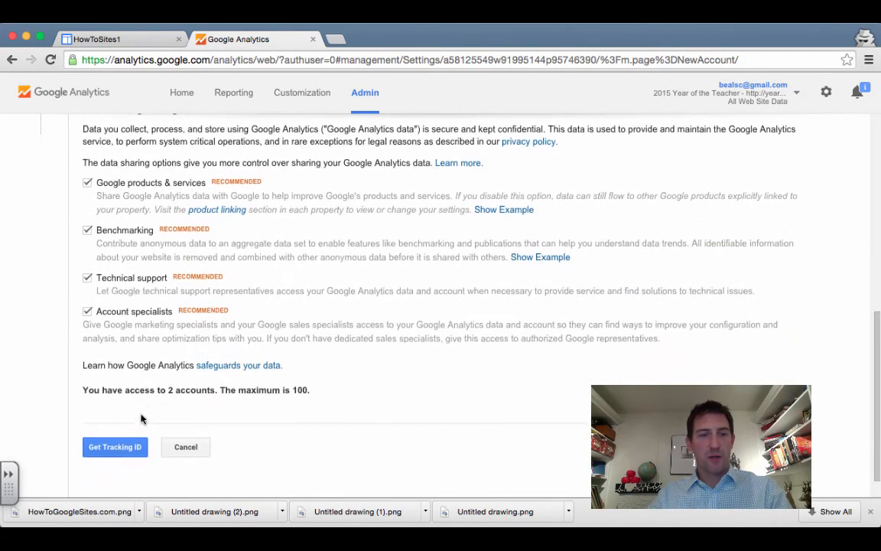
scroll(140, 416, down, 1)
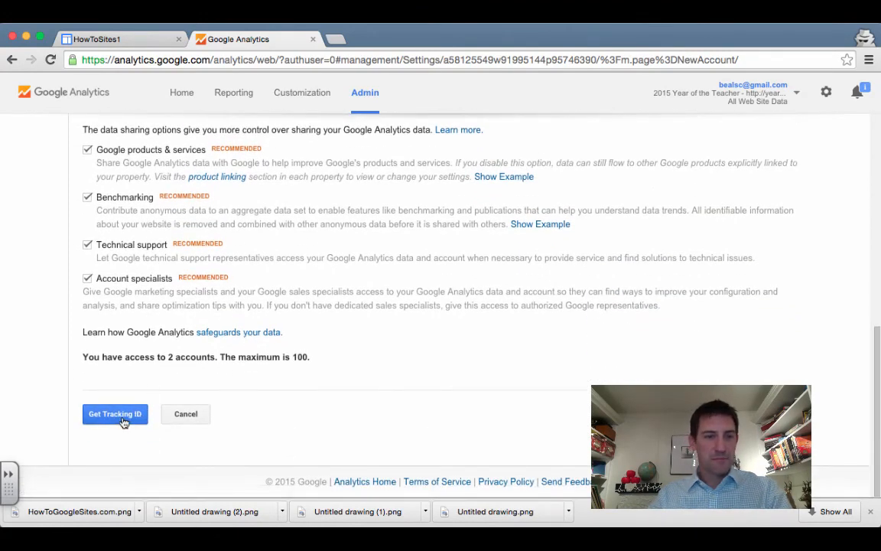
Request a tracking ID and accept the Google Analytics terms of service
click(115, 414)
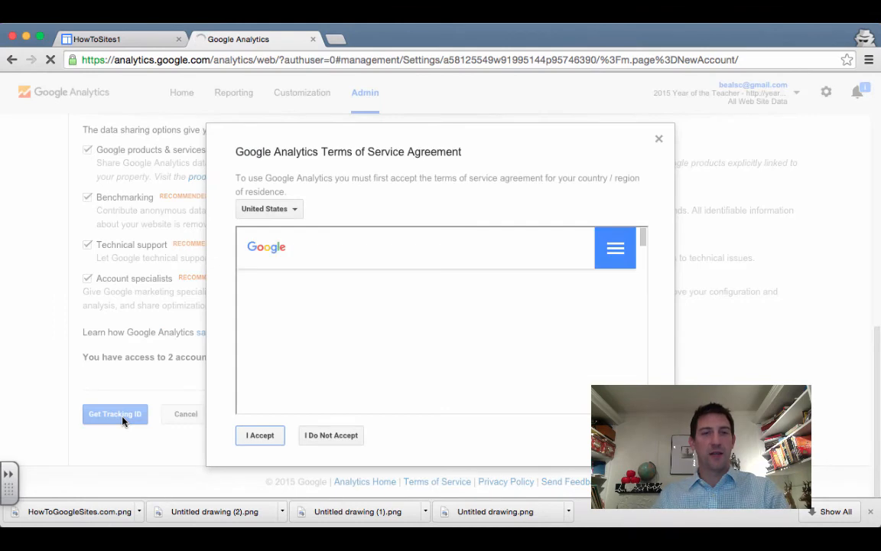
click(260, 435)
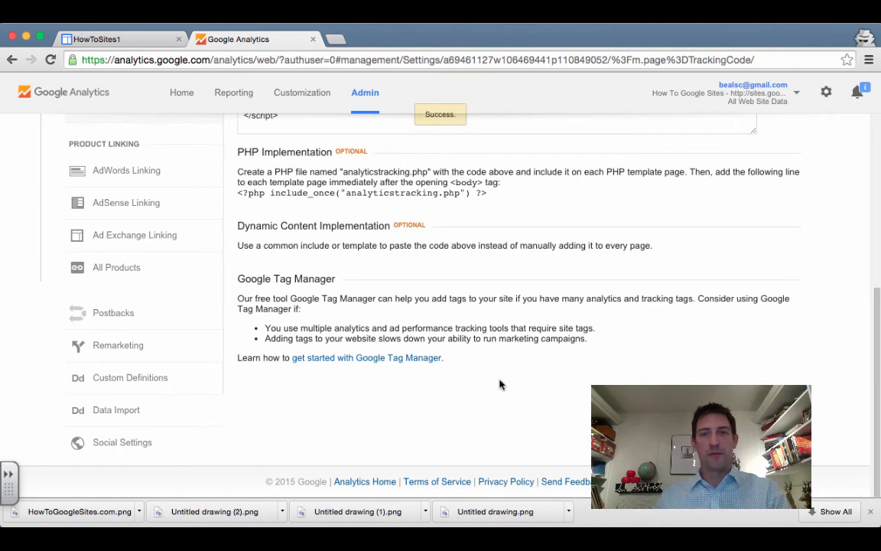
scroll(450, 349, up, 3)
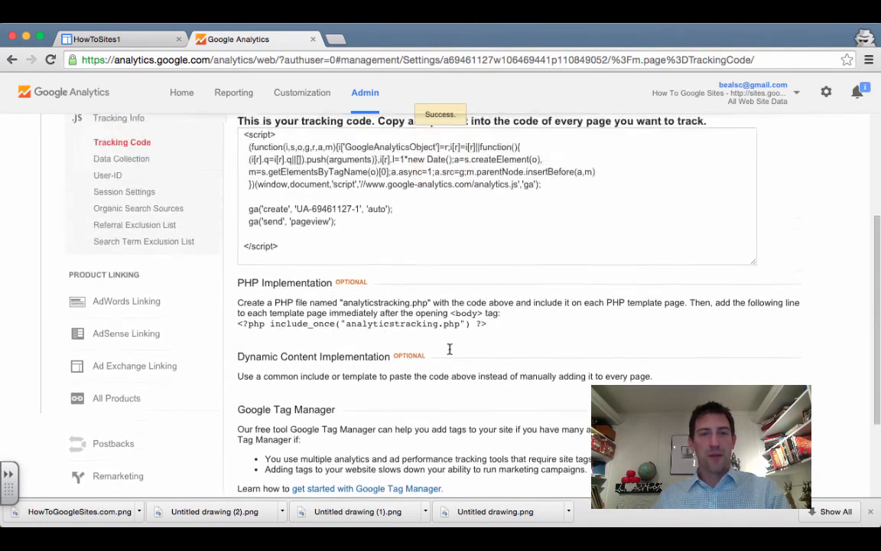
scroll(449, 349, up, 4)
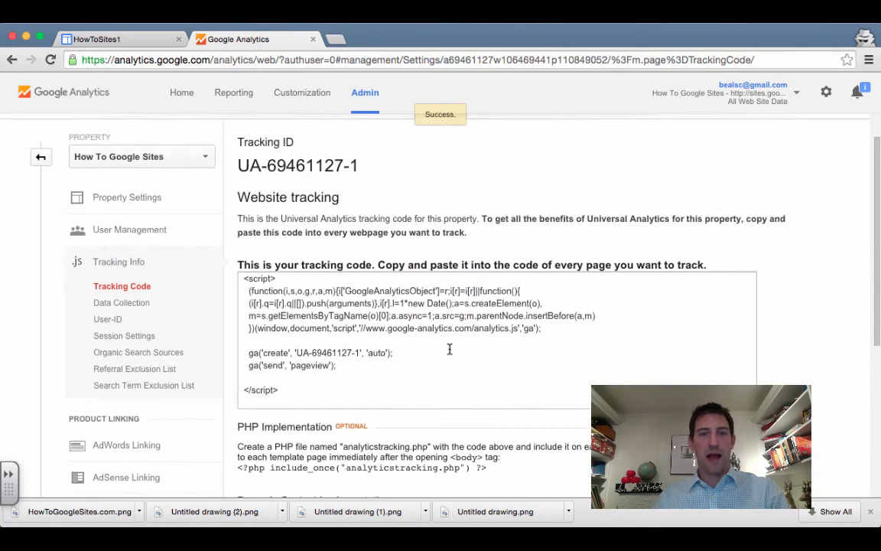
scroll(449, 349, up, 1)
Select the tracking ID UA-69461127-1 to copy it, then return to the HowToSites1 site
drag(236, 187, 238, 206)
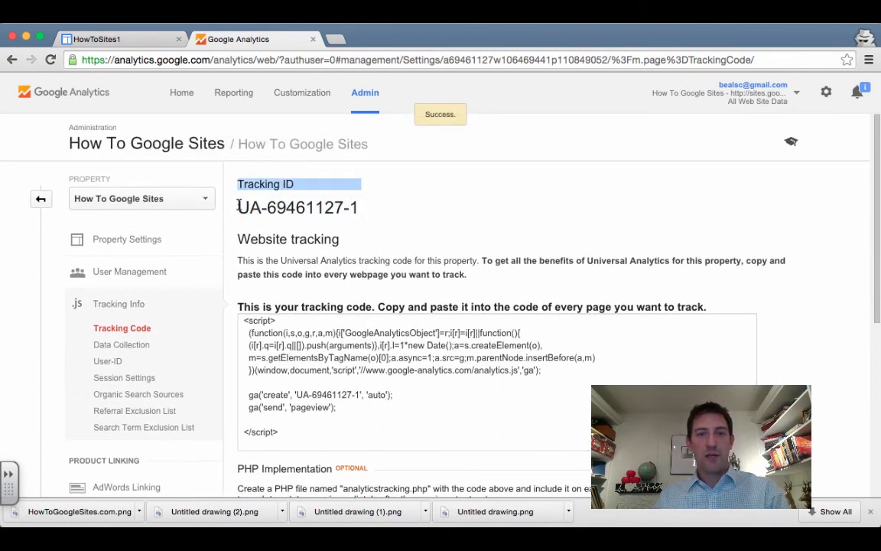
click(237, 206)
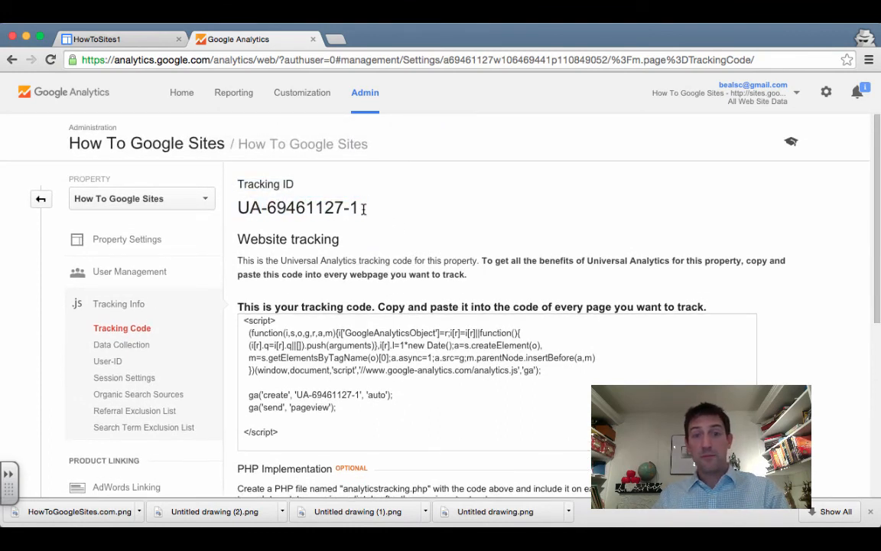
drag(362, 208, 238, 212)
key(super+c)
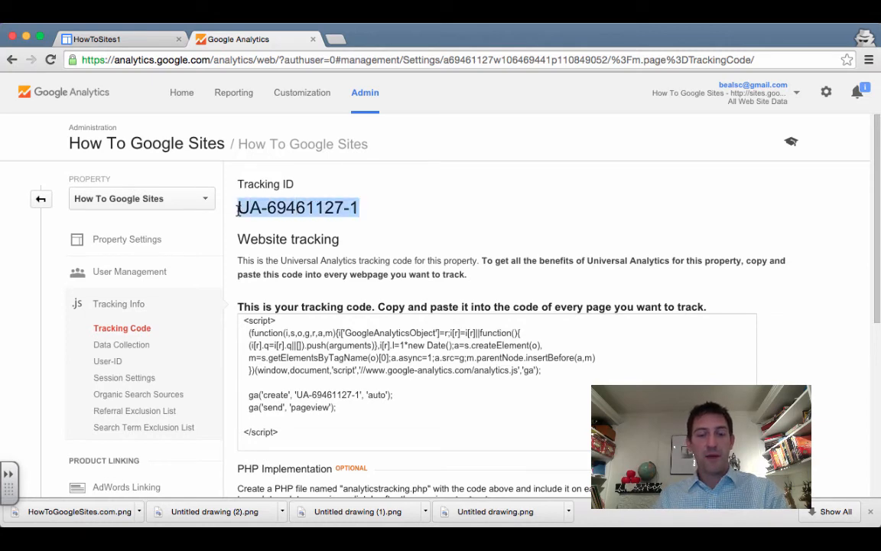
click(96, 39)
Open the Manage site General settings for HowToSites1
click(719, 112)
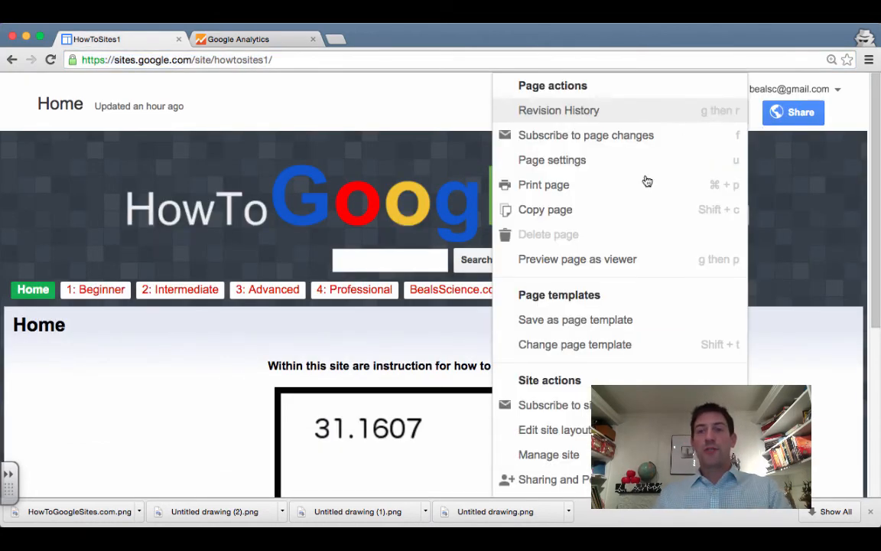
click(572, 458)
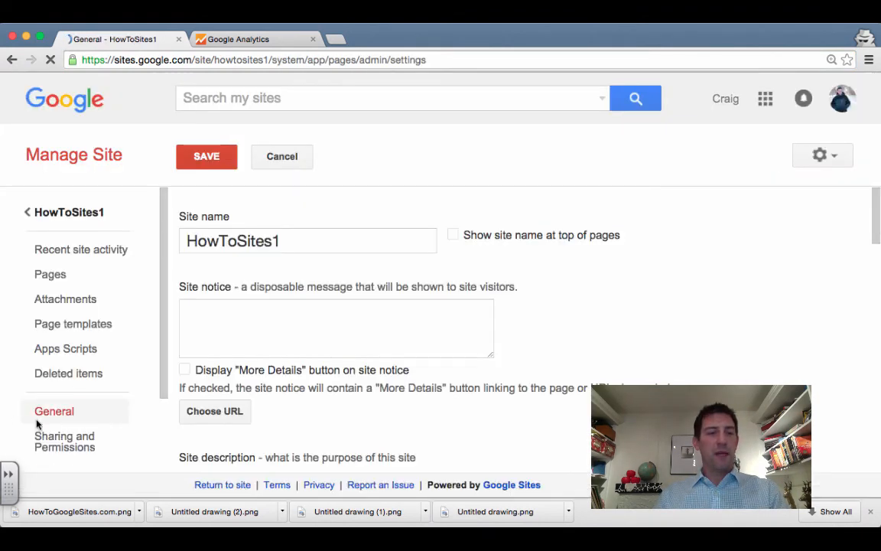
scroll(516, 351, down, 5)
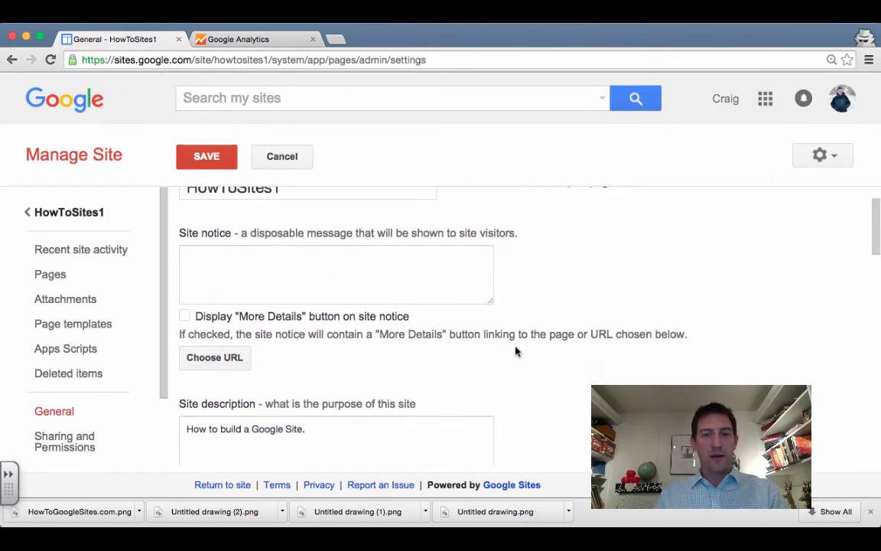
scroll(516, 351, down, 10)
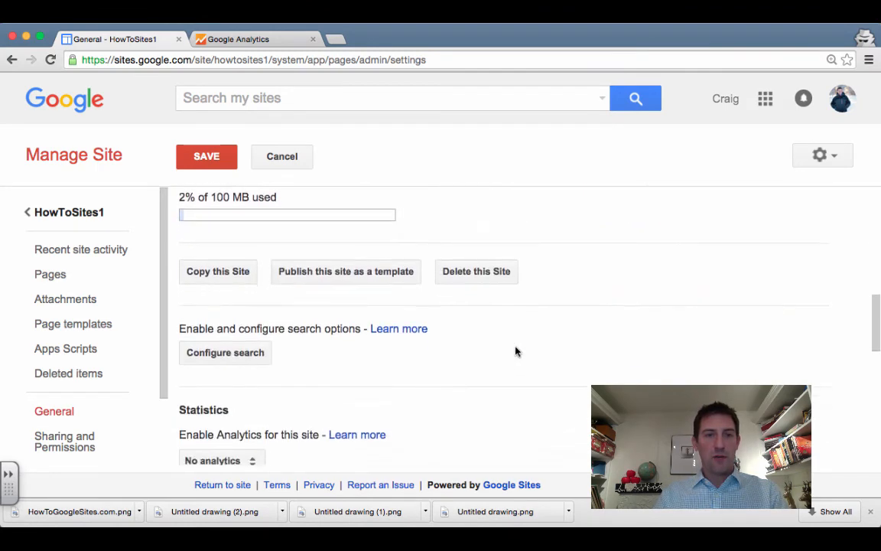
scroll(516, 352, down, 3)
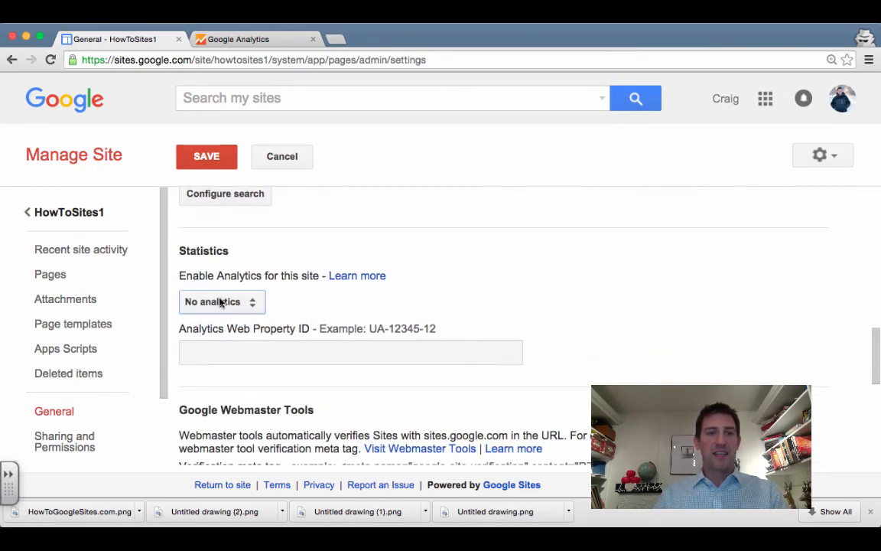
Choose Google Analytics for statistics, enter property ID UA-69461127-1, and save
click(221, 302)
click(285, 325)
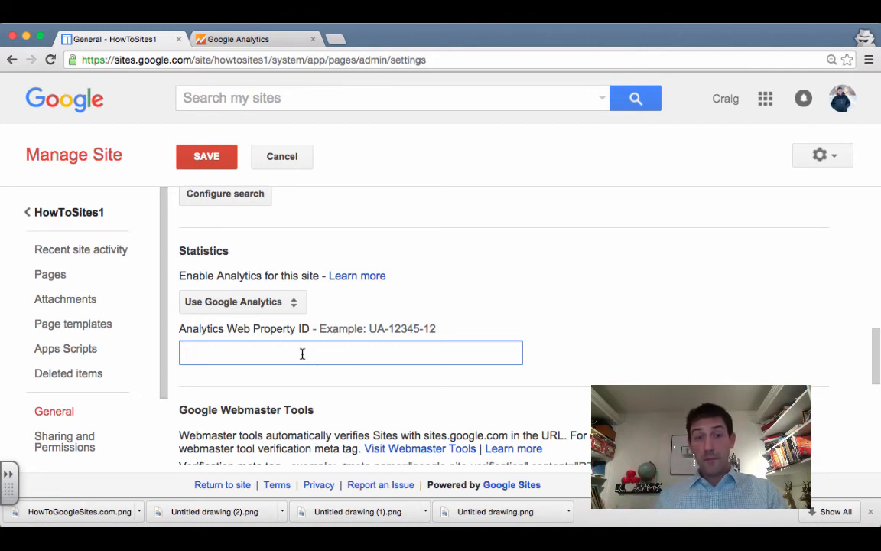
key(super+v)
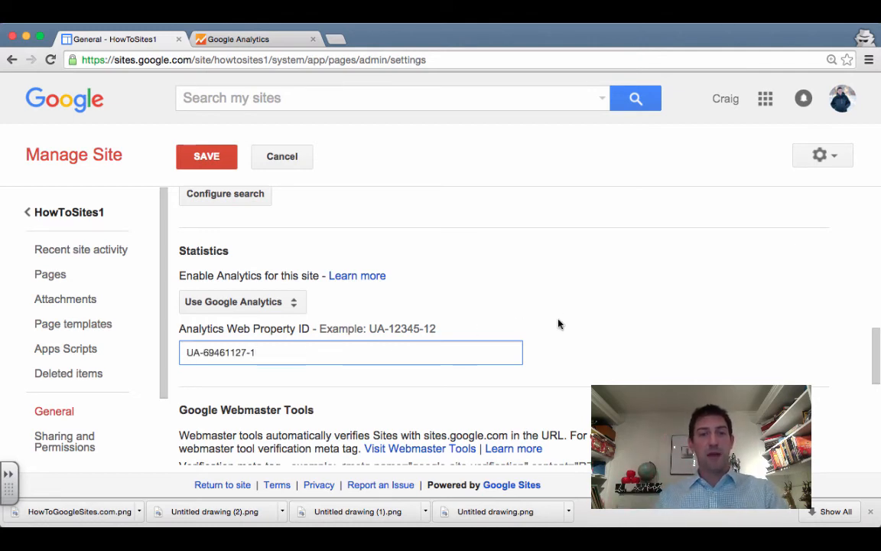
scroll(559, 325, down, 1)
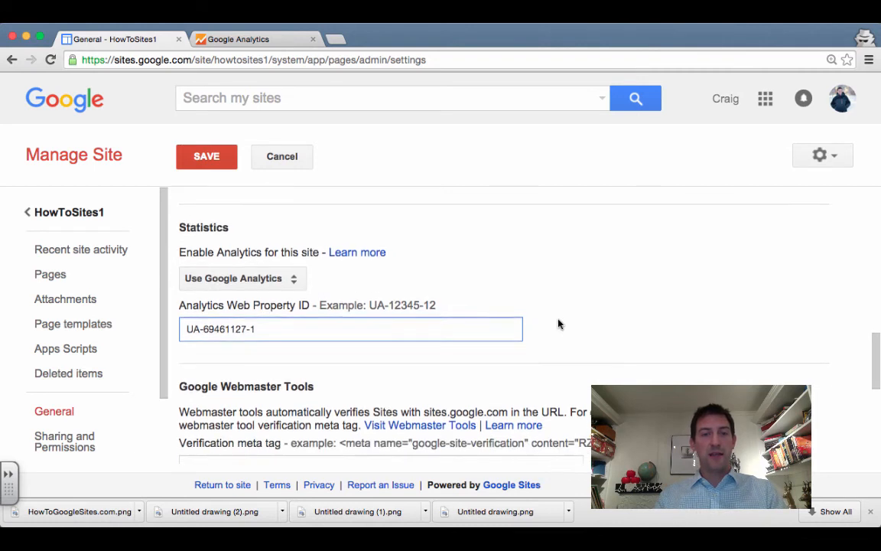
click(206, 164)
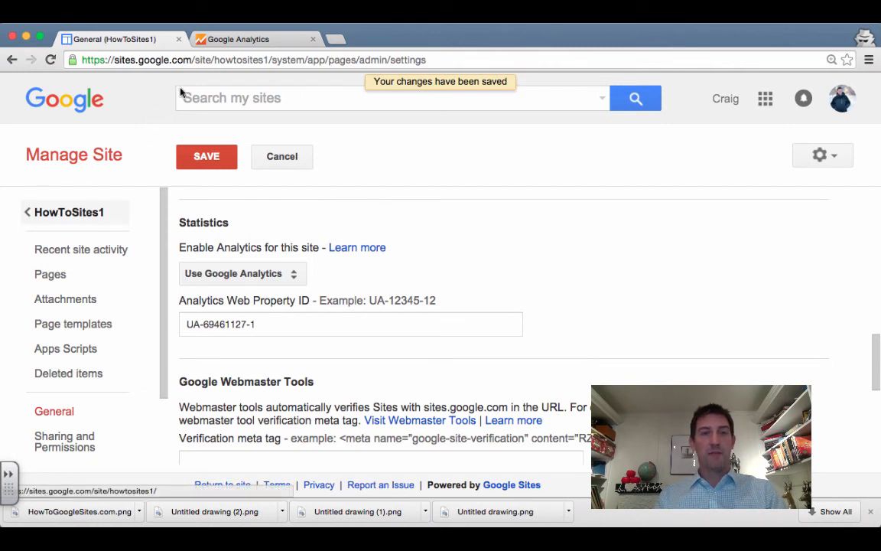
click(246, 42)
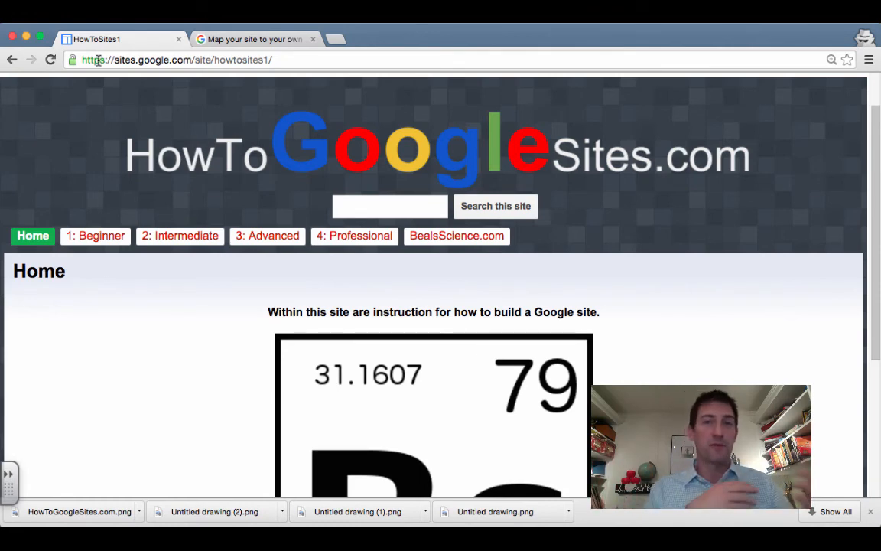
Close the help article and reach Google Domains via a web search for 'google domain'
click(312, 39)
key(super+t)
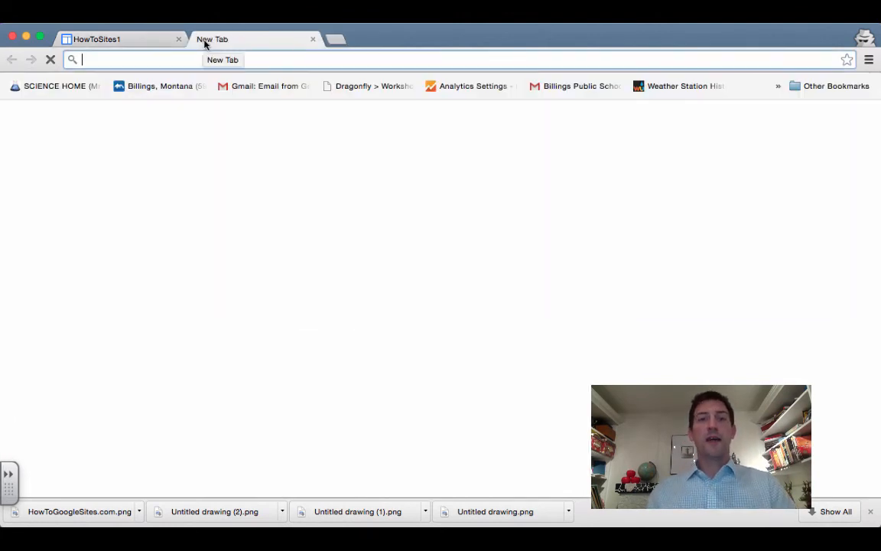
text(goo)
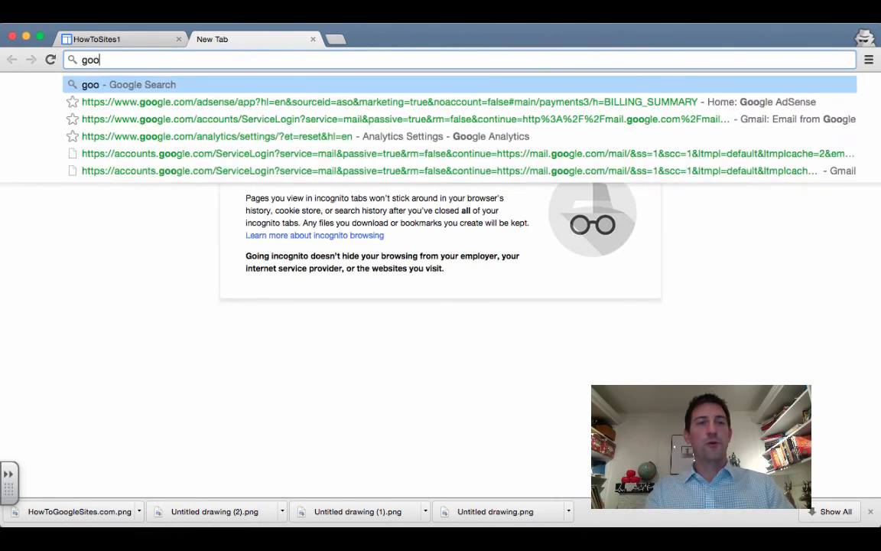
text(gle domain)
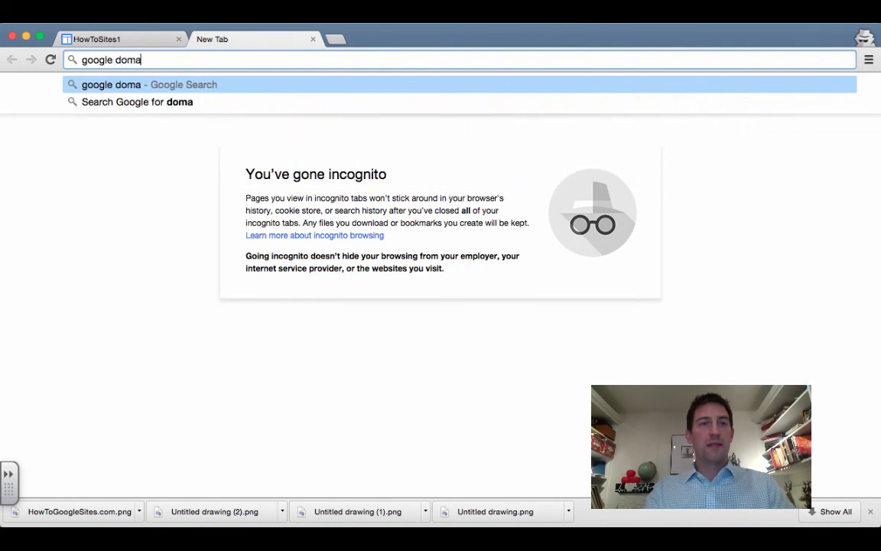
key(Return)
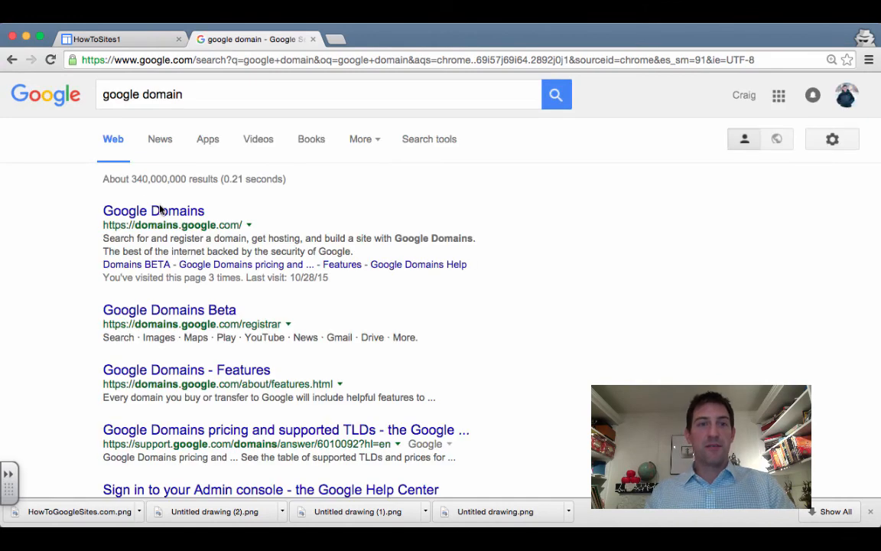
click(169, 214)
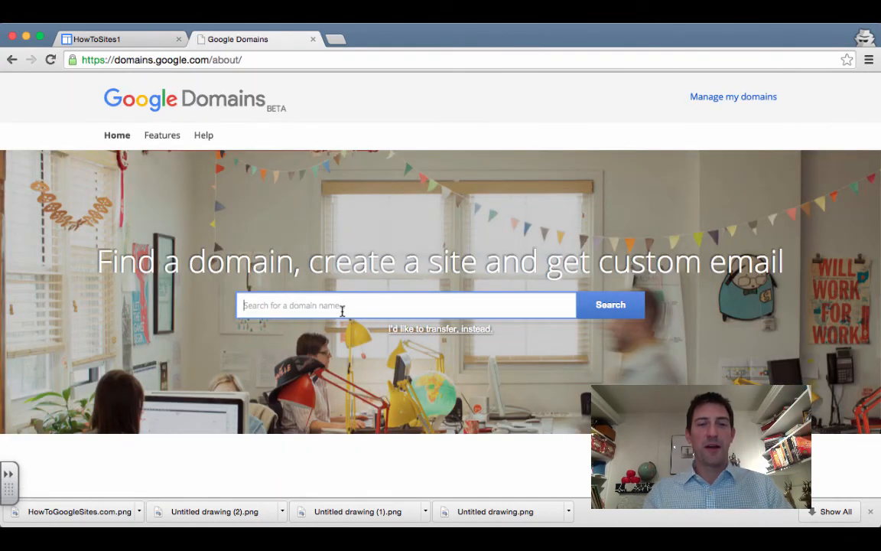
Search domains for HowToGoogleSite and add howtogooglesites.com to the cart
text(HowT)
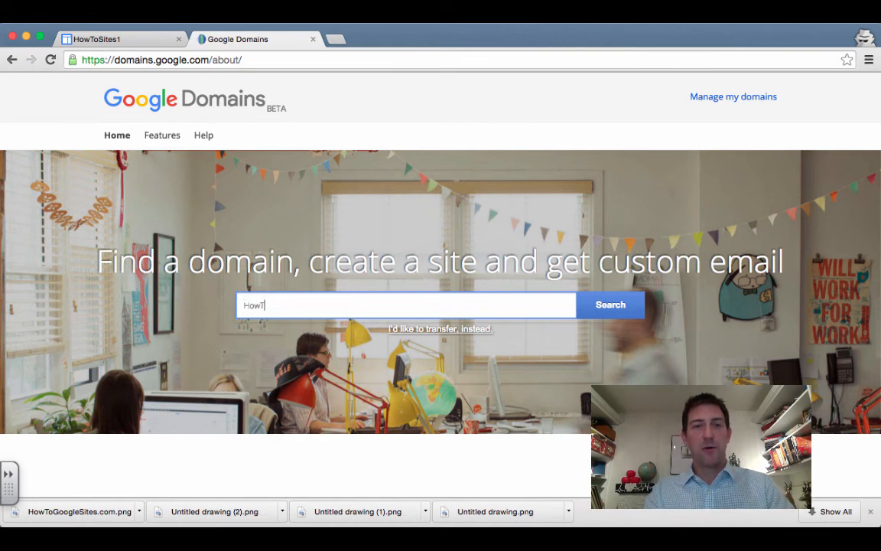
text(oGoogleS)
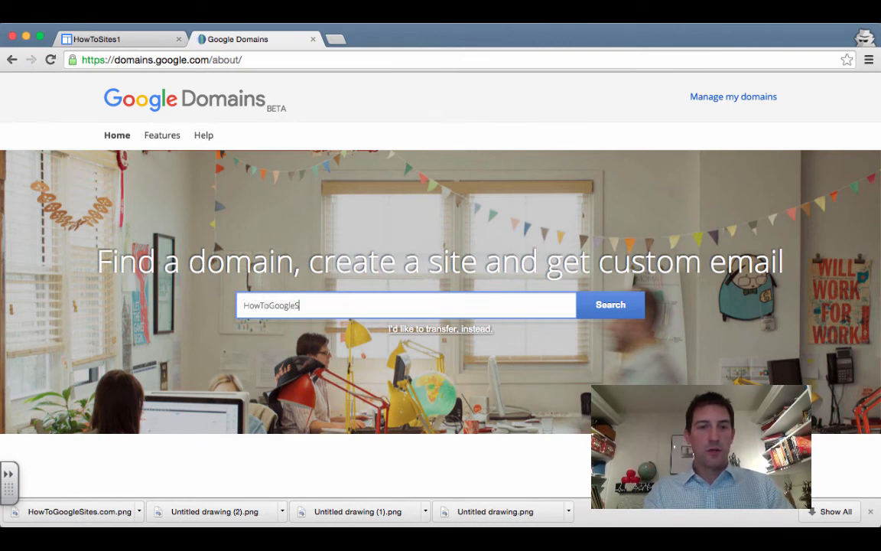
text(ites)
click(628, 301)
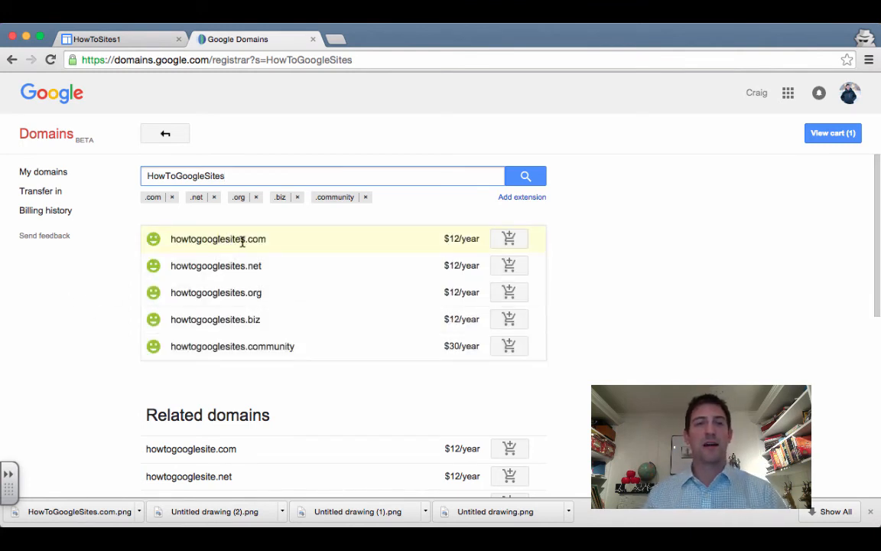
click(507, 240)
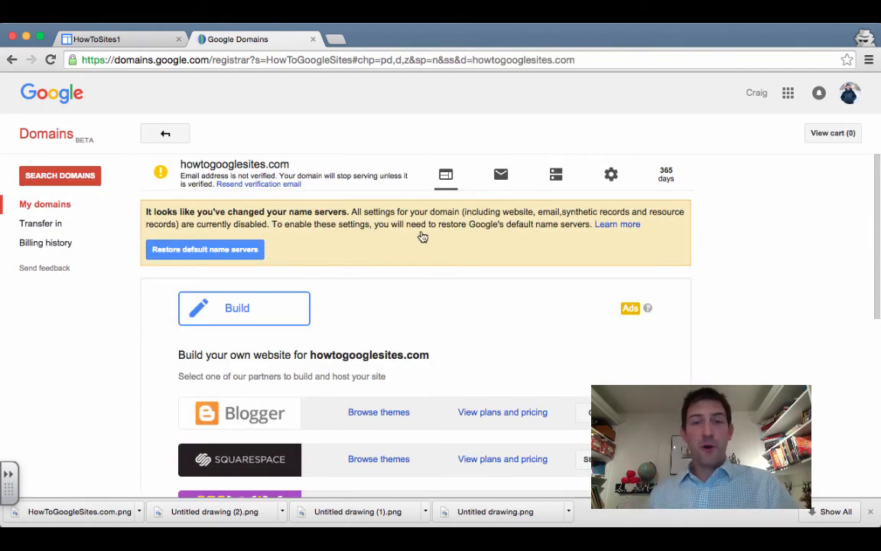
Open the forwarding form for howtogooglesites.com in Google Domains
scroll(538, 296, down, 2)
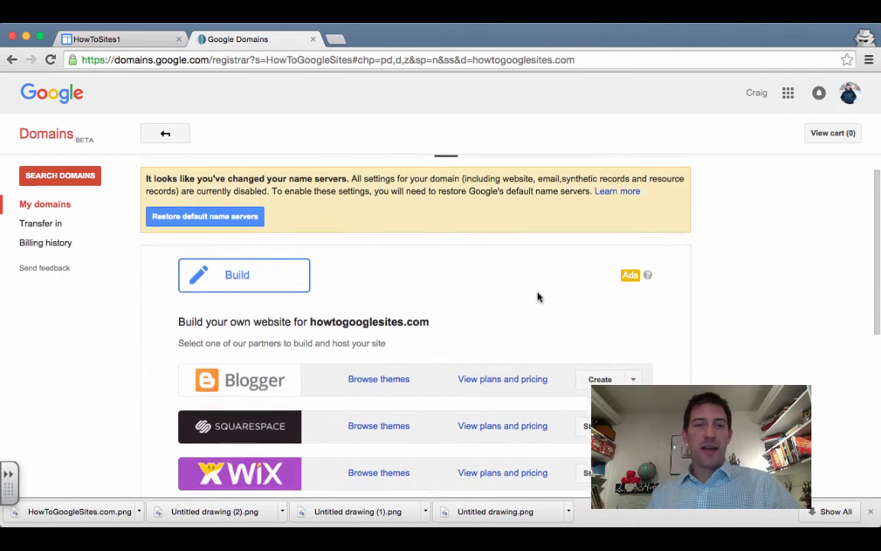
scroll(538, 296, up, 1)
scroll(538, 297, down, 3)
scroll(537, 297, down, 5)
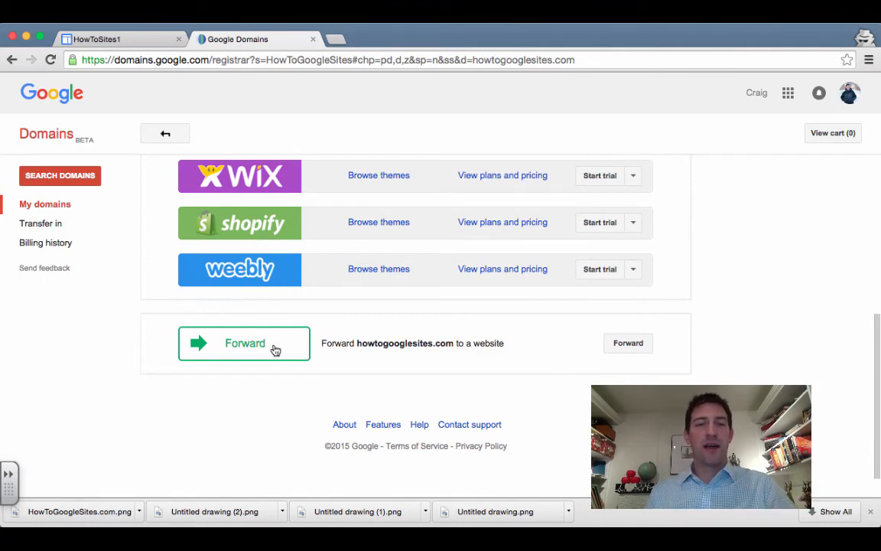
click(275, 350)
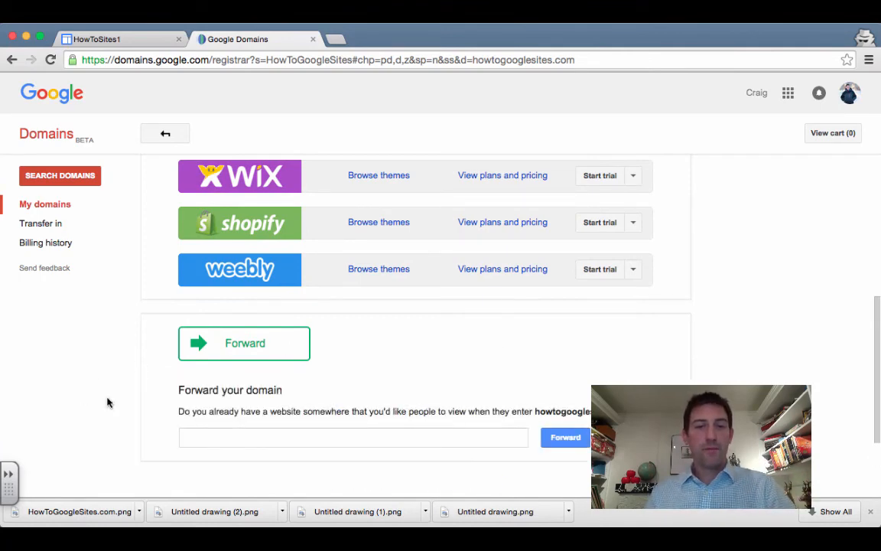
click(501, 434)
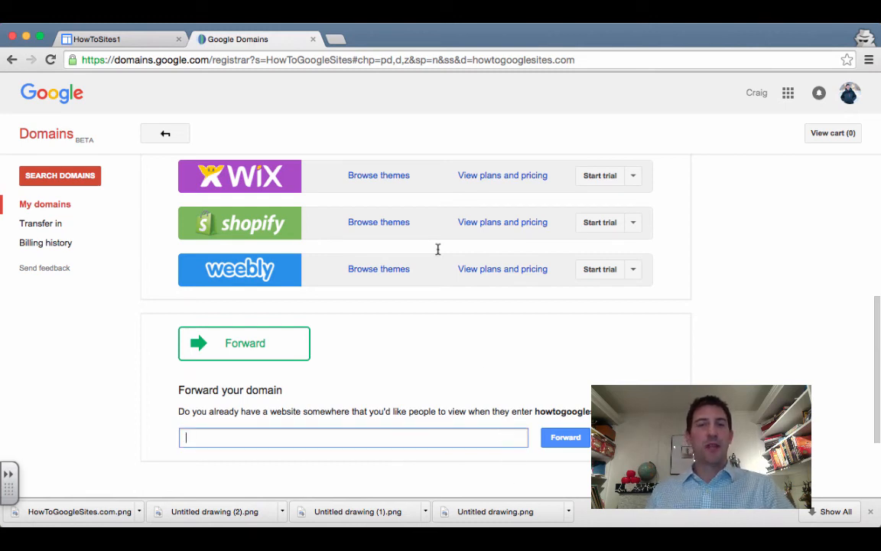
Copy the HowToSites1 site address and set it as the domain's forwarding target
click(108, 37)
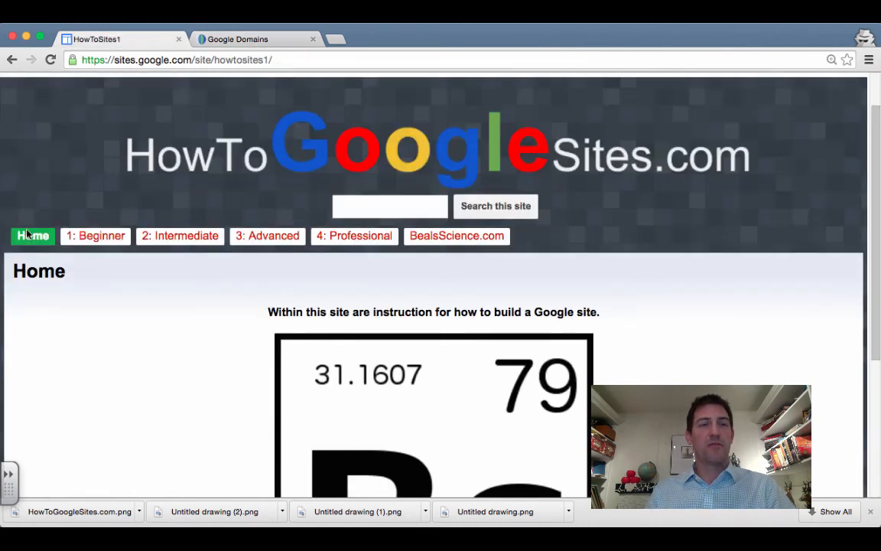
click(291, 61)
key(super+c)
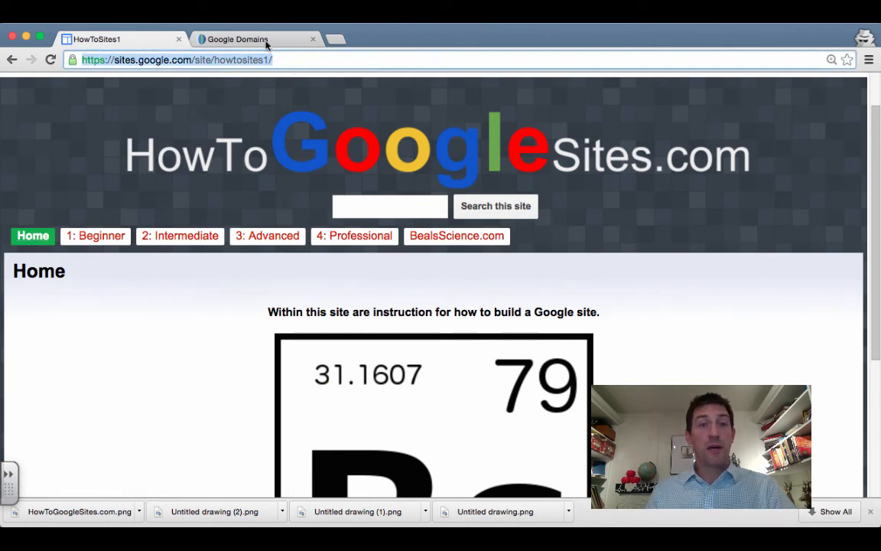
click(267, 39)
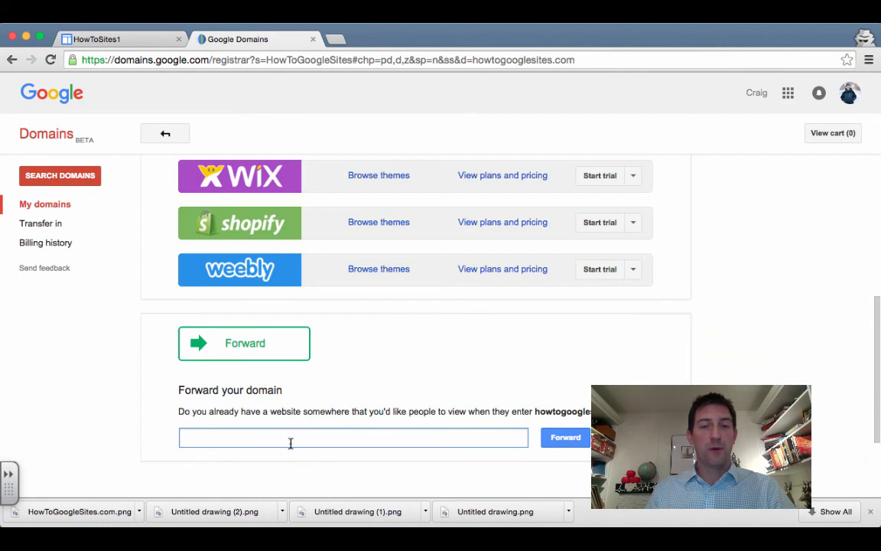
key(super+v)
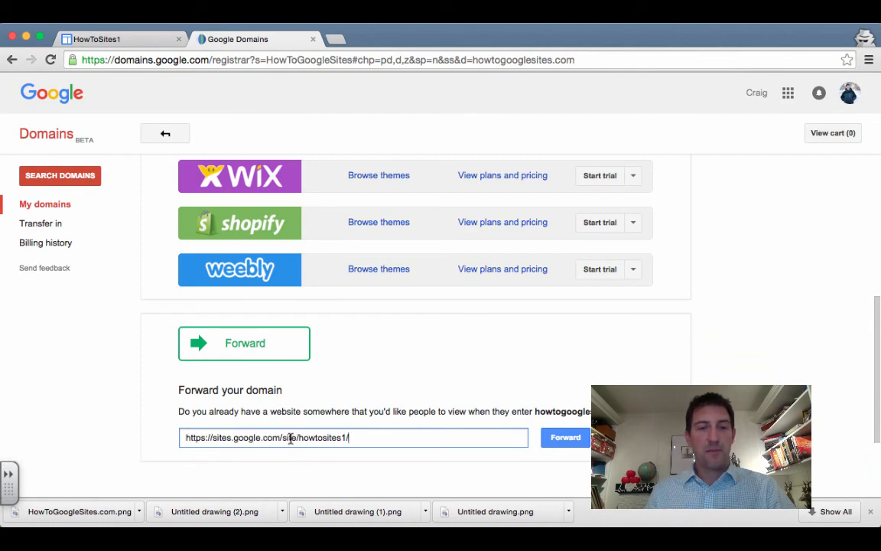
click(564, 442)
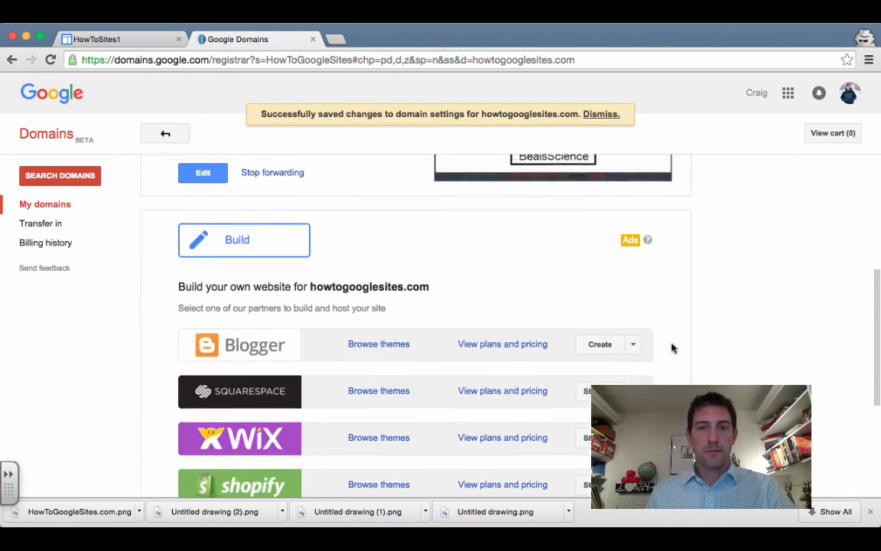
Confirm the domain shows as Forwarded, then close the Google Domains tab
scroll(672, 348, up, 5)
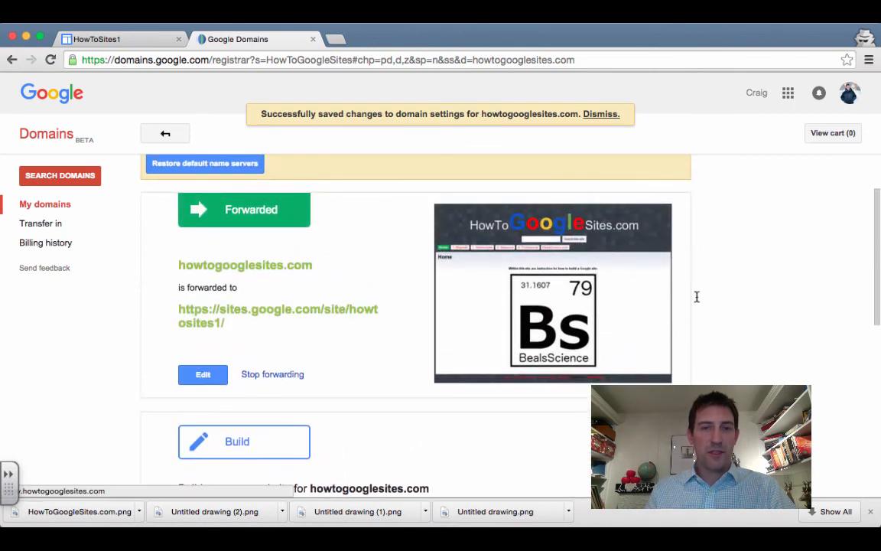
scroll(196, 222, up, 1)
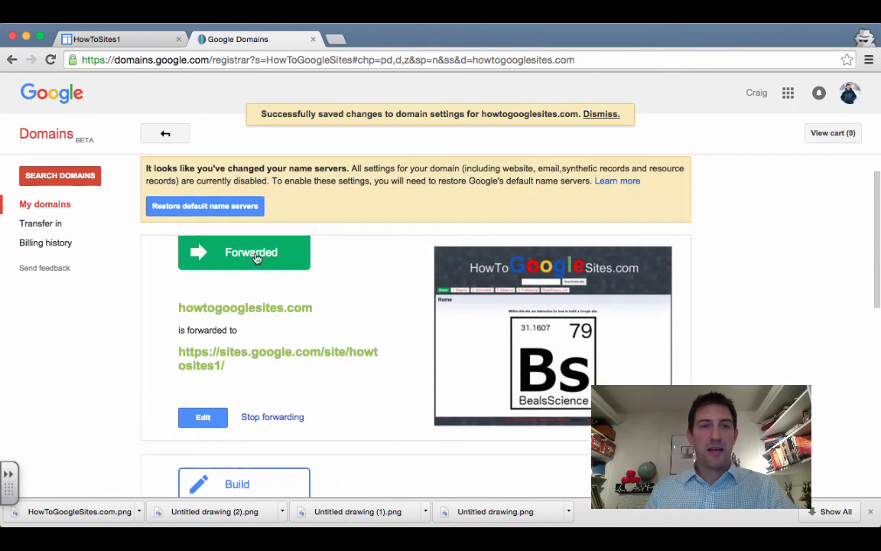
scroll(391, 338, up, 1)
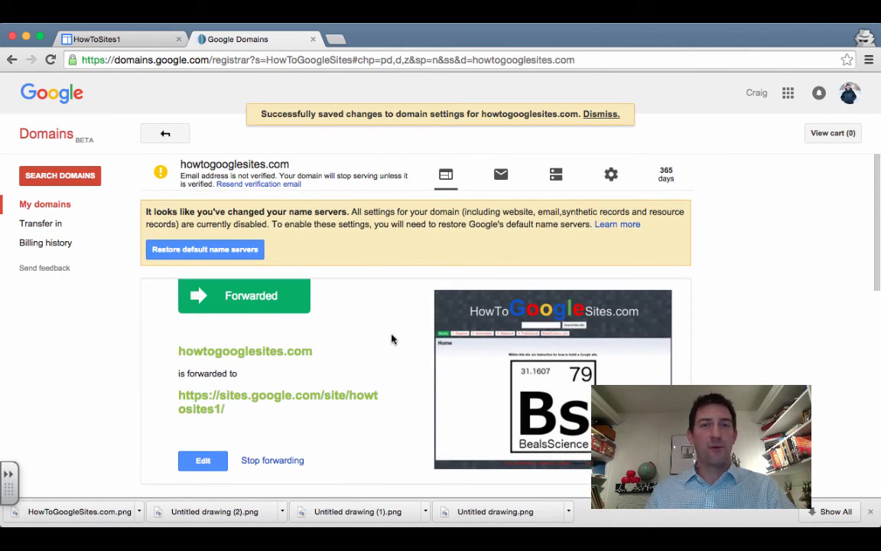
key(super+w)
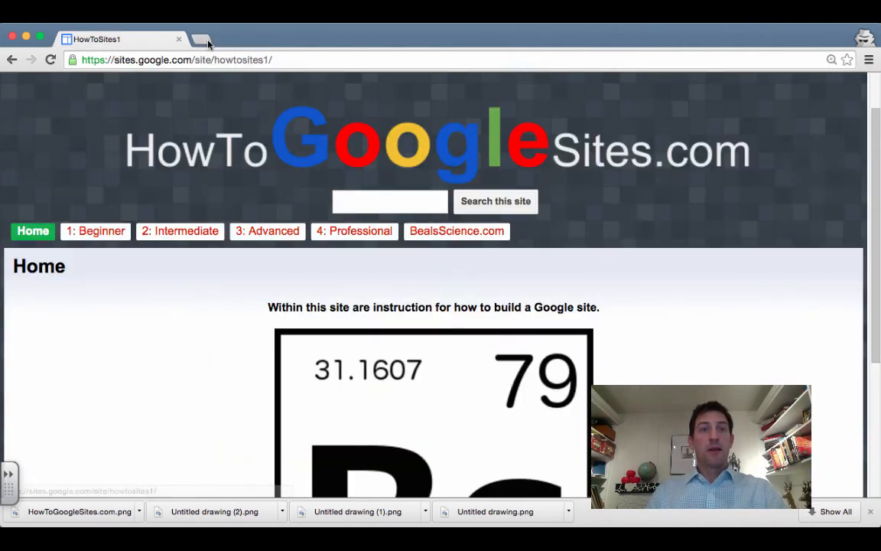
click(197, 39)
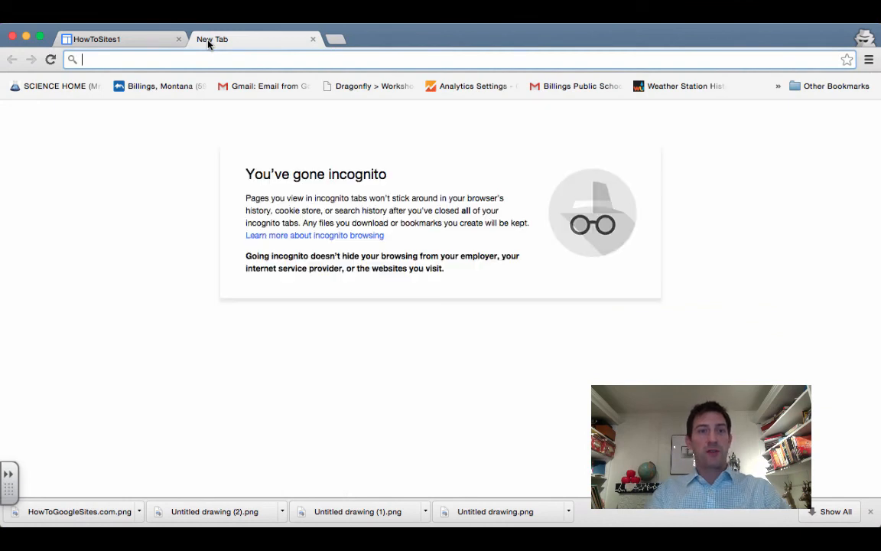
text(www.)
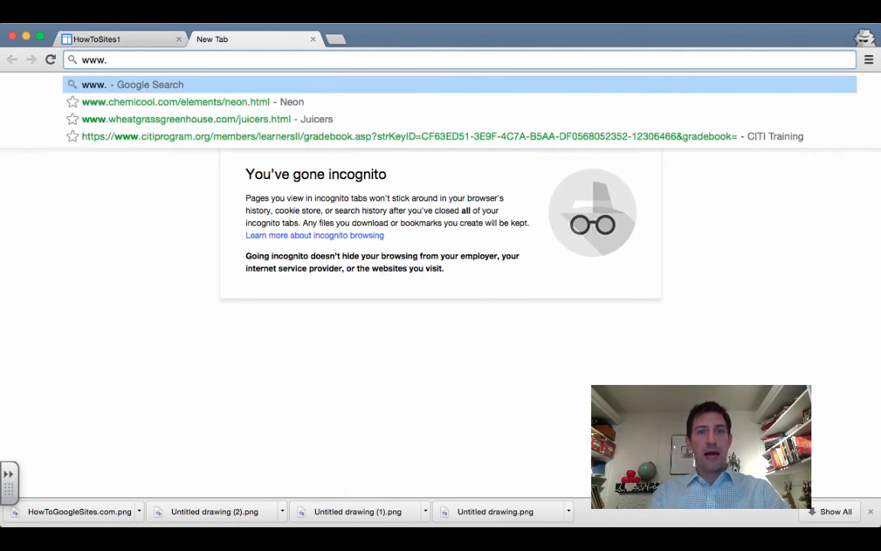
text(howtogoogle)
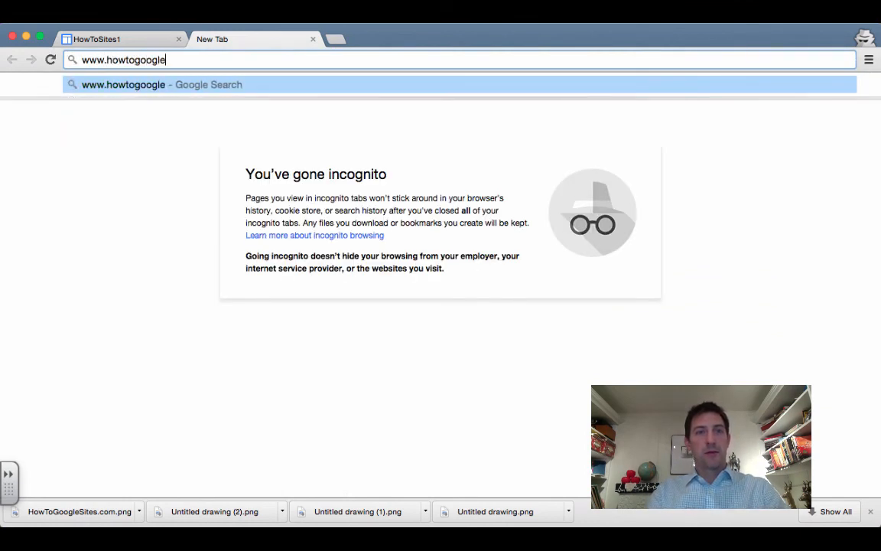
text(sites.com)
key(Return)
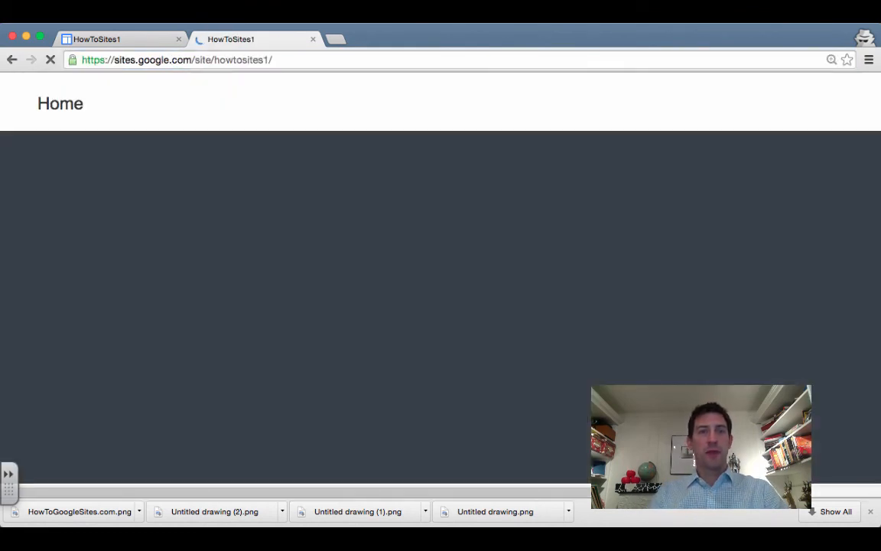
scroll(118, 264, down, 2)
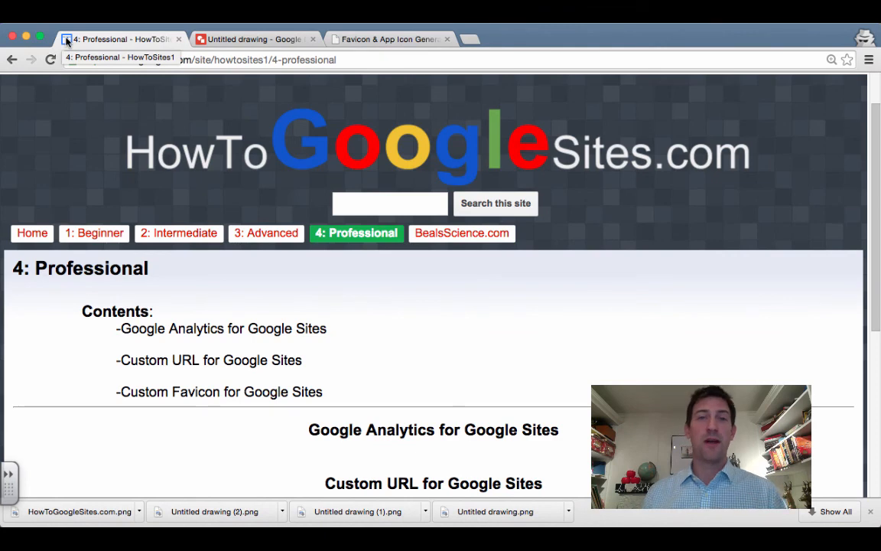
Add a bold, red 'G' text box rotated upside down to the blank drawing
click(257, 40)
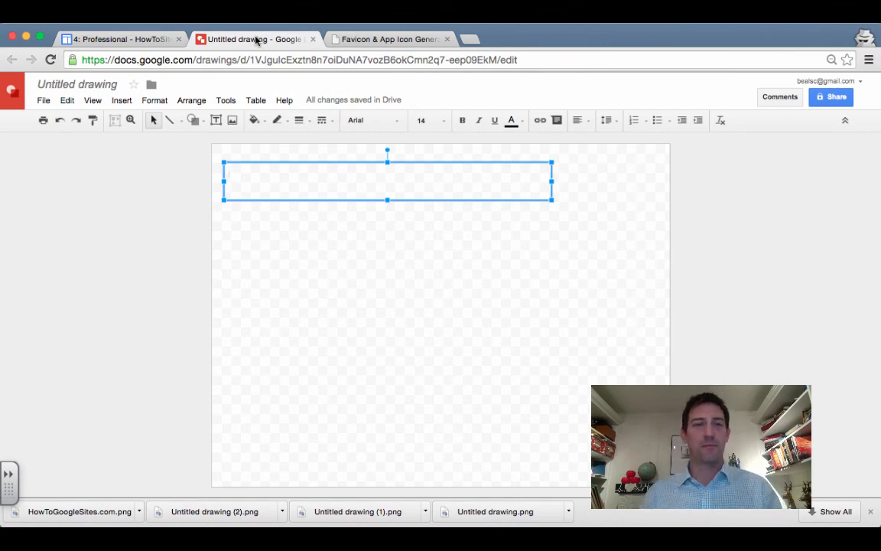
text(G)
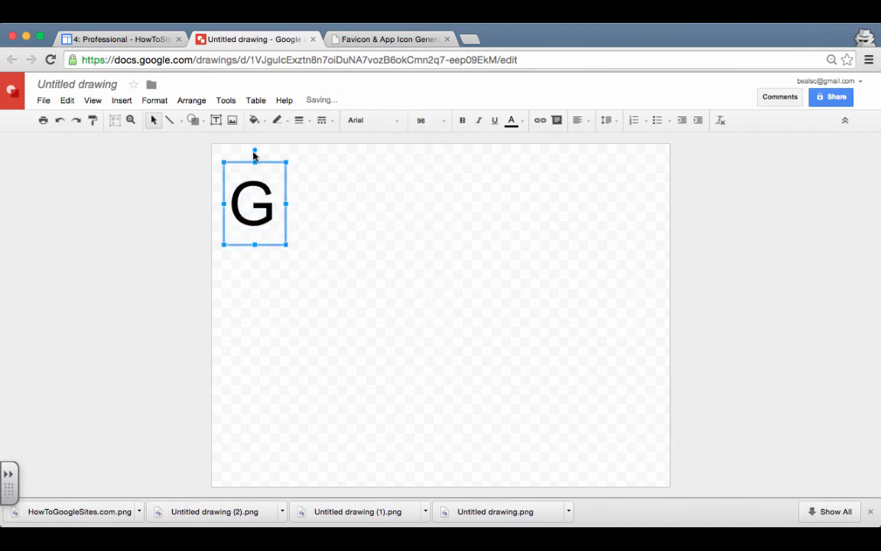
mouse_move(255, 151)
mouse_down()
mouse_move(255, 256)
mouse_move(267, 246)
mouse_up()
double_click(255, 203)
click(462, 120)
click(512, 120)
click(531, 182)
click(194, 120)
Draw a small circle below the G with blue fill and blue outline
click(284, 163)
drag(260, 238, 256, 238)
click(254, 120)
click(272, 175)
click(277, 120)
click(296, 174)
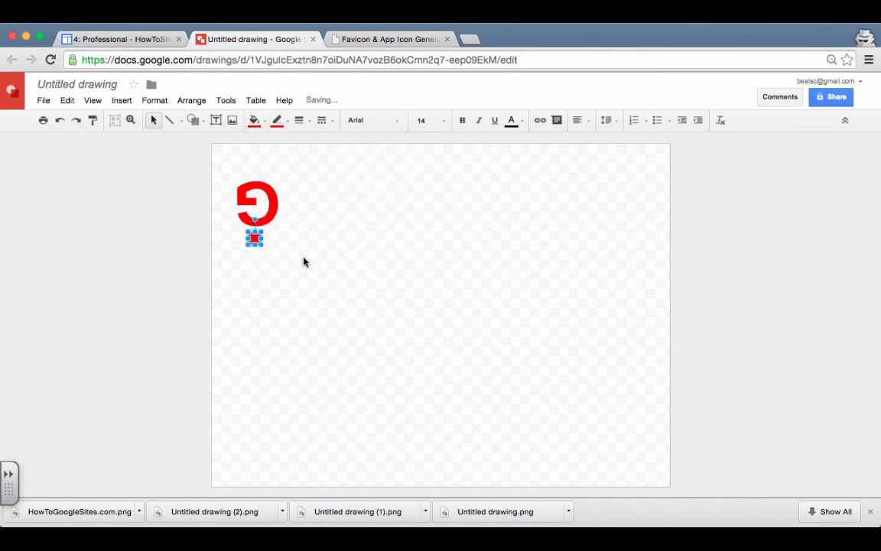
click(380, 272)
click(256, 238)
click(255, 120)
click(331, 233)
click(278, 120)
click(353, 233)
click(336, 256)
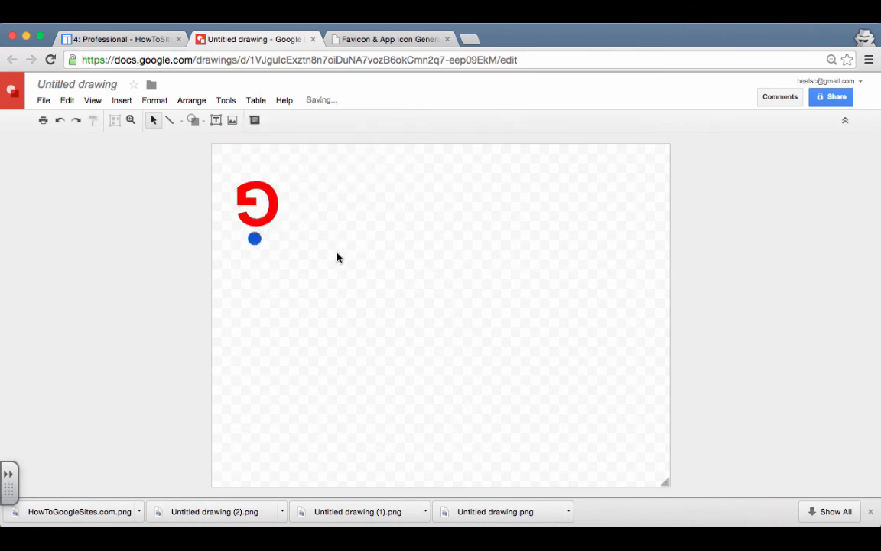
Shrink the canvas and arrange the G above the centred blue dot to frame the logo
drag(665, 483, 306, 273)
drag(425, 250, 393, 200)
drag(430, 387, 398, 333)
drag(563, 483, 467, 372)
click(417, 299)
drag(449, 144, 448, 199)
click(474, 214)
click(421, 207)
drag(335, 207, 336, 153)
drag(328, 278, 351, 278)
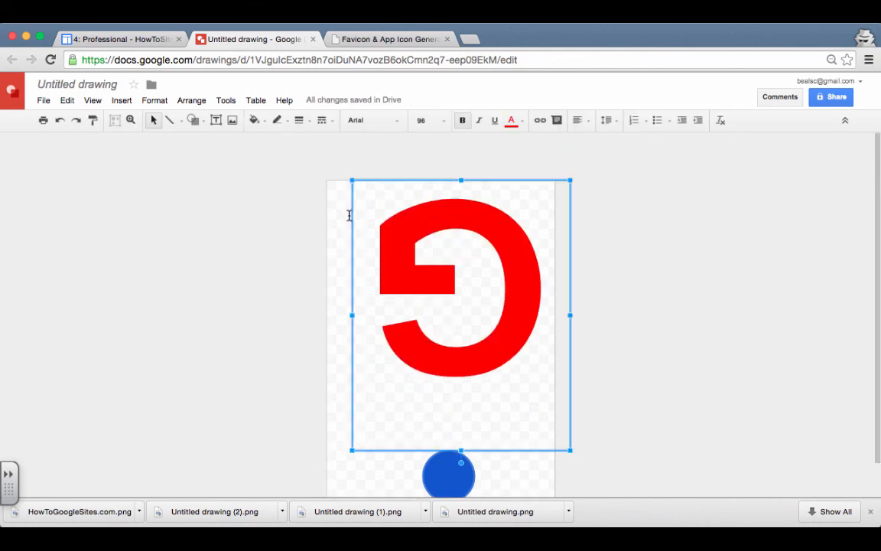
drag(351, 216, 326, 216)
drag(454, 479, 441, 420)
scroll(441, 420, down, 1)
drag(551, 483, 539, 418)
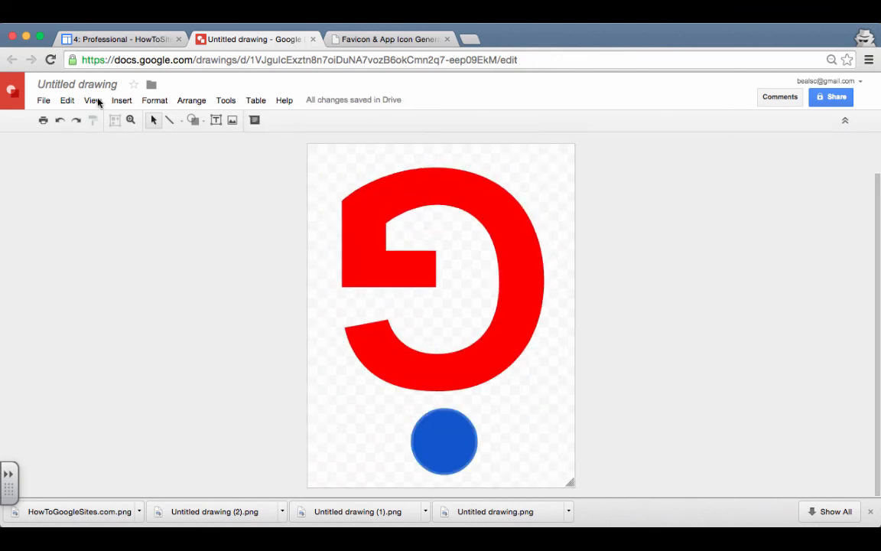
Download the drawing as a PNG image
click(193, 120)
click(193, 120)
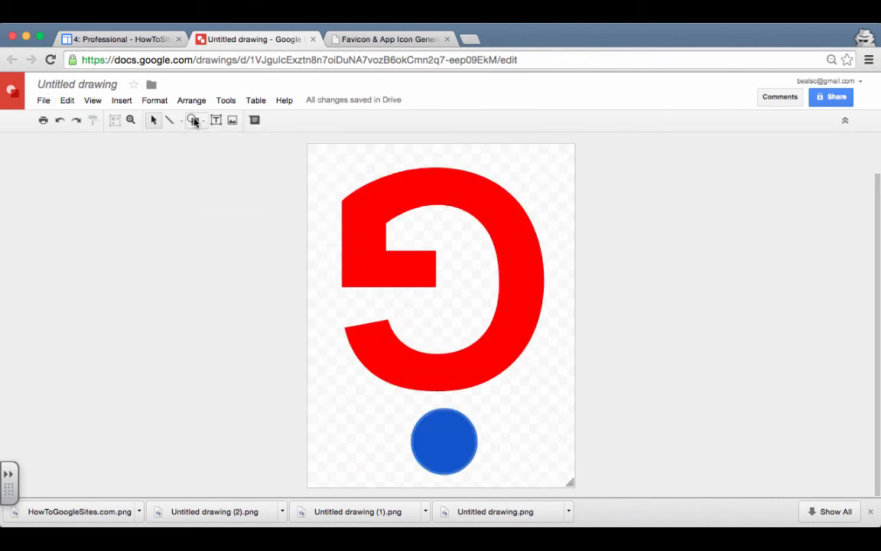
click(43, 101)
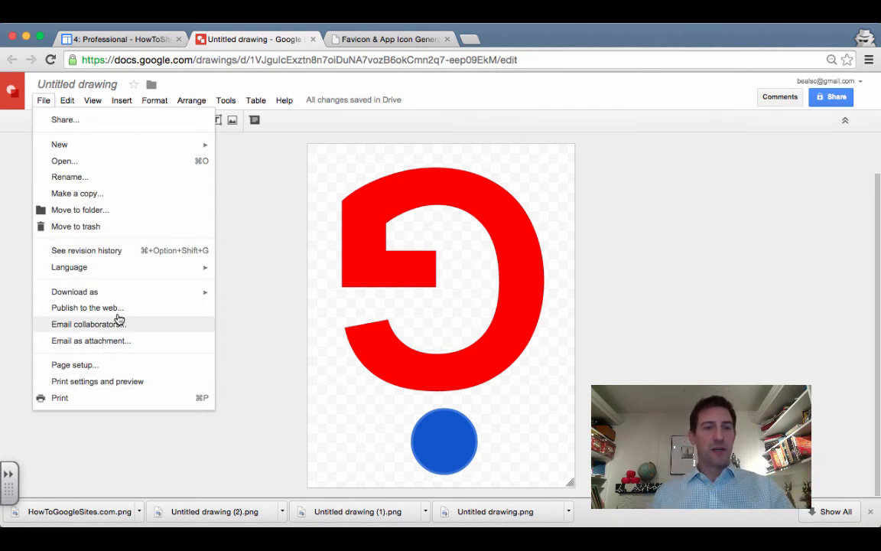
mouse_move(207, 292)
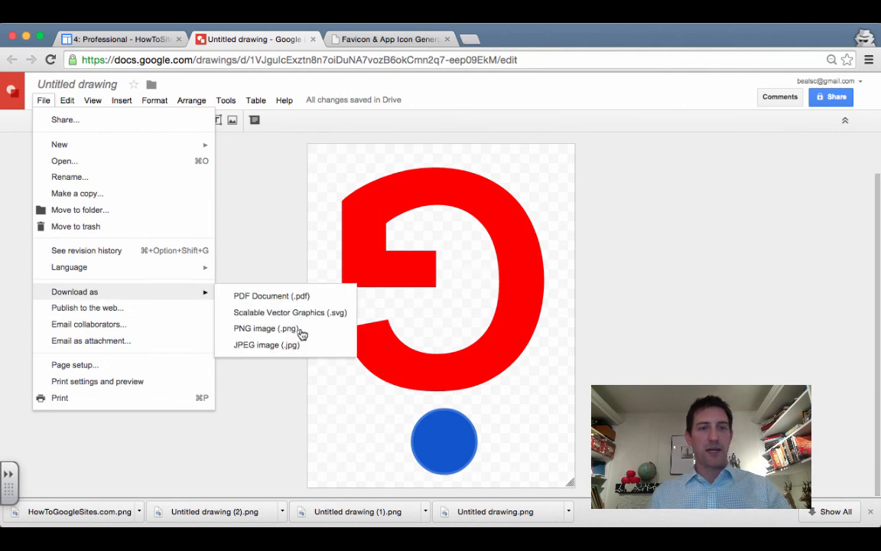
click(308, 331)
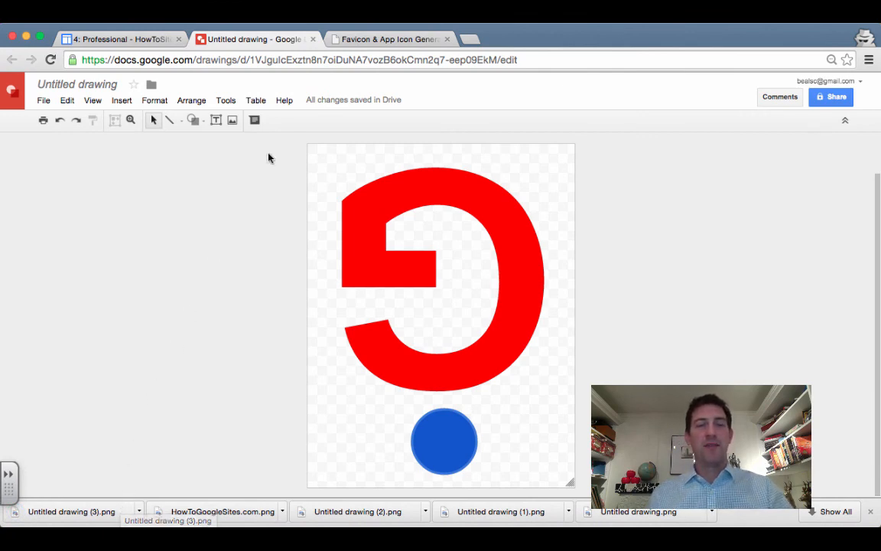
Generate a 16x16-only favicon.ico from the drawing PNG and download it
click(376, 42)
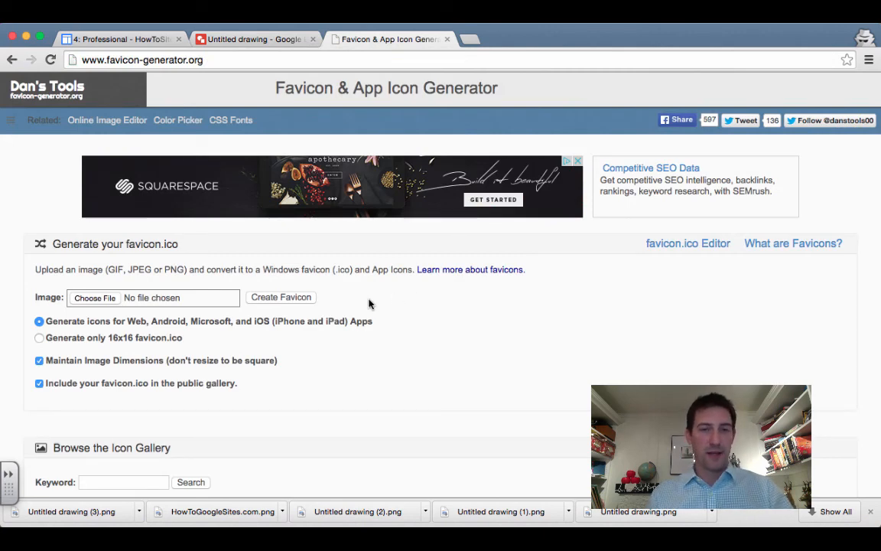
click(110, 300)
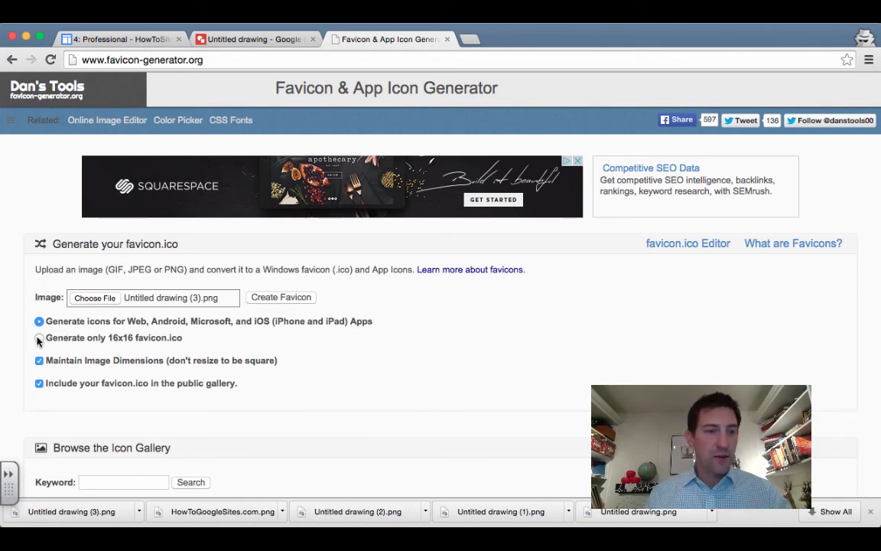
click(160, 340)
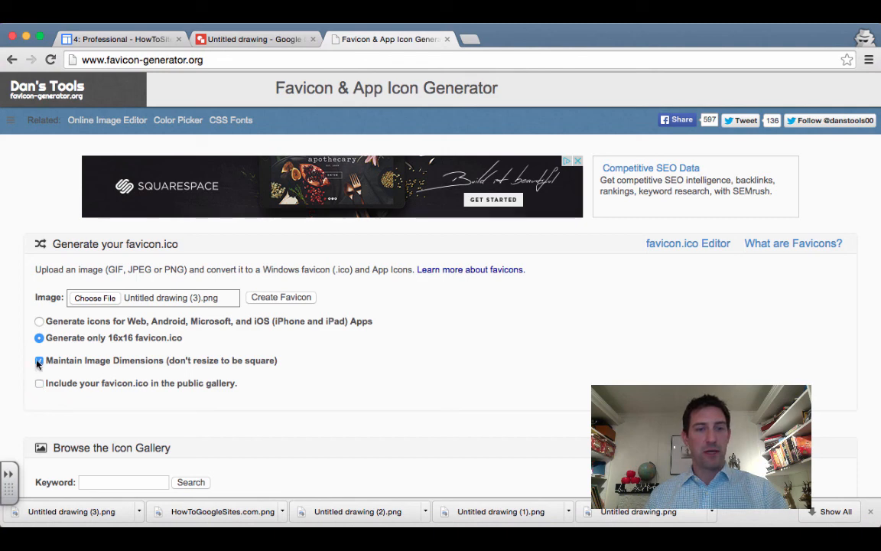
click(274, 298)
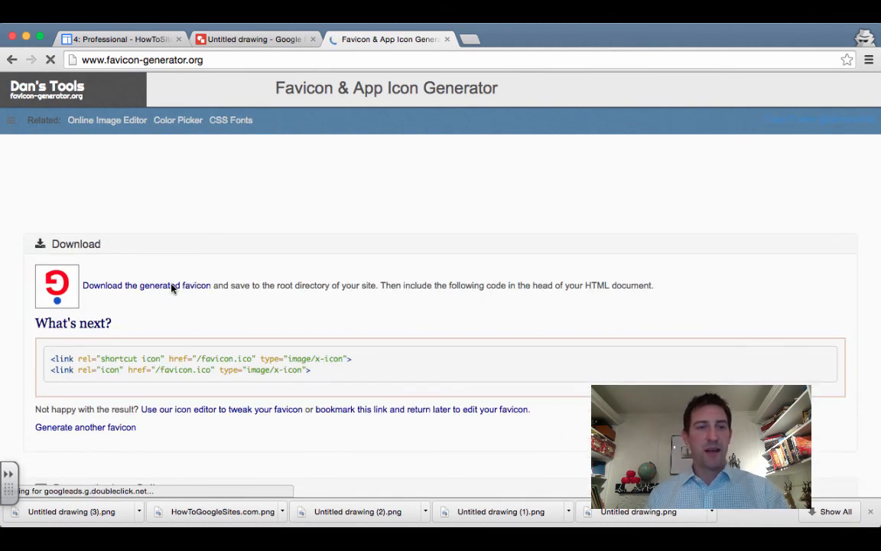
click(172, 286)
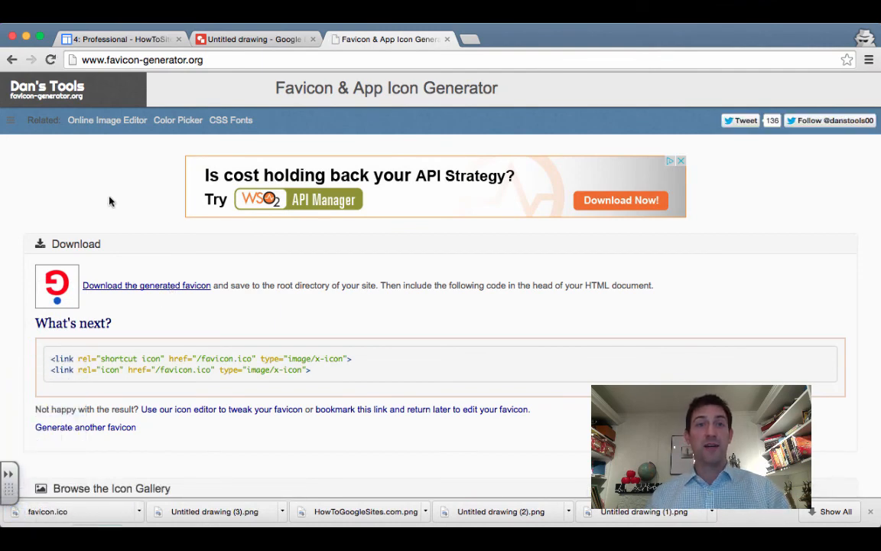
Go to HowToSites1's Manage site Attachments and start uploading favicon.ico
click(136, 40)
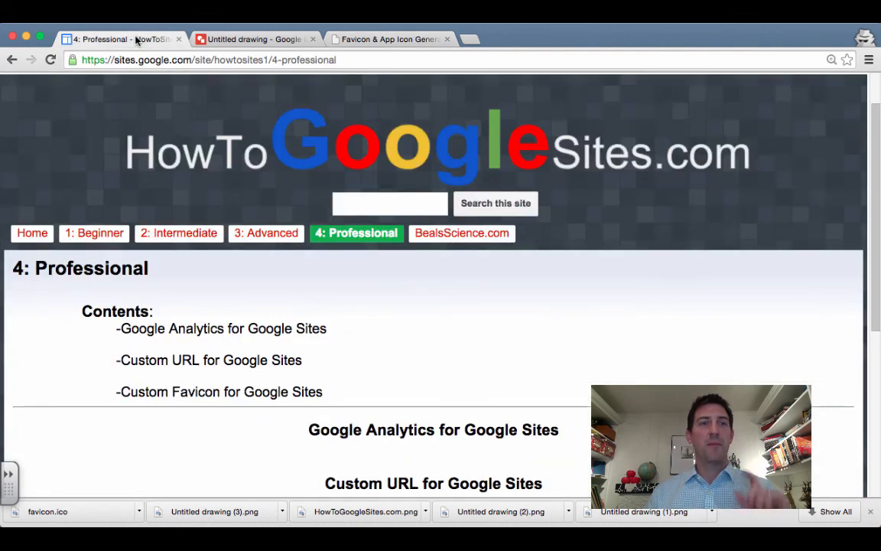
scroll(689, 138, up, 2)
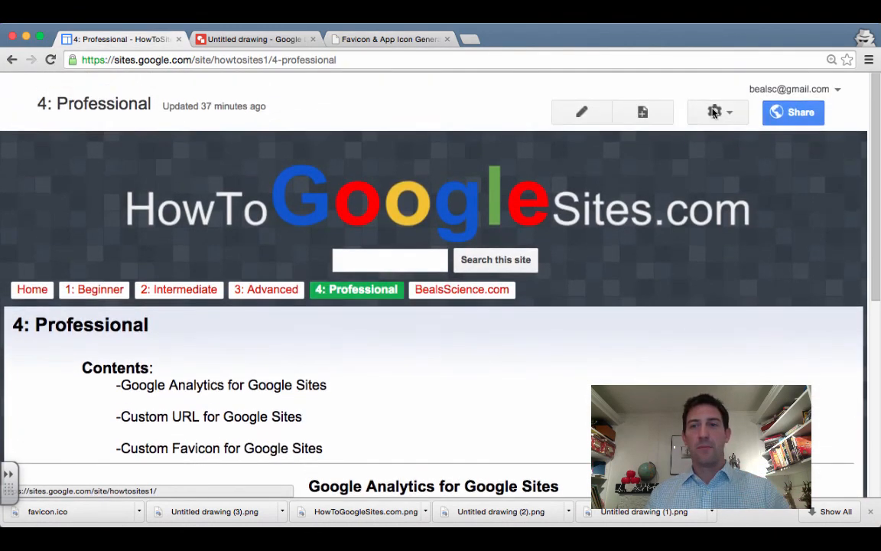
click(714, 113)
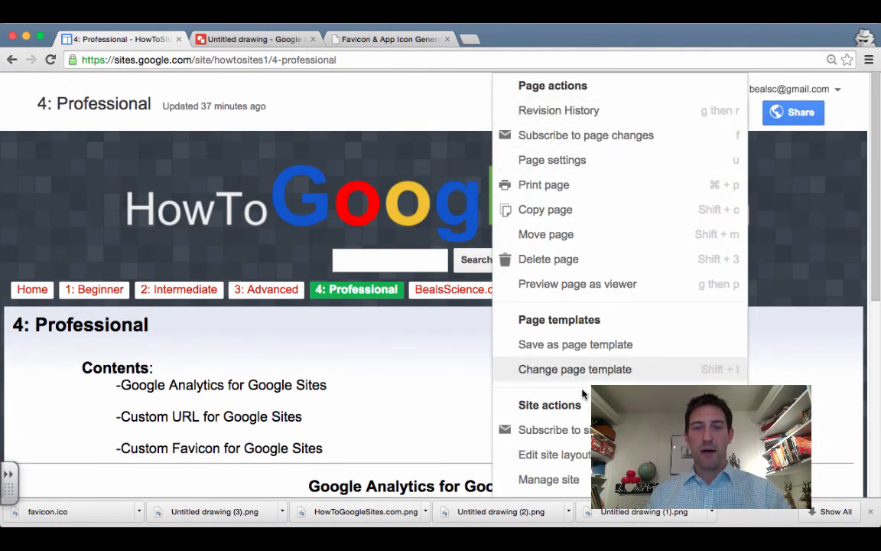
scroll(578, 406, down, 3)
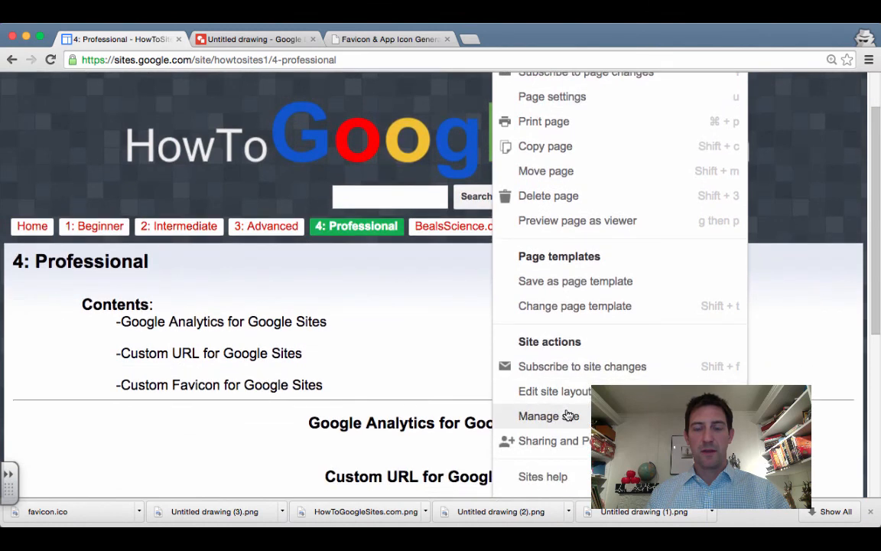
click(568, 416)
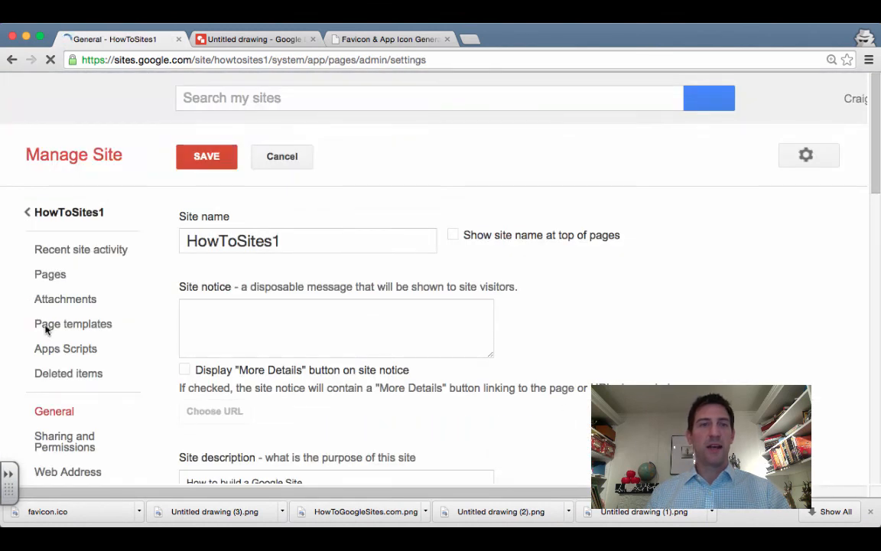
scroll(66, 352, down, 3)
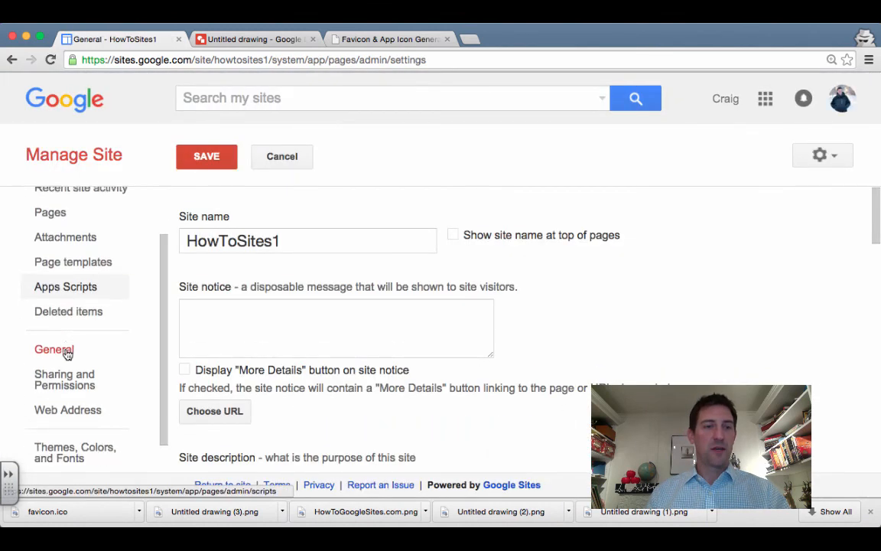
scroll(66, 354, up, 3)
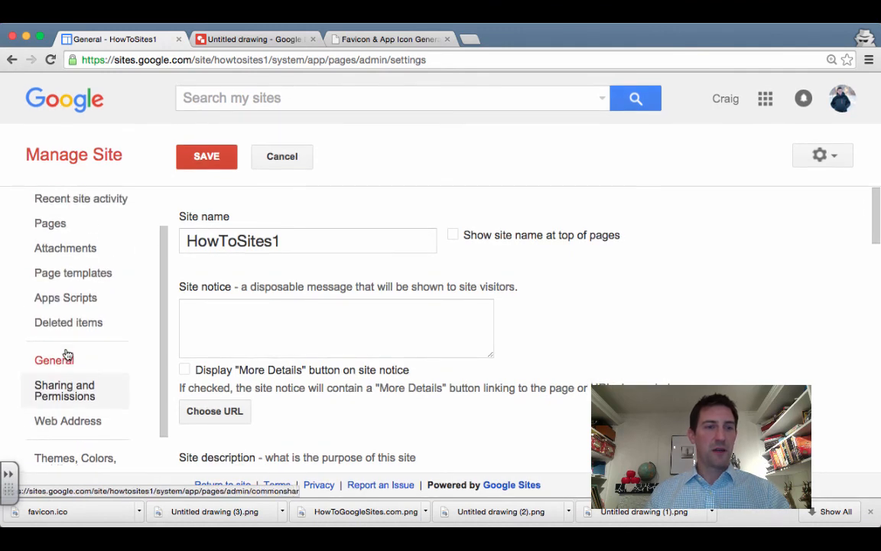
click(78, 289)
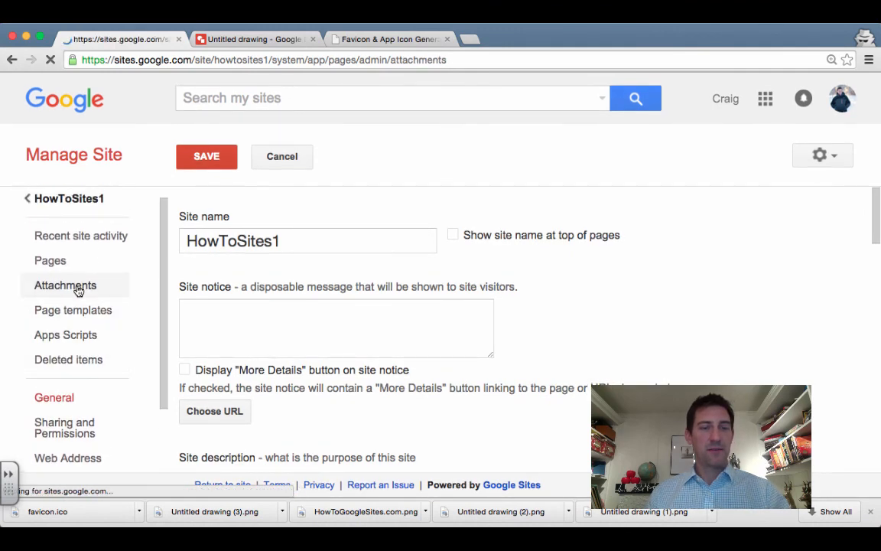
click(206, 157)
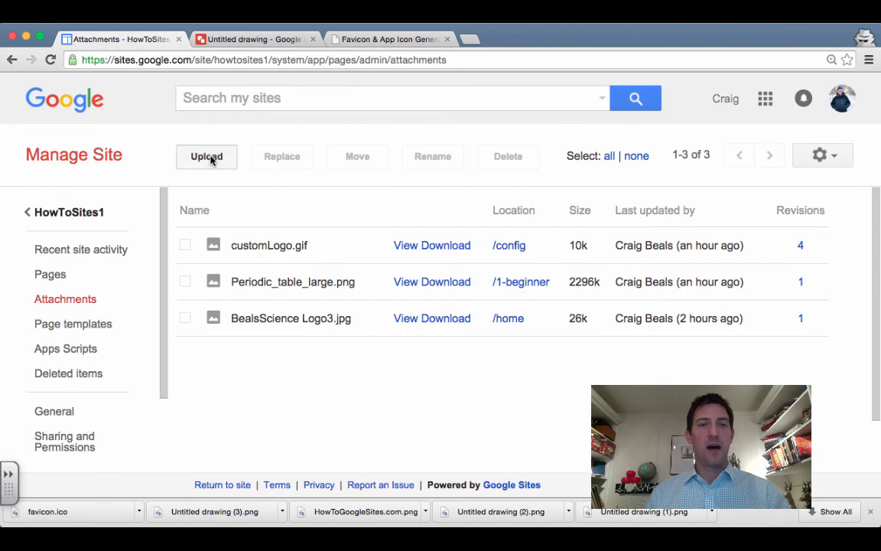